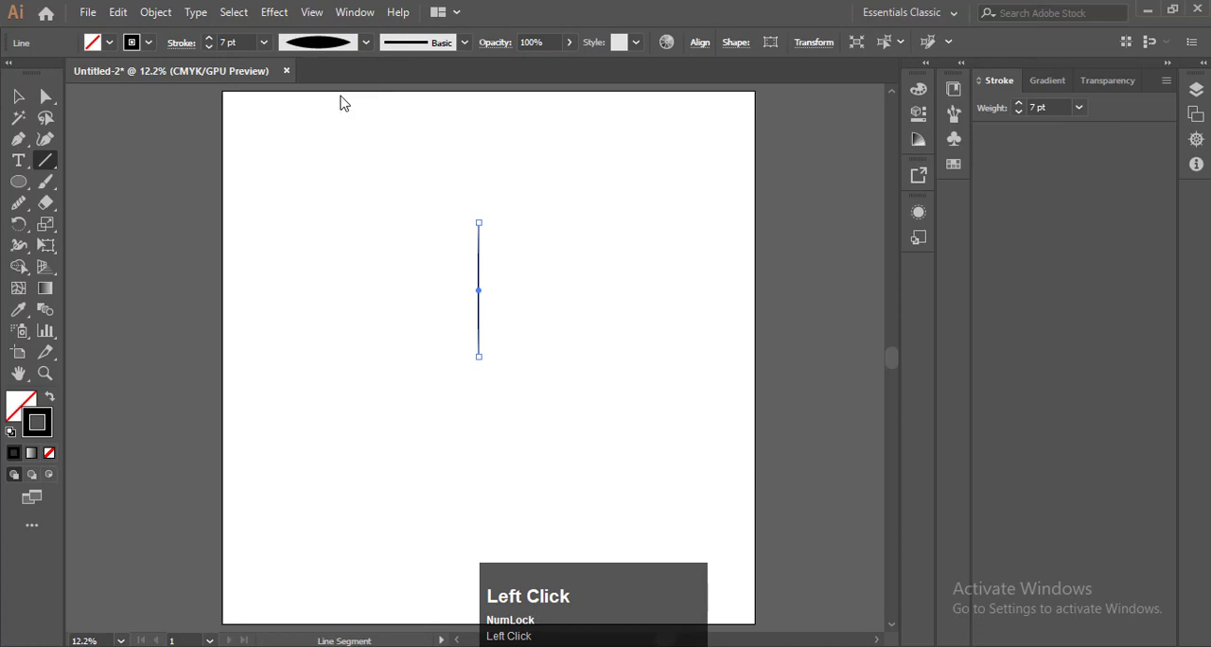
Start a Transform effect on the vertical line with preview on and set the number of copies to 12
{"action": "scroll", "coordinate": [498, 268], "scroll_direction": "up", "scroll_amount": 3}
{"action": "scroll", "coordinate": [459, 278], "scroll_direction": "down", "scroll_amount": 2}
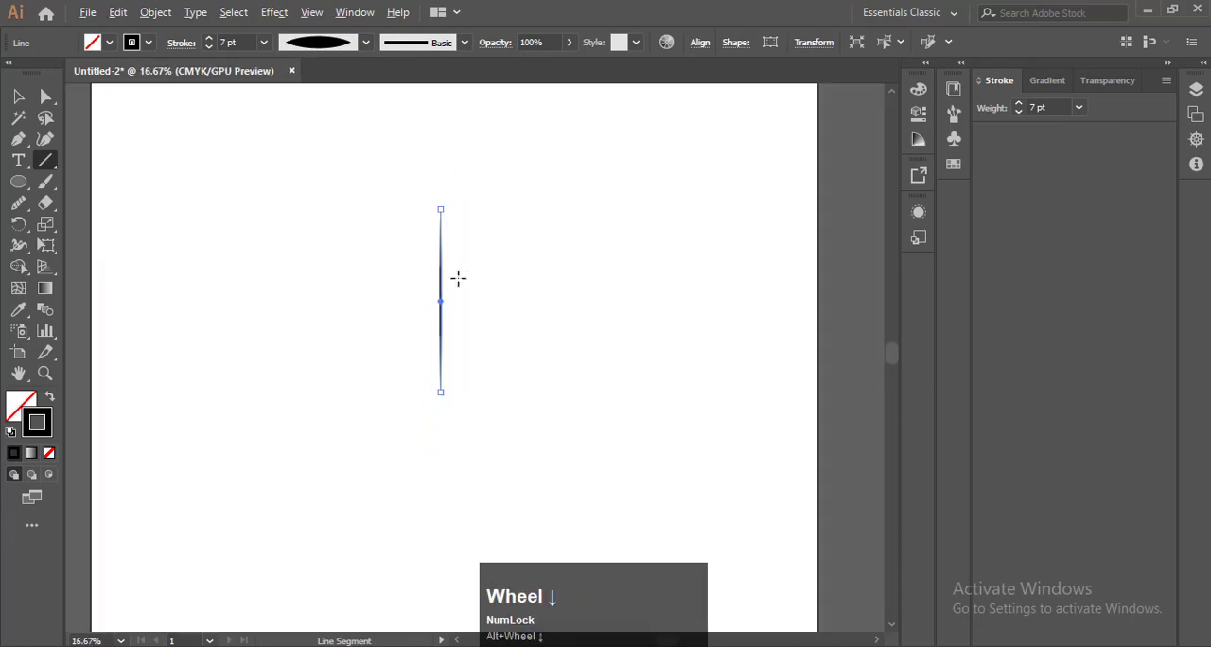
{"action": "scroll", "coordinate": [445, 278], "scroll_direction": "up", "scroll_amount": 1}
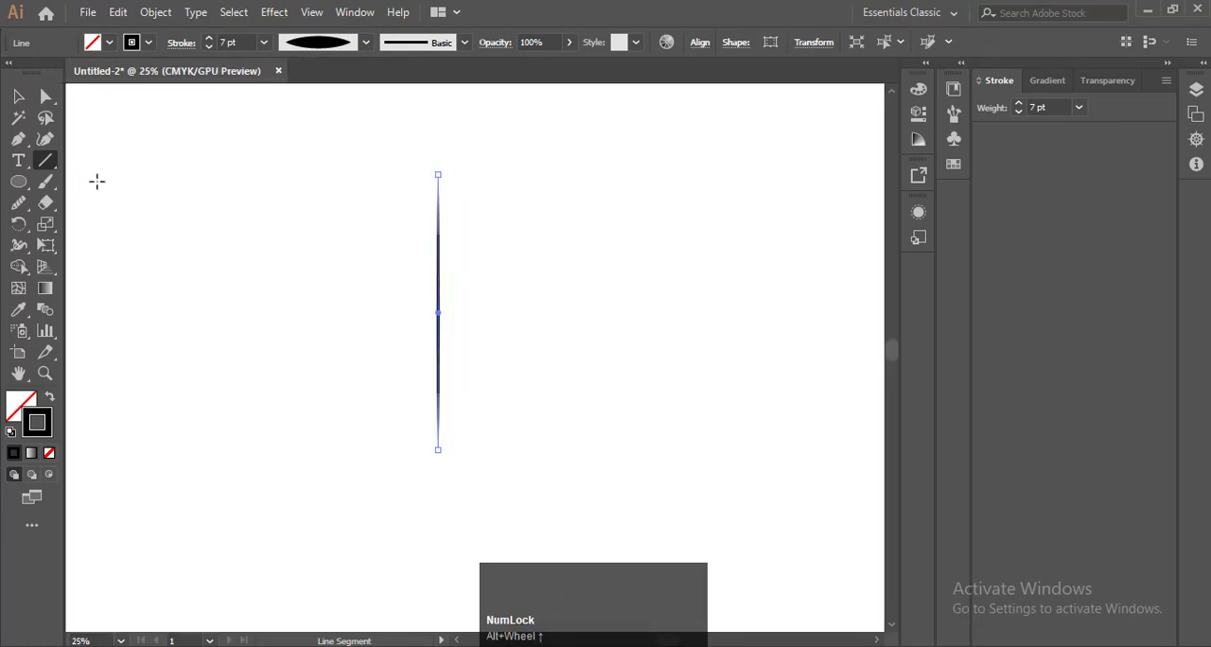
{"action": "key", "text": "F9"}
{"action": "left_click", "coordinate": [274, 13]}
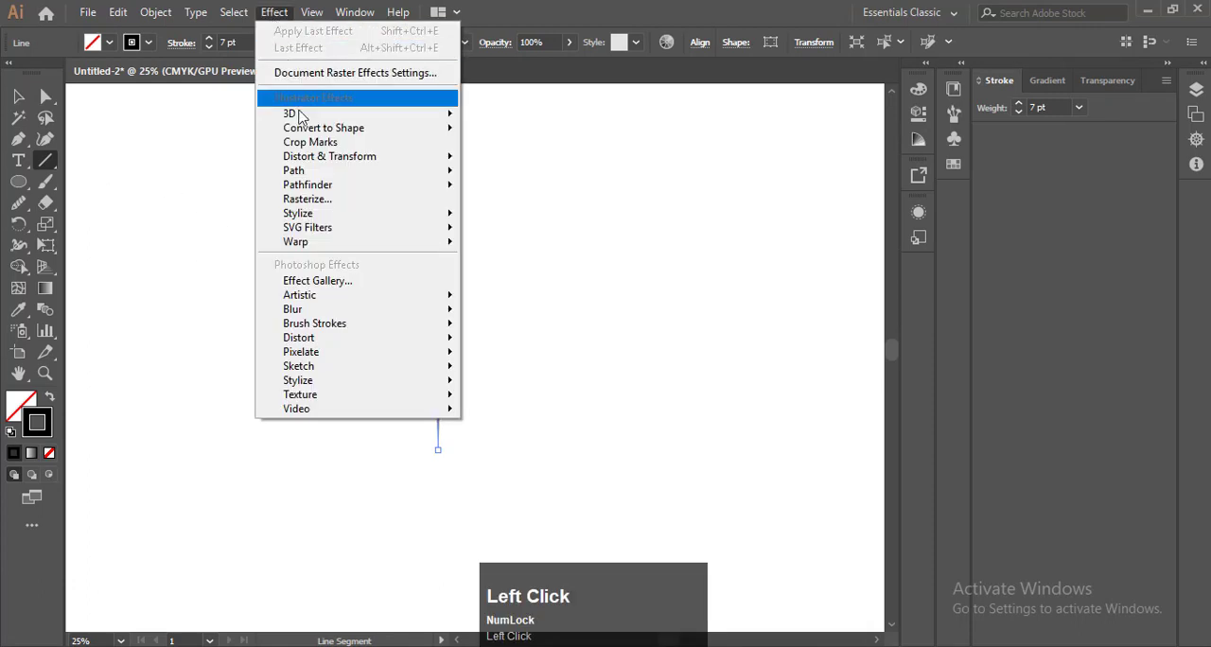
{"action": "mouse_move", "coordinate": [326, 157]}
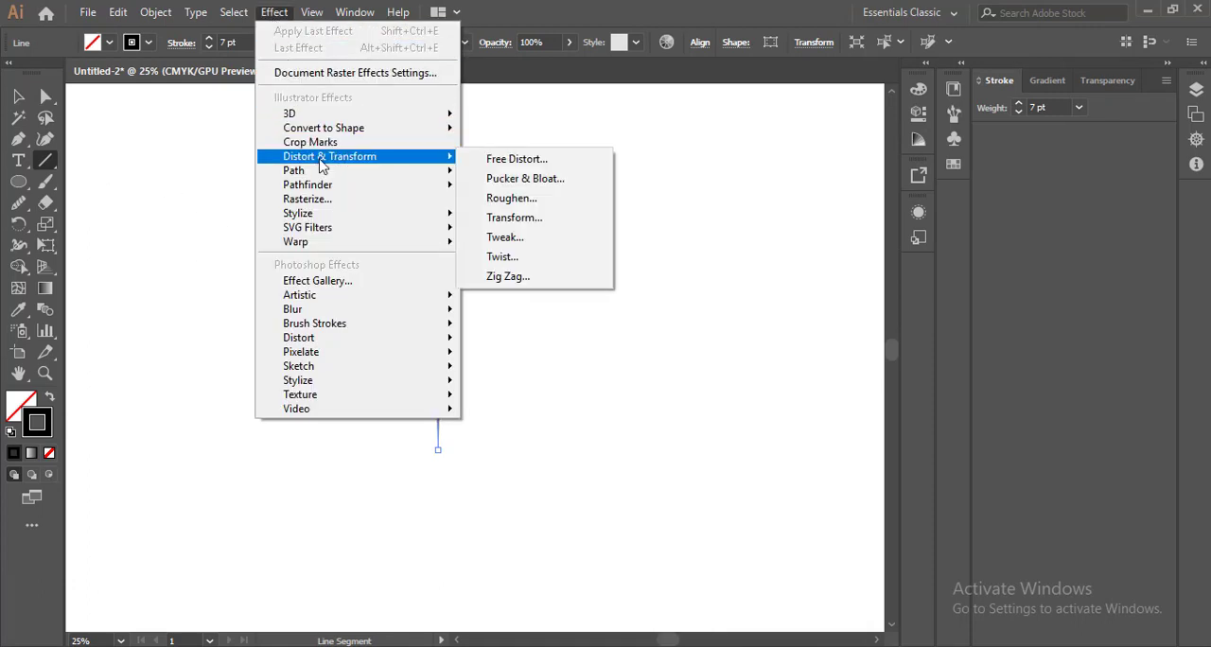
{"action": "left_click", "coordinate": [518, 218]}
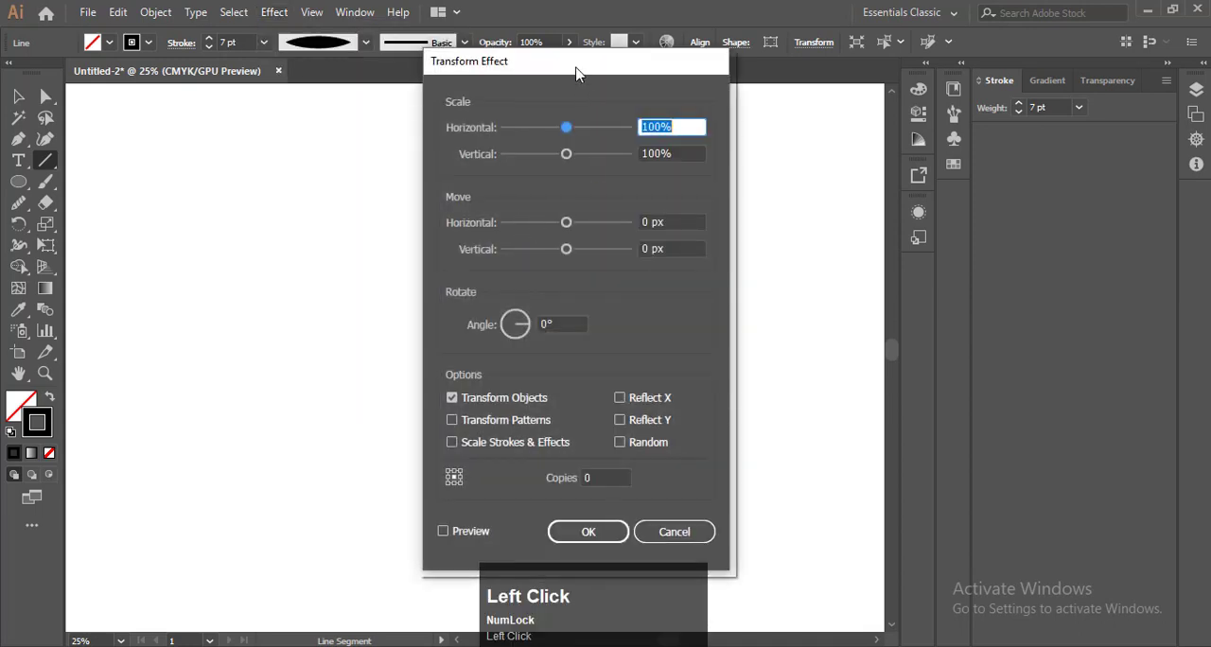
{"action": "left_click_drag", "start_coordinate": [576, 67], "coordinate": [859, 67]}
{"action": "left_click", "coordinate": [729, 534]}
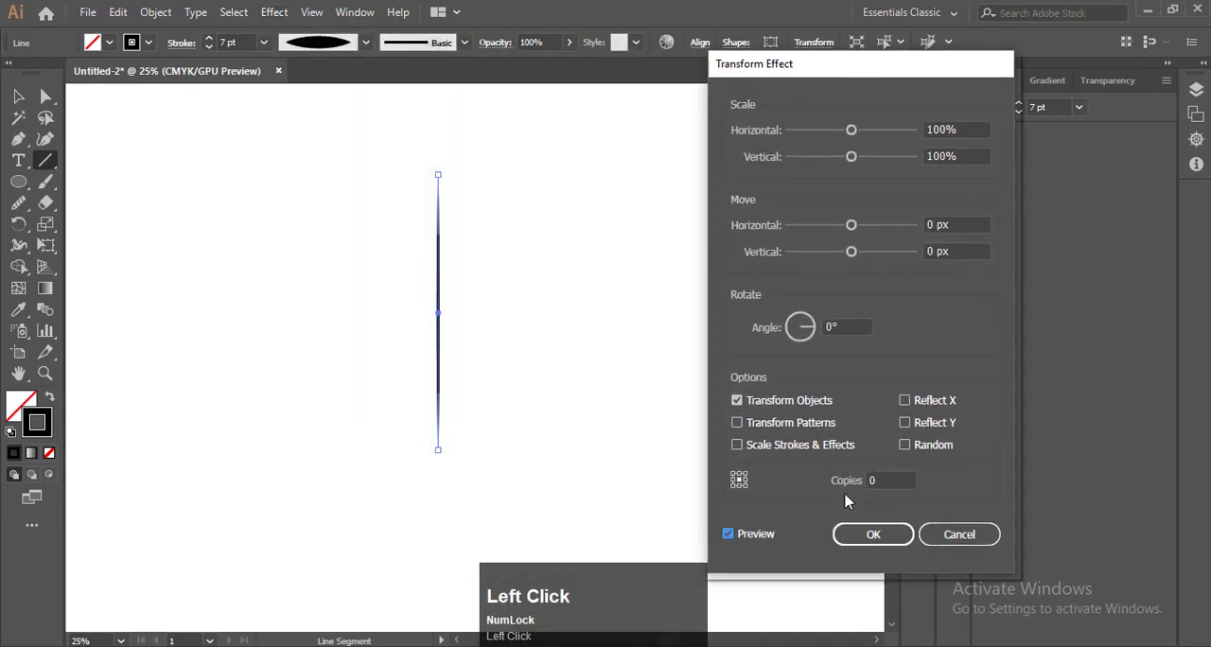
{"action": "left_click", "coordinate": [876, 481]}
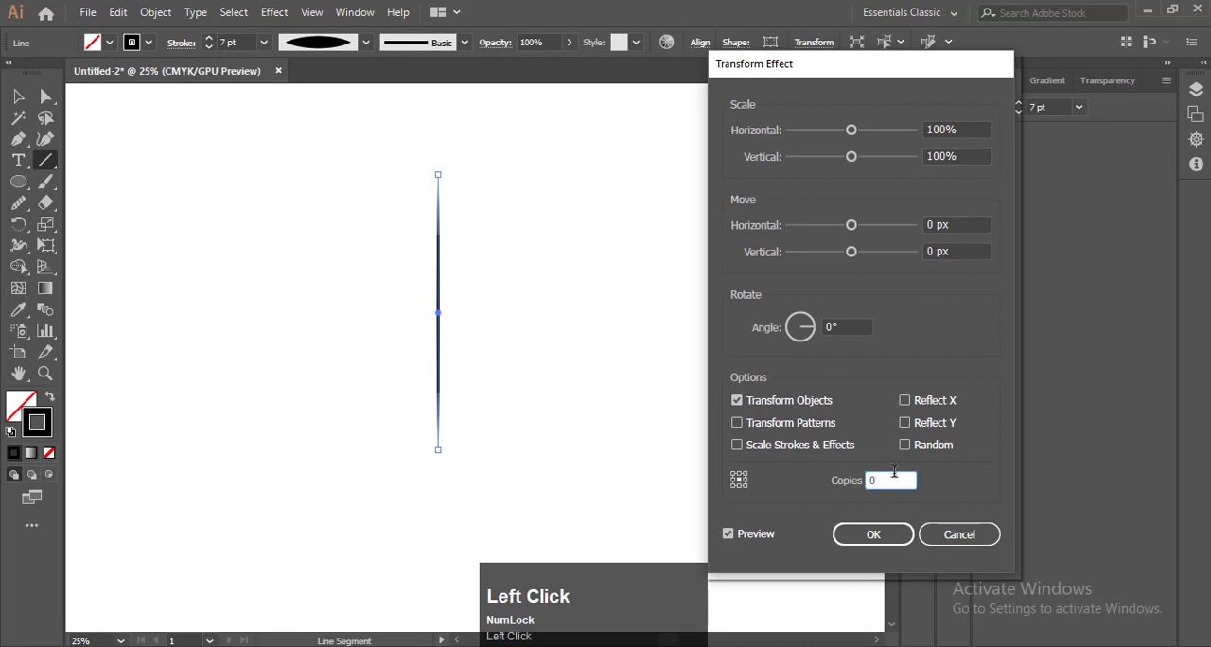
{"action": "key", "text": "BackSpace"}
{"action": "type", "text": "12"}
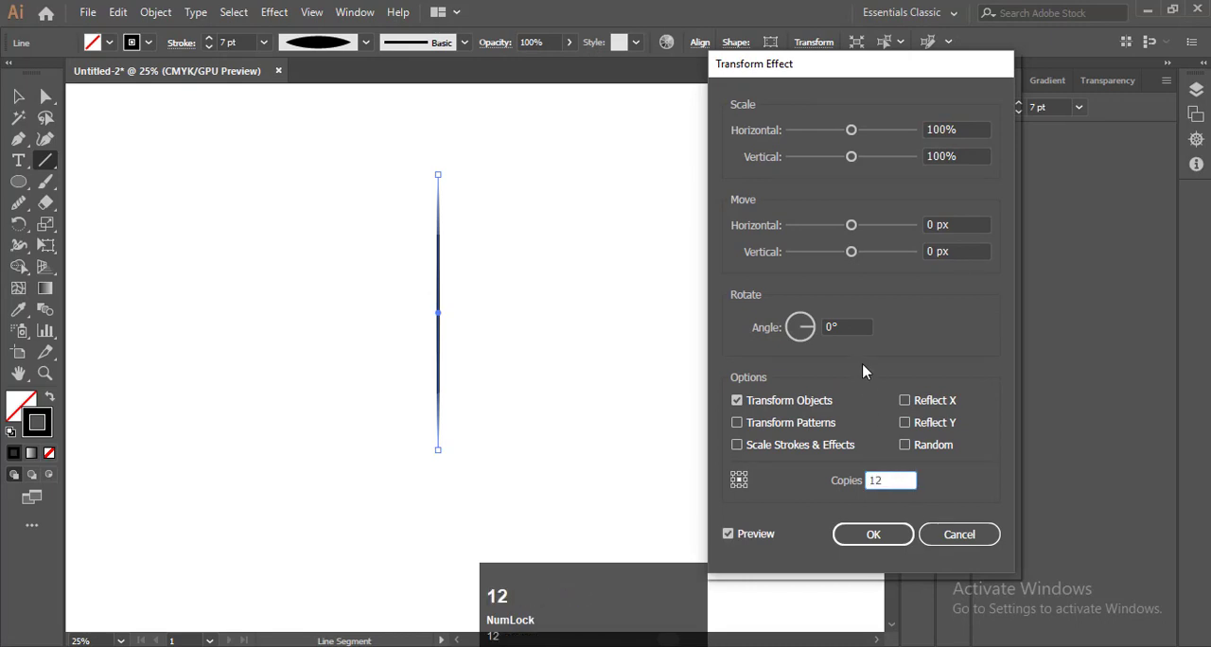
Set the Transform effect's rotation angle to 14° and apply it to the line
{"action": "left_click", "coordinate": [846, 327]}
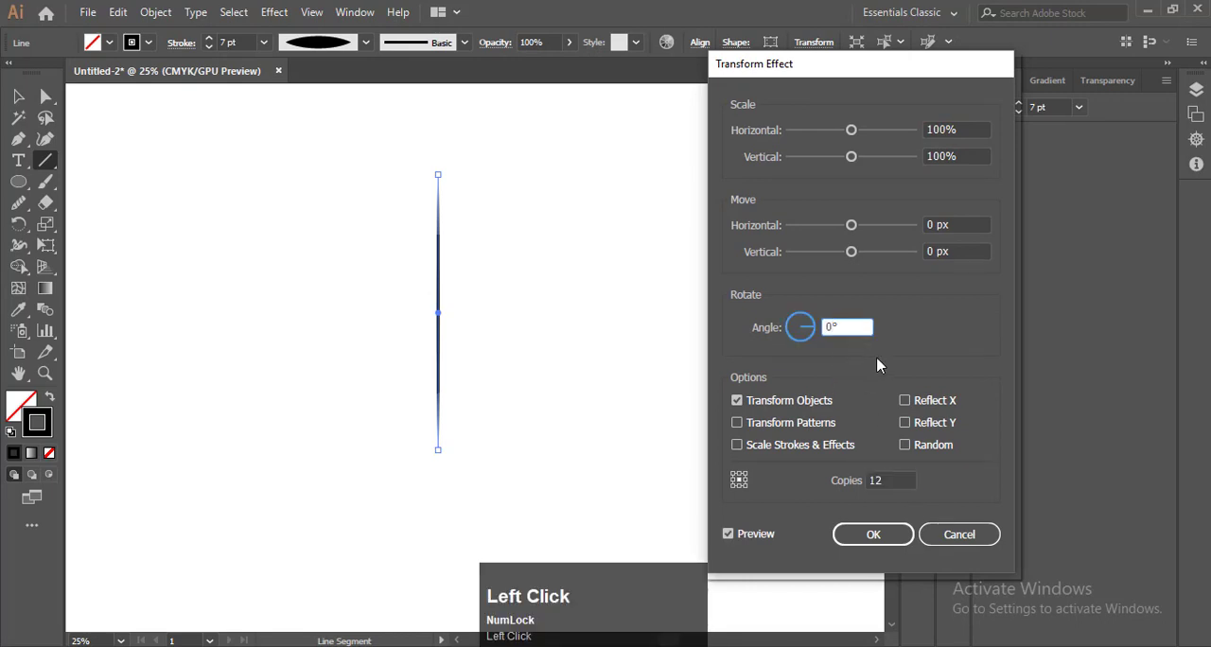
{"action": "left_click", "coordinate": [856, 367]}
{"action": "key", "text": "Up"}
{"action": "key", "text": "Up"}
{"action": "key", "text": "Up"}
{"action": "key", "text": "Up"}
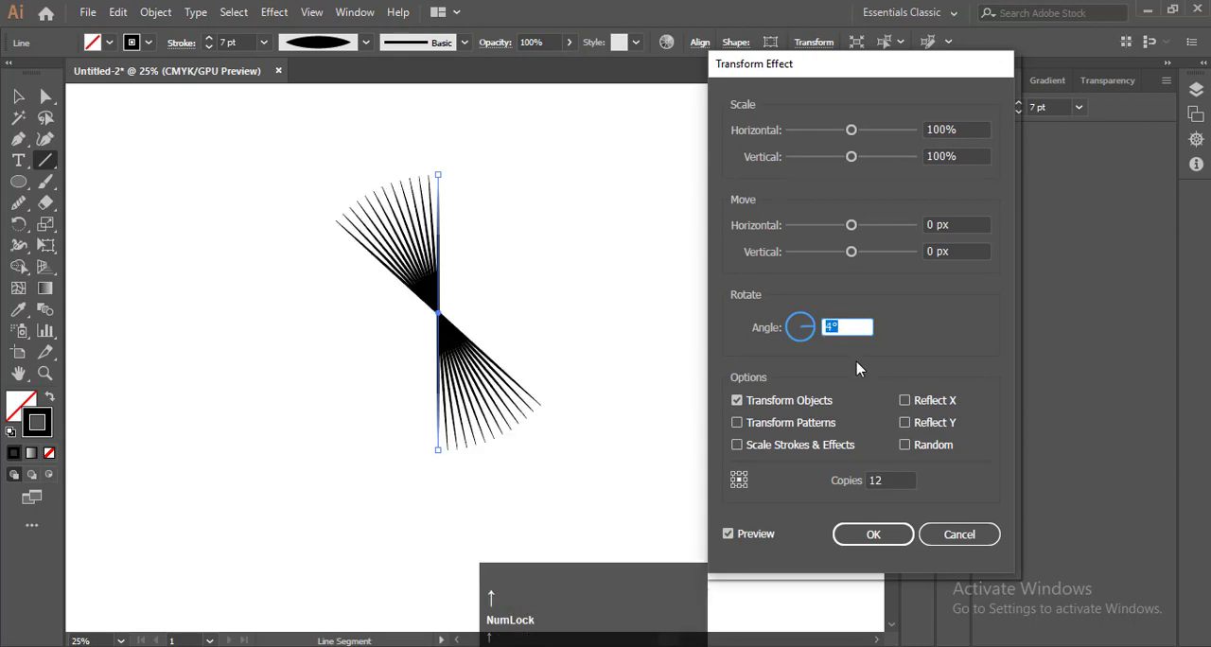
{"action": "key", "text": "Up"}
{"action": "key", "text": "Up"}
{"action": "key", "text": "Up"}
{"action": "key", "text": "Up"}
{"action": "key", "text": "Up"}
{"action": "key", "text": "Up"}
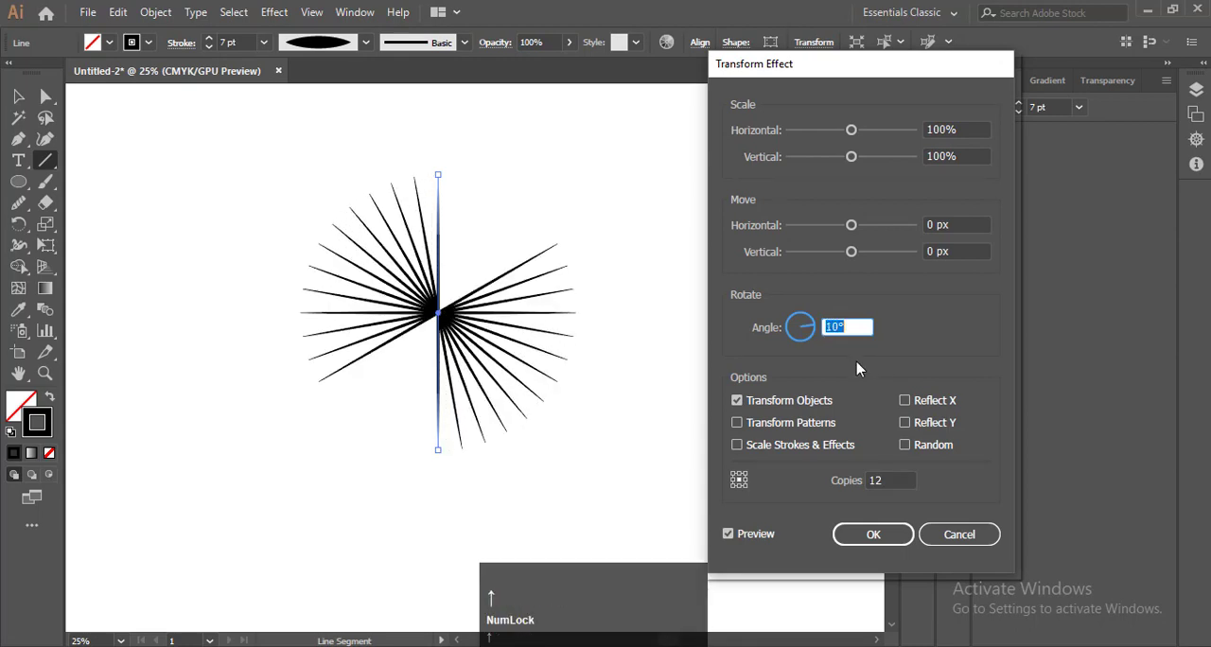
{"action": "key", "text": "Up"}
{"action": "key", "text": "Up"}
{"action": "key", "text": "Up"}
{"action": "key", "text": "Up"}
{"action": "key", "text": "Up"}
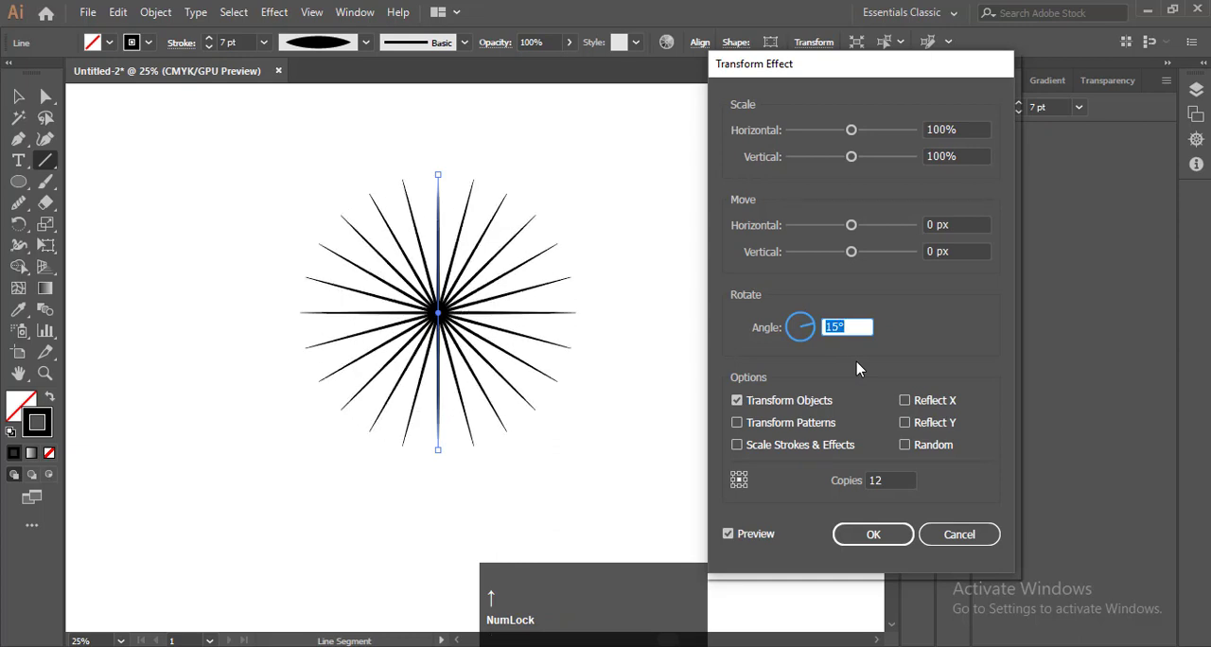
{"action": "key", "text": "Up"}
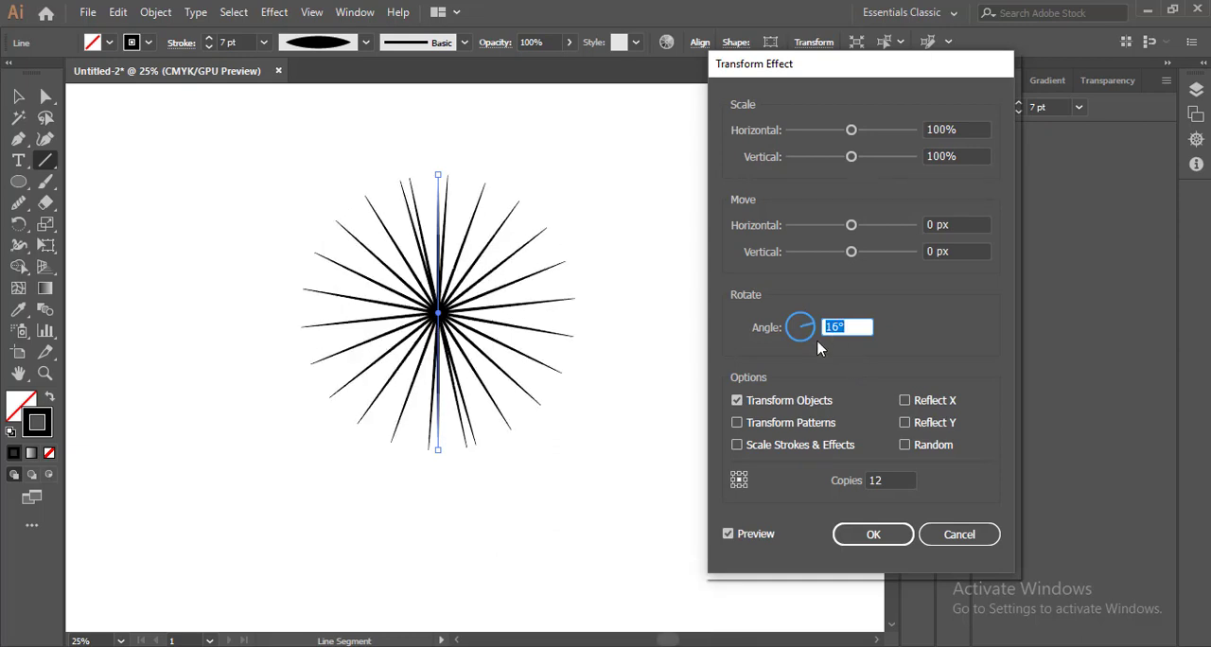
{"action": "key", "text": "F9"}
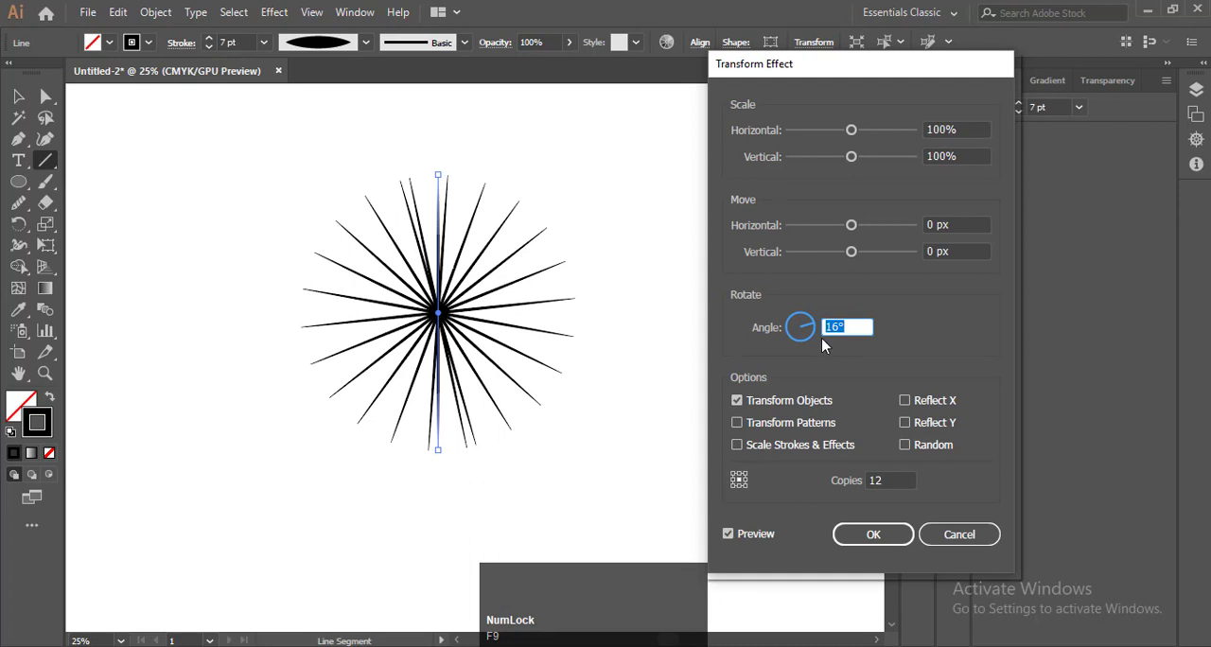
{"action": "key", "text": "Down"}
{"action": "key", "text": "Down"}
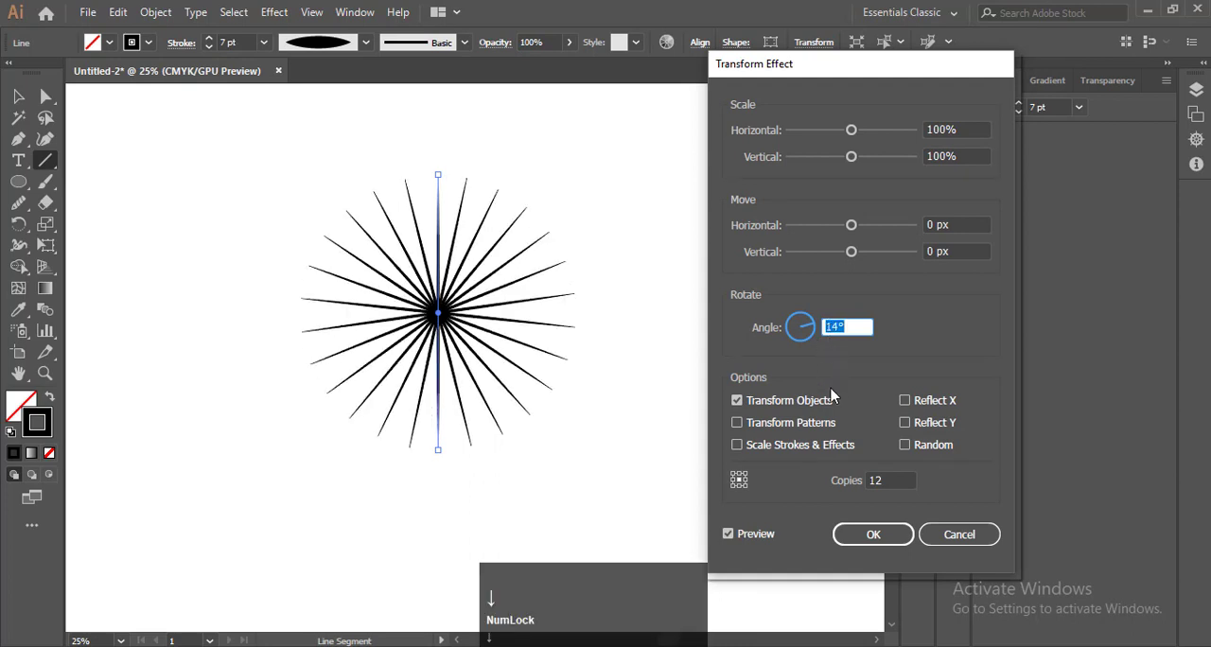
{"action": "left_click", "coordinate": [887, 537]}
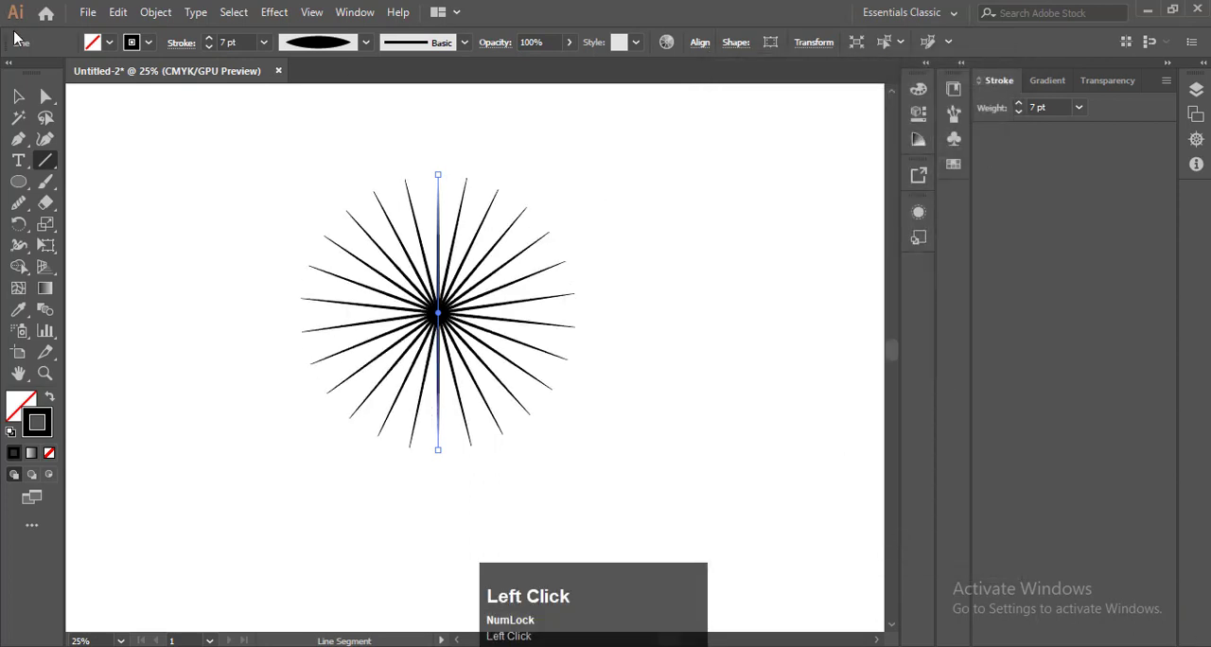
{"action": "key", "text": "F9"}
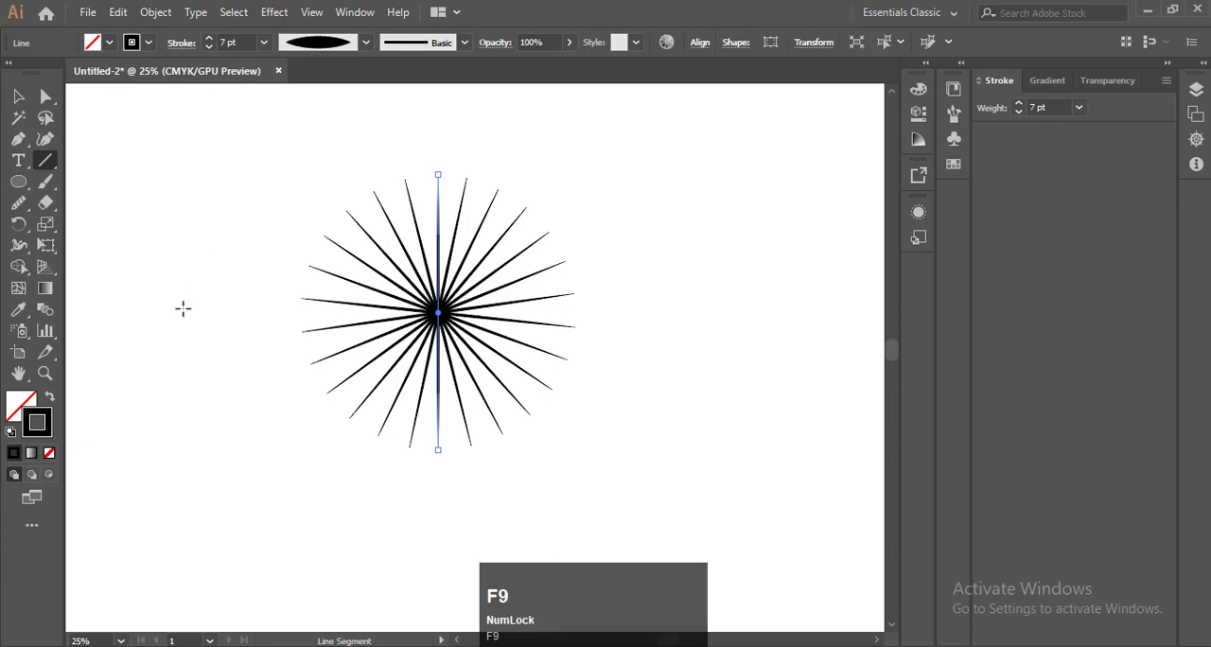
Recolour the radiating line's stroke with a muted dark green from the Color Guide and deselect it
{"action": "left_click", "coordinate": [41, 428]}
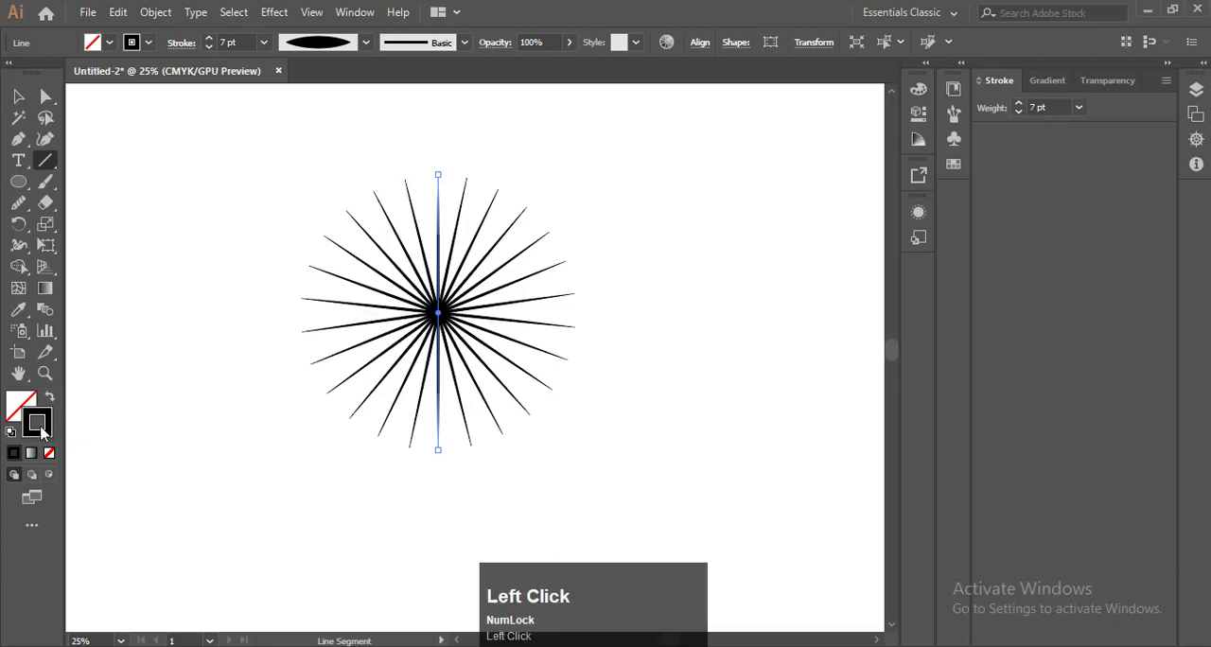
{"action": "left_click", "coordinate": [921, 93]}
{"action": "left_click", "coordinate": [773, 141]}
{"action": "left_click", "coordinate": [819, 85]}
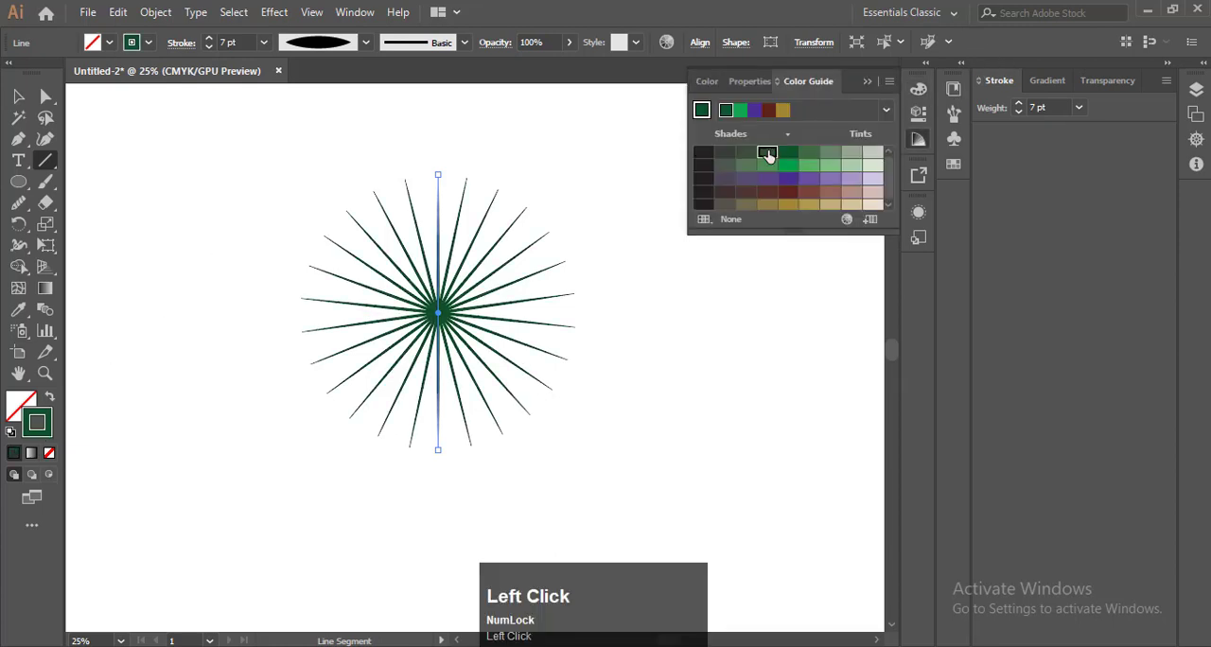
{"action": "left_click", "coordinate": [768, 156]}
{"action": "left_click", "coordinate": [809, 152]}
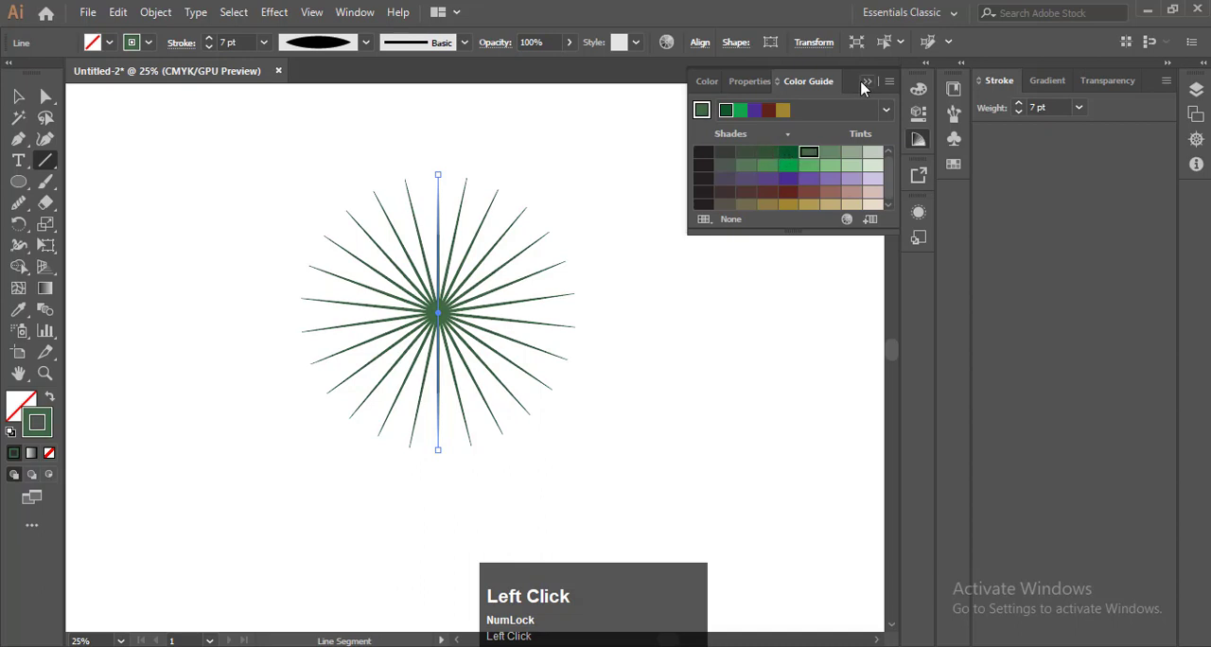
{"action": "left_click", "coordinate": [863, 83]}
{"action": "double_click", "coordinate": [18, 96]}
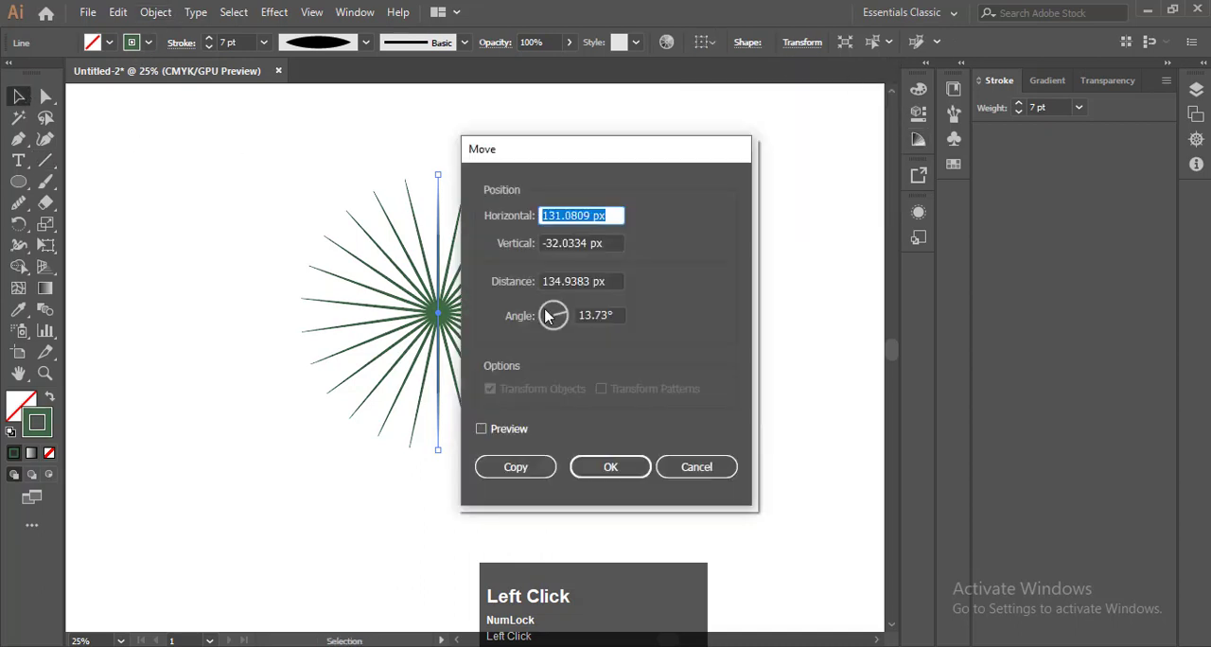
{"action": "left_click", "coordinate": [696, 466]}
{"action": "left_click", "coordinate": [271, 202]}
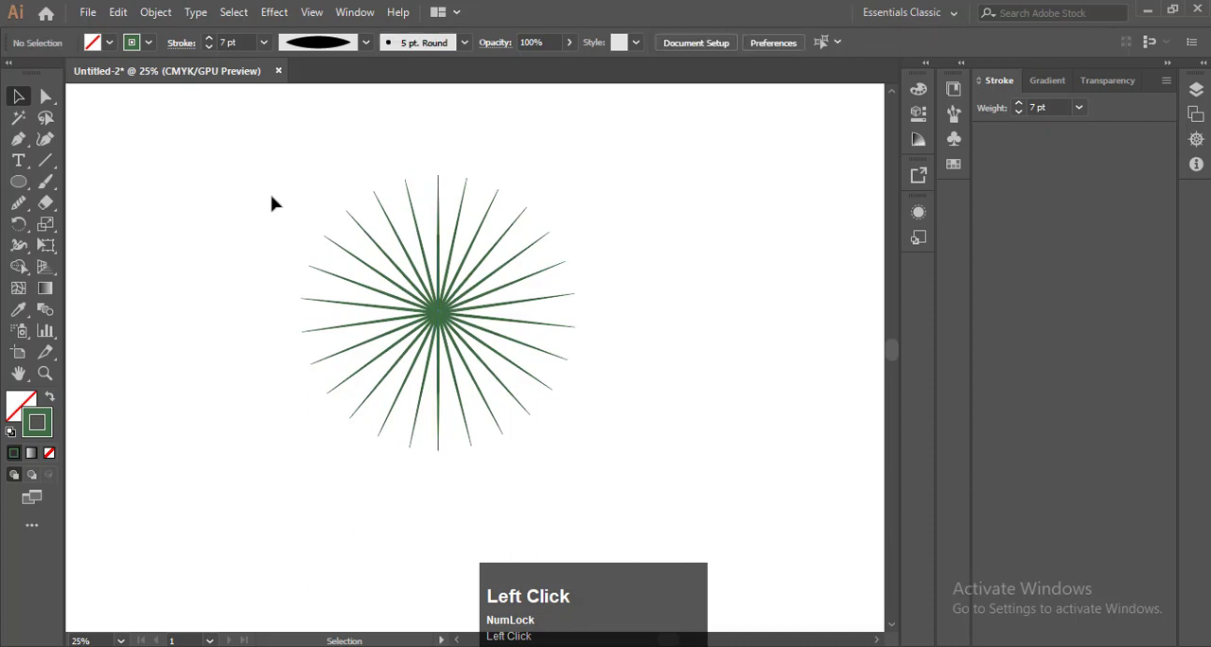
Expand Layer 1 in the layer list and select its line object
{"action": "key", "text": "F7"}
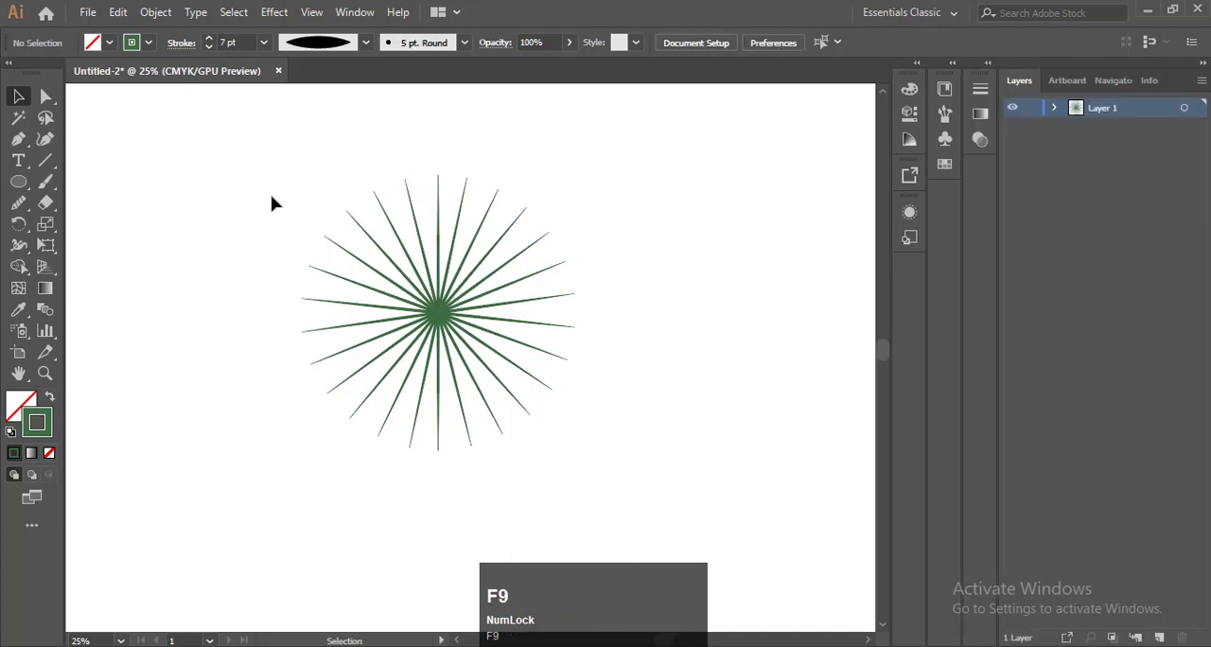
{"action": "left_click", "coordinate": [1052, 108]}
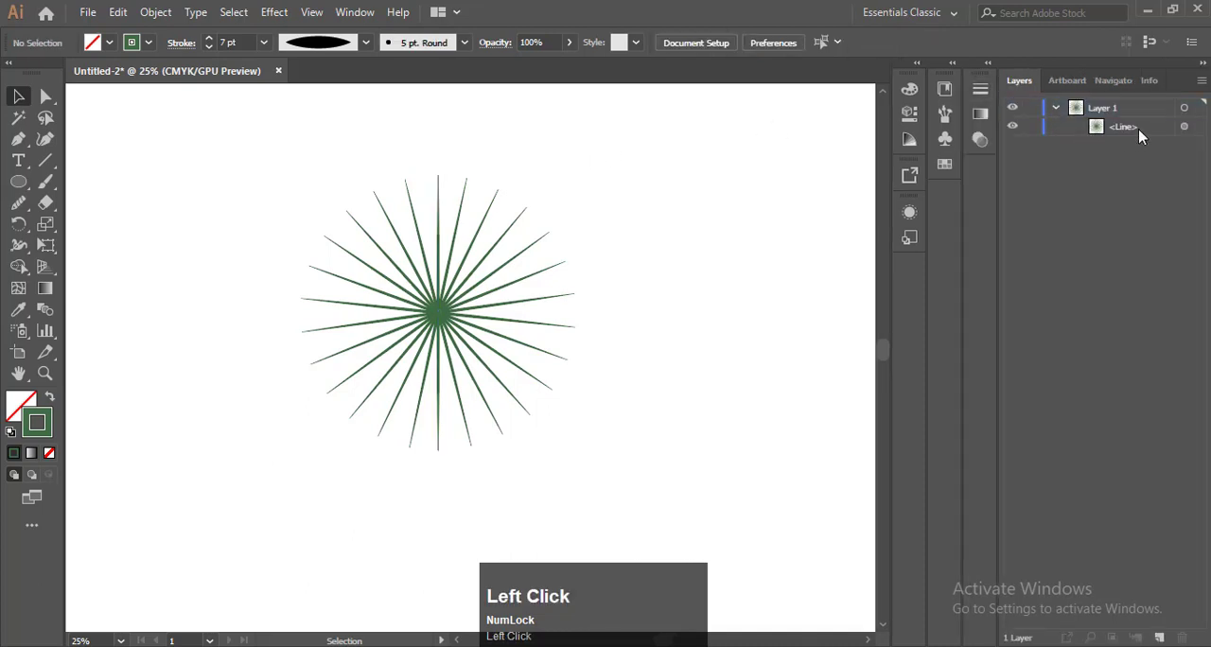
{"action": "left_click", "coordinate": [1138, 136]}
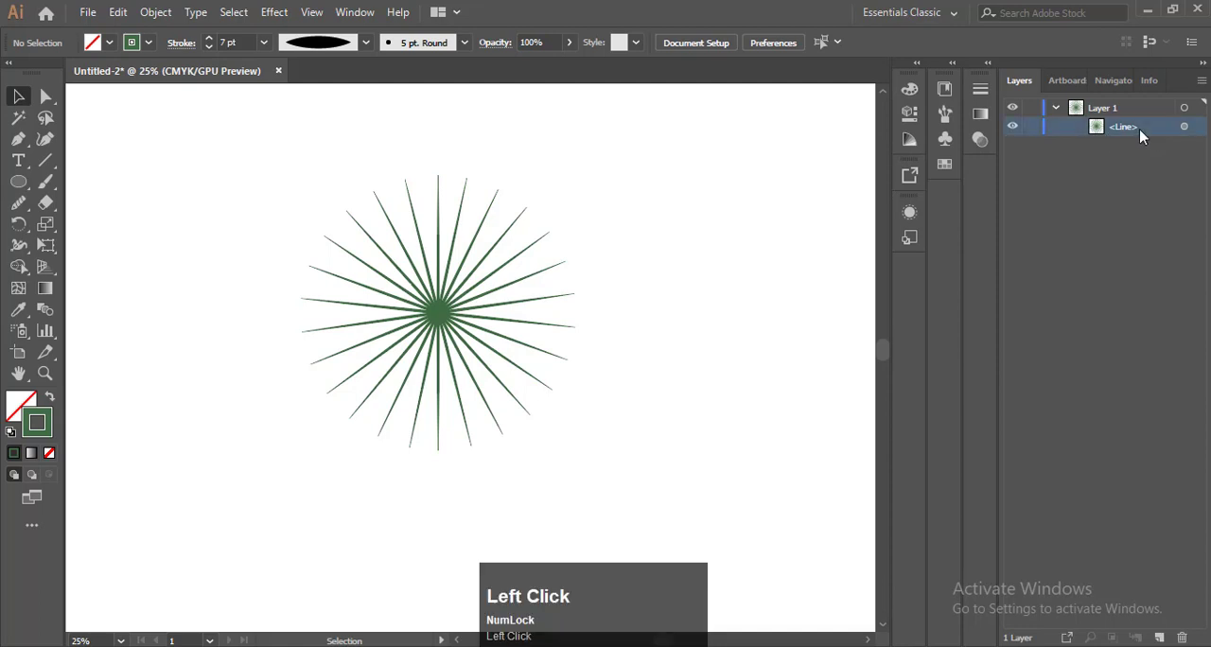
{"action": "key", "text": "F9"}
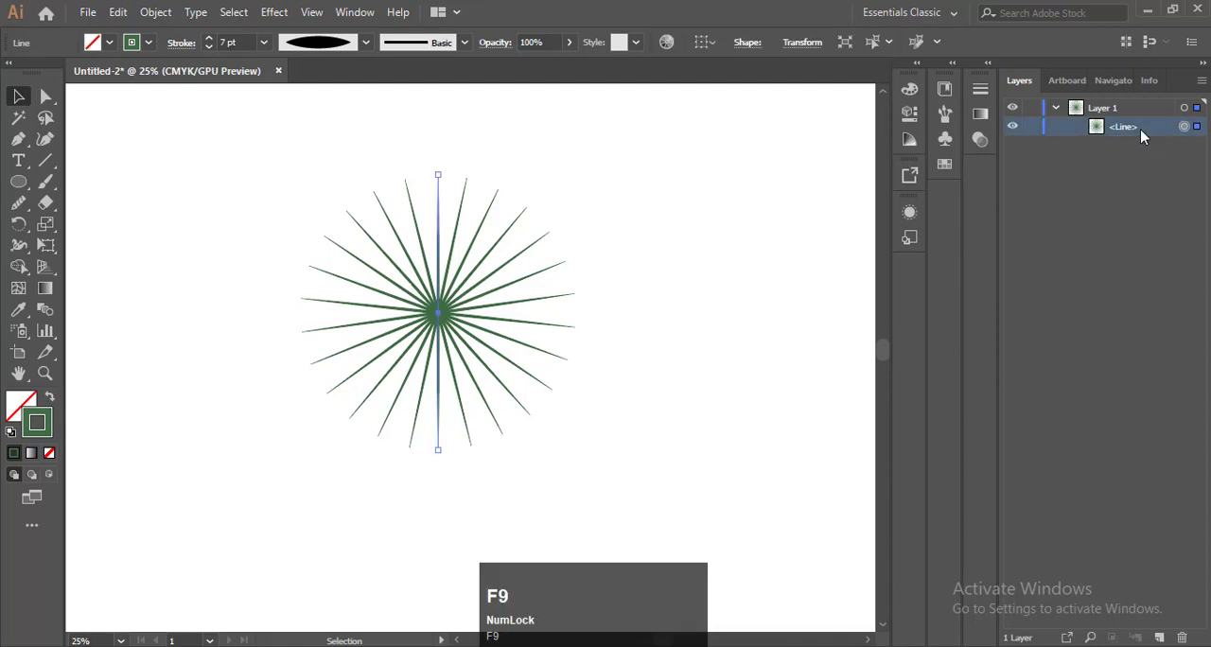
Start a Zig Zag effect on the selected line with preview on and smooth points
{"action": "left_click", "coordinate": [276, 13]}
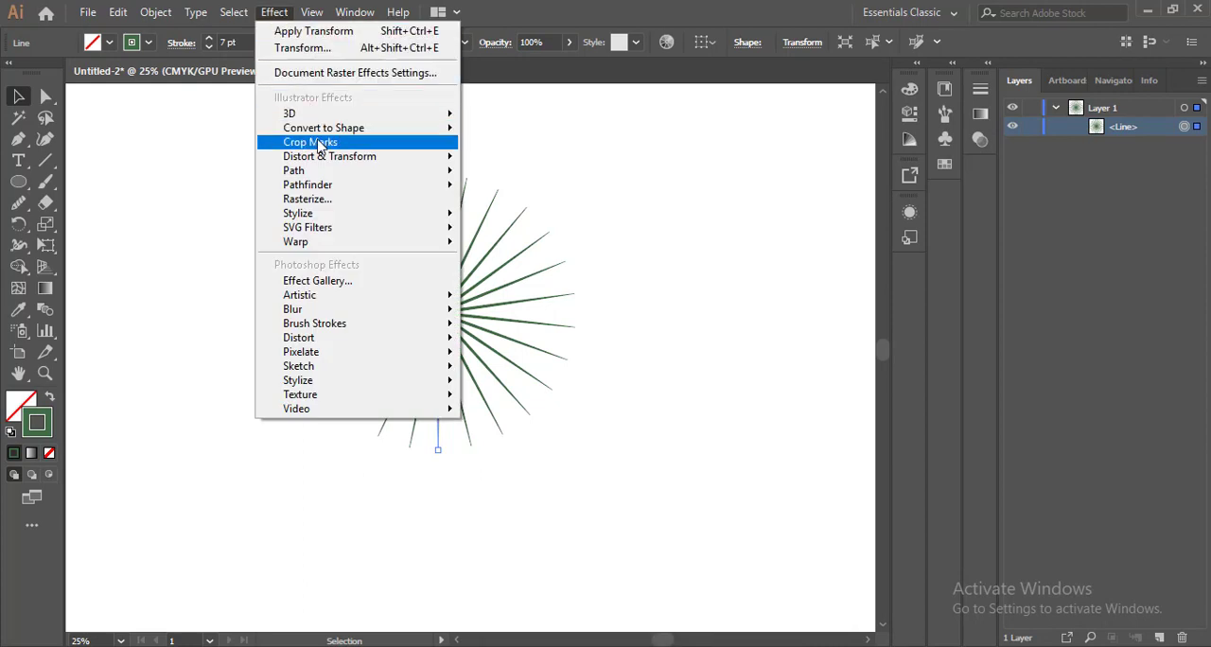
{"action": "mouse_move", "coordinate": [323, 156]}
{"action": "left_click", "coordinate": [520, 276]}
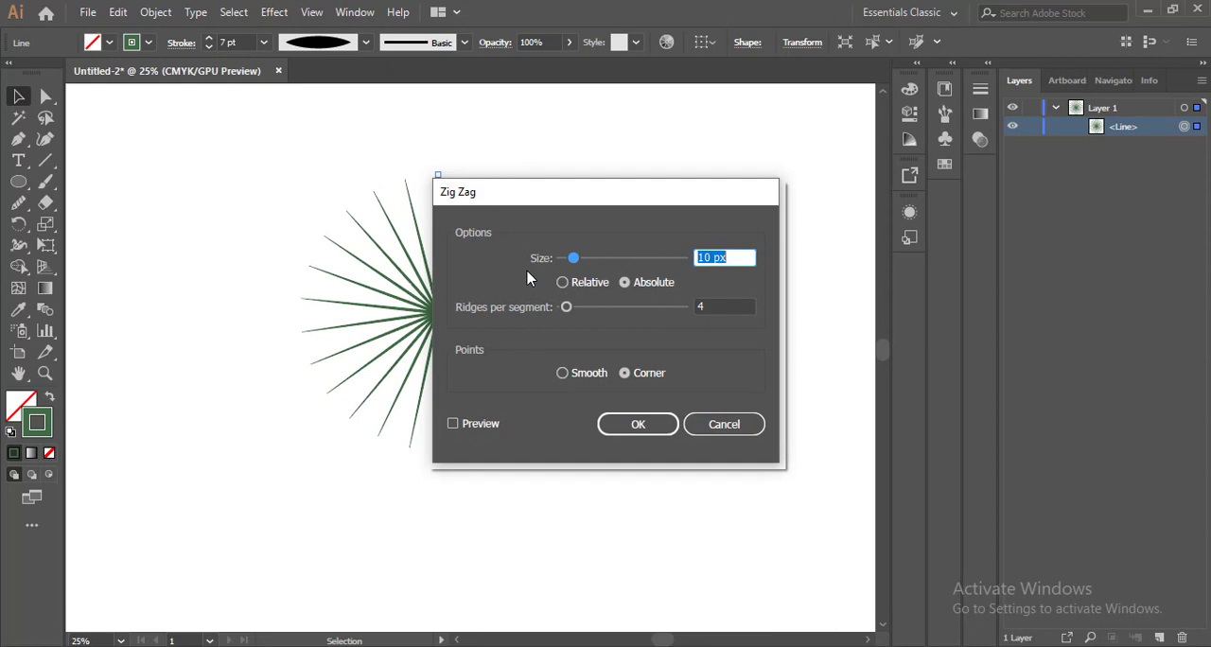
{"action": "left_click", "coordinate": [454, 425]}
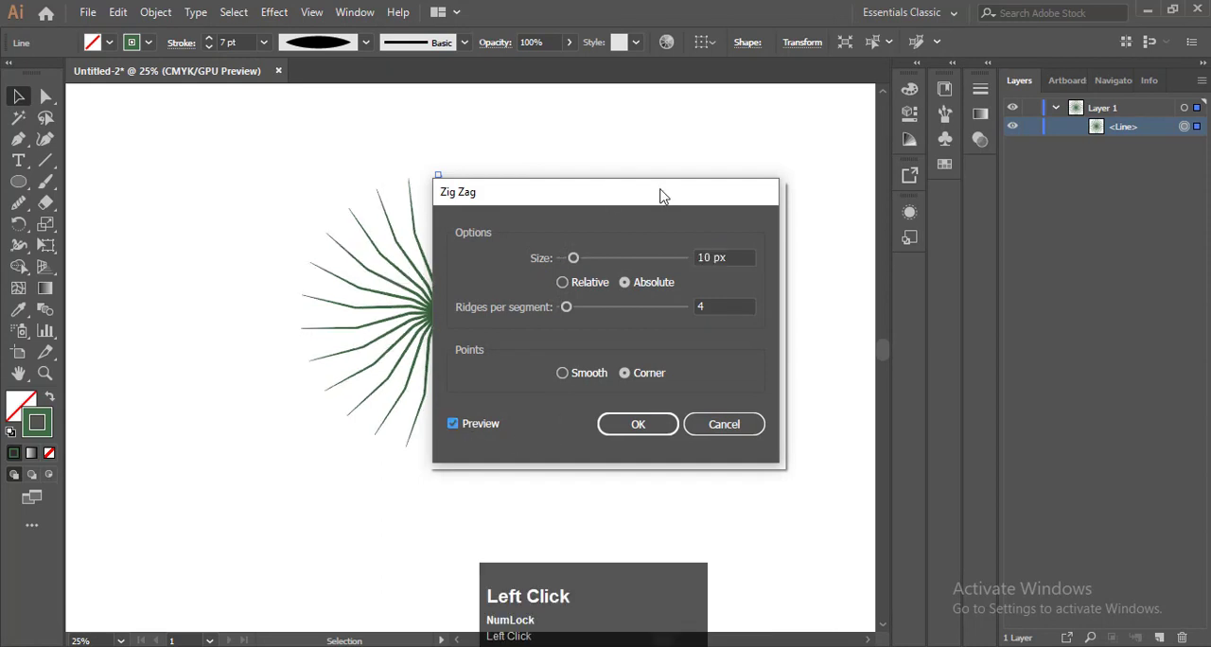
{"action": "left_click_drag", "start_coordinate": [662, 196], "coordinate": [1009, 180]}
{"action": "left_click", "coordinate": [933, 356]}
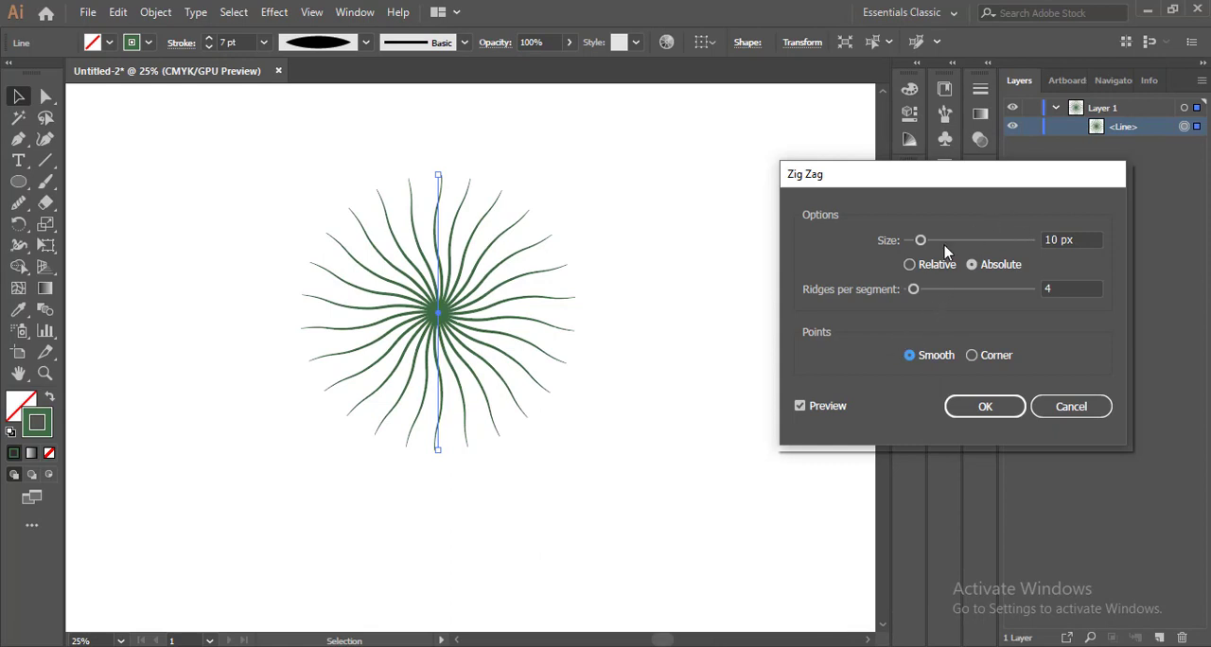
Set the Zig Zag size to 4 px, apply the effect and deselect the artwork
{"action": "left_click_drag", "start_coordinate": [917, 241], "coordinate": [911, 239]}
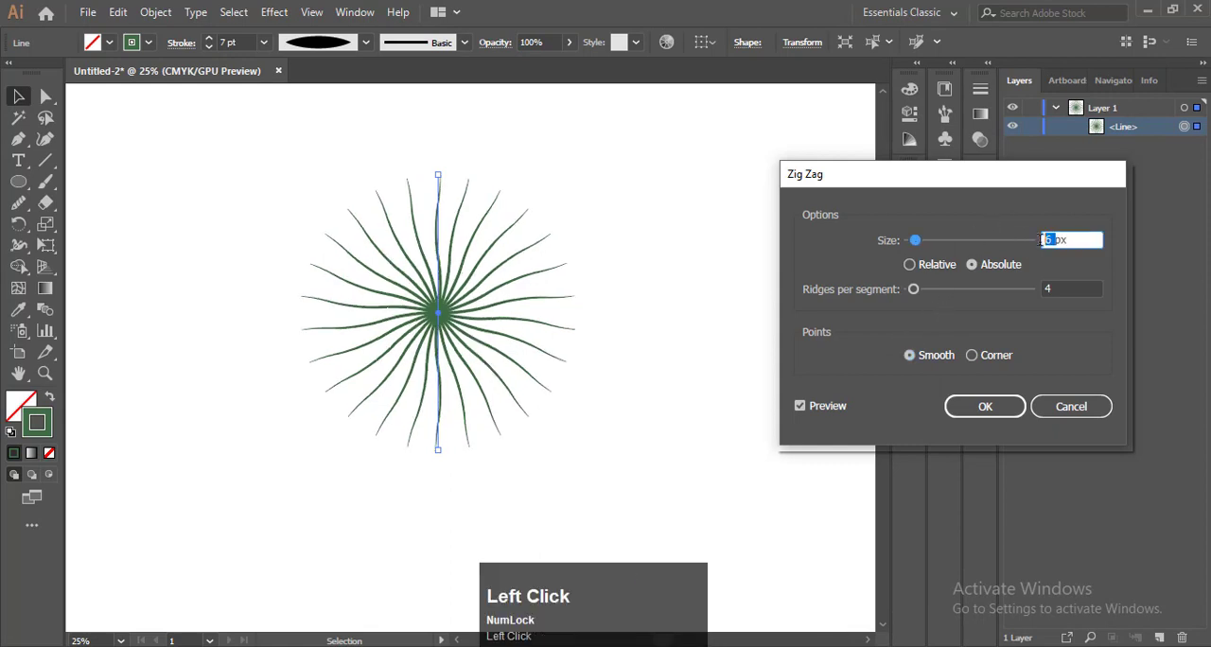
{"action": "type", "text": "4"}
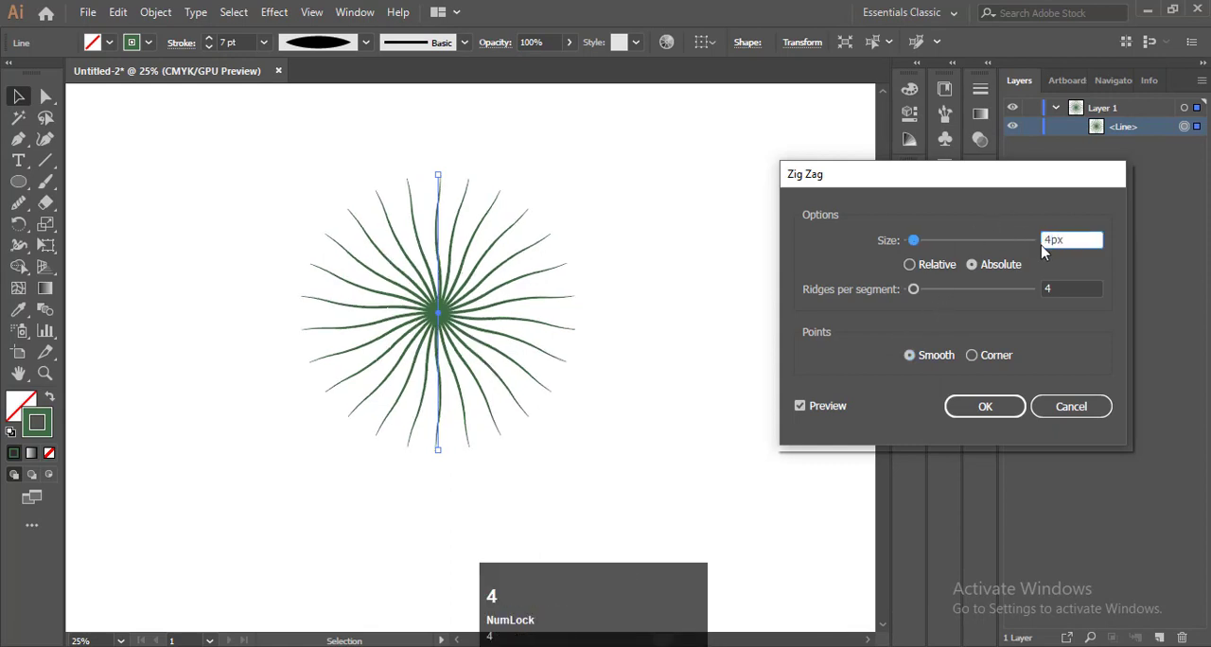
{"action": "left_click", "coordinate": [983, 407]}
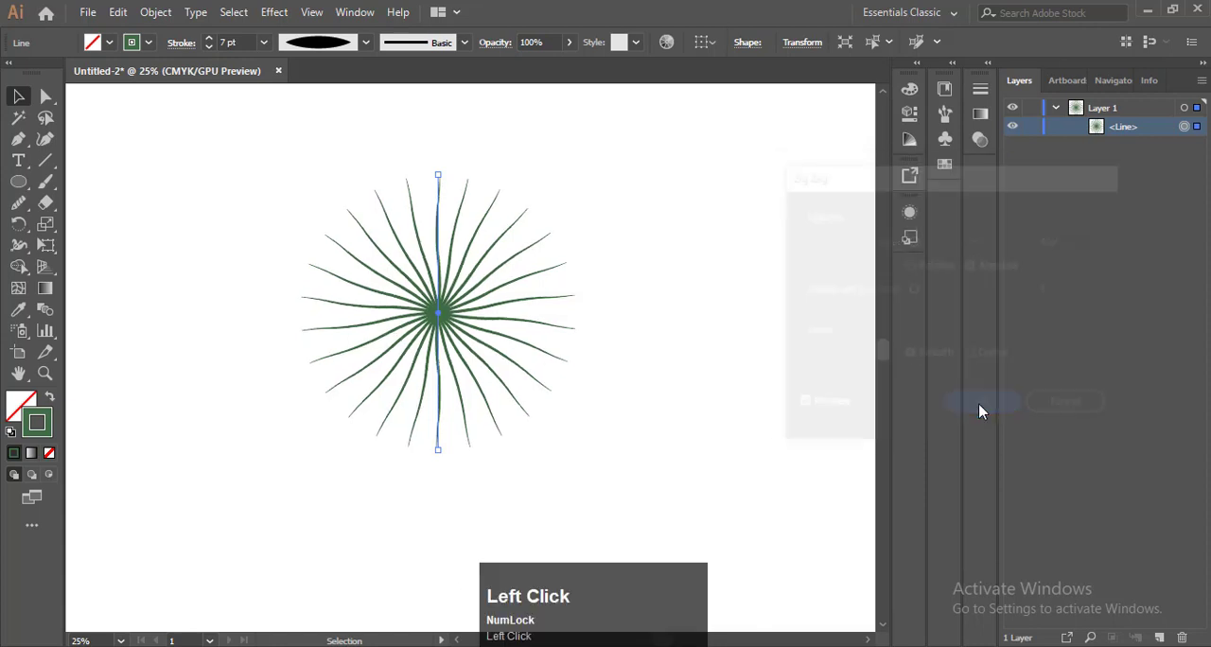
{"action": "left_click", "coordinate": [213, 169]}
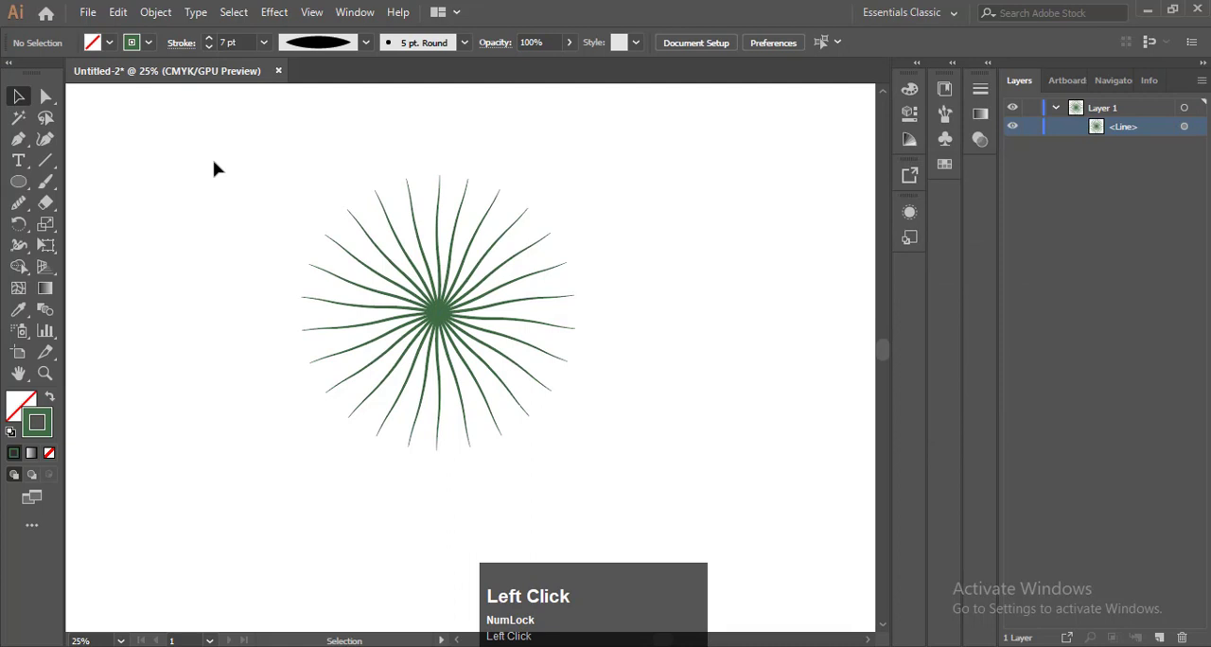
{"action": "key", "text": "F9"}
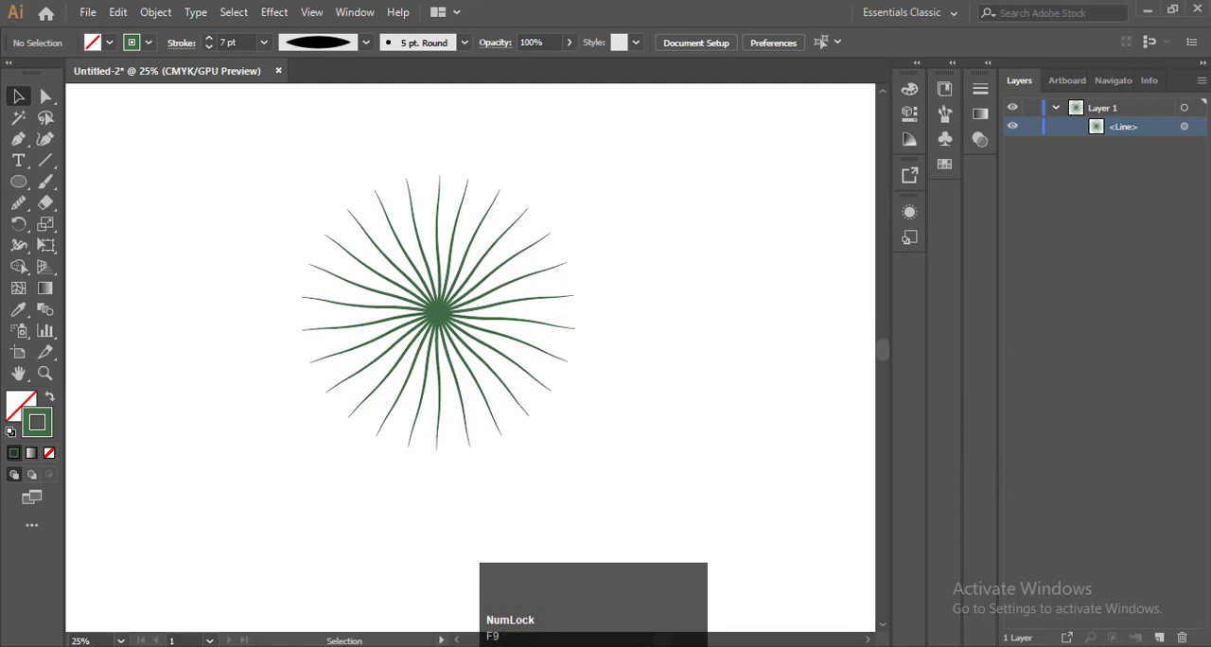
Add a new empty layer above Layer 1, opening and dismissing its layer options
{"action": "left_click", "coordinate": [1159, 637]}
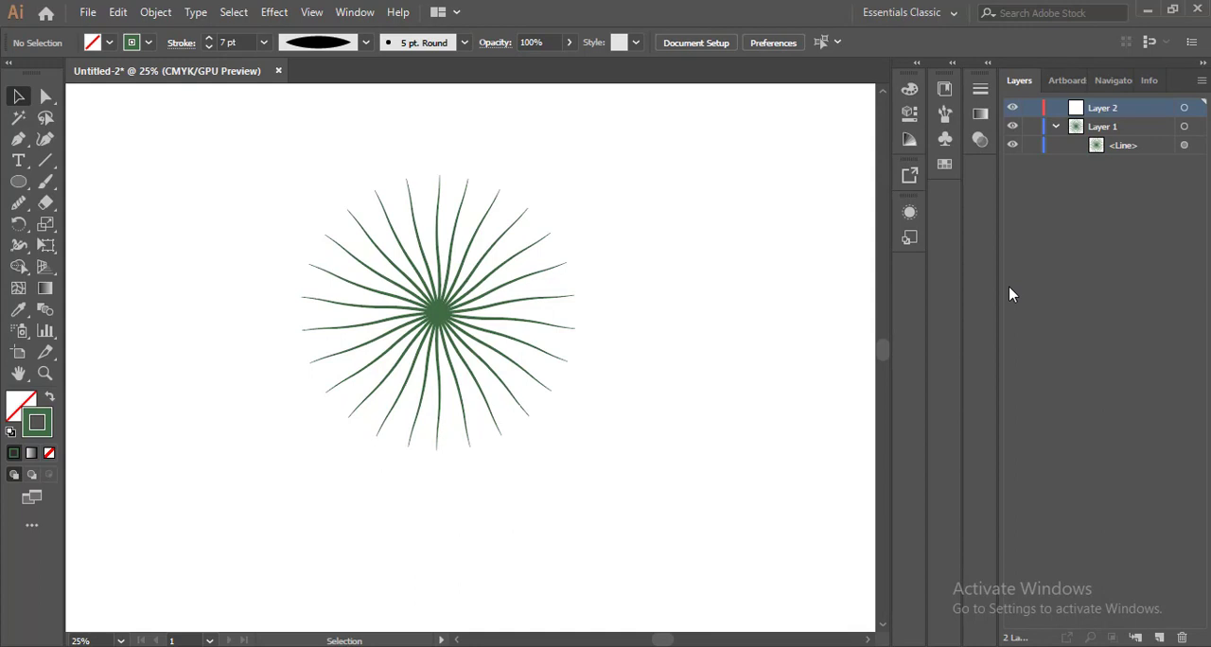
{"action": "double_click", "coordinate": [1152, 110]}
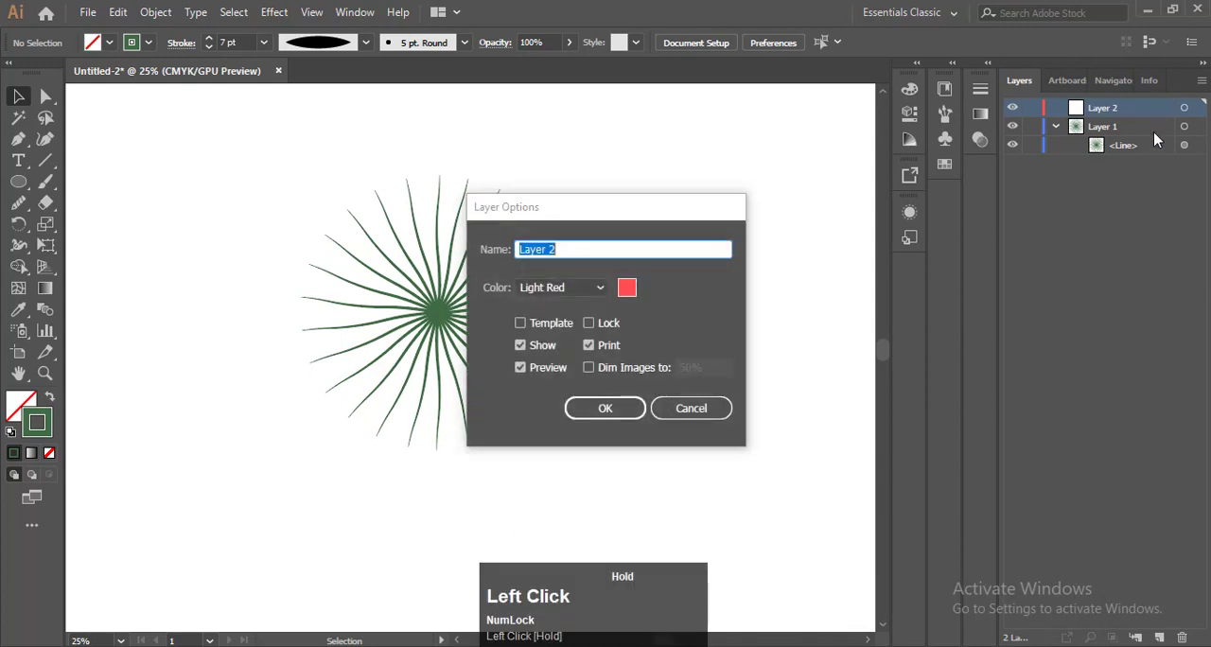
{"action": "left_click", "coordinate": [707, 406]}
Select the line on Layer 1 and recolour the burst's stroke with the CMYK Cyan swatch
{"action": "key", "text": "backslash"}
{"action": "left_click", "coordinate": [944, 166]}
{"action": "left_click", "coordinate": [809, 138]}
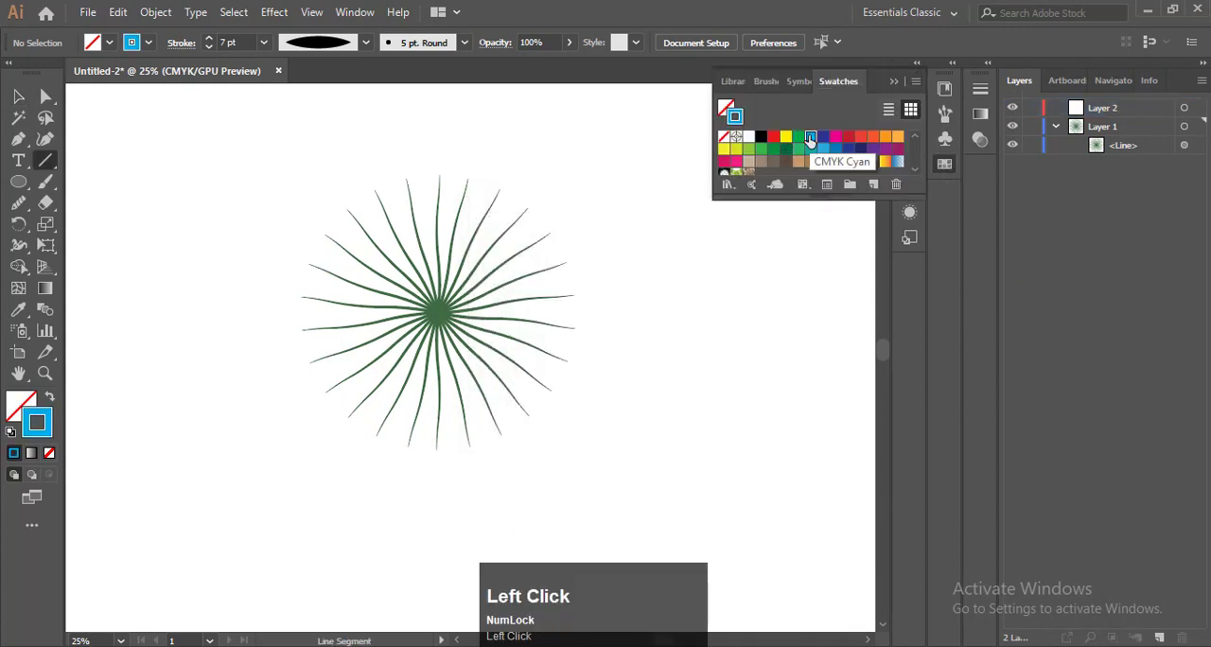
{"action": "left_click", "coordinate": [1152, 109]}
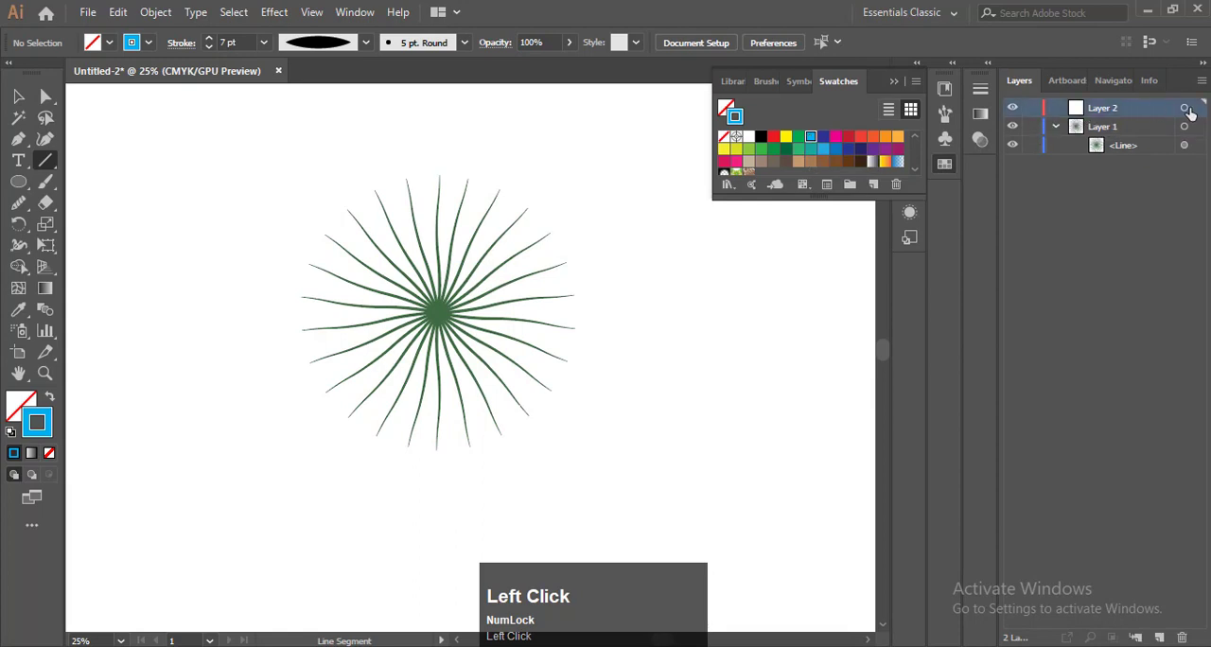
{"action": "left_click", "coordinate": [1183, 126]}
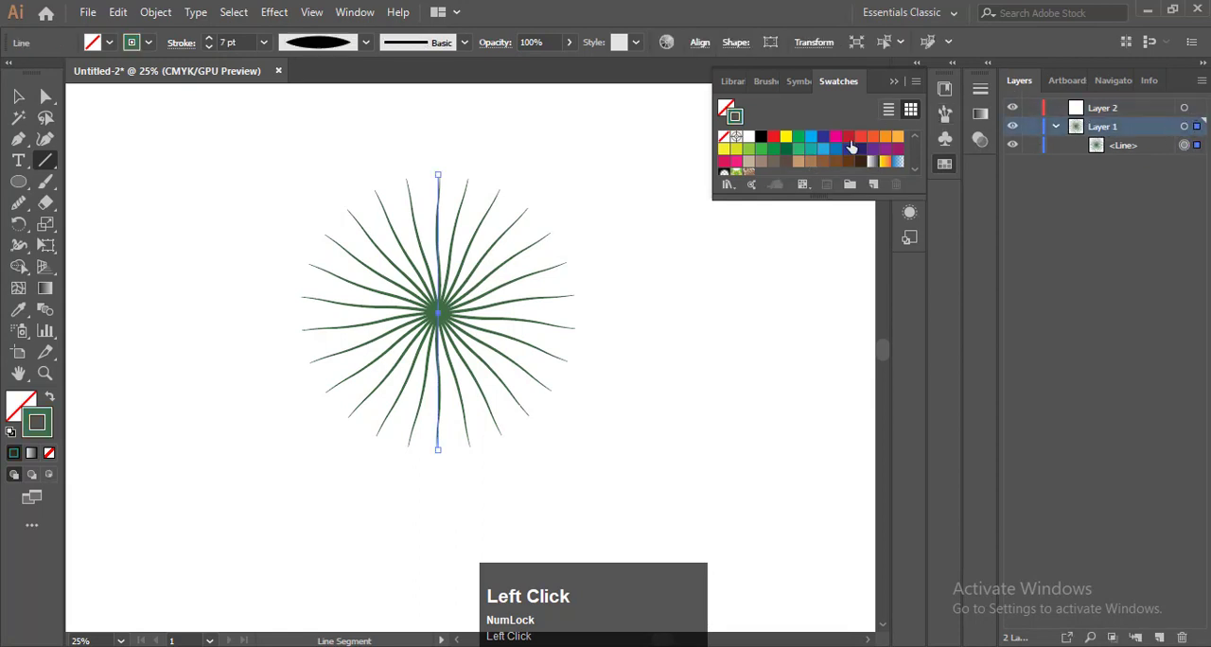
{"action": "left_click", "coordinate": [813, 138]}
{"action": "left_click", "coordinate": [887, 91]}
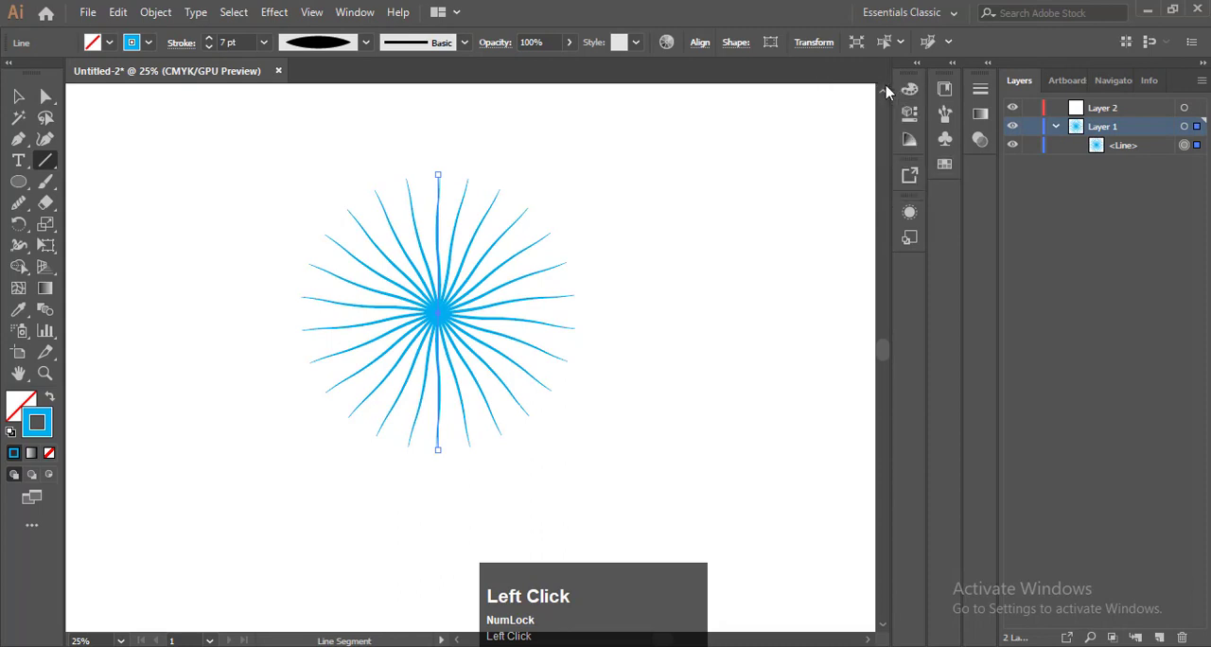
{"action": "key", "text": "F9"}
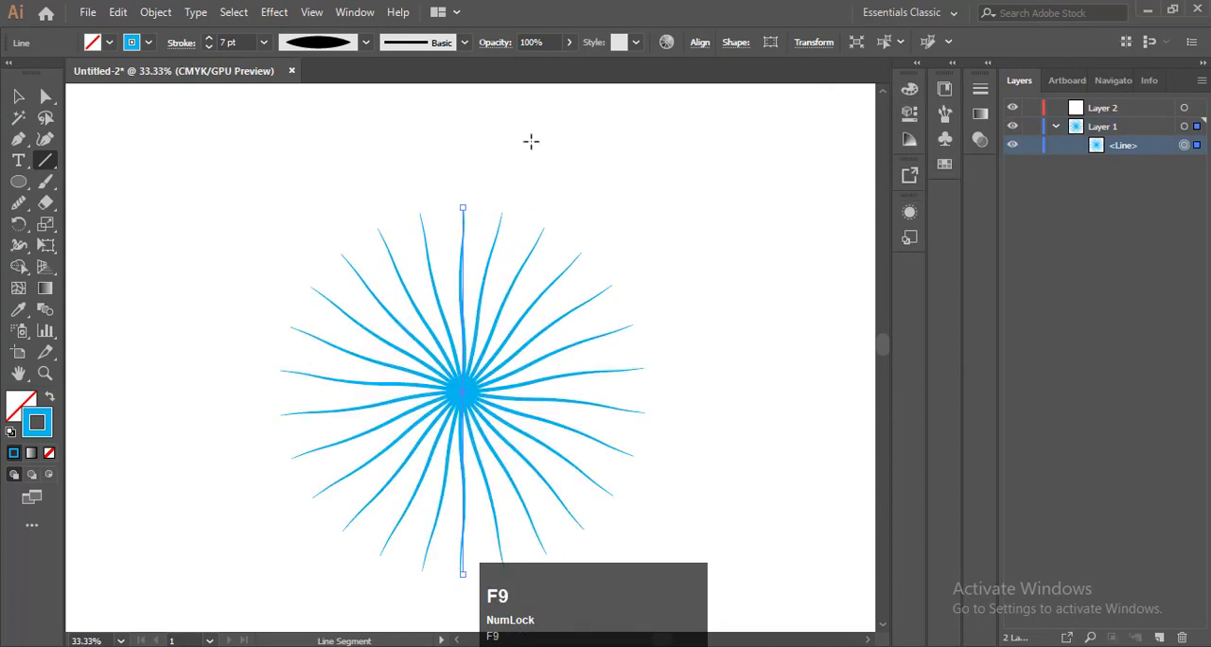
Start rotating the selected line and set its rotation point at the exact centre of the burst
{"action": "left_click", "coordinate": [18, 223]}
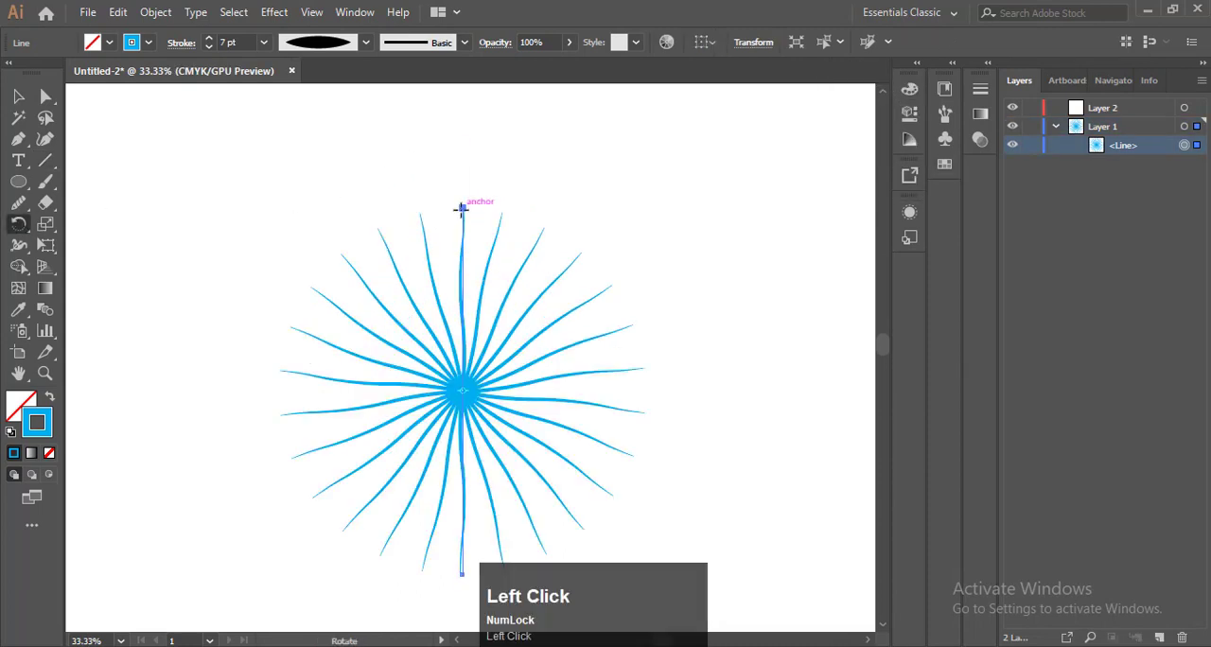
{"action": "left_click", "coordinate": [462, 207]}
{"action": "scroll", "coordinate": [464, 391], "scroll_direction": "up", "scroll_amount": 3, "text": "alt"}
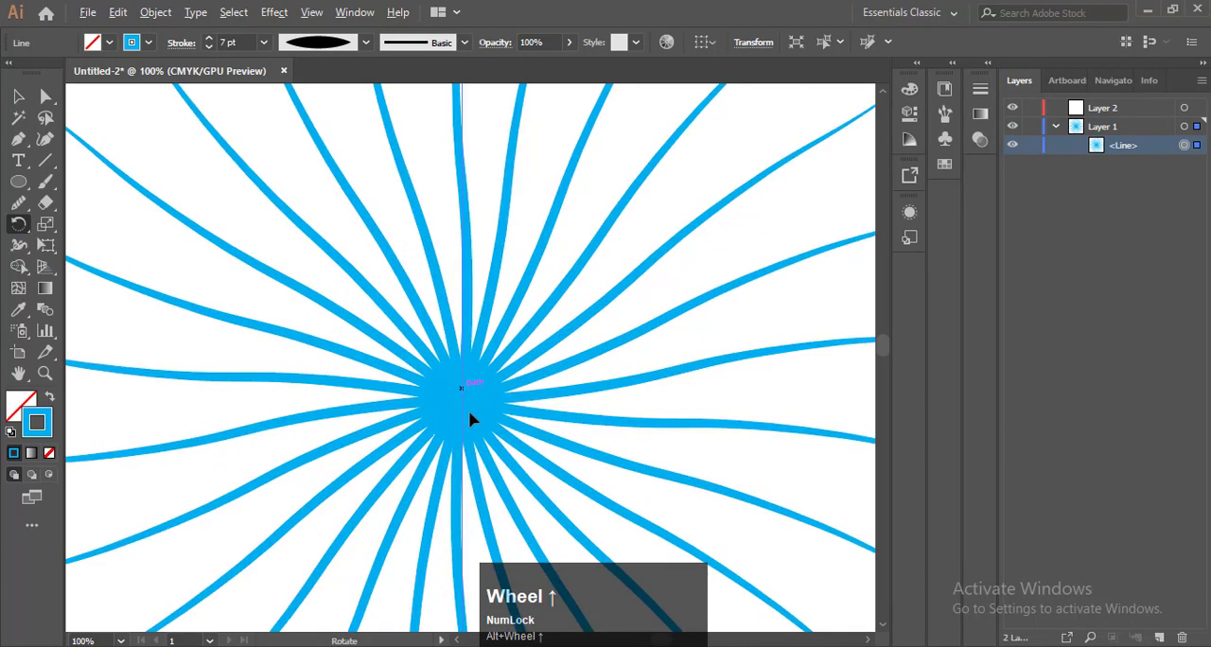
{"action": "scroll", "coordinate": [476, 424], "scroll_direction": "down", "scroll_amount": 4, "text": "alt"}
{"action": "scroll", "coordinate": [473, 305], "scroll_direction": "up", "scroll_amount": 2, "text": "alt"}
{"action": "scroll", "coordinate": [478, 283], "scroll_direction": "up", "scroll_amount": 4, "text": "alt"}
{"action": "left_click", "coordinate": [509, 356]}
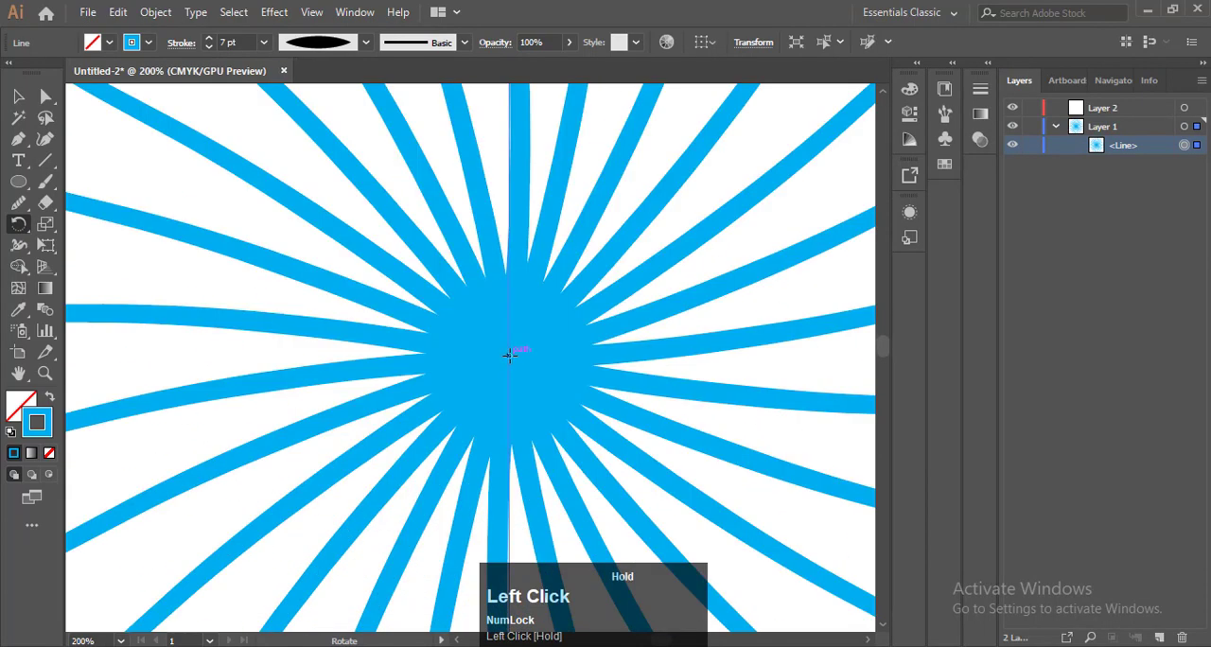
Rotate a copy of the line slightly clockwise about the centre so its strokes fall between the existing ones
{"action": "scroll", "coordinate": [631, 343], "scroll_direction": "down", "scroll_amount": 4, "text": "alt"}
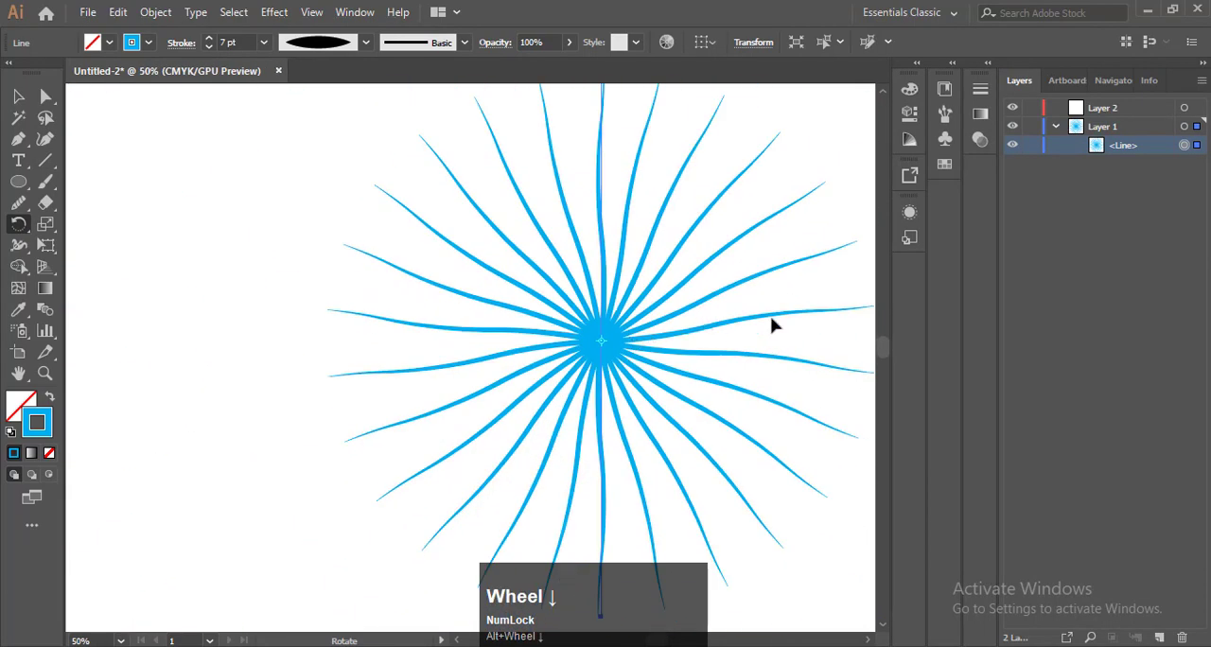
{"action": "scroll", "coordinate": [771, 323], "scroll_direction": "up", "scroll_amount": 3, "text": "ctrl"}
{"action": "scroll", "coordinate": [771, 324], "scroll_direction": "down", "scroll_amount": 5, "text": "ctrl"}
{"action": "scroll", "coordinate": [771, 324], "scroll_direction": "up", "scroll_amount": 1}
{"action": "scroll", "coordinate": [770, 326], "scroll_direction": "up", "scroll_amount": 2}
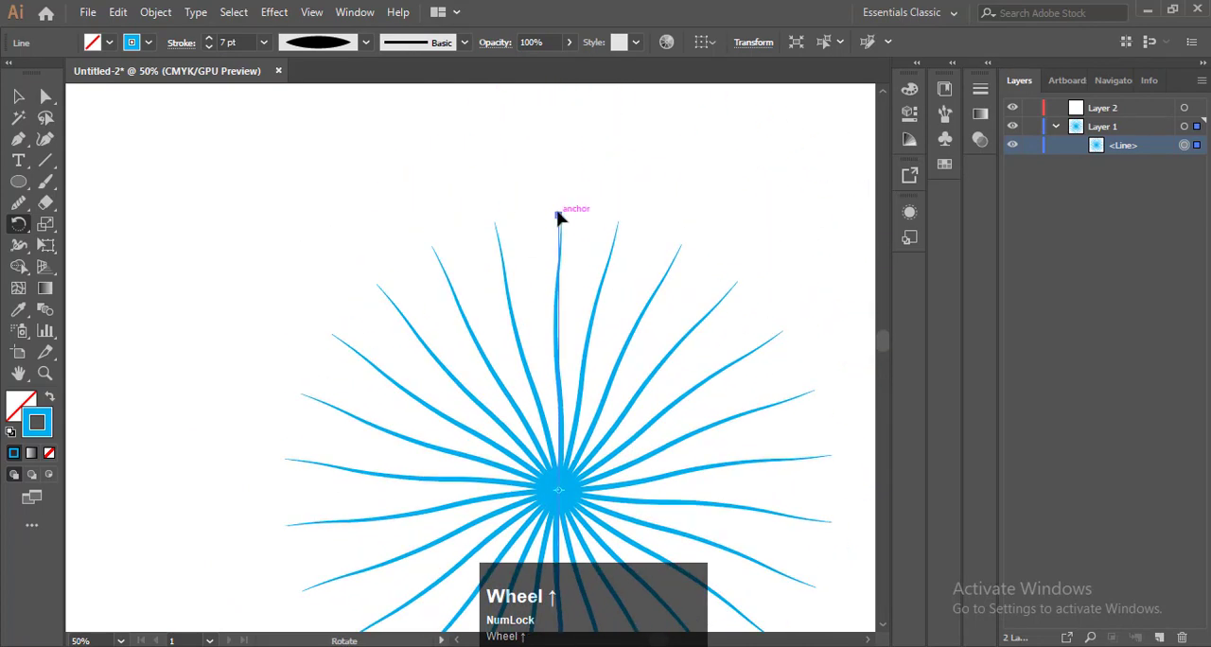
{"action": "left_click_drag", "start_coordinate": [558, 218], "coordinate": [594, 220], "text": "alt"}
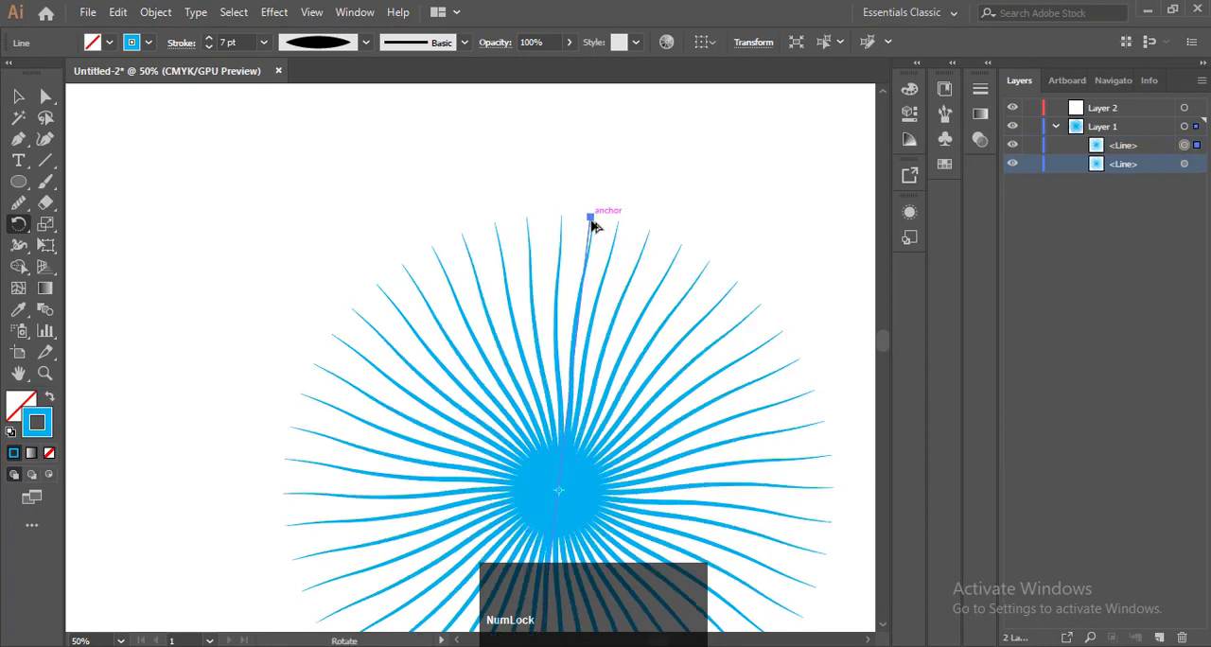
{"action": "scroll", "coordinate": [594, 220], "scroll_direction": "up", "scroll_amount": 1}
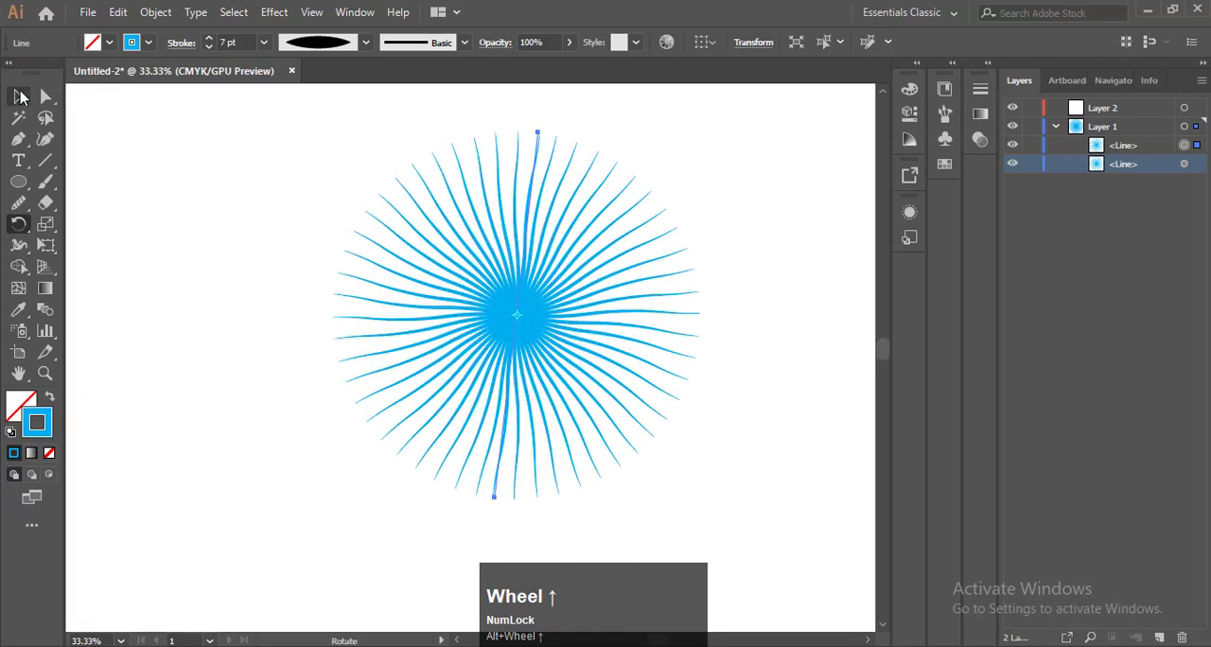
Select both line objects on Layer 1 and duplicate them in place within the layer
{"action": "left_click", "coordinate": [18, 96]}
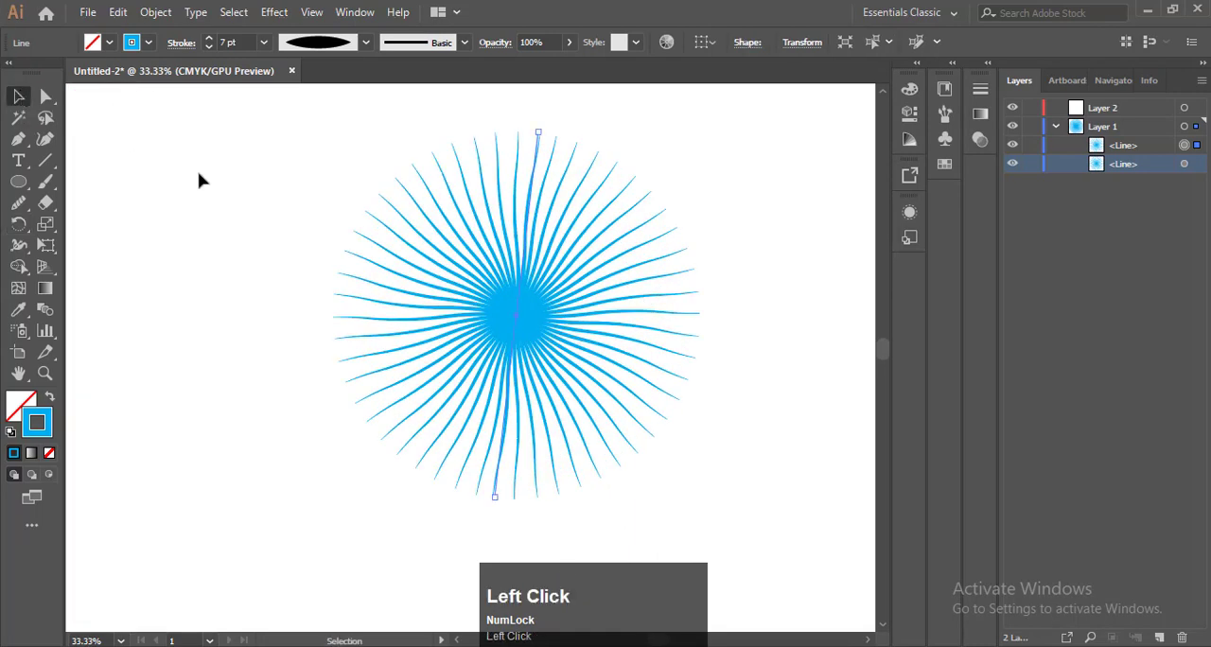
{"action": "key", "text": "F9"}
{"action": "left_click", "coordinate": [1169, 164]}
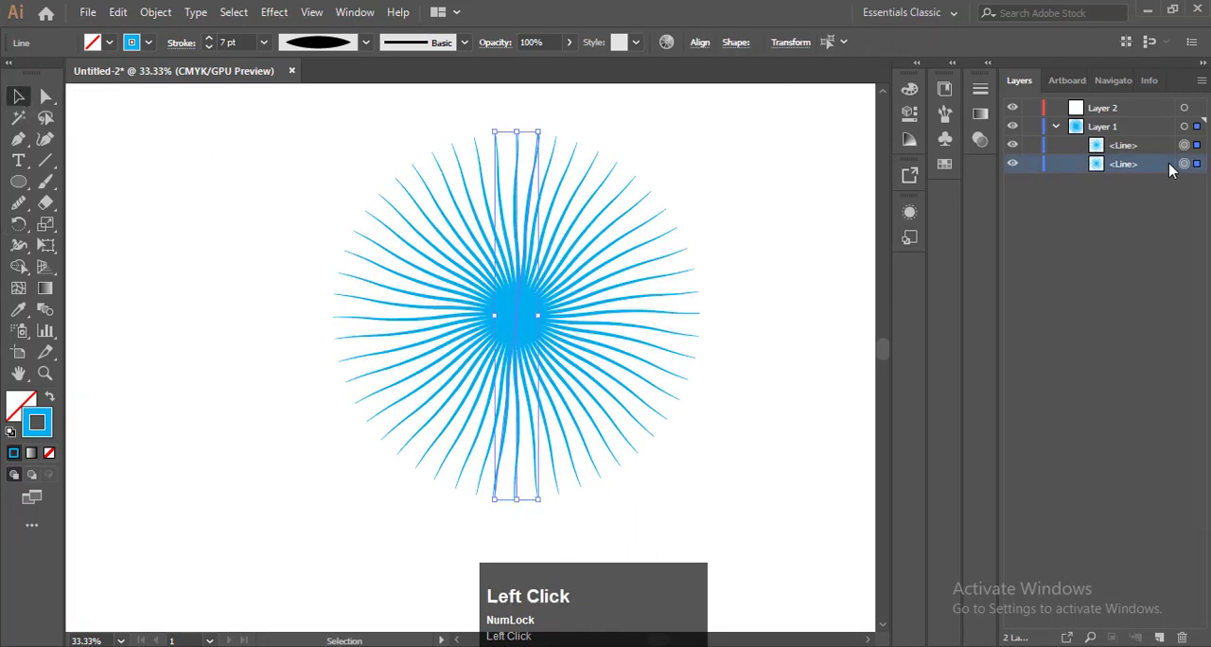
{"action": "left_click", "coordinate": [1163, 149], "text": "shift"}
{"action": "left_click_drag", "start_coordinate": [1162, 151], "coordinate": [1159, 640]}
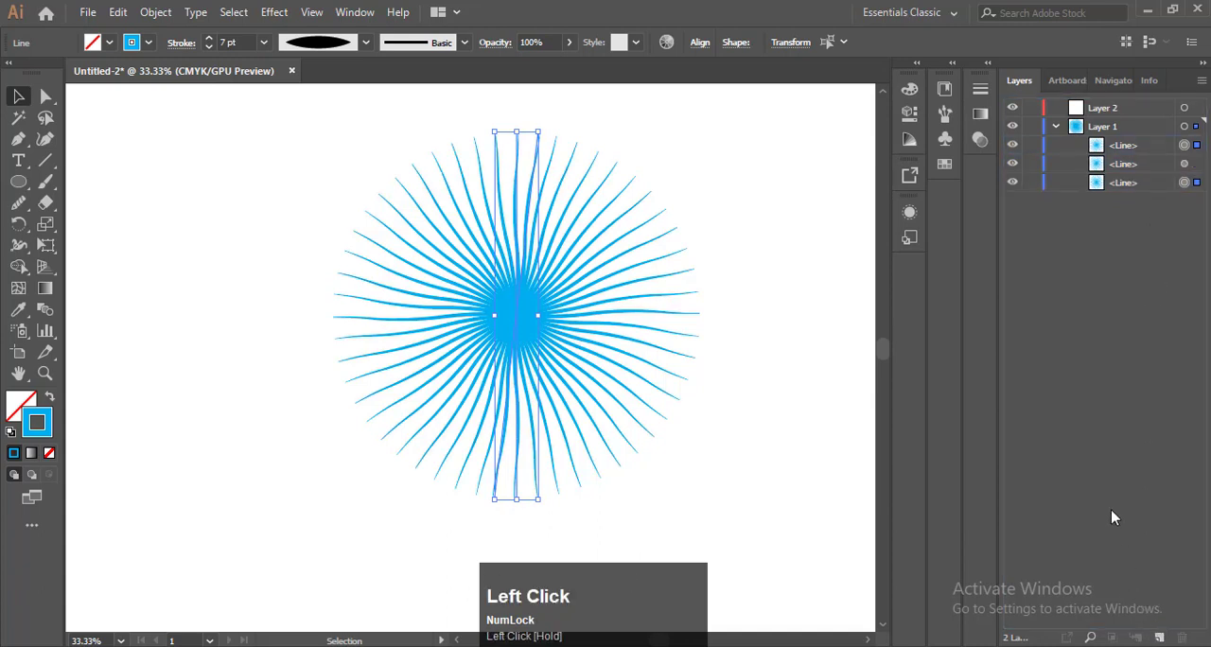
{"action": "key", "text": "ctrl+z"}
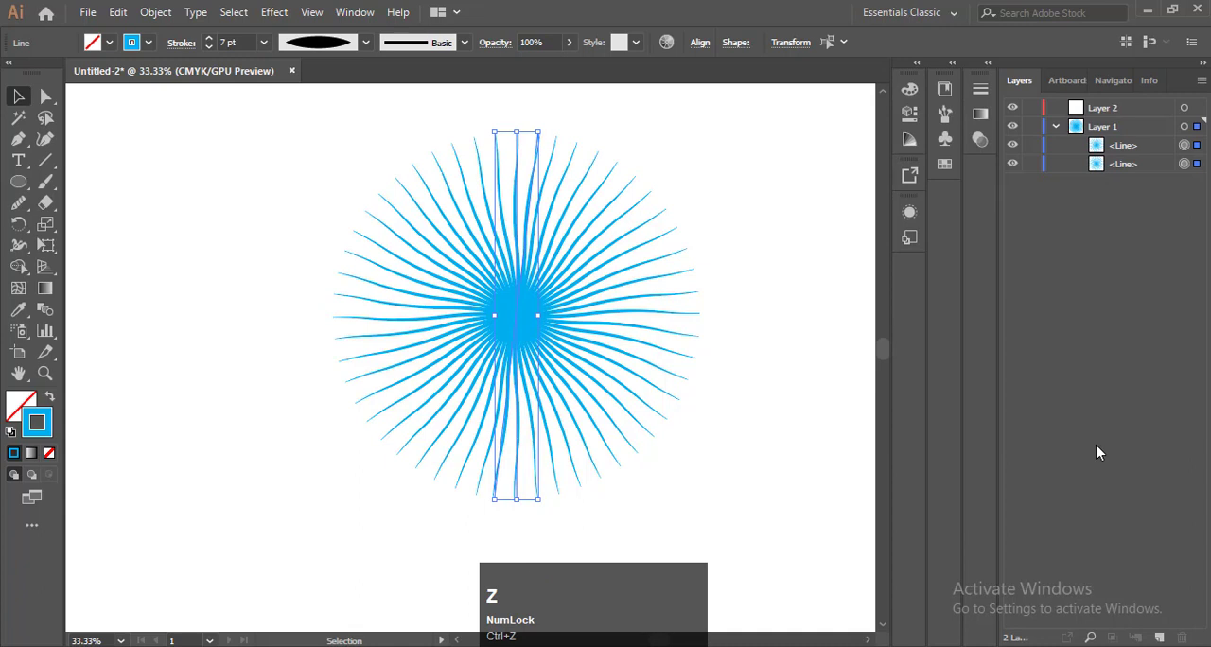
{"action": "key", "text": "F9"}
{"action": "left_click_drag", "start_coordinate": [1117, 153], "coordinate": [1160, 640]}
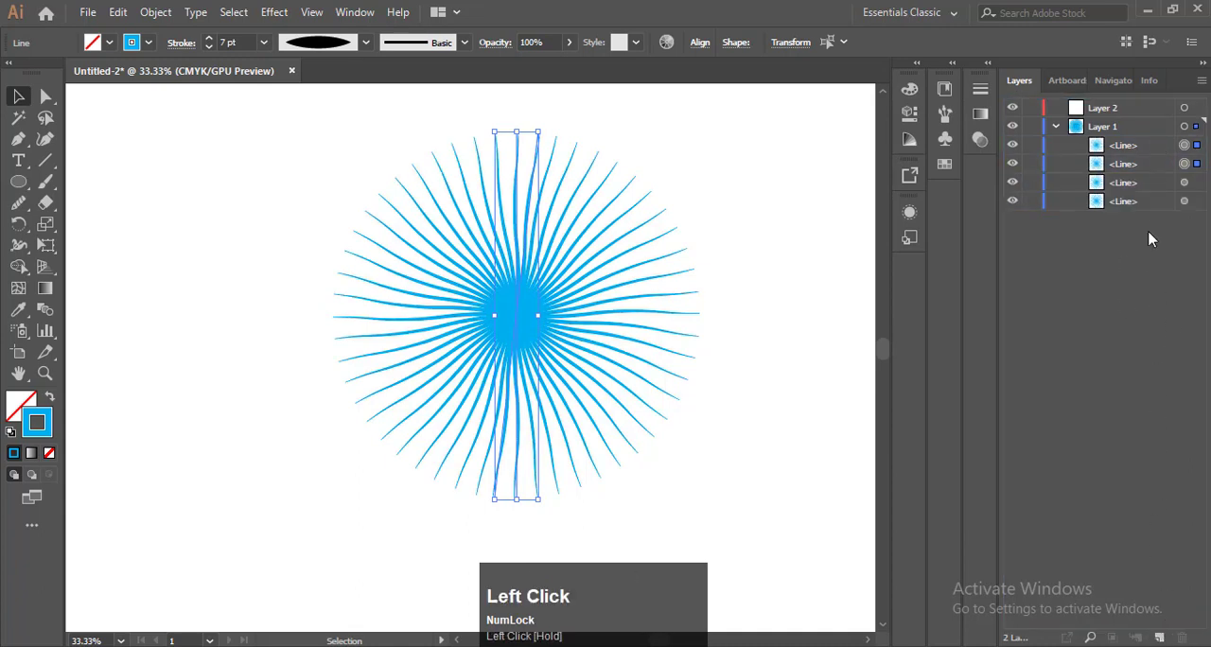
{"action": "key", "text": "F9"}
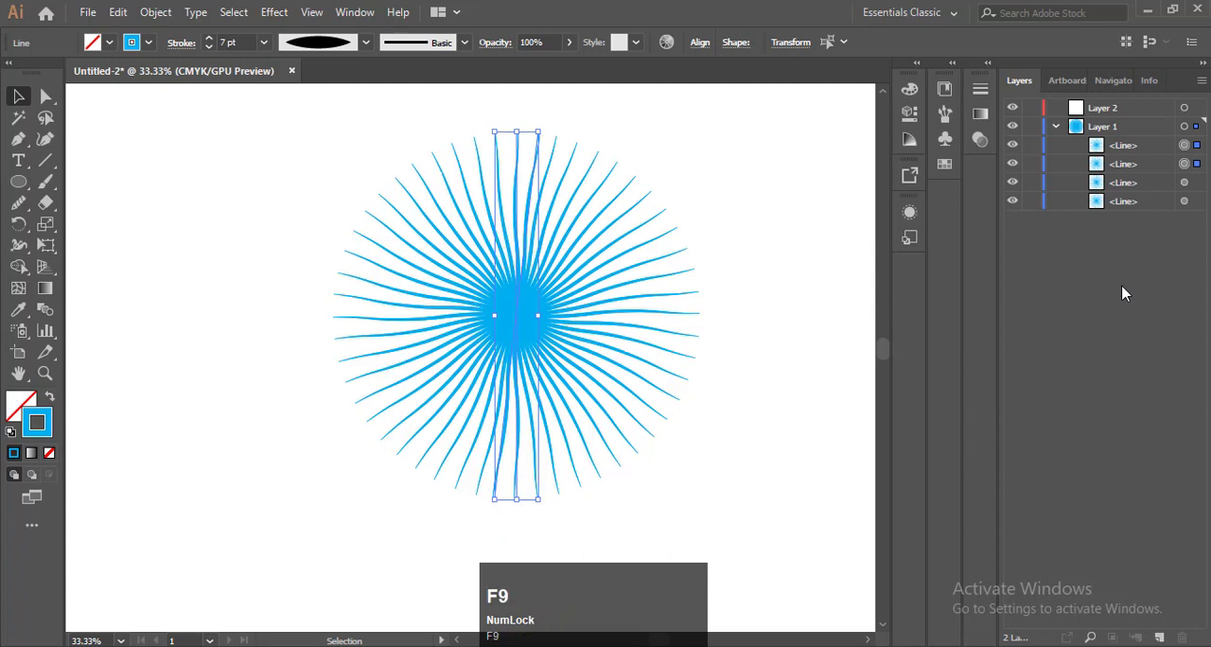
Select only the second line in Layer 1's list and apply a Twist effect of 13° with preview on
{"action": "left_click", "coordinate": [1163, 171]}
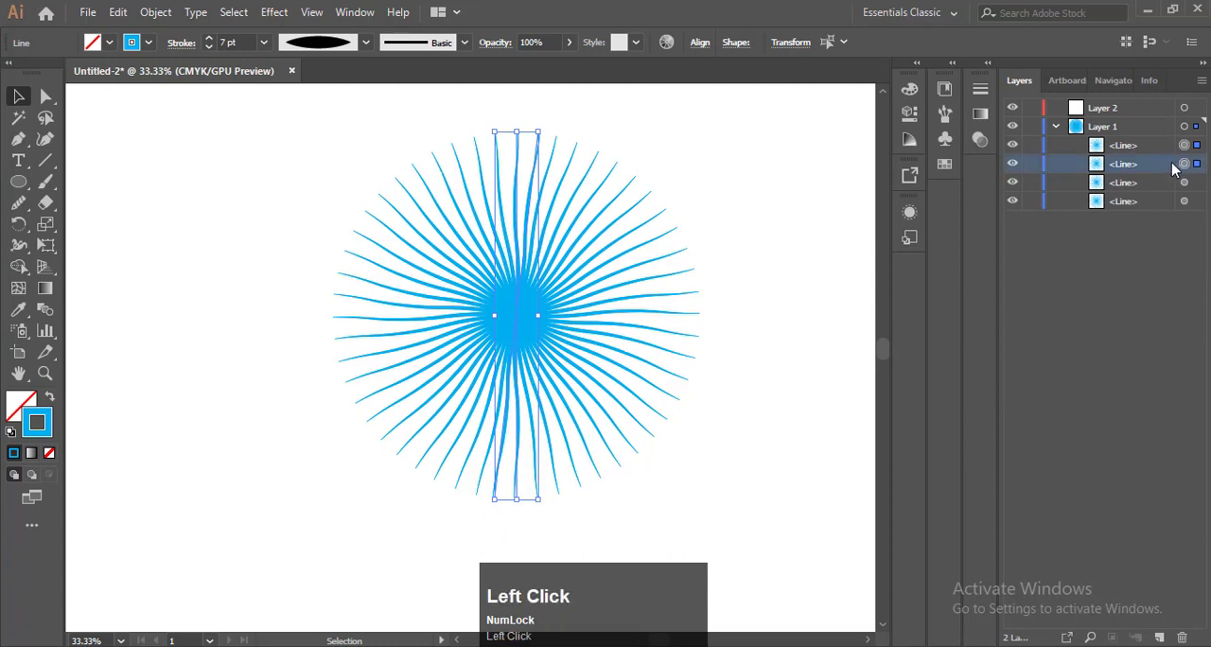
{"action": "left_click", "coordinate": [1185, 163]}
{"action": "left_click", "coordinate": [1182, 164]}
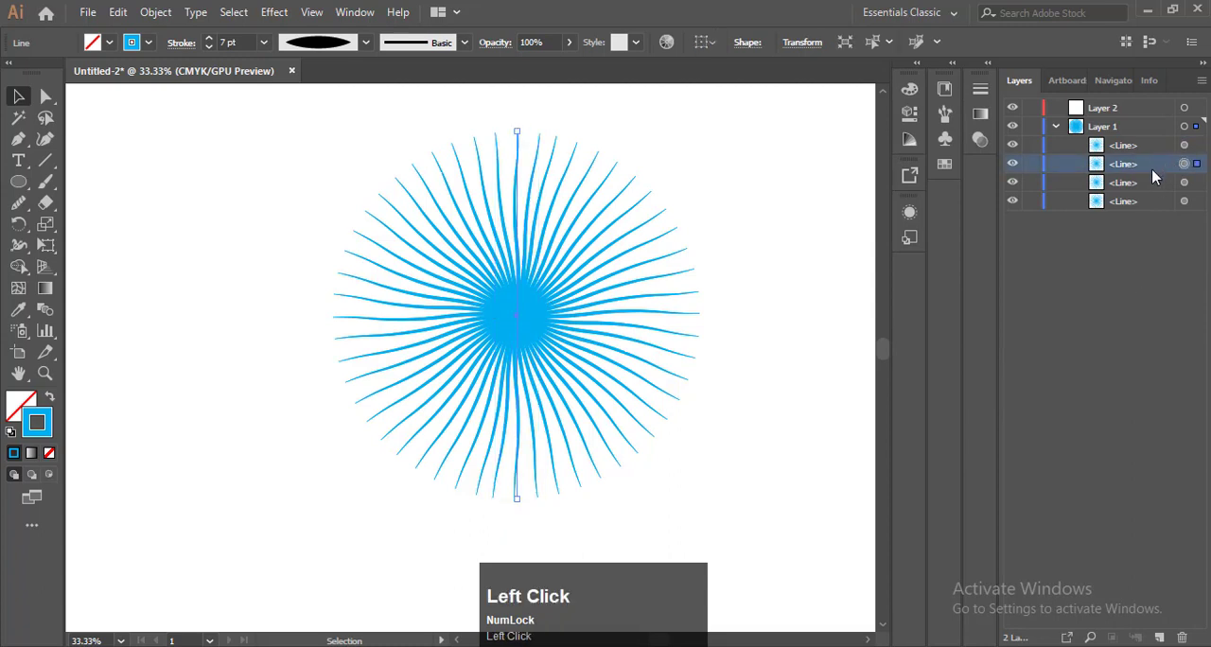
{"action": "left_click", "coordinate": [273, 12]}
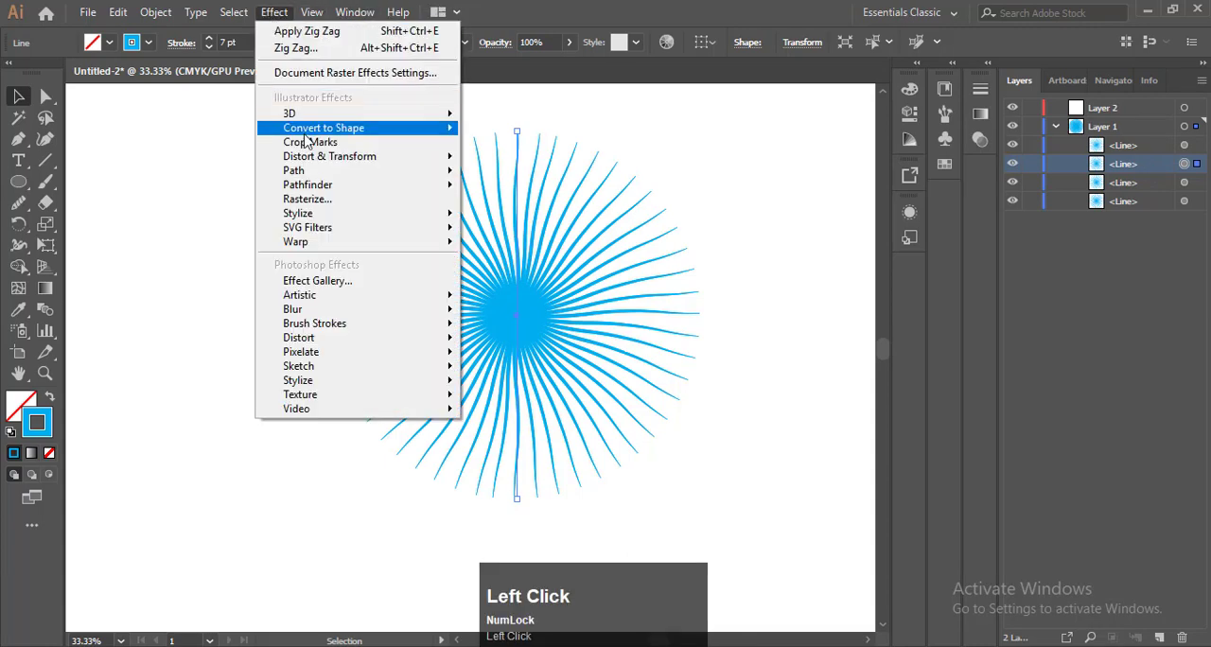
{"action": "mouse_move", "coordinate": [309, 158]}
{"action": "left_click", "coordinate": [501, 256]}
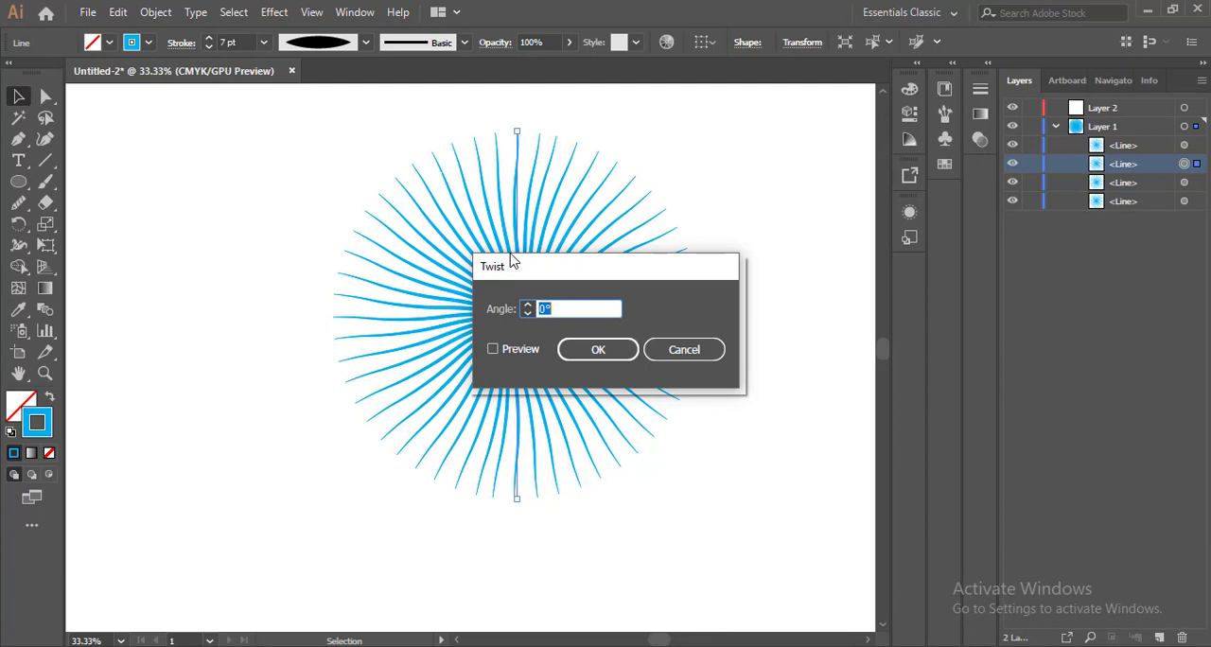
{"action": "key", "text": "F9"}
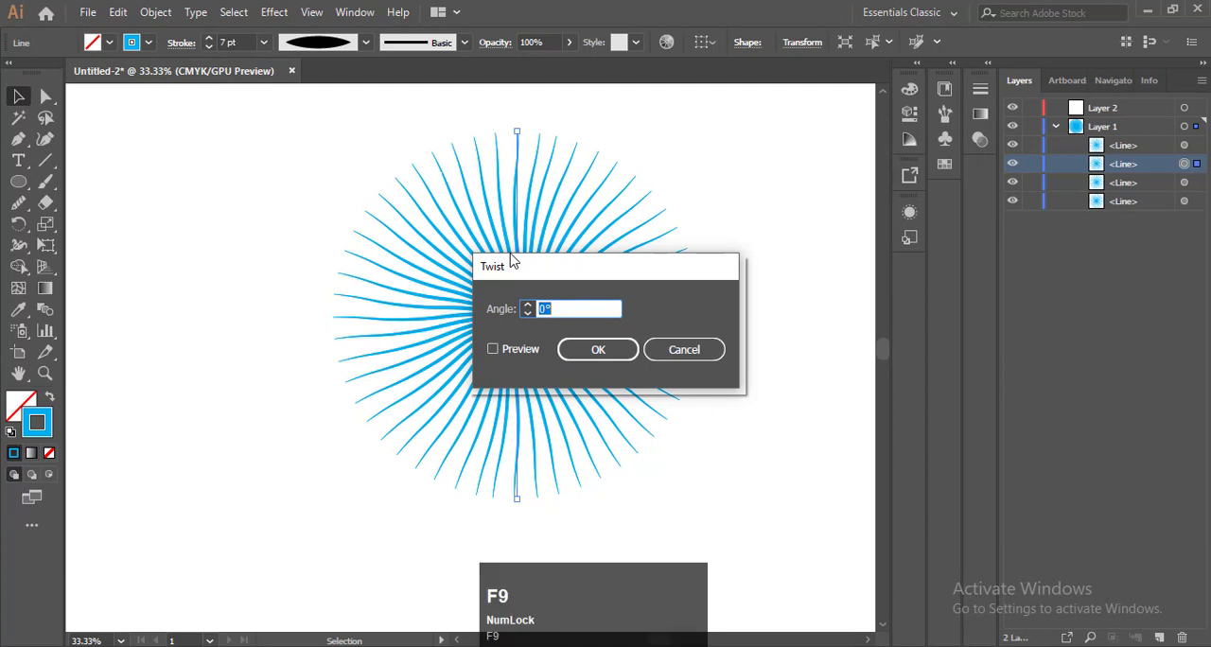
{"action": "type", "text": "13"}
{"action": "left_click", "coordinate": [501, 348]}
{"action": "left_click", "coordinate": [594, 350]}
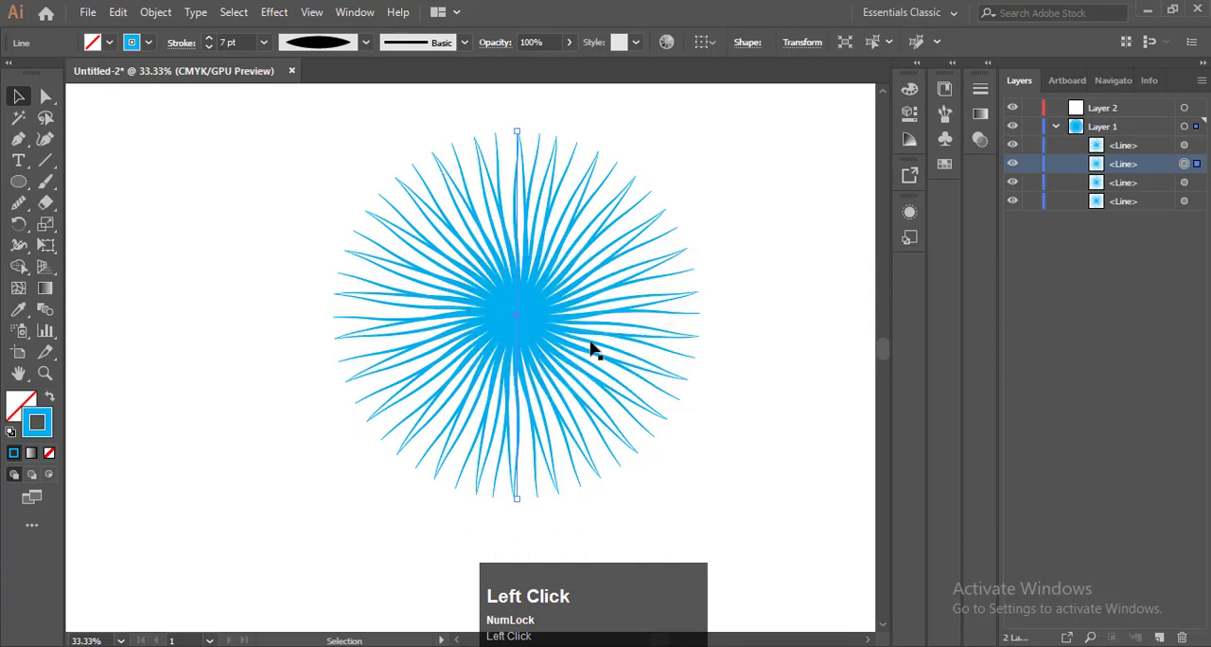
{"action": "key", "text": "F9"}
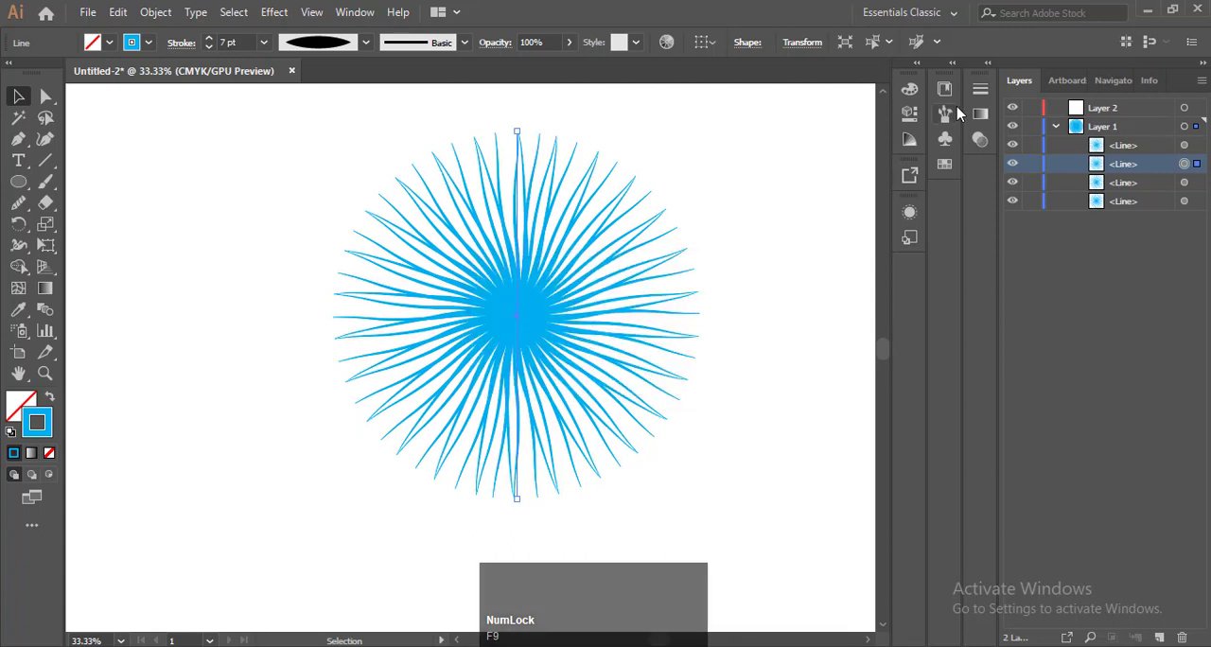
Recolour the twisted second line's stroke with the orange swatch from the bright colour group
{"action": "left_click", "coordinate": [944, 163]}
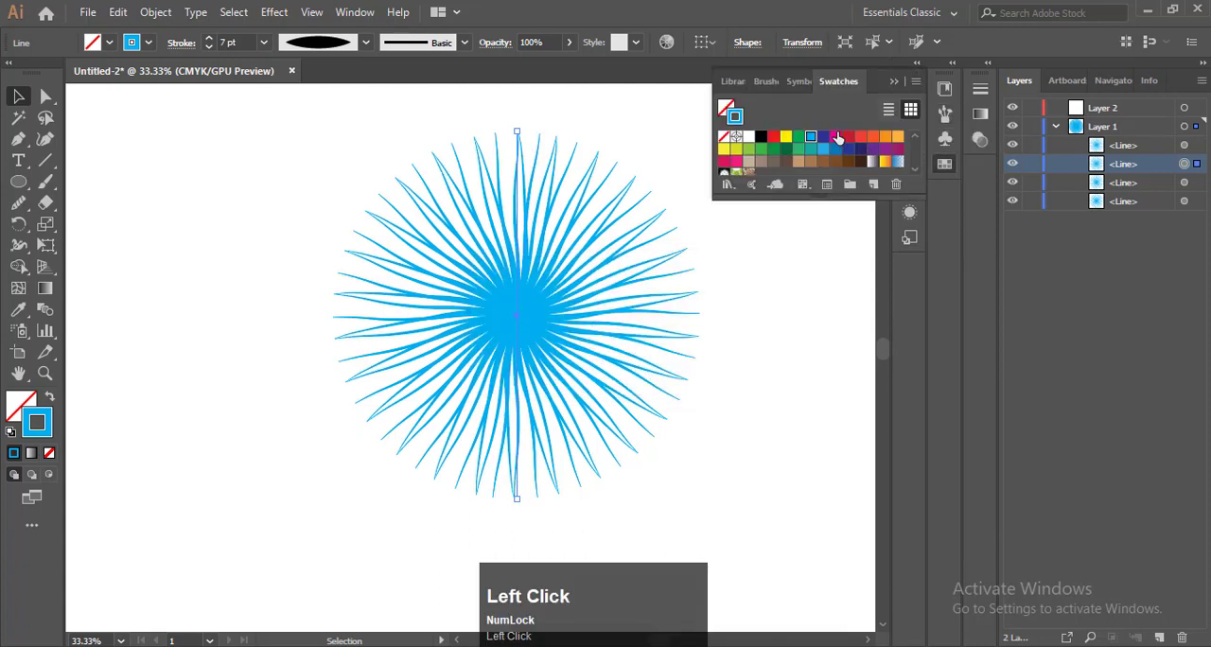
{"action": "left_click", "coordinate": [735, 161]}
{"action": "left_click", "coordinate": [749, 202]}
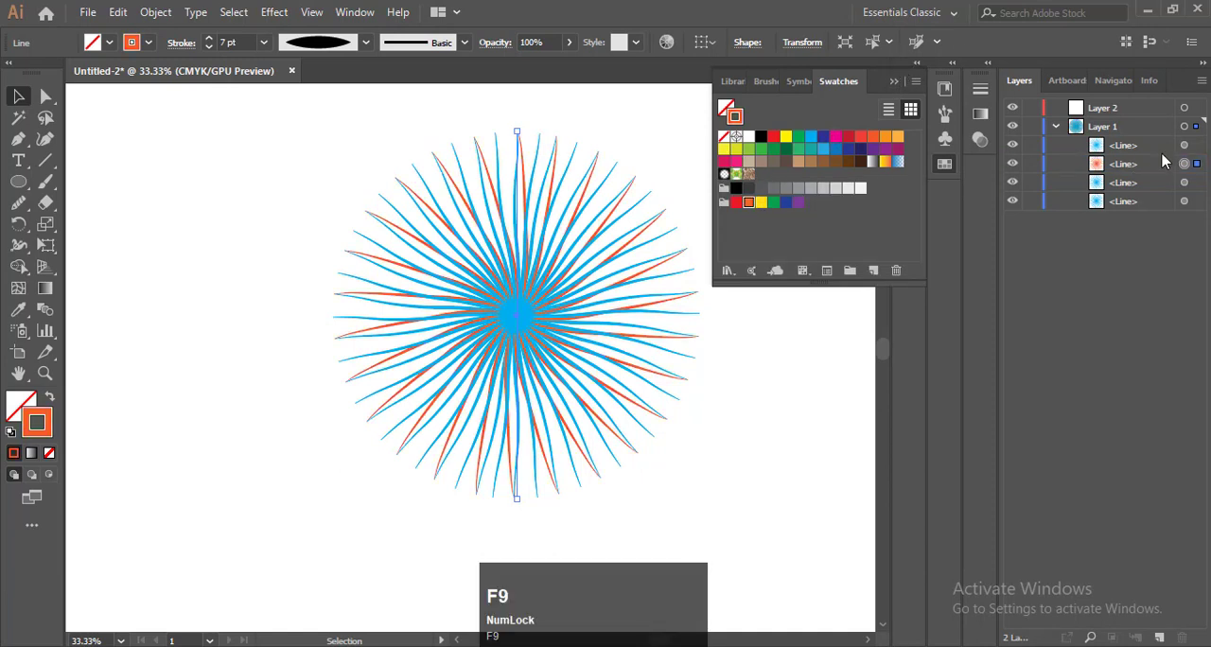
Select only the first line in Layer 1's list and apply the Twist effect at 13° with preview on
{"action": "left_click", "coordinate": [1186, 148]}
{"action": "left_click", "coordinate": [1185, 147]}
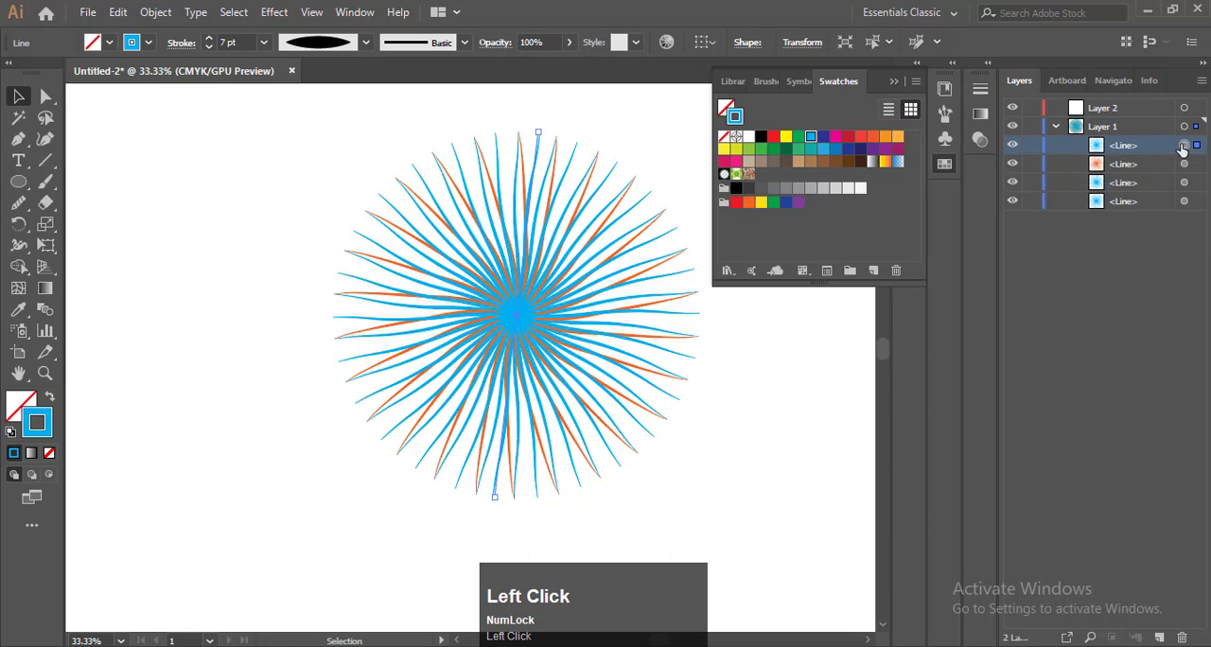
{"action": "left_click", "coordinate": [281, 15]}
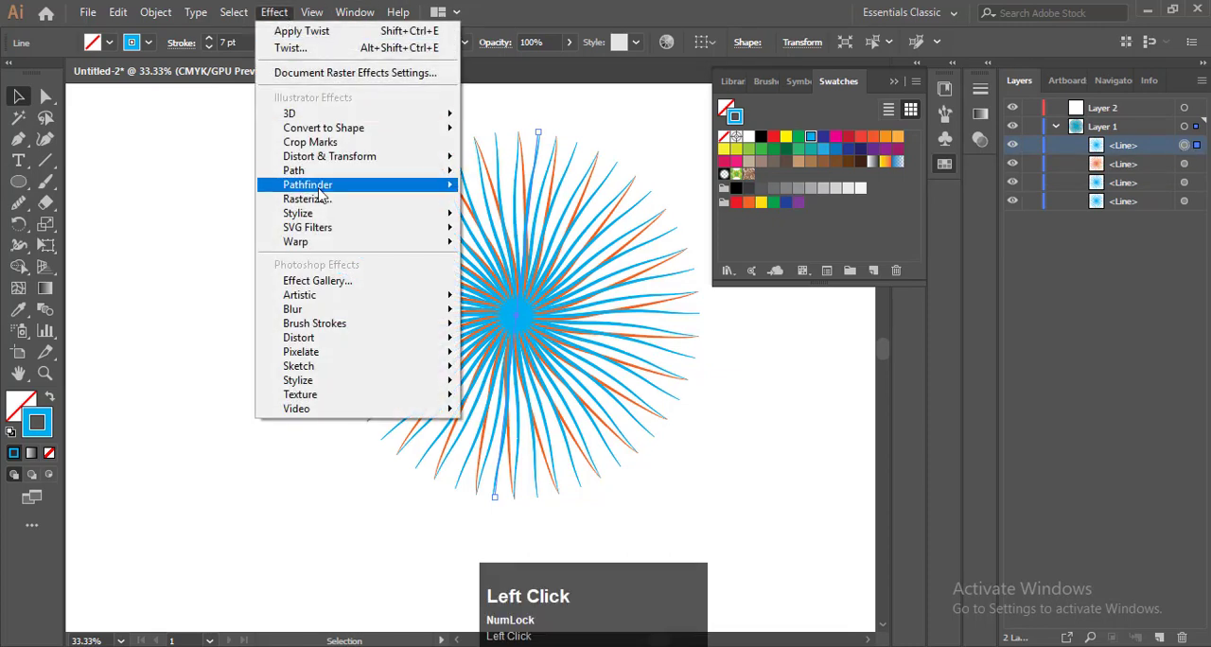
{"action": "mouse_move", "coordinate": [326, 157]}
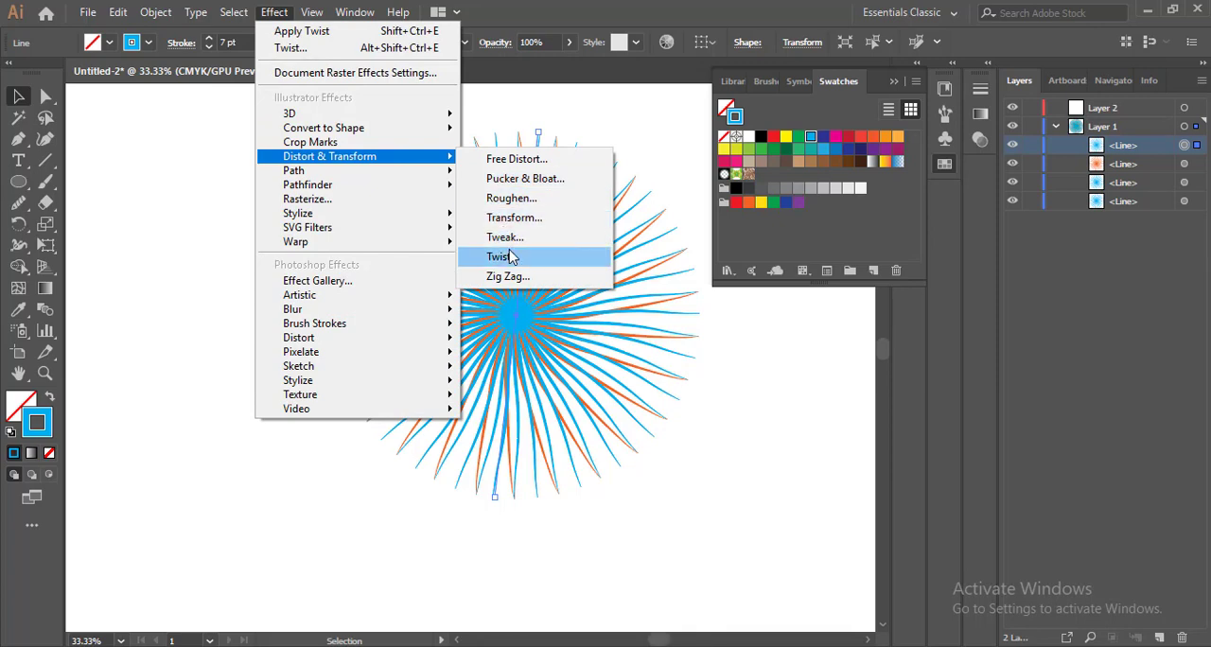
{"action": "left_click", "coordinate": [502, 256]}
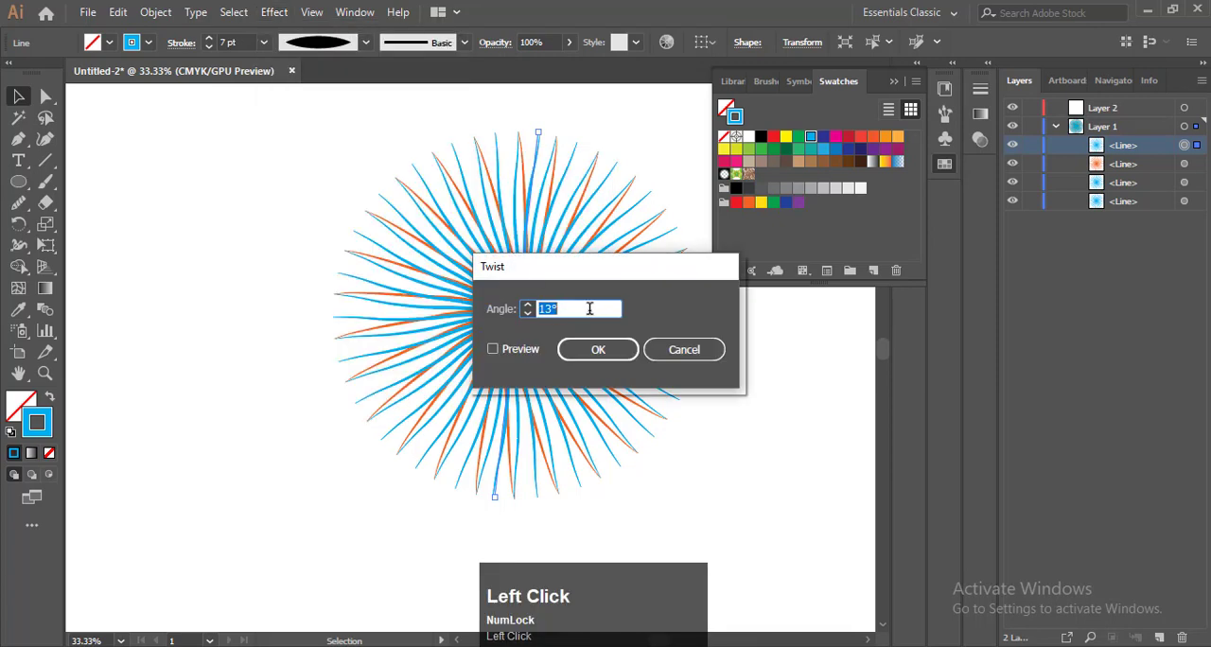
{"action": "left_click", "coordinate": [520, 349]}
{"action": "left_click", "coordinate": [610, 351]}
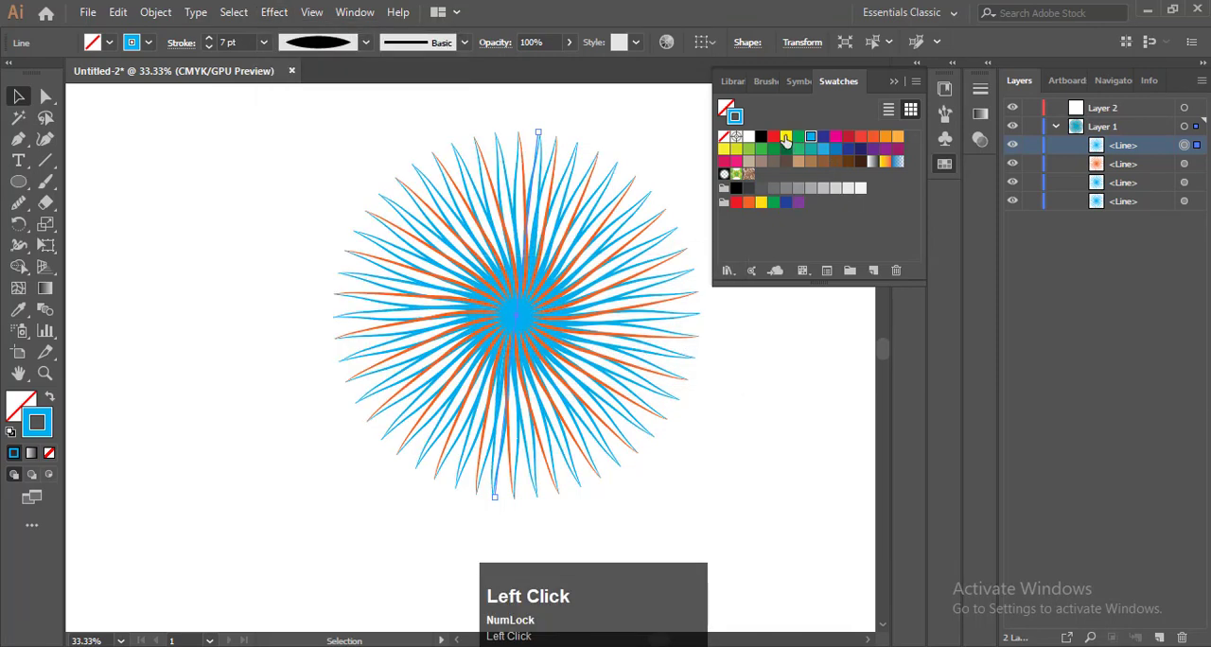
Recolour the first line's stroke with a pink swatch and select all four lines of the burst
{"action": "left_click", "coordinate": [736, 160]}
{"action": "key", "text": "F9"}
{"action": "left_click_drag", "start_coordinate": [229, 123], "coordinate": [708, 514]}
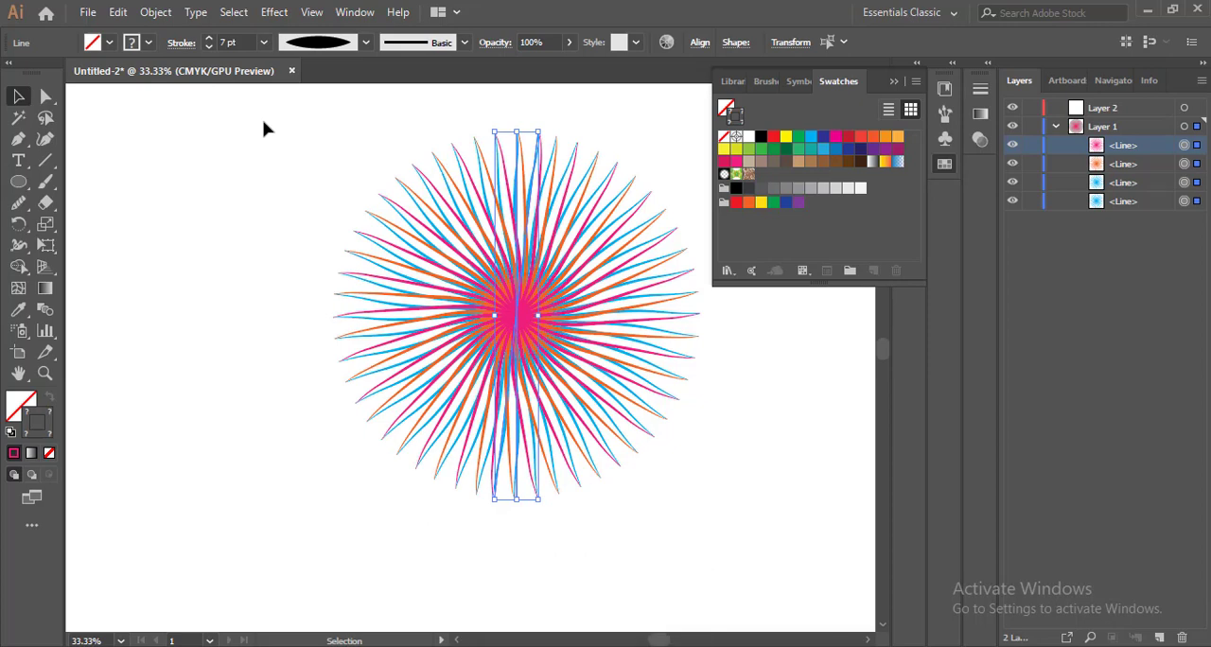
Expand the appearance of the four selected twisted lines and clear the selection
{"action": "key", "text": "F9"}
{"action": "left_click", "coordinate": [175, 13]}
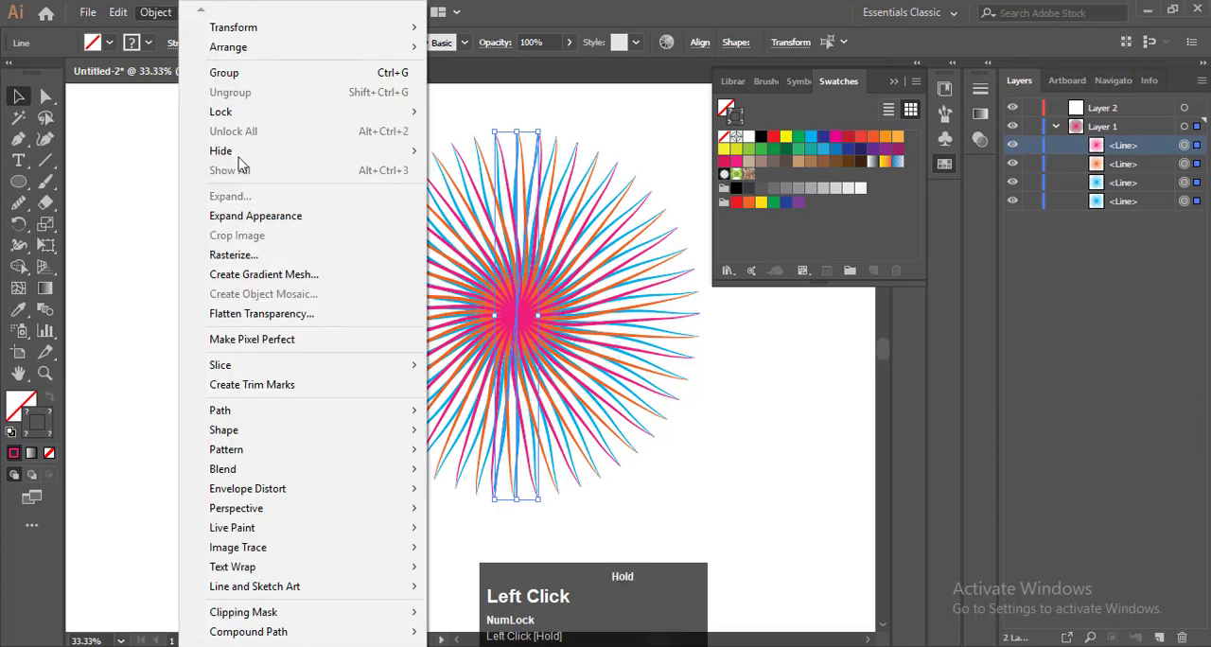
{"action": "left_click", "coordinate": [253, 218]}
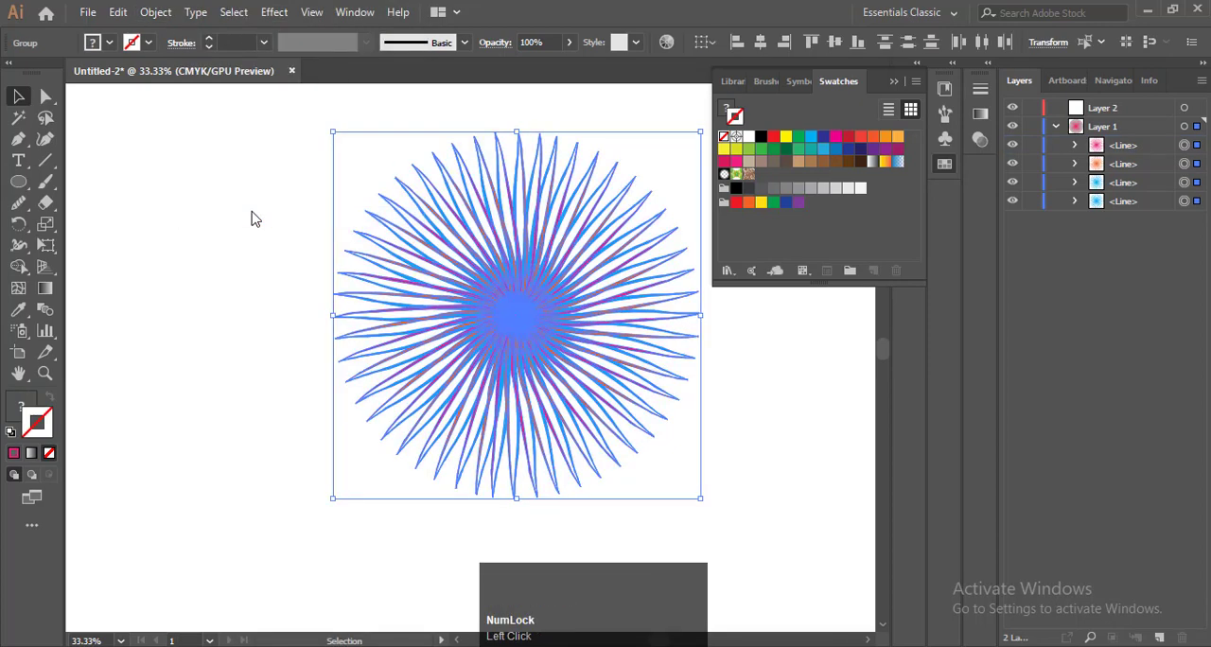
{"action": "key", "text": "F9"}
{"action": "left_click", "coordinate": [229, 216]}
{"action": "key", "text": "F9"}
Ungroup the expanded orange line of the burst into its individual stroke groups
{"action": "left_click", "coordinate": [464, 243]}
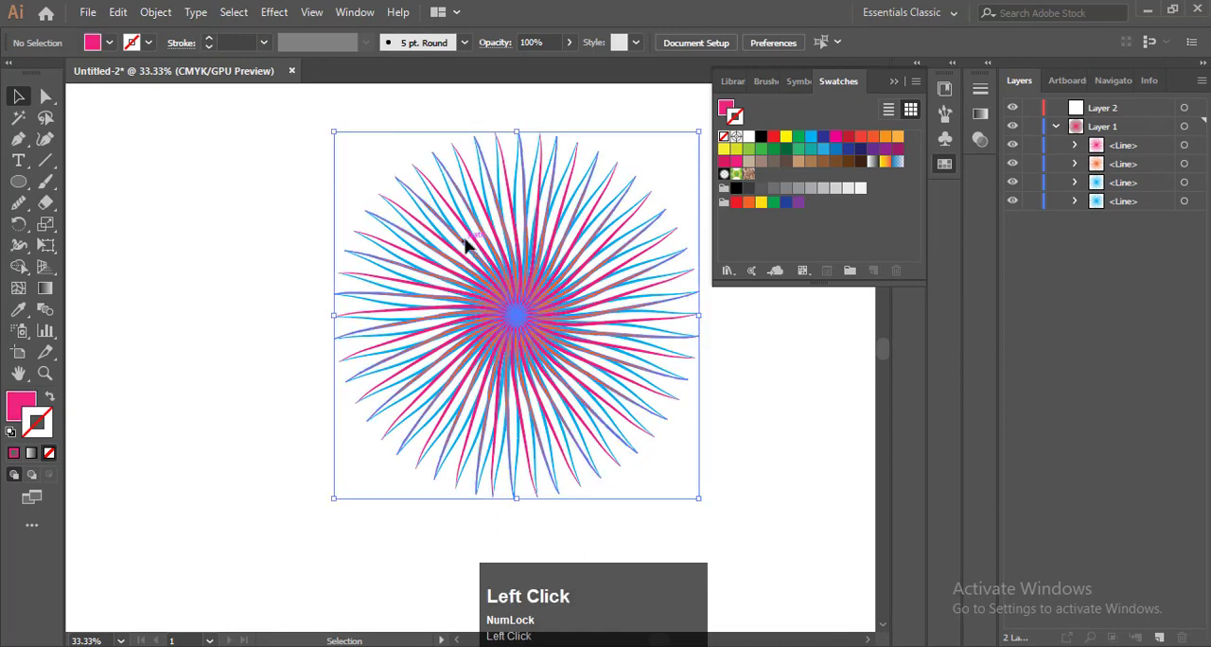
{"action": "right_click", "coordinate": [487, 239]}
{"action": "left_click", "coordinate": [532, 388]}
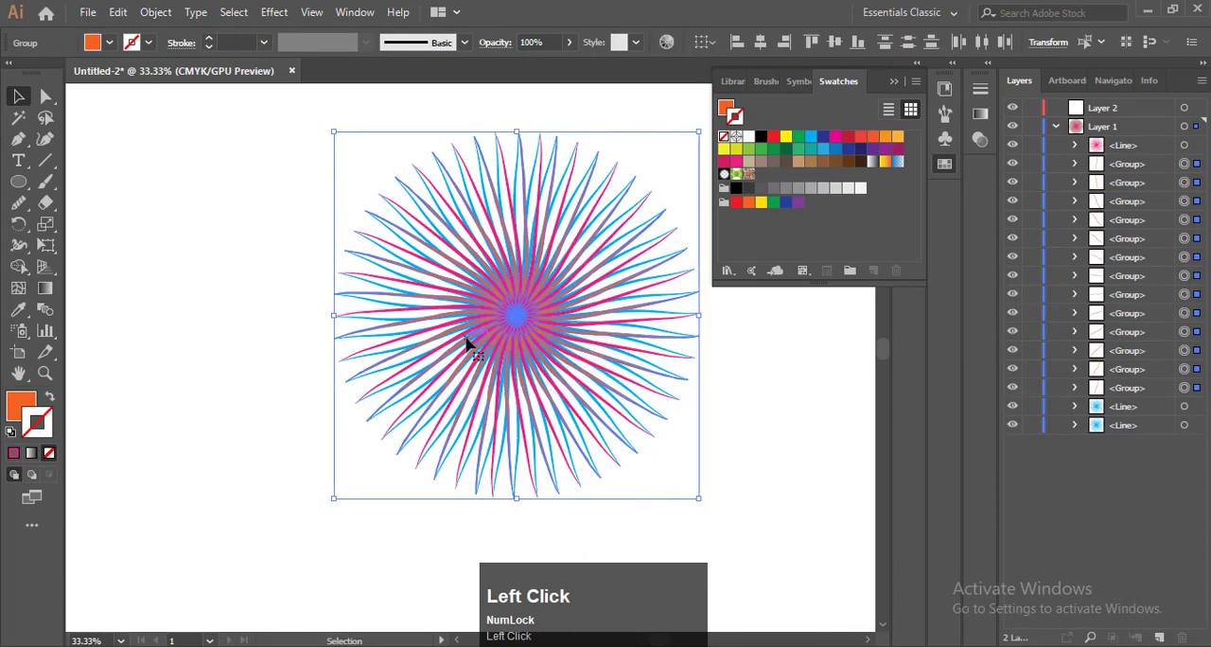
{"action": "key", "text": "F9"}
Ungroup the expanded pink line twice to split it into separate paths, and clear the selection
{"action": "right_click", "coordinate": [498, 315]}
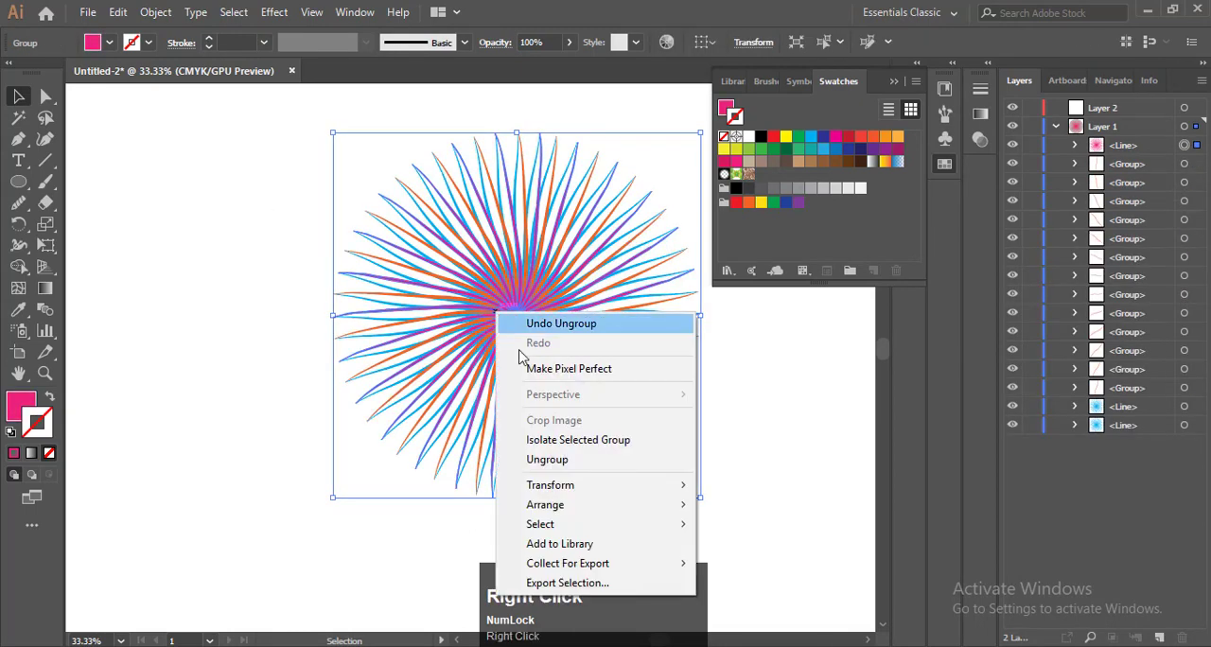
{"action": "left_click", "coordinate": [547, 459]}
{"action": "right_click", "coordinate": [508, 313]}
{"action": "left_click", "coordinate": [558, 438]}
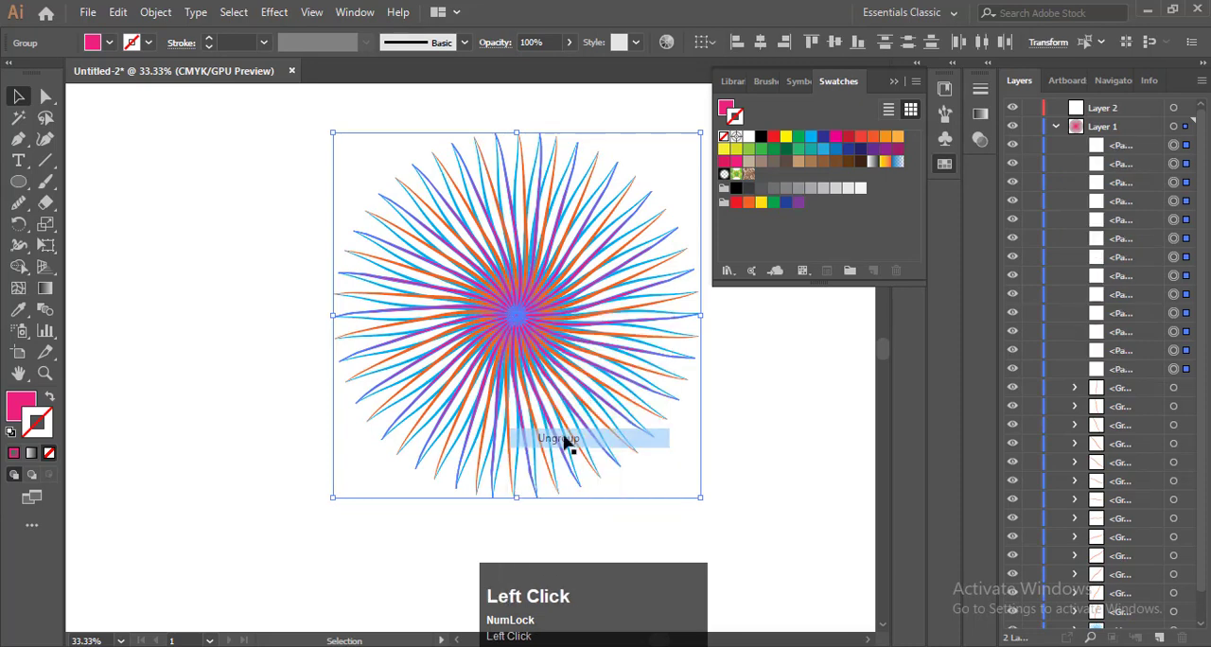
{"action": "right_click", "coordinate": [560, 300]}
{"action": "left_click", "coordinate": [521, 395]}
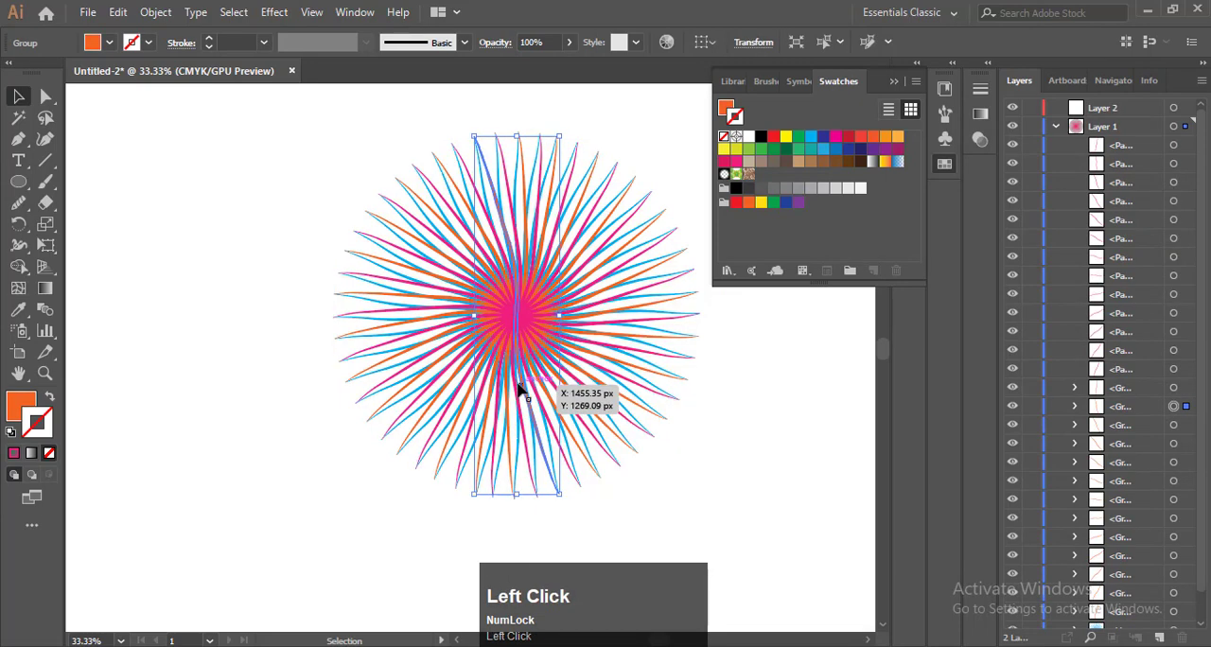
{"action": "left_click", "coordinate": [313, 265]}
{"action": "key", "text": "F9"}
Select the whole burst and set Transform Each scaling to 70% horizontally and vertically with preview on
{"action": "left_click_drag", "start_coordinate": [270, 130], "coordinate": [715, 535]}
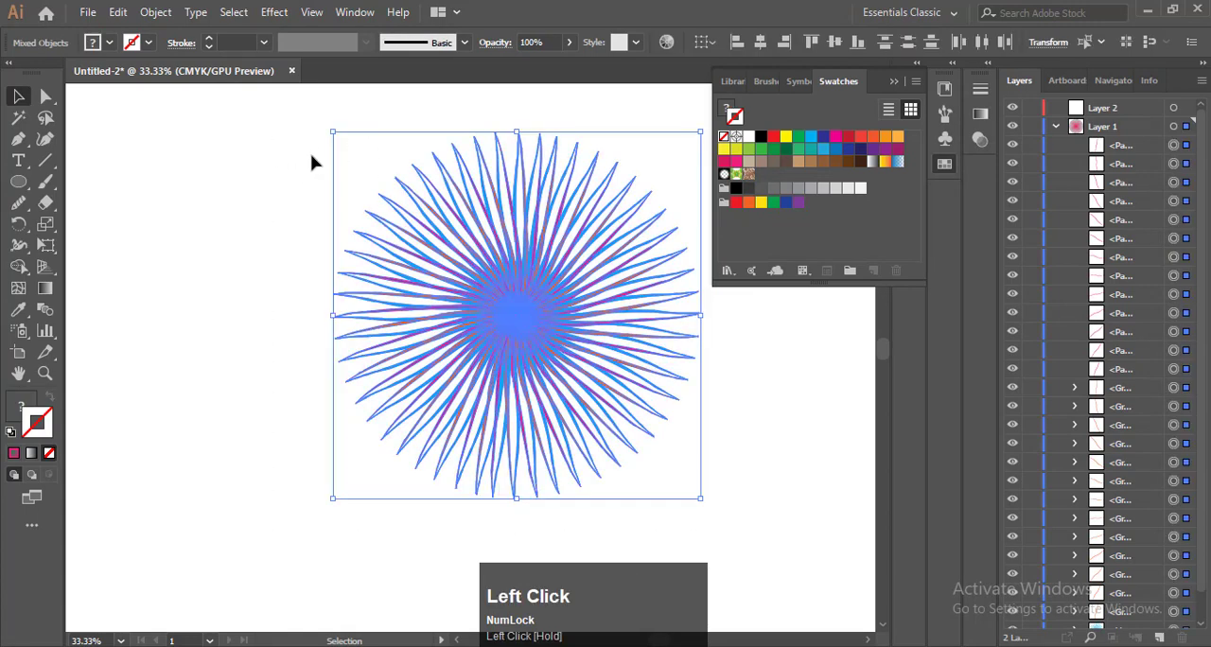
{"action": "left_click", "coordinate": [155, 12]}
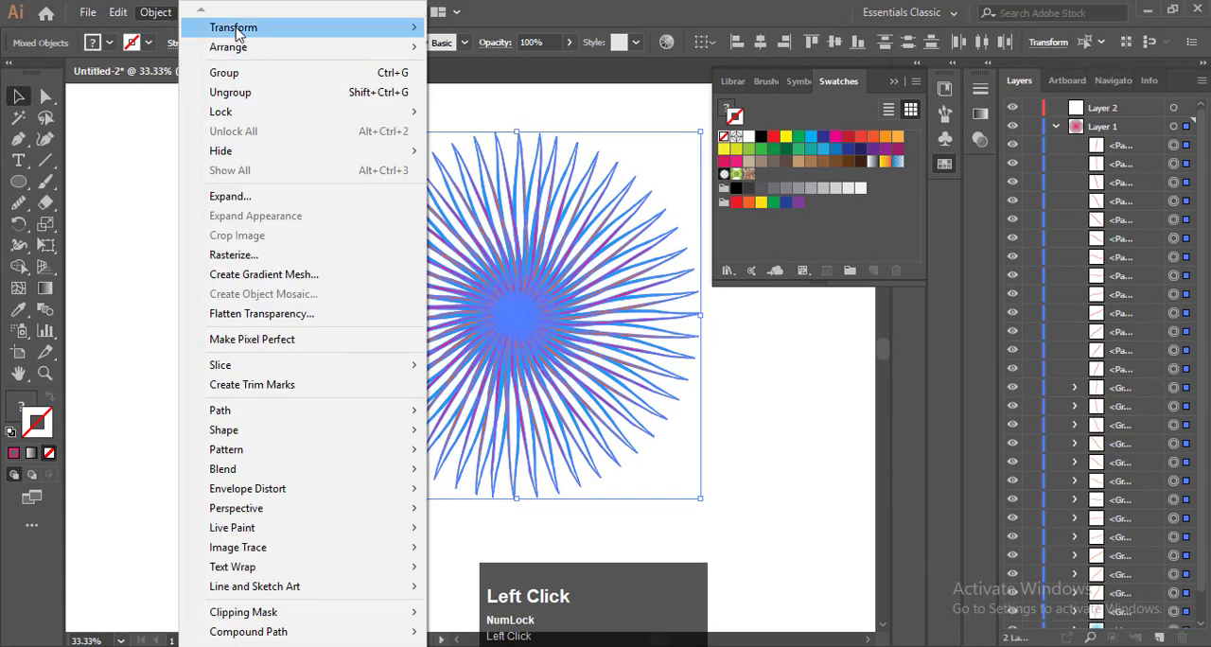
{"action": "mouse_move", "coordinate": [246, 27]}
{"action": "left_click", "coordinate": [493, 157]}
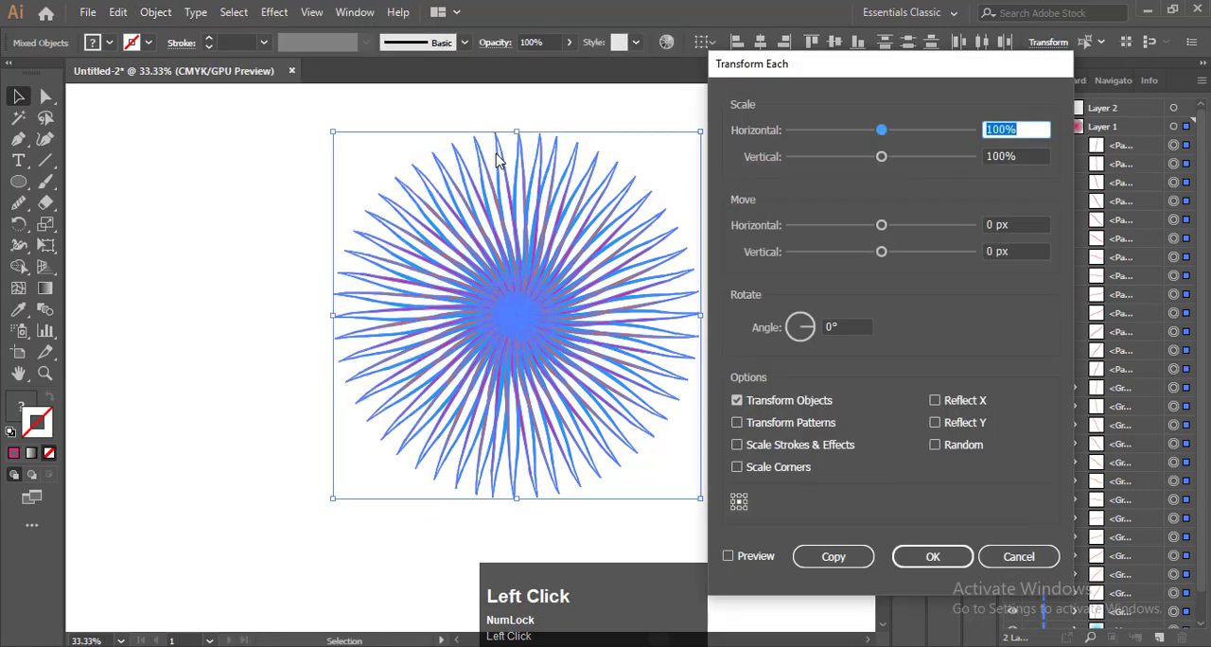
{"action": "left_click", "coordinate": [1004, 130]}
{"action": "left_click", "coordinate": [728, 556]}
{"action": "left_click_drag", "start_coordinate": [1004, 129], "coordinate": [983, 157]}
{"action": "type", "text": "7070"}
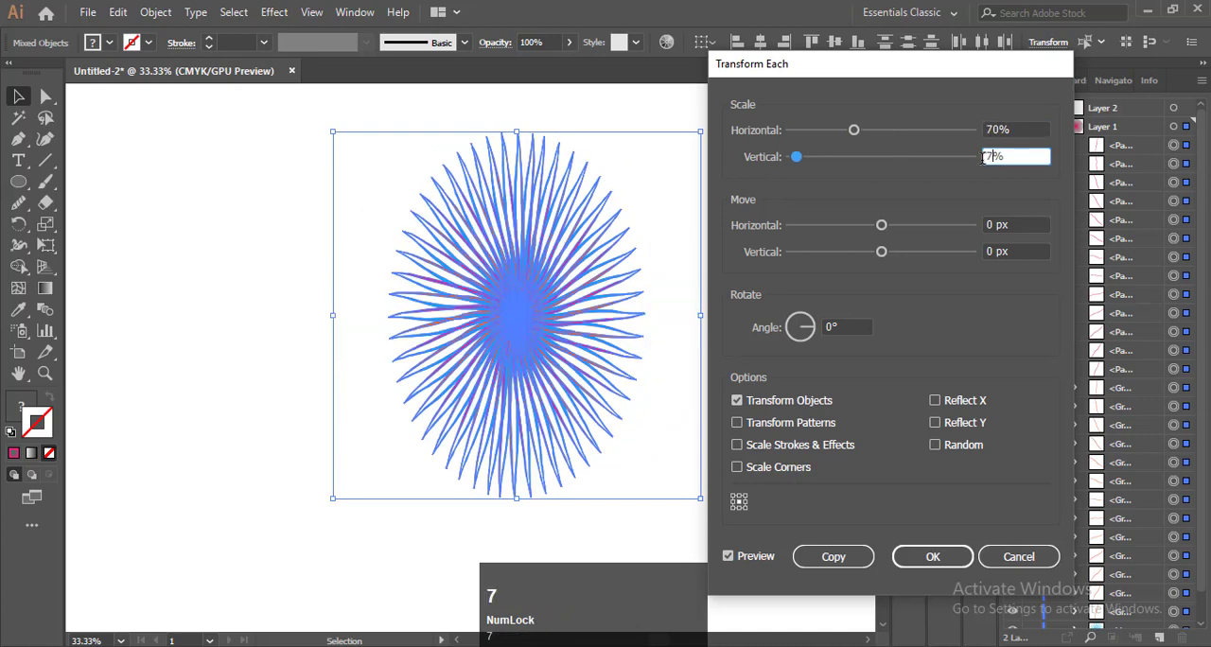
Randomise the Transform Each effect, set the rotation angle to 4°, and apply it to the burst
{"action": "left_click", "coordinate": [944, 446]}
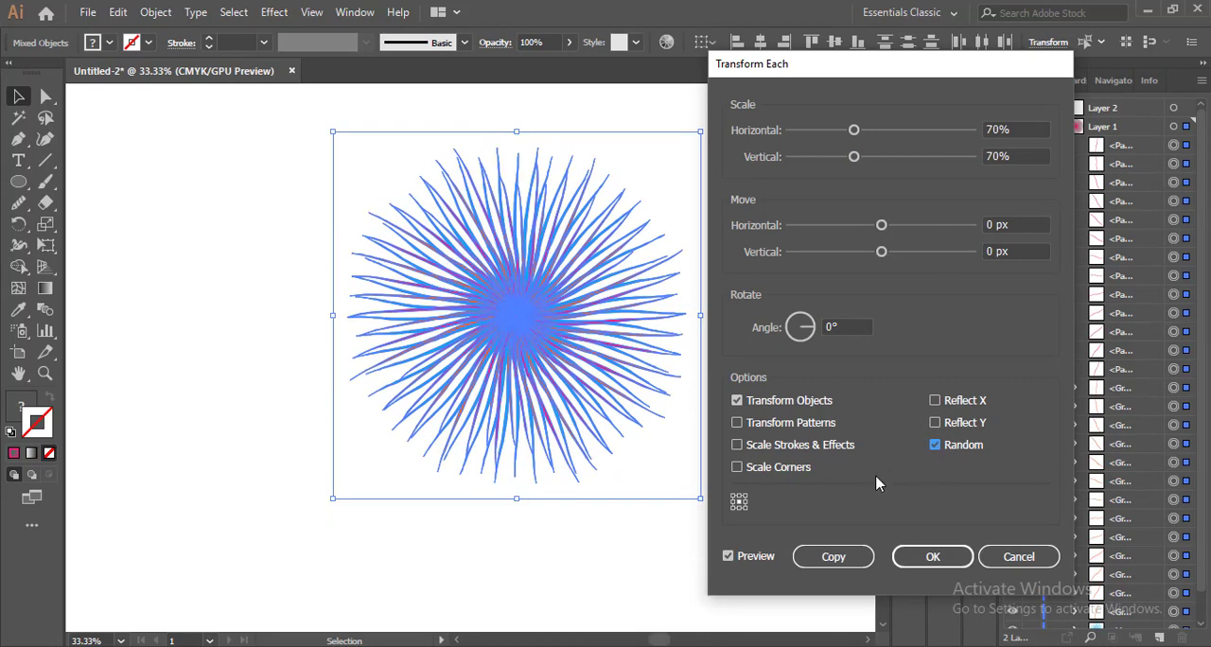
{"action": "key", "text": "F9"}
{"action": "left_click", "coordinate": [832, 326]}
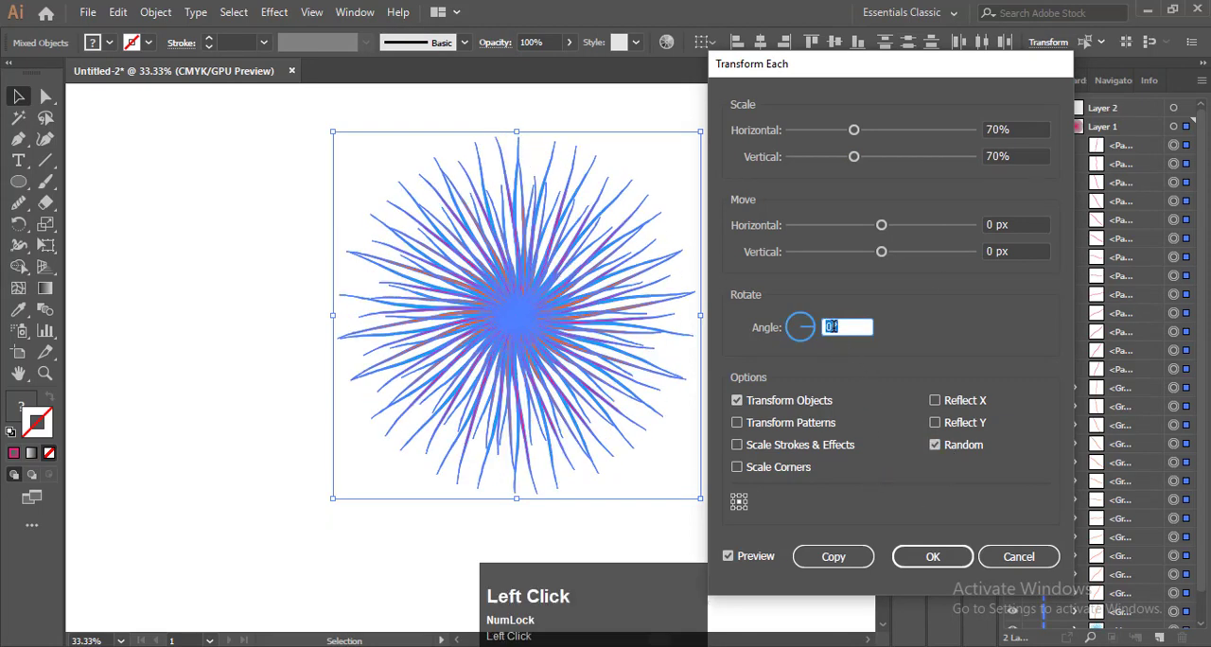
{"action": "key", "text": "Up"}
{"action": "key", "text": "Up"}
{"action": "key", "text": "Up"}
{"action": "key", "text": "Up"}
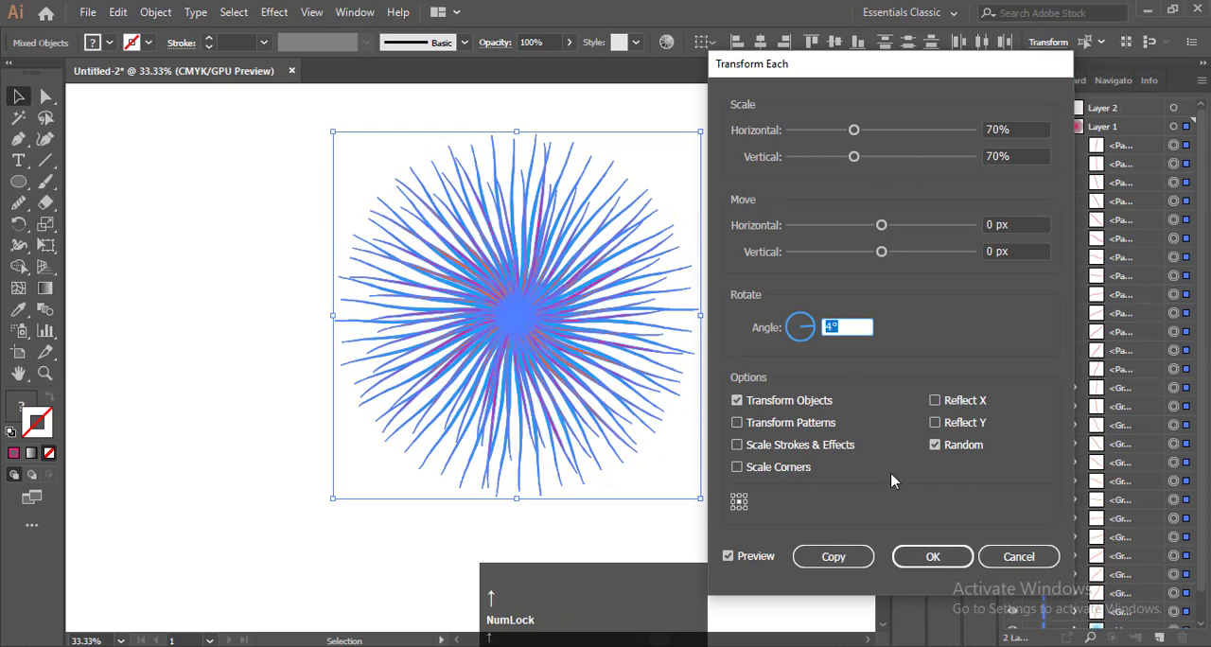
{"action": "left_click", "coordinate": [908, 556]}
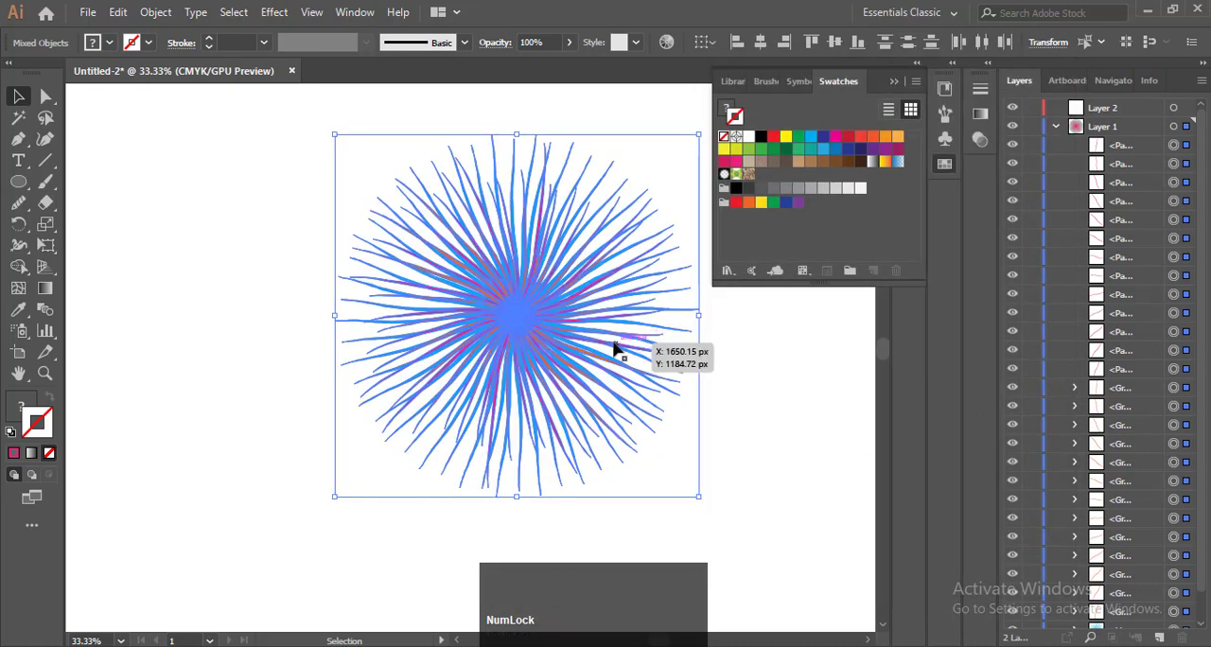
Group all the burst's pieces and fill the group with a solid purple
{"action": "left_click", "coordinate": [156, 12]}
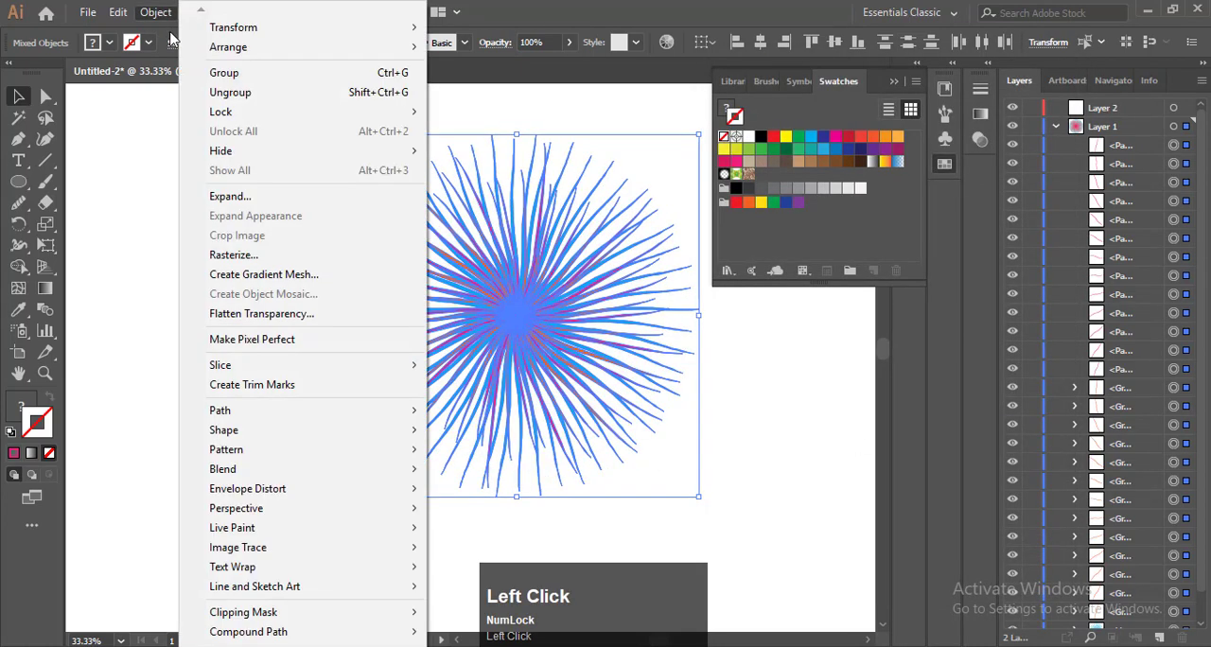
{"action": "left_click", "coordinate": [201, 73]}
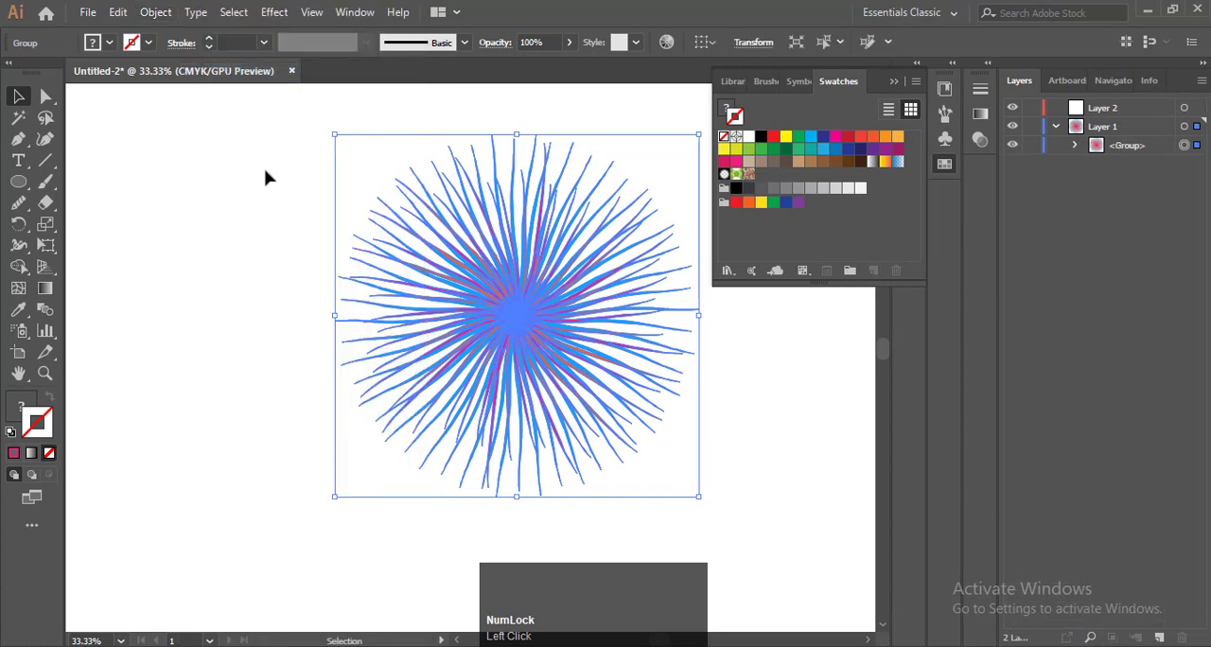
{"action": "key", "text": "F9"}
{"action": "double_click", "coordinate": [21, 405]}
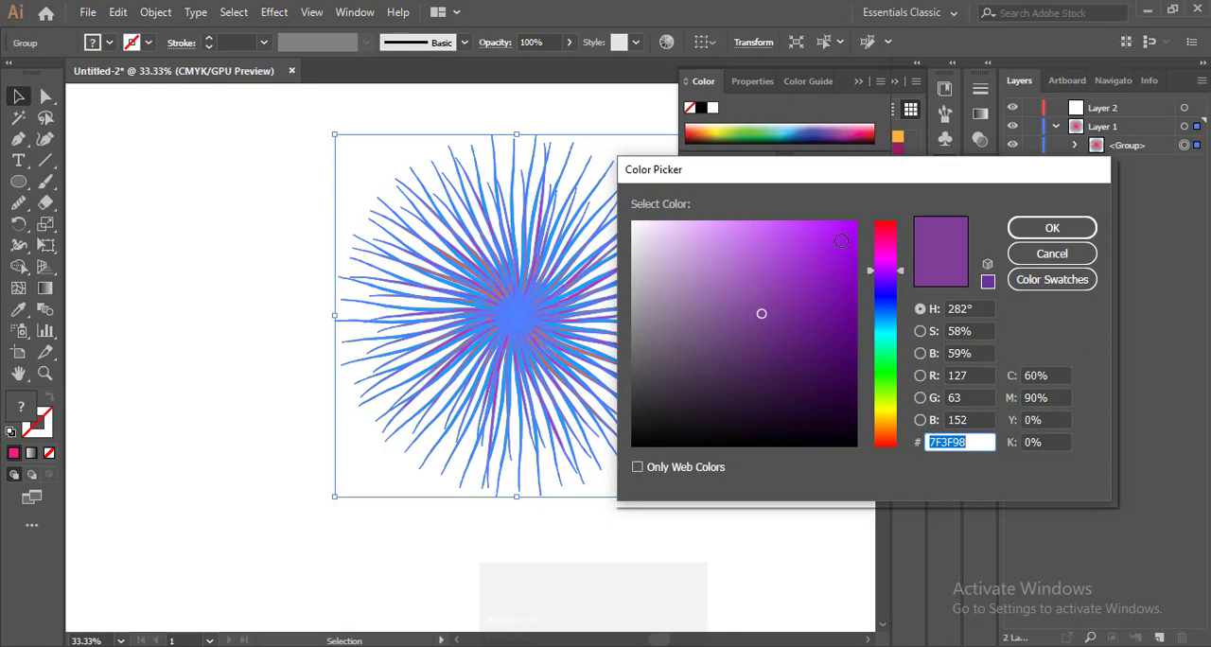
{"action": "left_click_drag", "start_coordinate": [842, 240], "coordinate": [857, 221]}
{"action": "left_click", "coordinate": [1040, 228]}
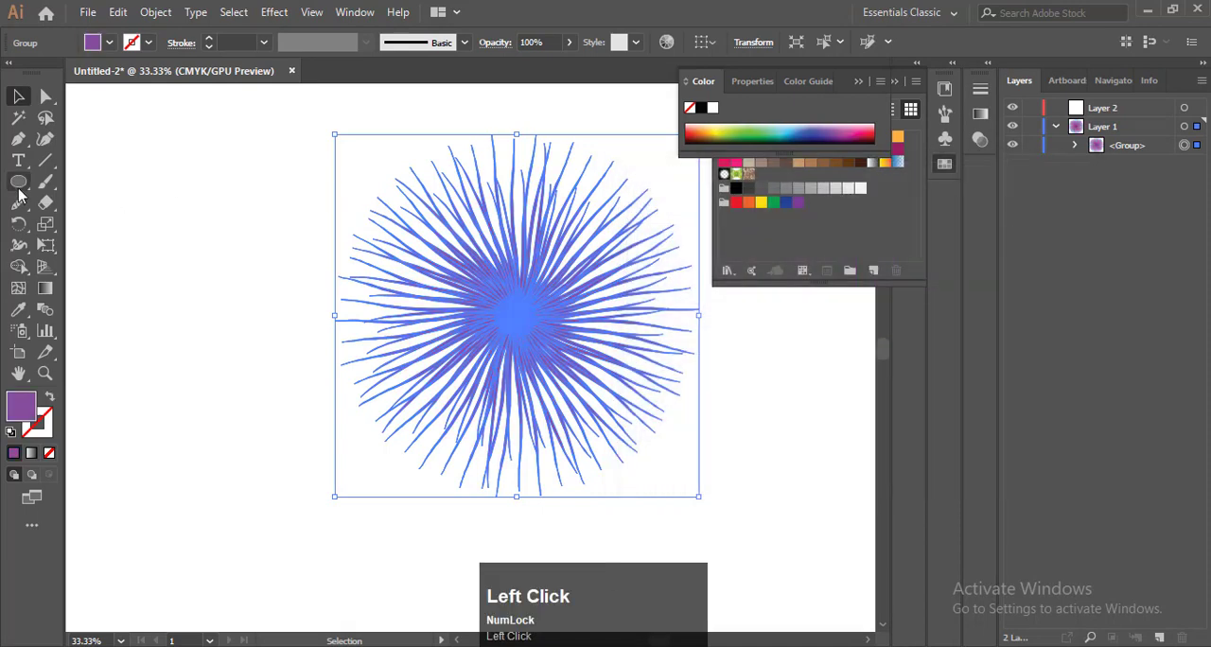
Draw a circle outward from the burst's centre, slightly larger than the burst so that it covers it
{"action": "left_click", "coordinate": [18, 181]}
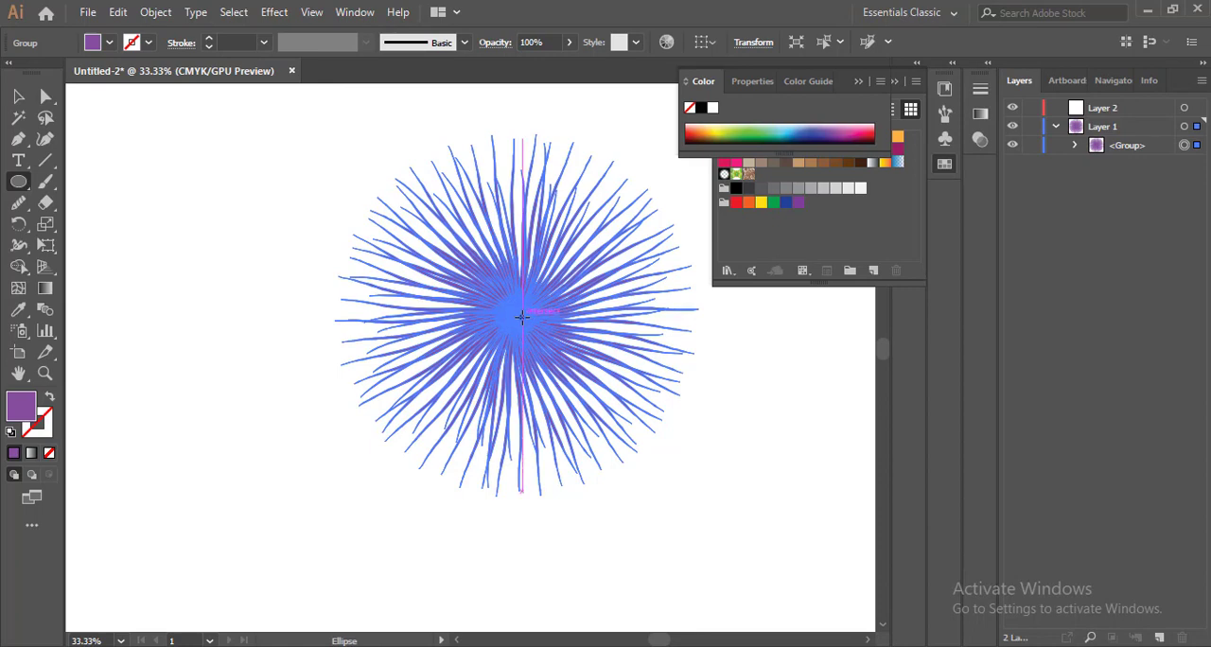
{"action": "left_click_drag", "start_coordinate": [522, 317], "coordinate": [709, 461]}
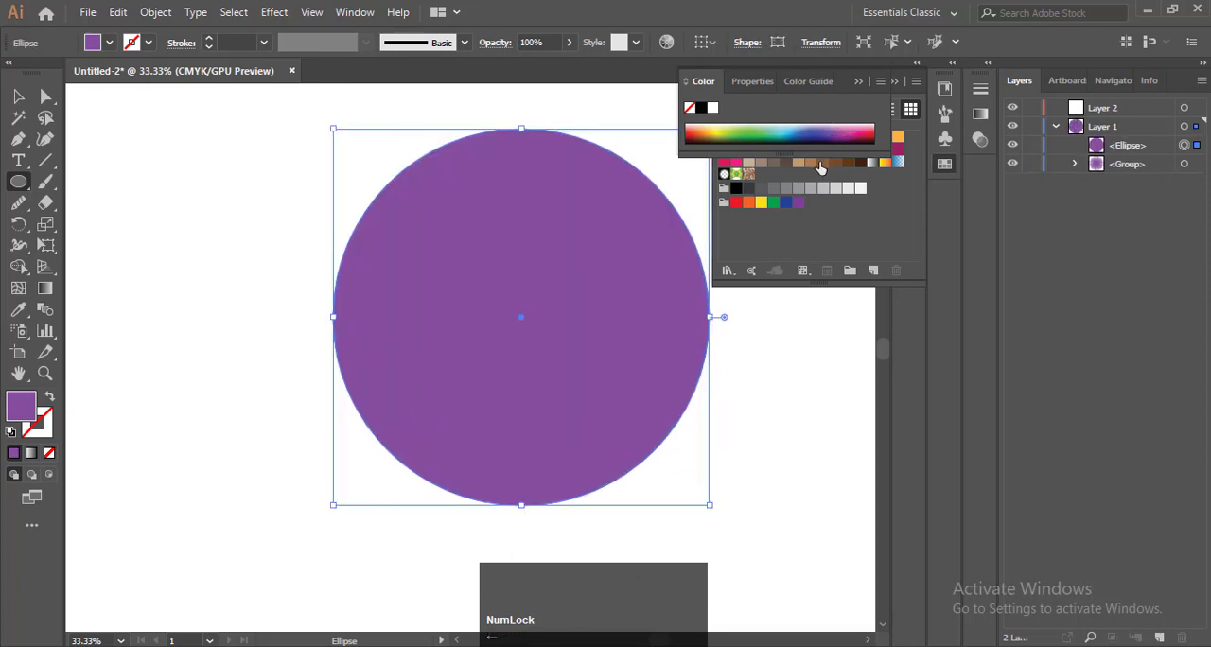
{"action": "key", "text": "F9"}
Select the circle and the burst and align their centres horizontally and vertically
{"action": "key", "text": "ctrl"}
{"action": "key", "text": "ctrl+a"}
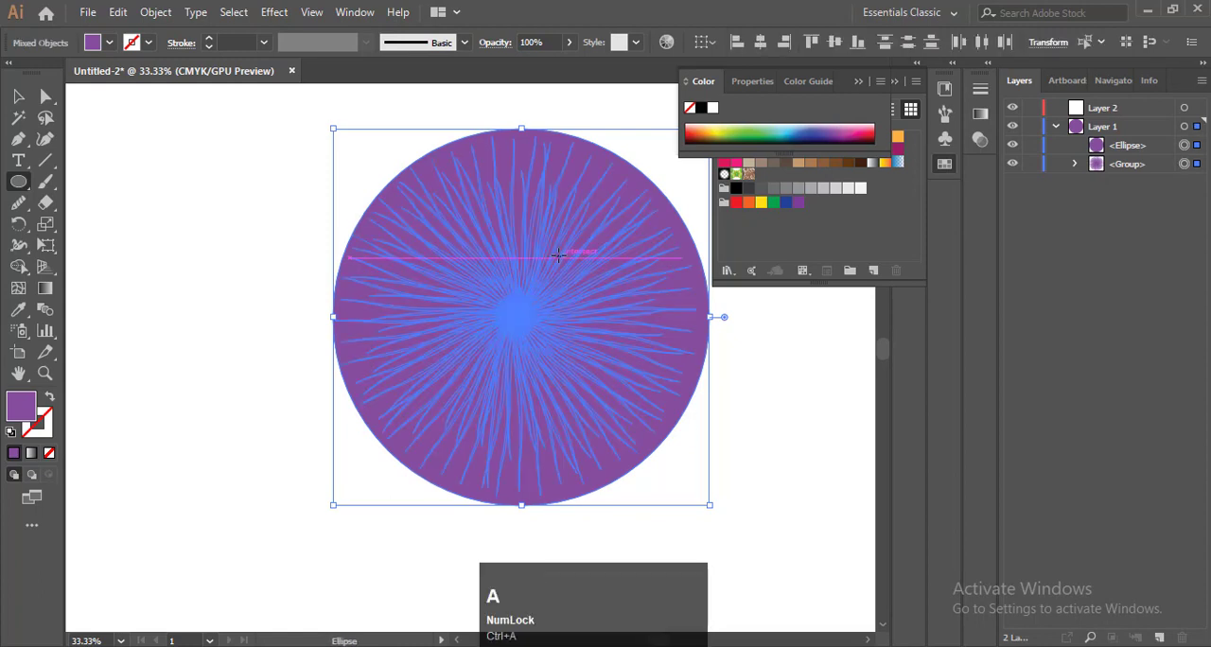
{"action": "left_click", "coordinate": [758, 43]}
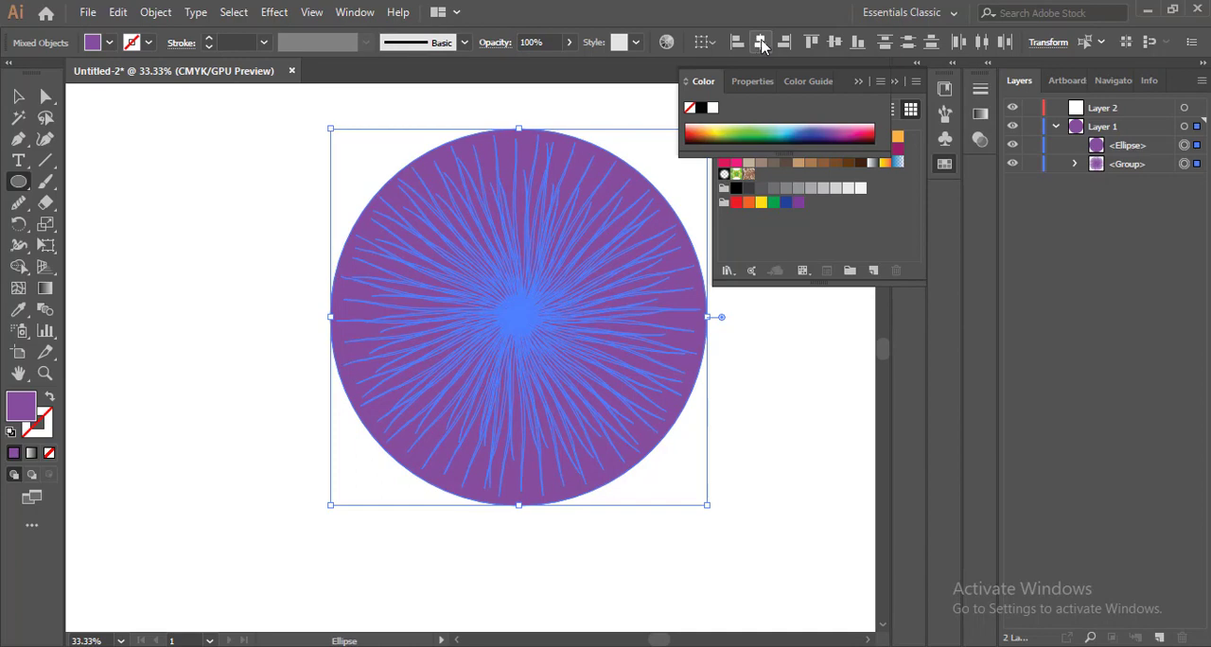
{"action": "left_click", "coordinate": [834, 41]}
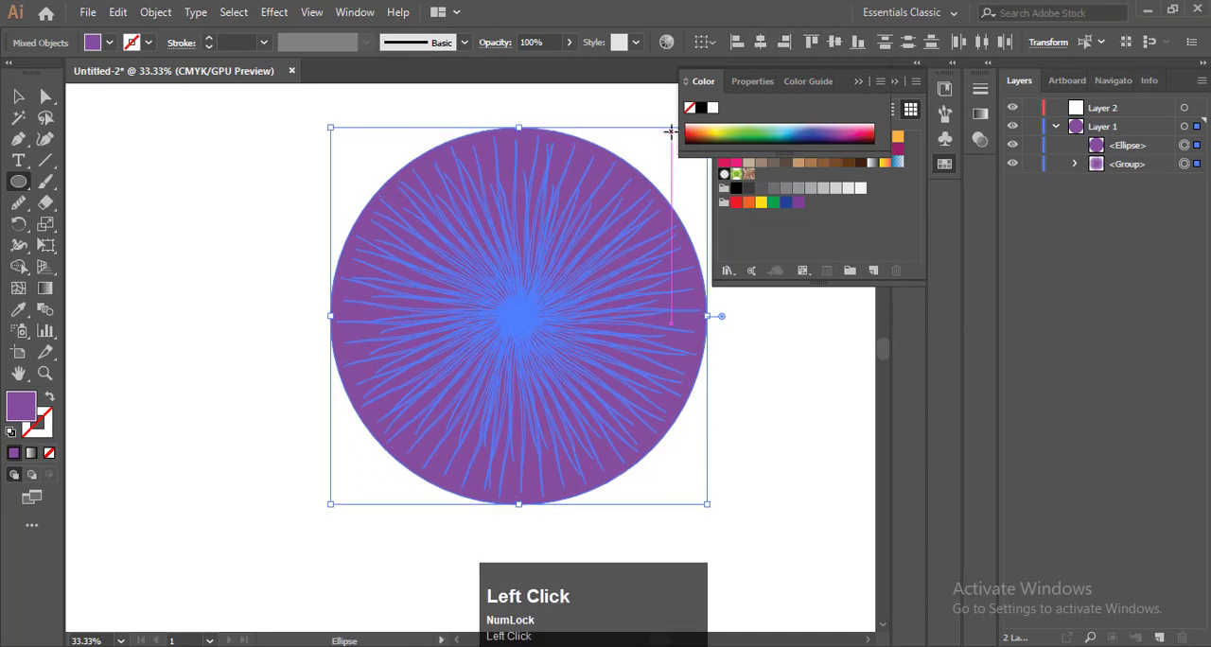
{"action": "key", "text": "F9"}
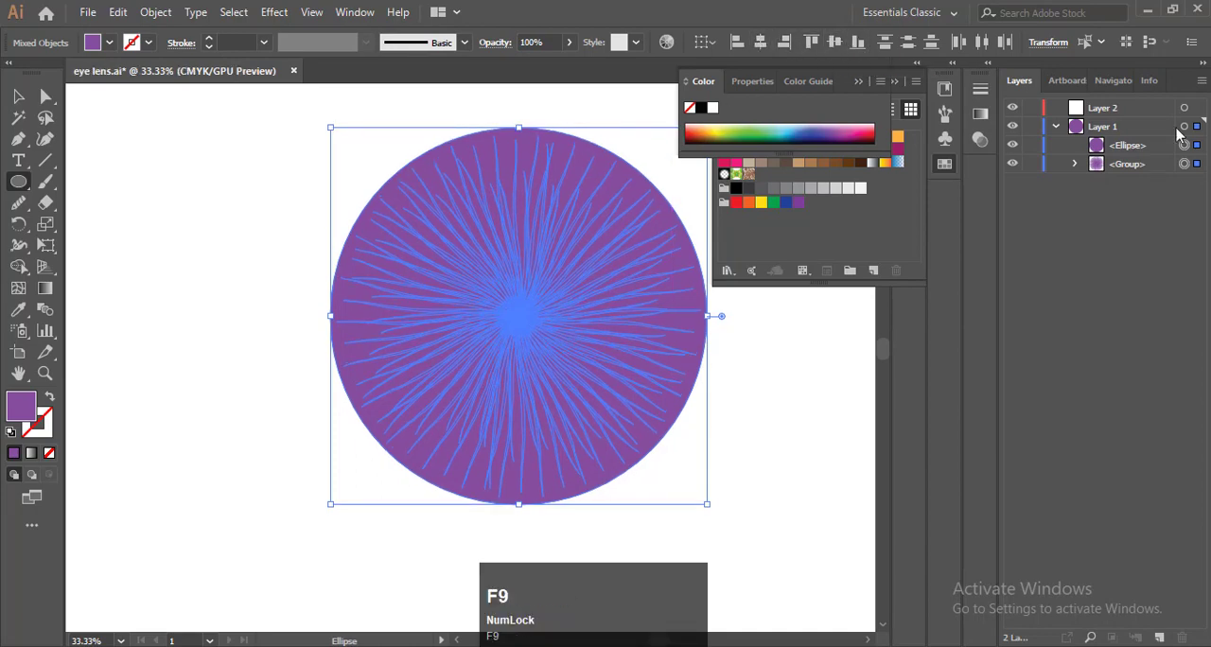
Fill the selected circle and burst with a white-to-black radial gradient
{"action": "left_click", "coordinate": [979, 113]}
{"action": "left_click", "coordinate": [866, 108]}
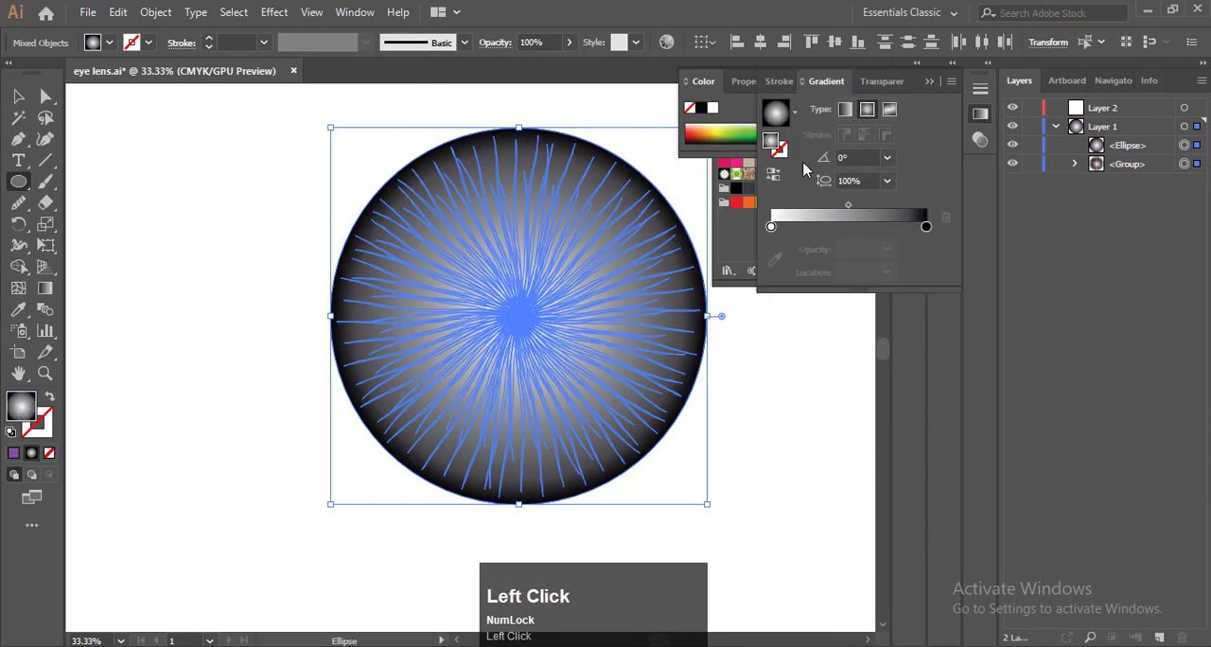
{"action": "double_click", "coordinate": [771, 227]}
{"action": "key", "text": "Delete"}
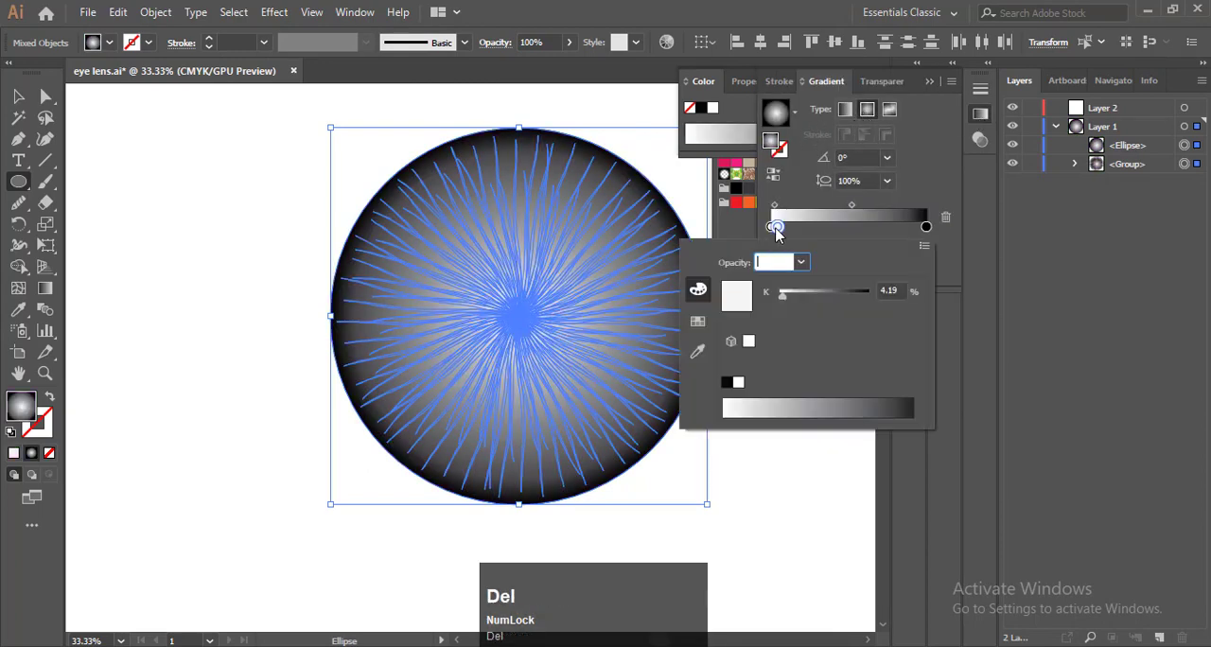
{"action": "left_click", "coordinate": [798, 235]}
{"action": "key", "text": "Delete"}
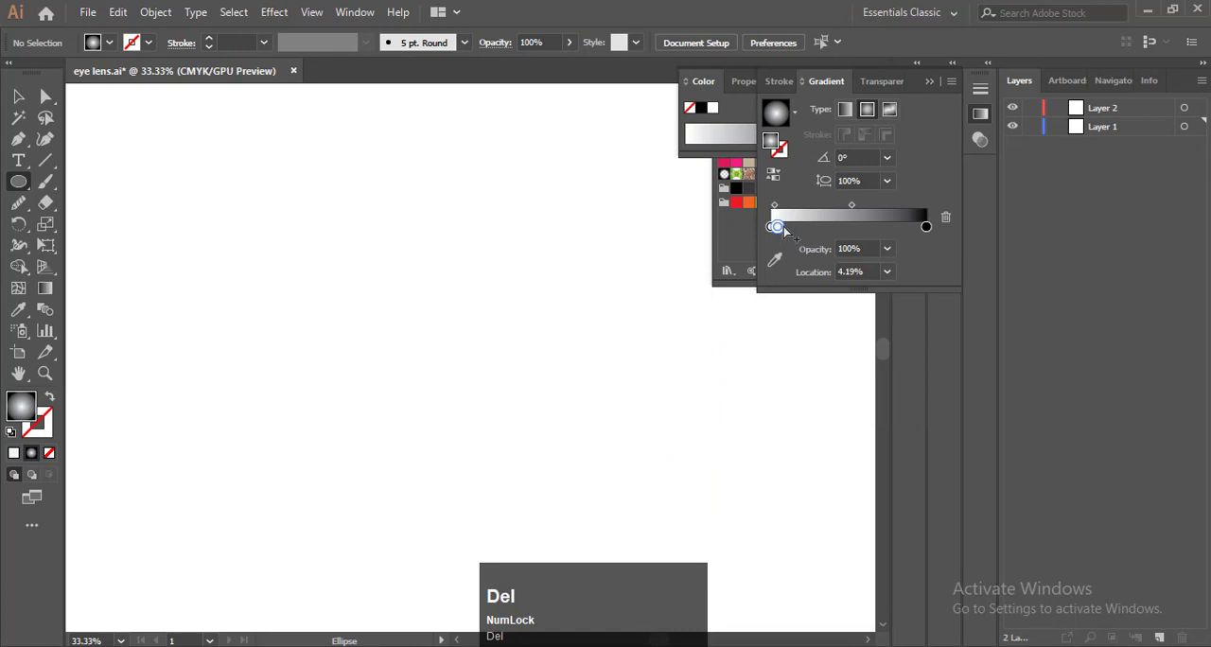
{"action": "key", "text": "ctrl+z"}
{"action": "left_click", "coordinate": [816, 228]}
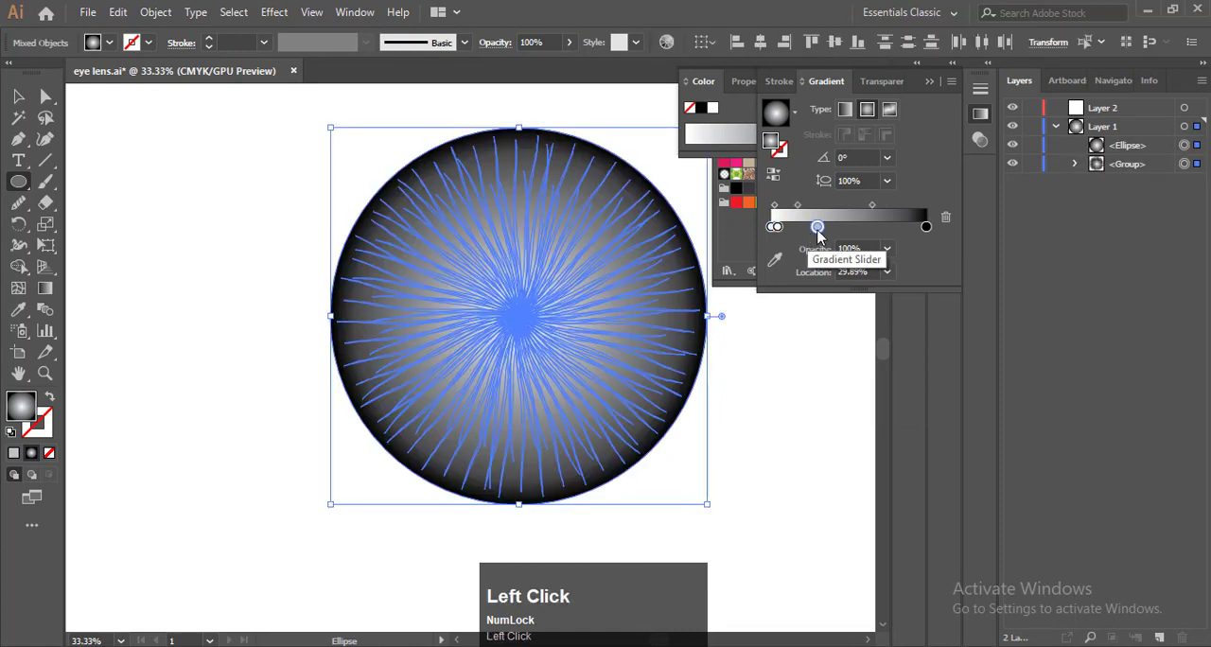
{"action": "left_click_drag", "start_coordinate": [817, 228], "coordinate": [770, 229]}
Recolour the radial gradient's white stop with a medium blue swatch, after trying CMYK Cyan and yellow
{"action": "double_click", "coordinate": [770, 228]}
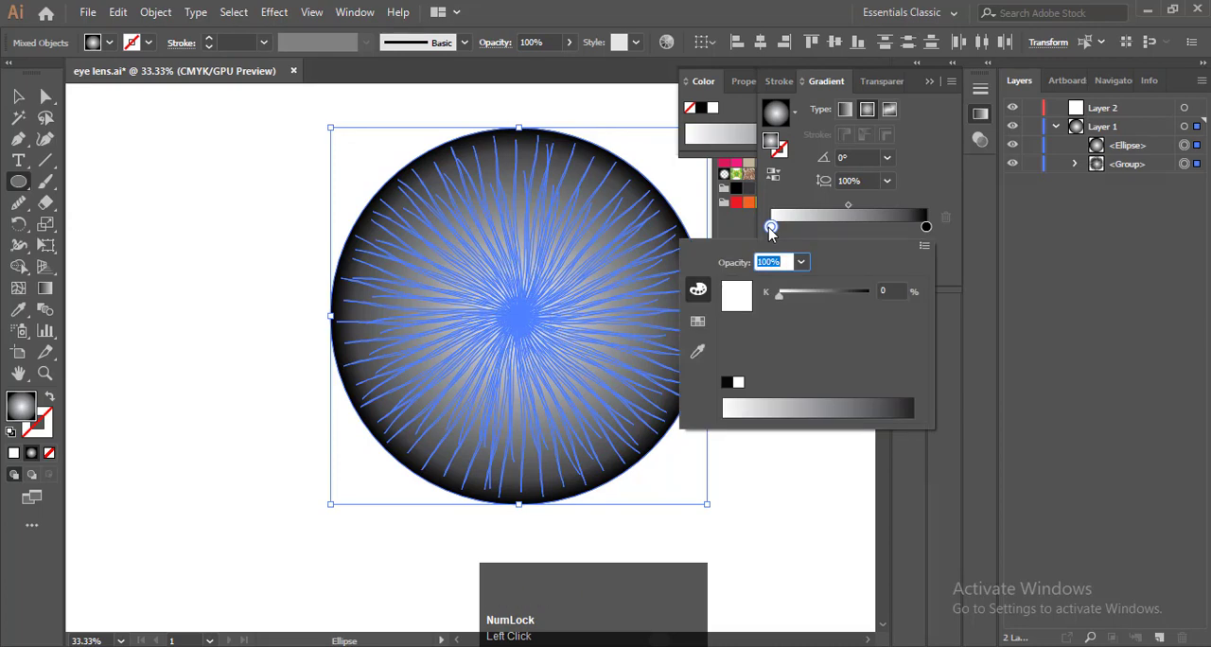
{"action": "left_click", "coordinate": [727, 384]}
{"action": "left_click", "coordinate": [738, 382]}
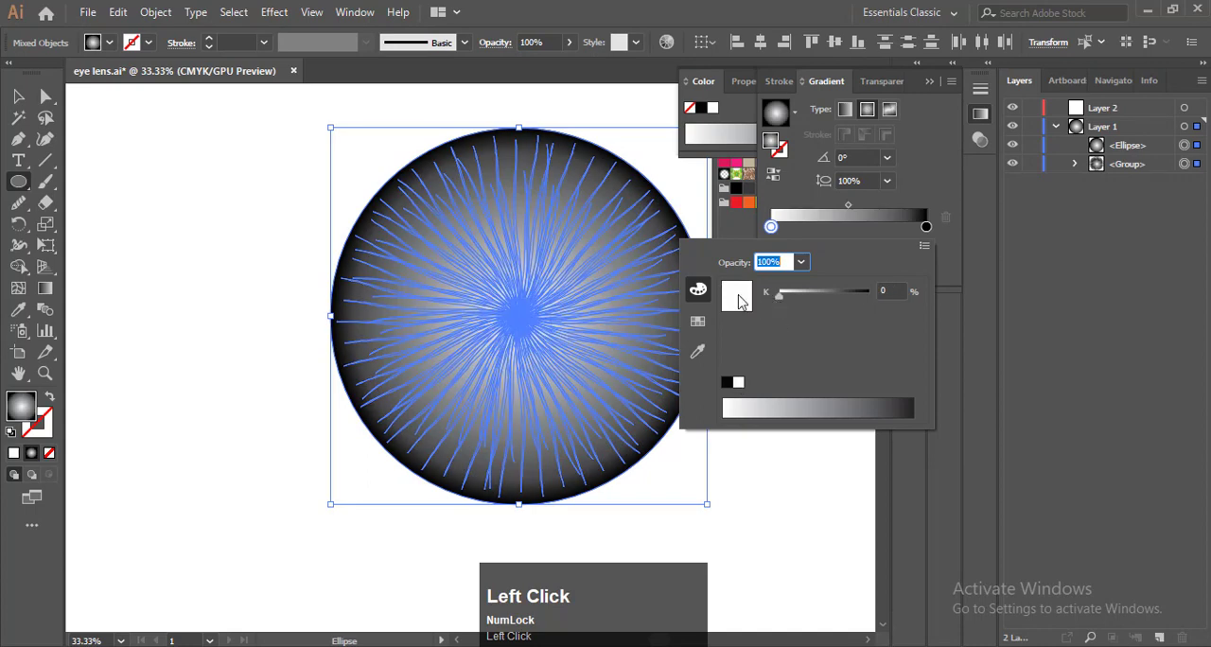
{"action": "left_click", "coordinate": [698, 321]}
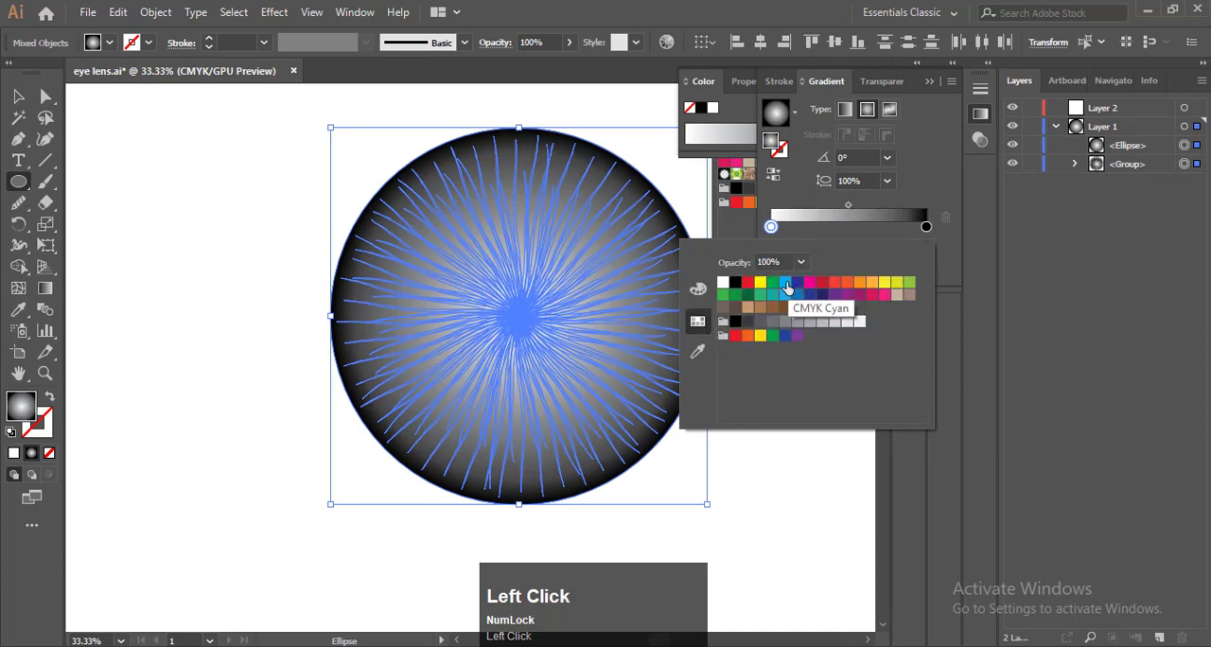
{"action": "left_click", "coordinate": [786, 282]}
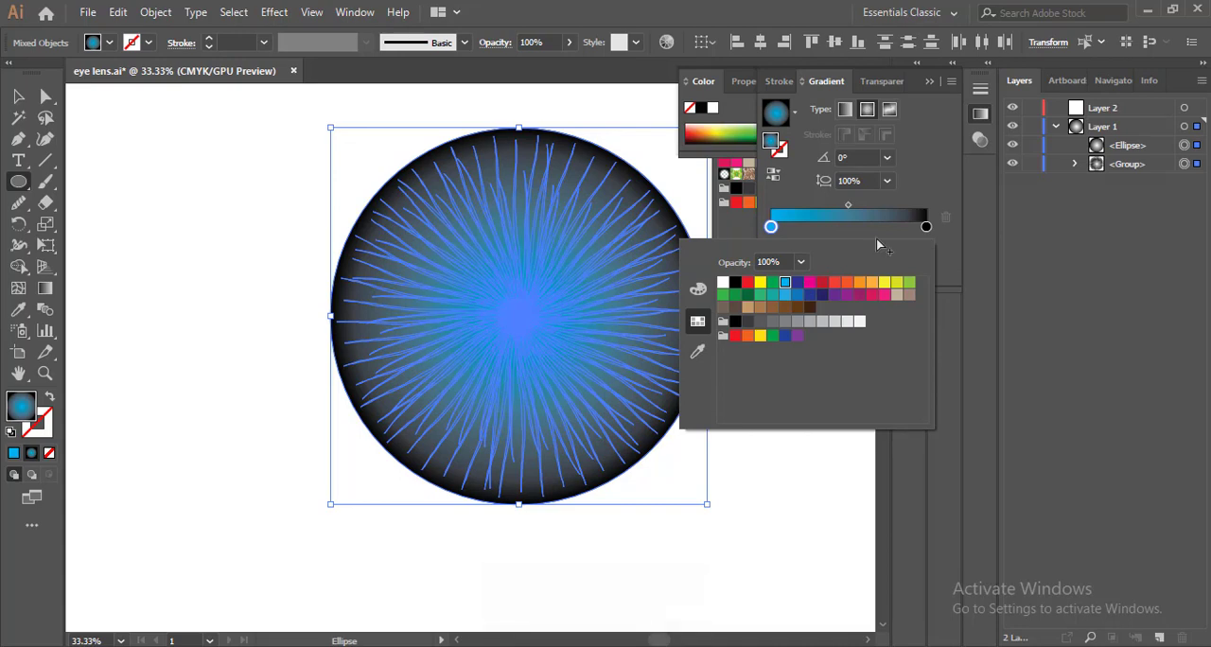
{"action": "left_click", "coordinate": [885, 283]}
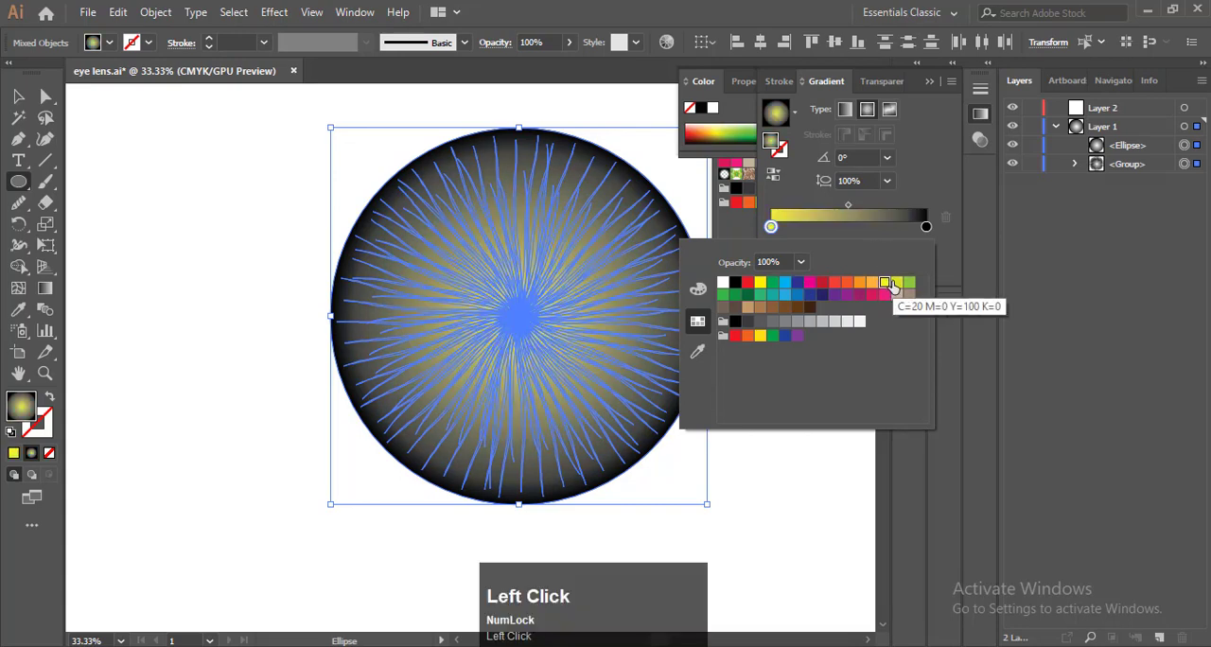
{"action": "left_click", "coordinate": [797, 295]}
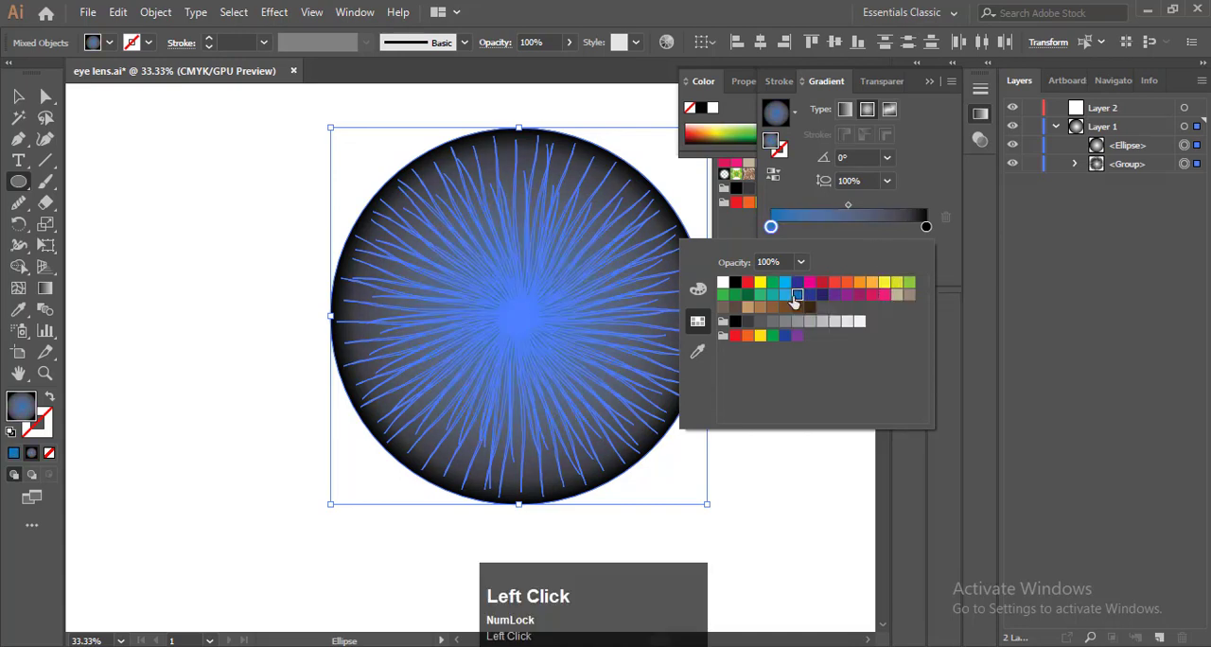
Recolour the gradient's blue stop with a lighter blue swatch and clear the open colour panels from the canvas
{"action": "left_click", "coordinate": [784, 295]}
{"action": "left_click", "coordinate": [797, 296]}
{"action": "left_click", "coordinate": [784, 296]}
{"action": "left_click", "coordinate": [877, 233]}
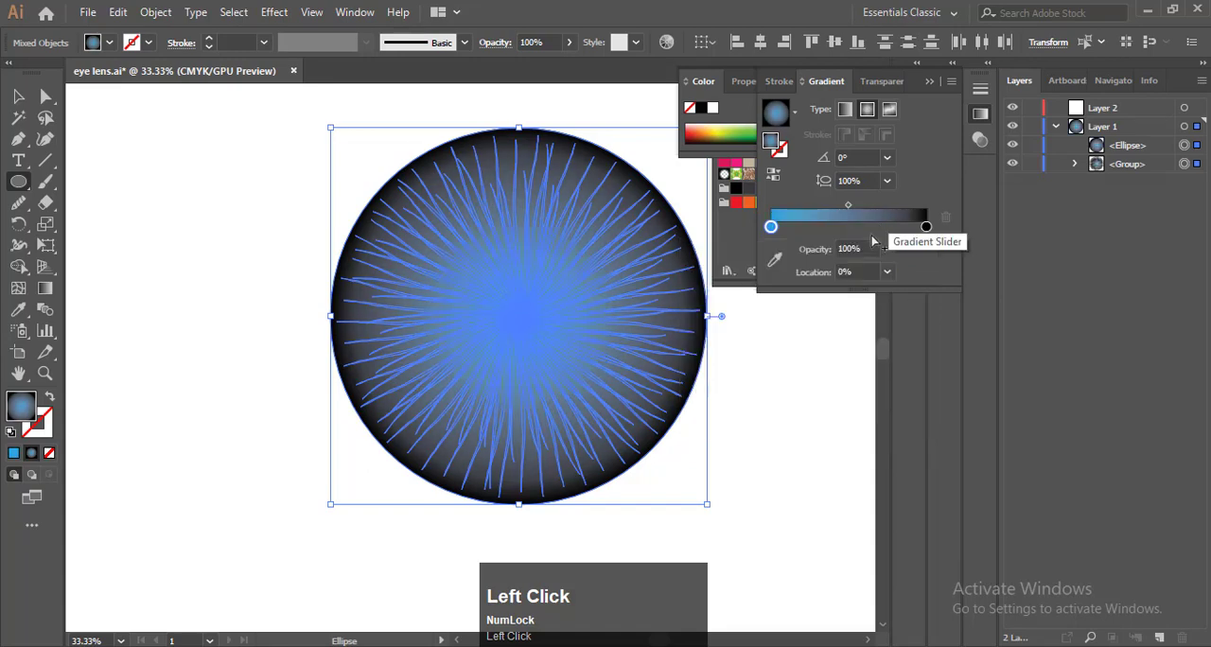
{"action": "key", "text": "F9"}
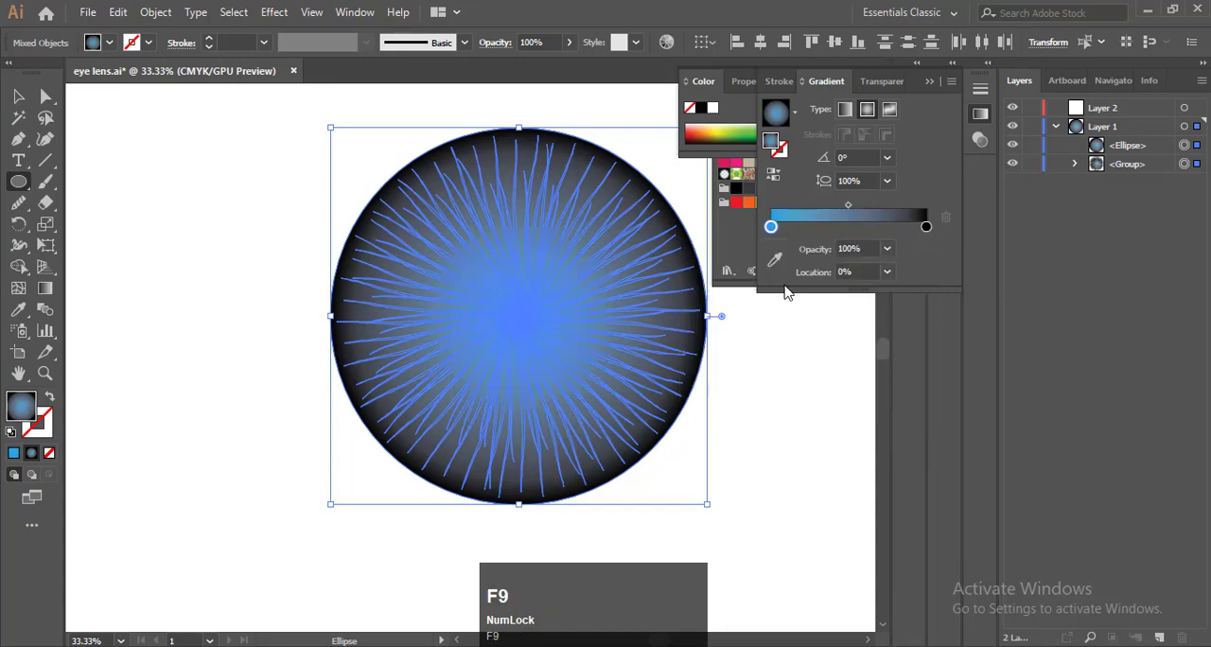
{"action": "left_click", "coordinate": [917, 81]}
{"action": "left_click", "coordinate": [934, 68]}
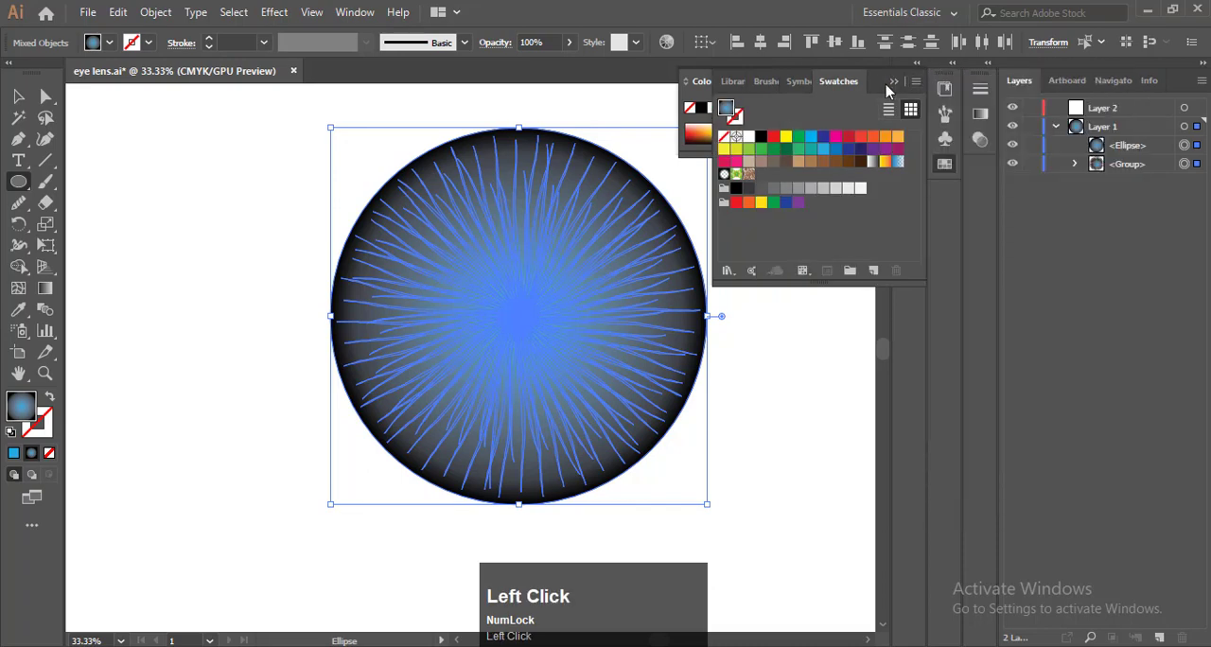
{"action": "left_click", "coordinate": [894, 81]}
{"action": "left_click", "coordinate": [858, 82]}
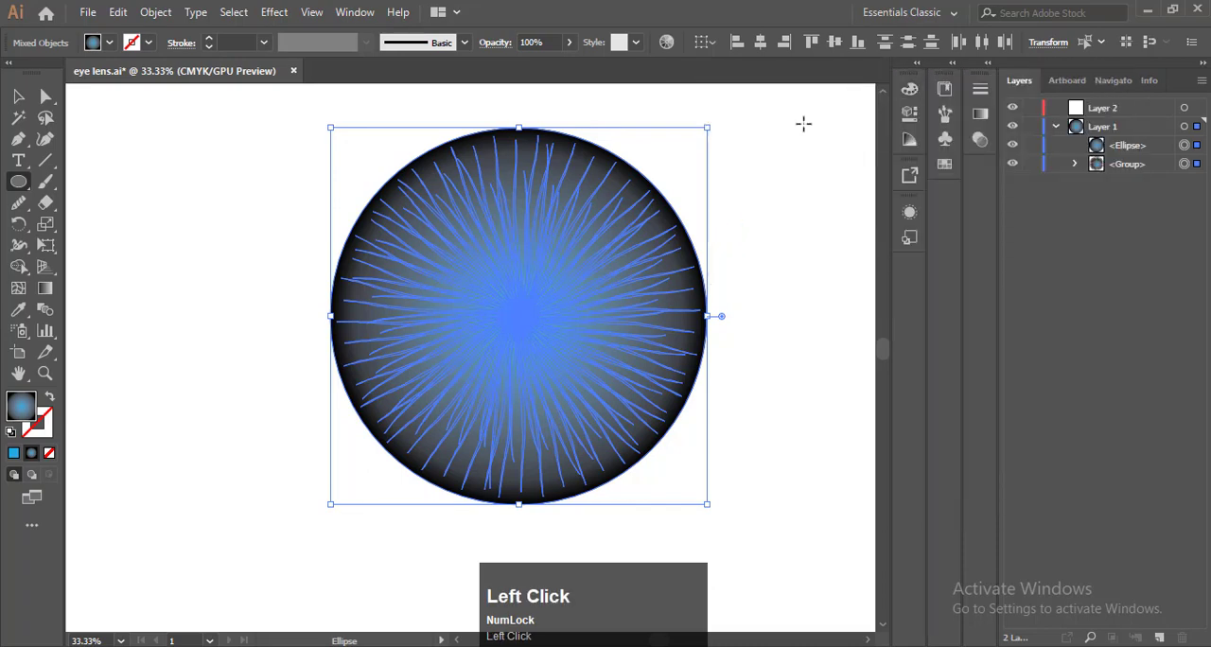
{"action": "key", "text": "F9"}
Try the Hue, Overlay, Color Dodge and Color Burn blend modes on the selected circle and burst
{"action": "left_click", "coordinate": [980, 139]}
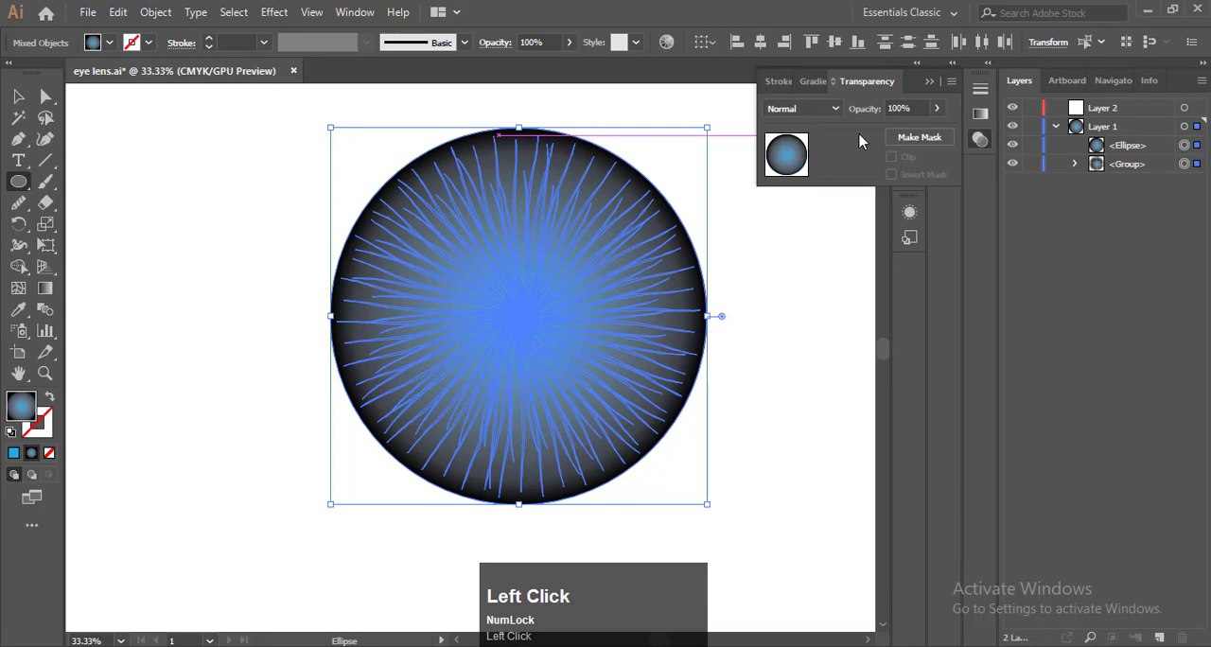
{"action": "left_click", "coordinate": [802, 108]}
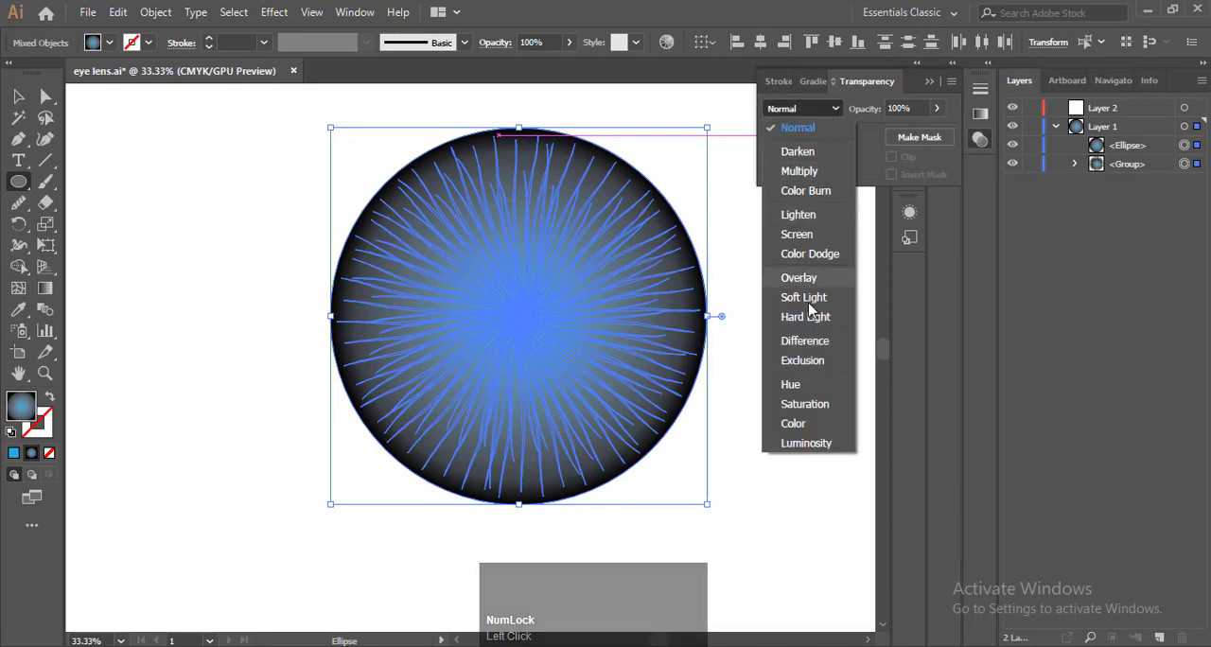
{"action": "left_click", "coordinate": [799, 385]}
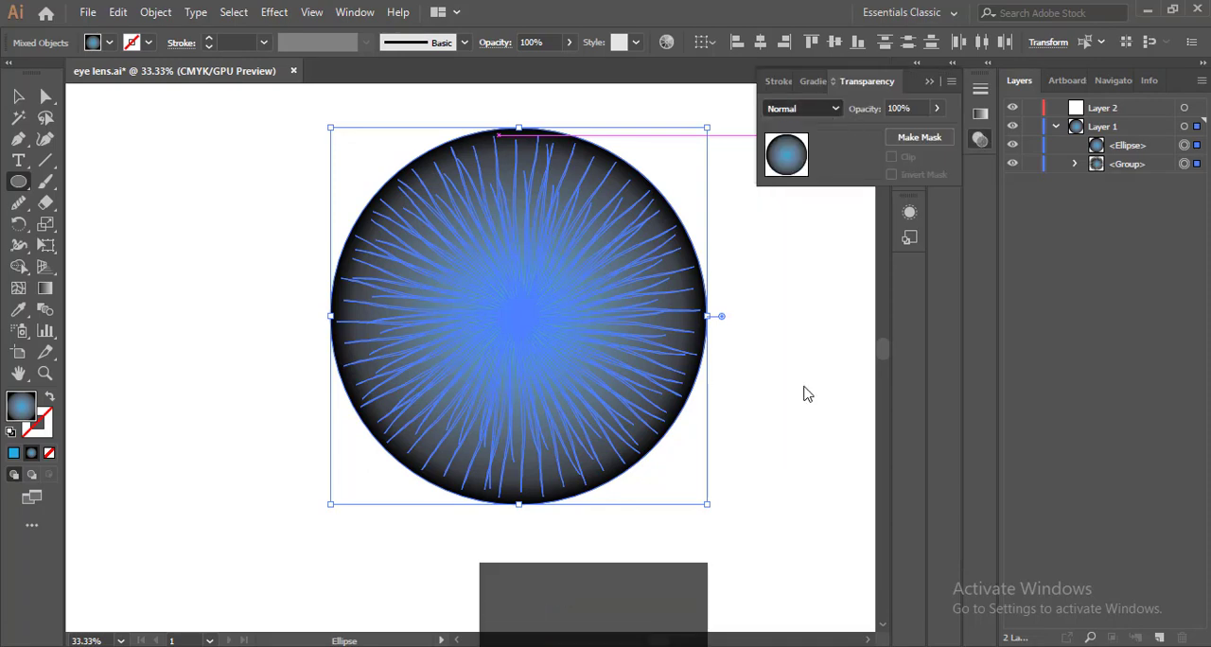
{"action": "left_click", "coordinate": [820, 111]}
{"action": "left_click", "coordinate": [797, 275]}
{"action": "left_click", "coordinate": [804, 108]}
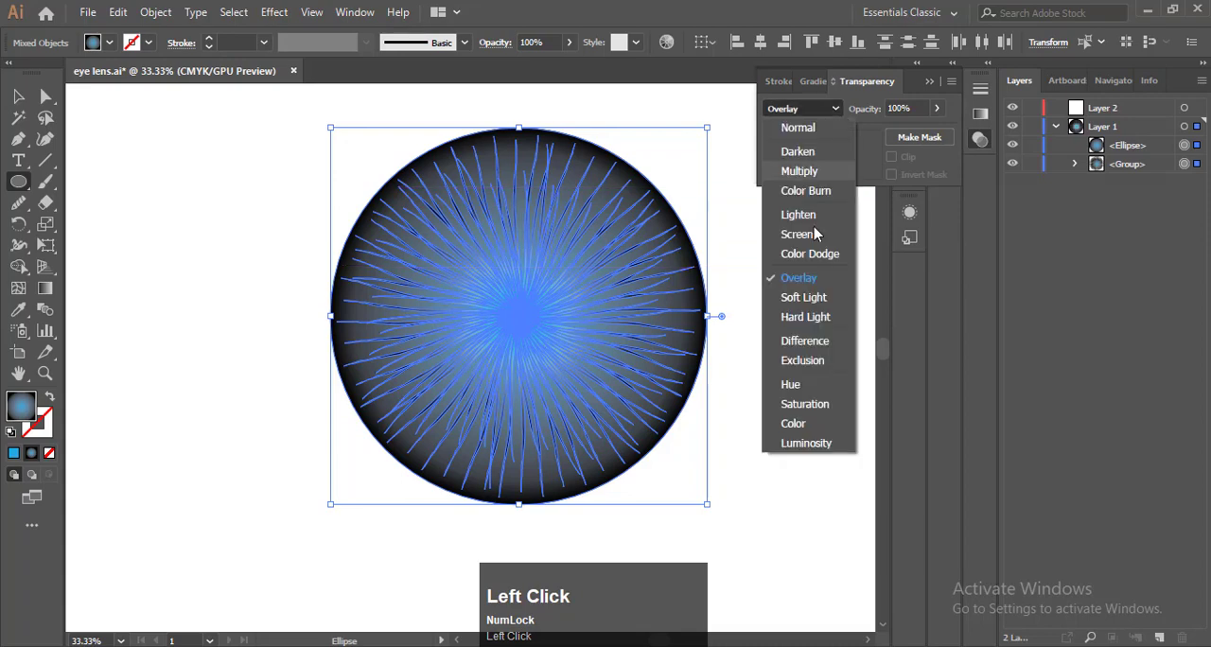
{"action": "left_click", "coordinate": [810, 255]}
{"action": "left_click", "coordinate": [657, 366]}
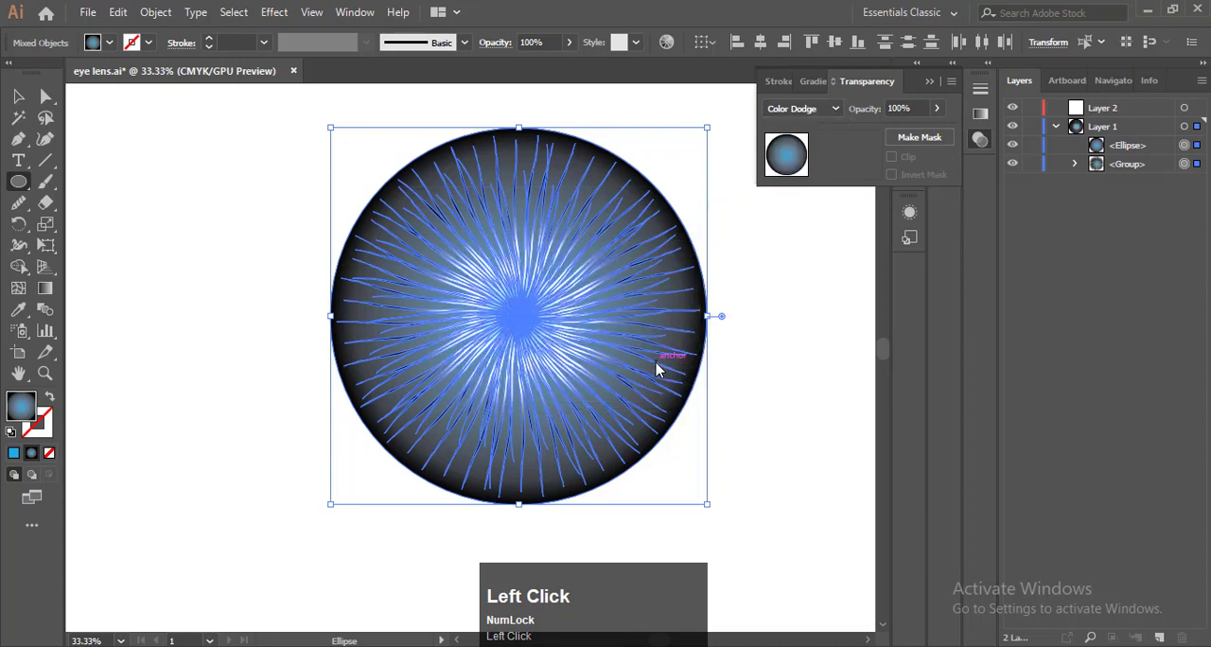
{"action": "left_click", "coordinate": [835, 109]}
{"action": "left_click", "coordinate": [823, 191]}
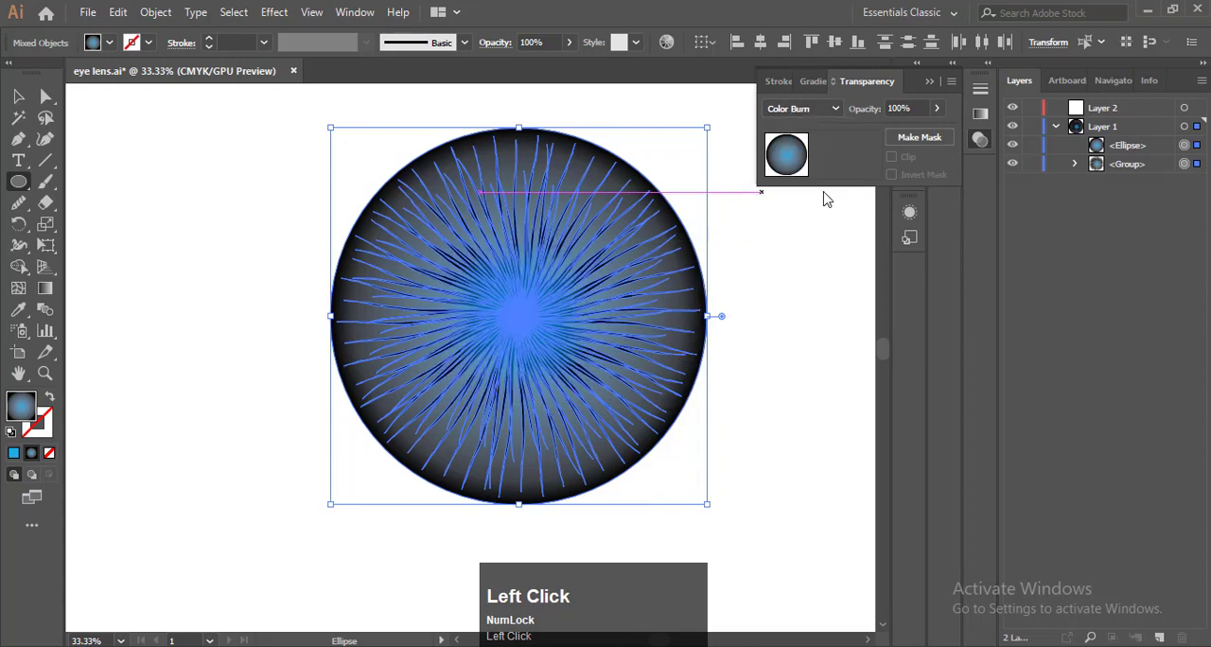
Set the blend mode of the selected circle and burst to Hue, then deselect them
{"action": "left_click", "coordinate": [835, 107]}
{"action": "left_click", "coordinate": [811, 383]}
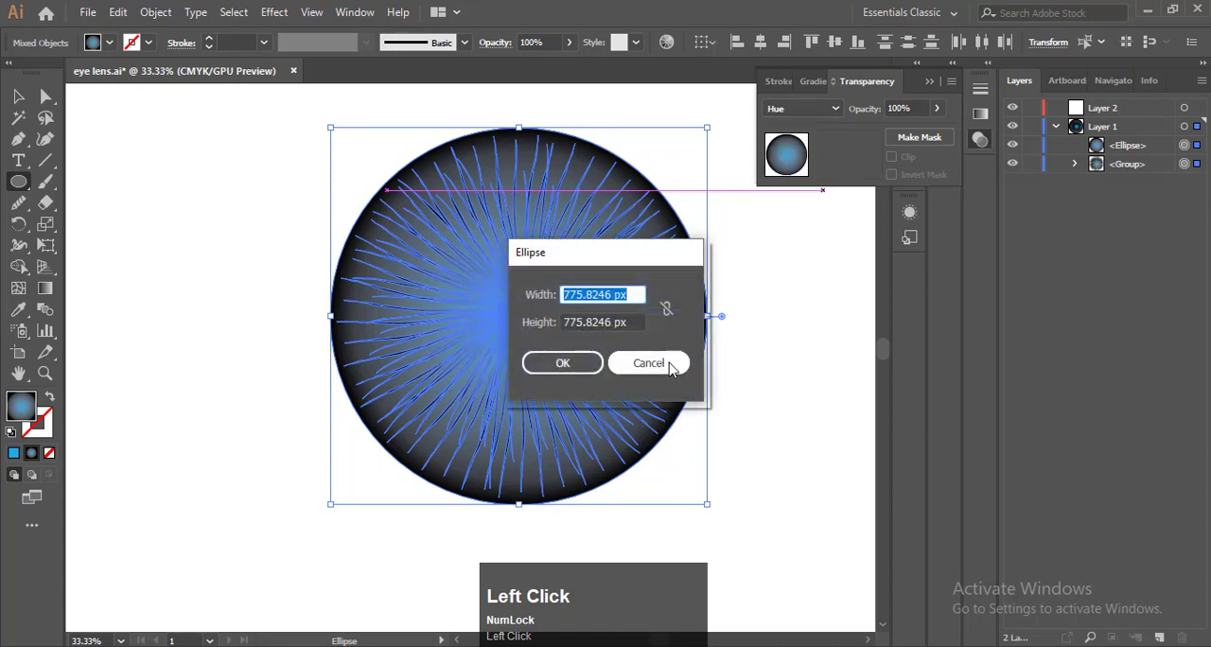
{"action": "left_click", "coordinate": [648, 363]}
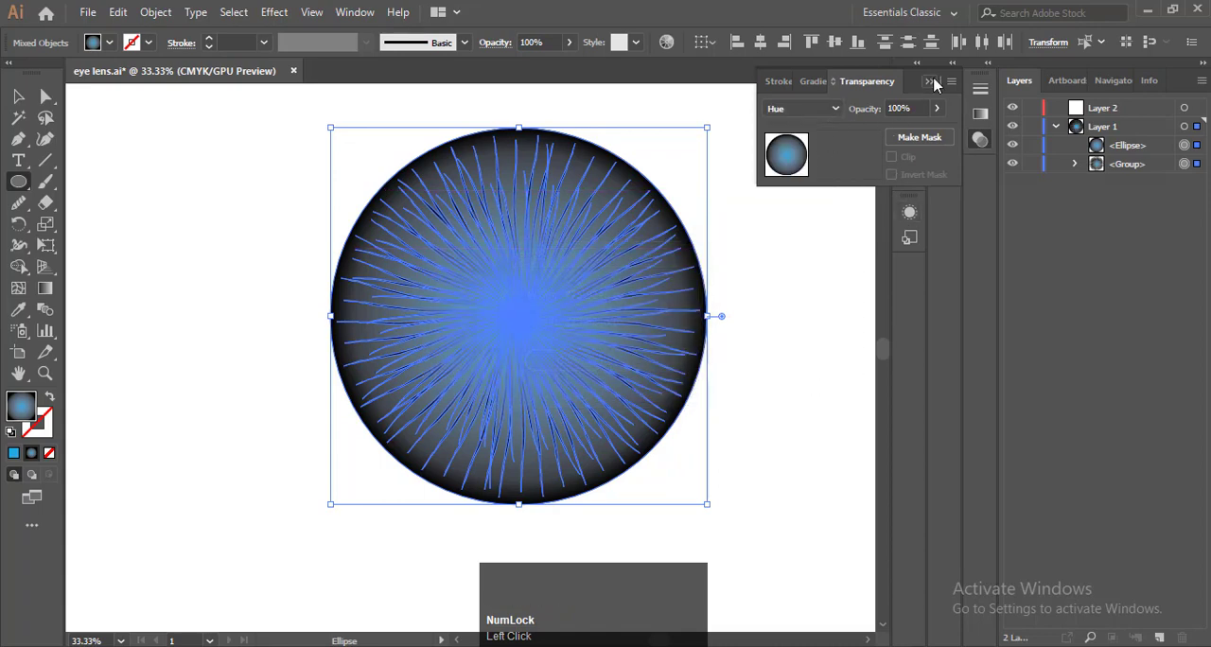
{"action": "left_click", "coordinate": [931, 82]}
{"action": "left_click", "coordinate": [18, 96]}
{"action": "left_click", "coordinate": [180, 197]}
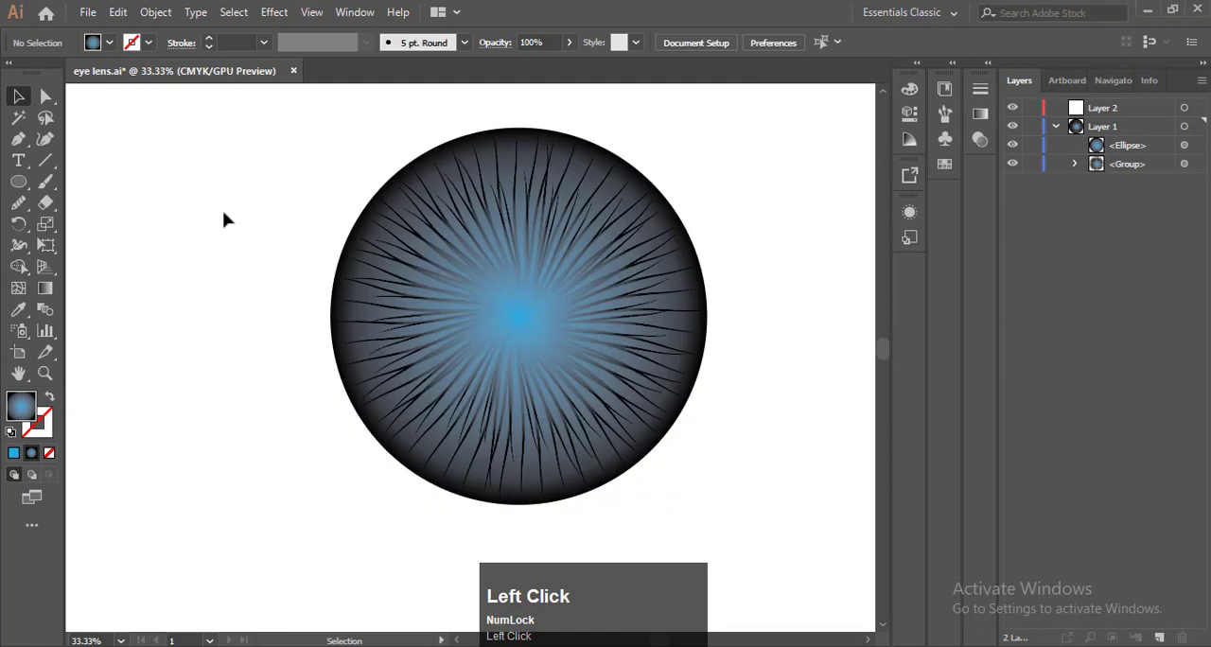
{"action": "key", "text": "F9"}
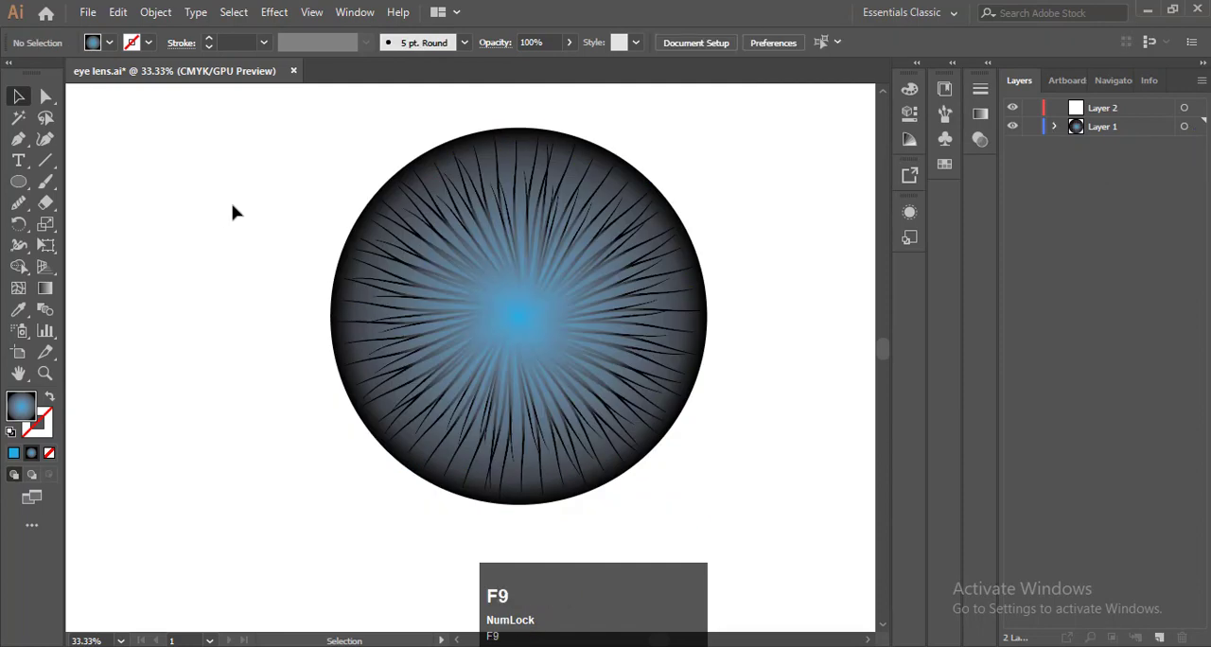
Draw a smaller circle outward from the burst's centre, slightly less than half the outer circle's diameter
{"action": "left_click", "coordinate": [18, 181]}
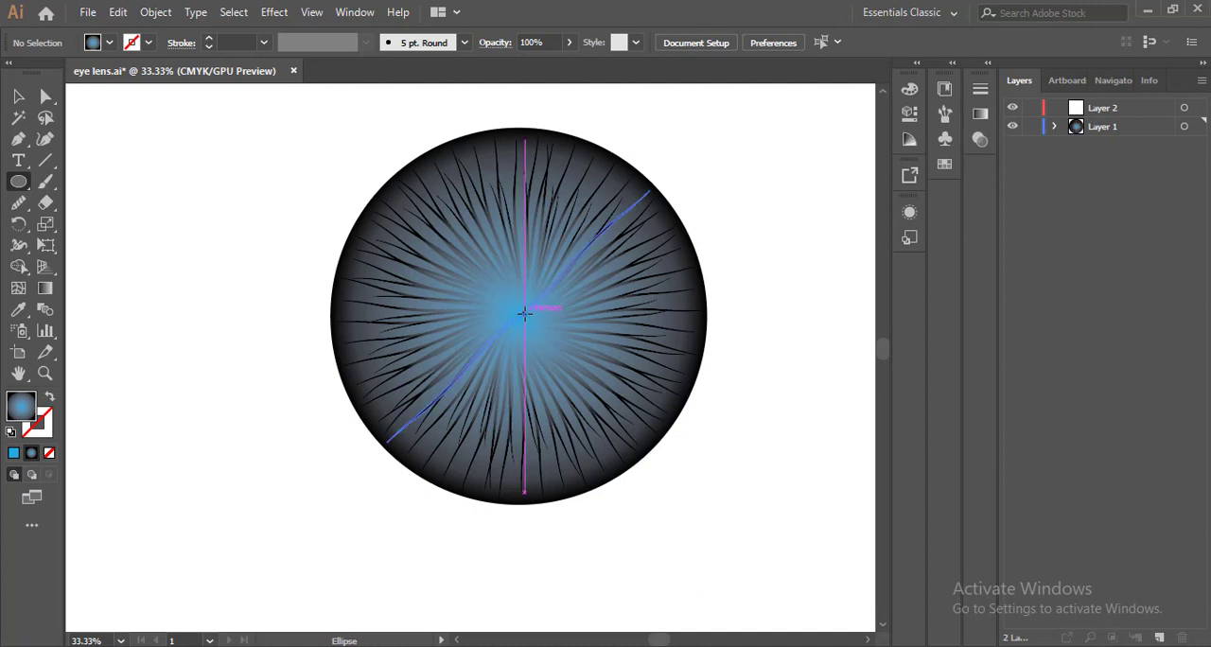
{"action": "left_click", "coordinate": [524, 313], "text": "alt"}
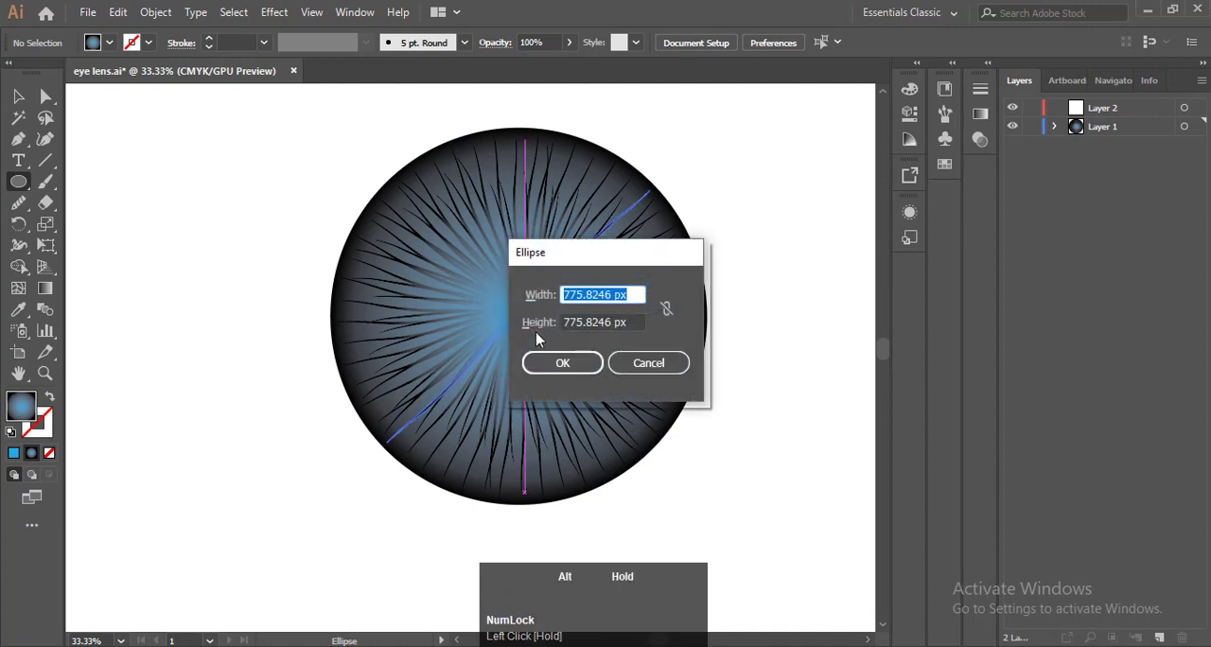
{"action": "left_click", "coordinate": [644, 361]}
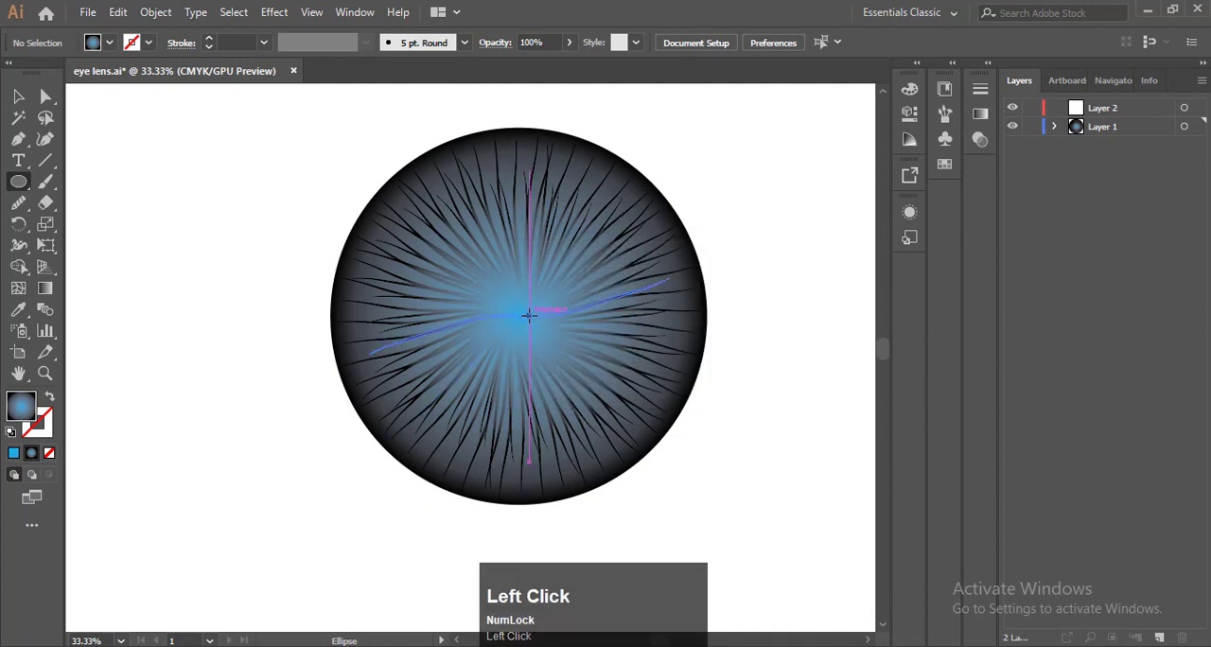
{"action": "left_click_drag", "start_coordinate": [525, 314], "coordinate": [617, 395]}
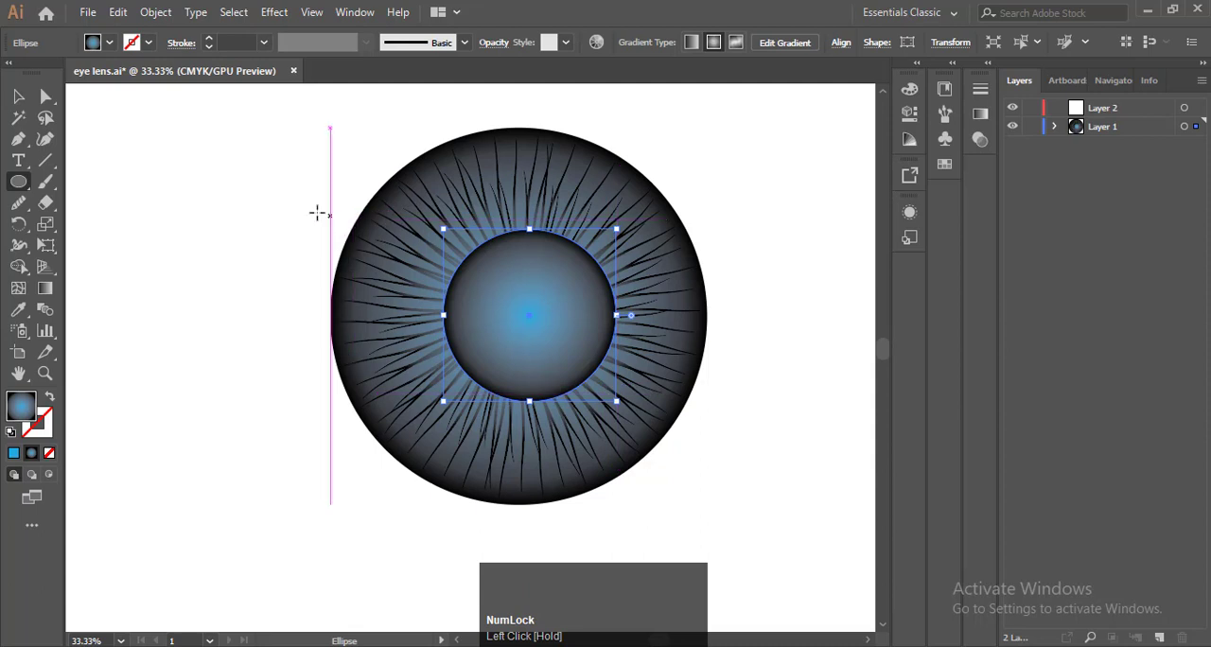
Select both circles and the burst and align their centres vertically and horizontally
{"action": "left_click", "coordinate": [19, 96]}
{"action": "left_click_drag", "start_coordinate": [187, 120], "coordinate": [833, 338]}
{"action": "left_click", "coordinate": [831, 43]}
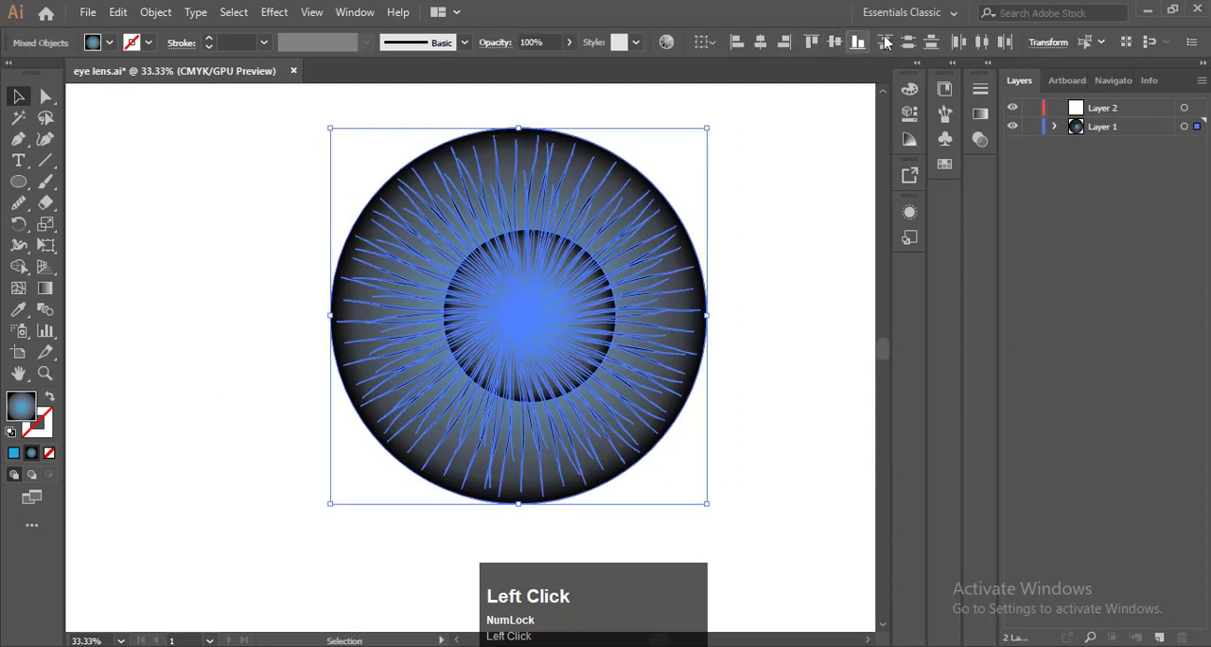
{"action": "left_click", "coordinate": [760, 41]}
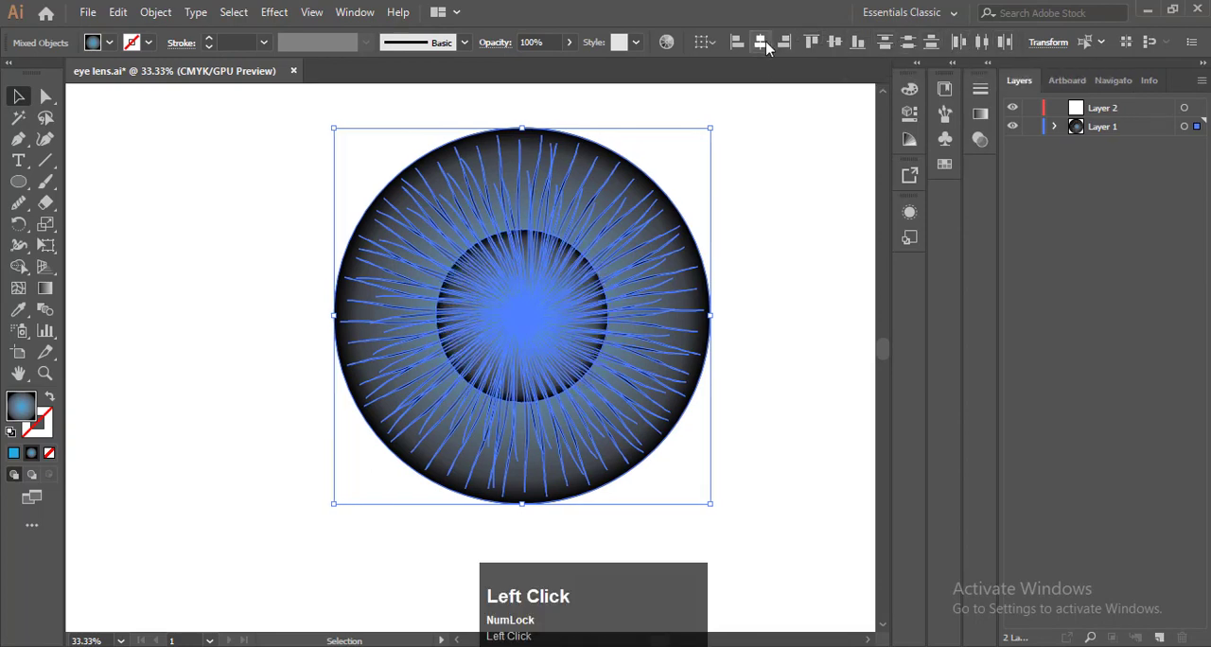
{"action": "left_click", "coordinate": [802, 173]}
Fill the inner circle with the CMYK Cyan swatch, after trying a teal swatch
{"action": "left_click", "coordinate": [519, 313]}
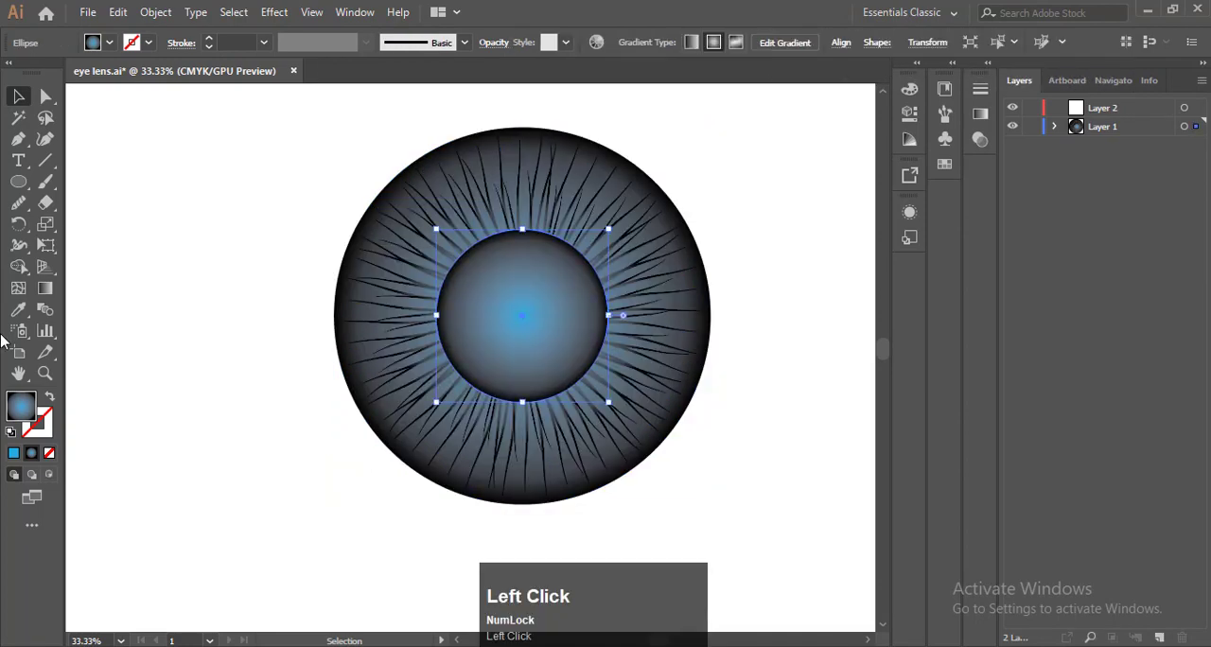
{"action": "left_click", "coordinate": [943, 164]}
{"action": "left_click", "coordinate": [811, 136]}
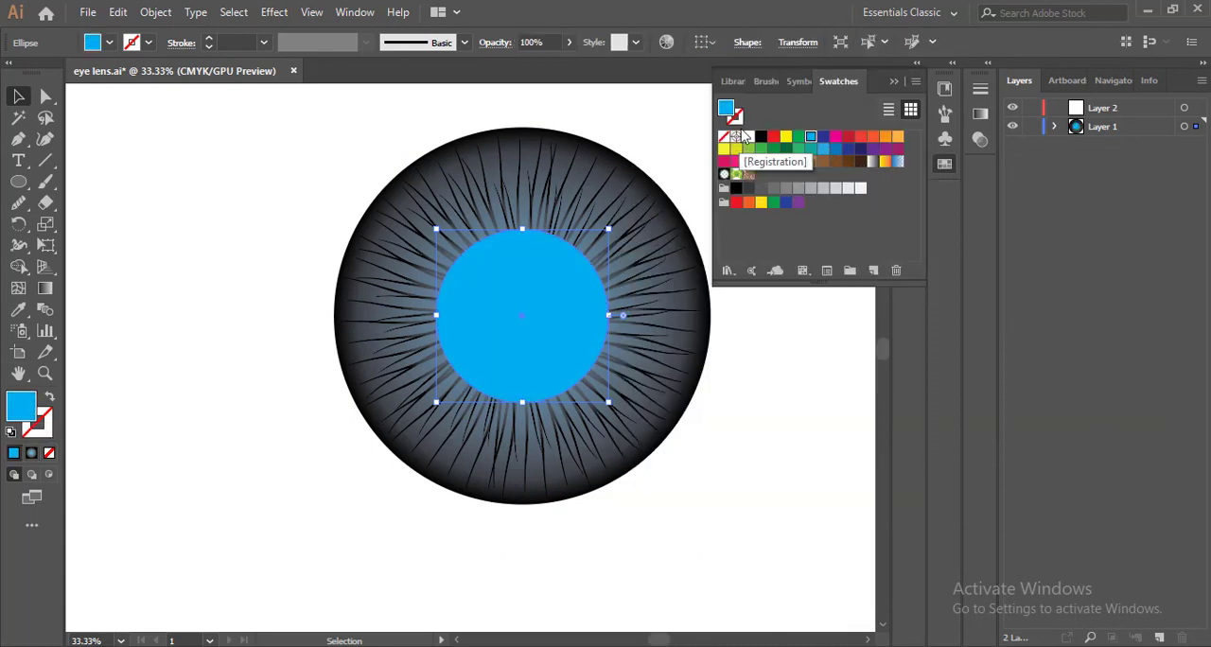
{"action": "left_click", "coordinate": [811, 152]}
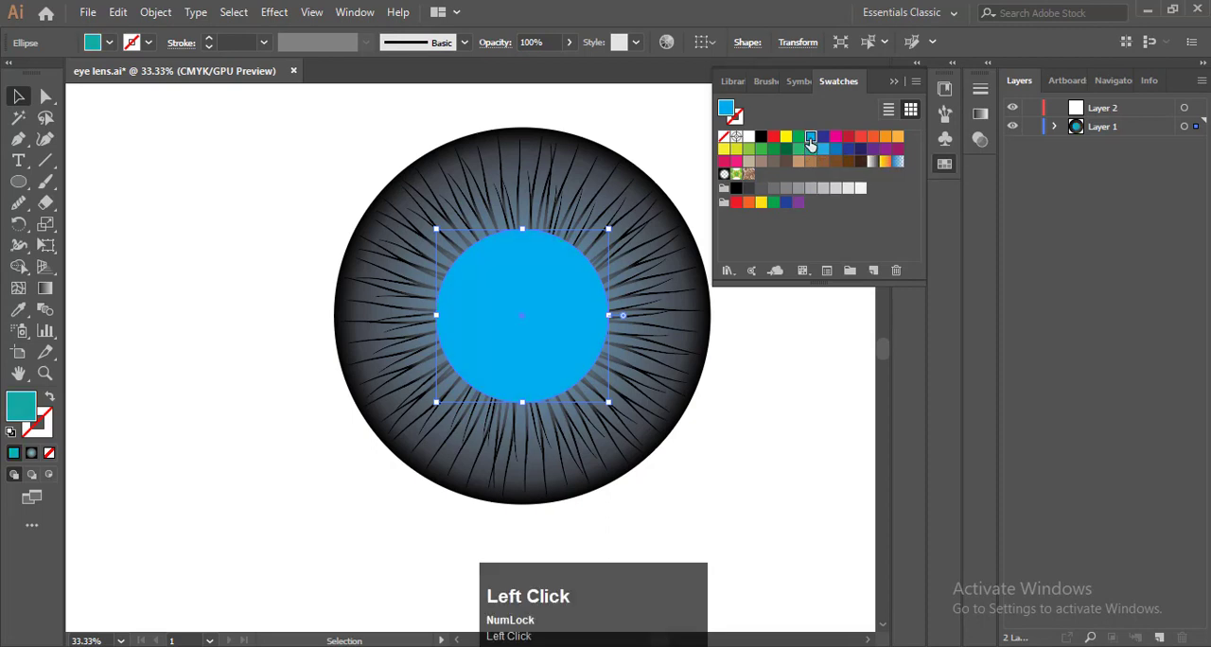
{"action": "left_click", "coordinate": [677, 156]}
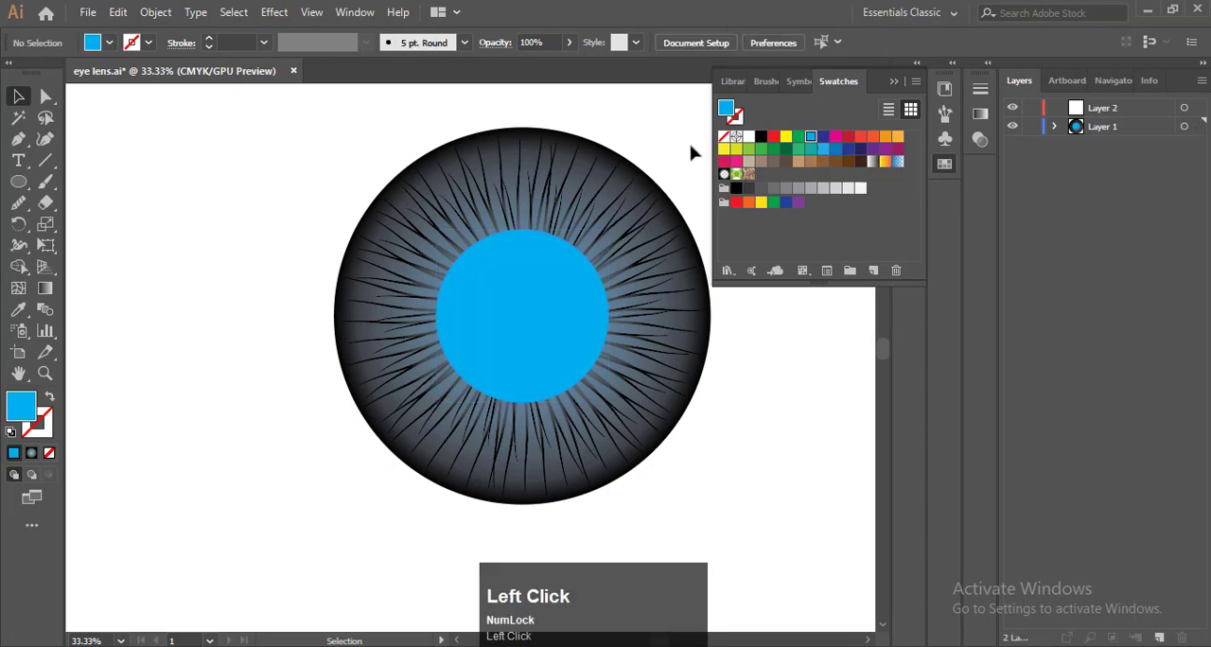
{"action": "left_click", "coordinate": [893, 81]}
Move the midpoint of the outer circle's radial gradient towards the black stop, to a location of about 76%
{"action": "left_click", "coordinate": [695, 254]}
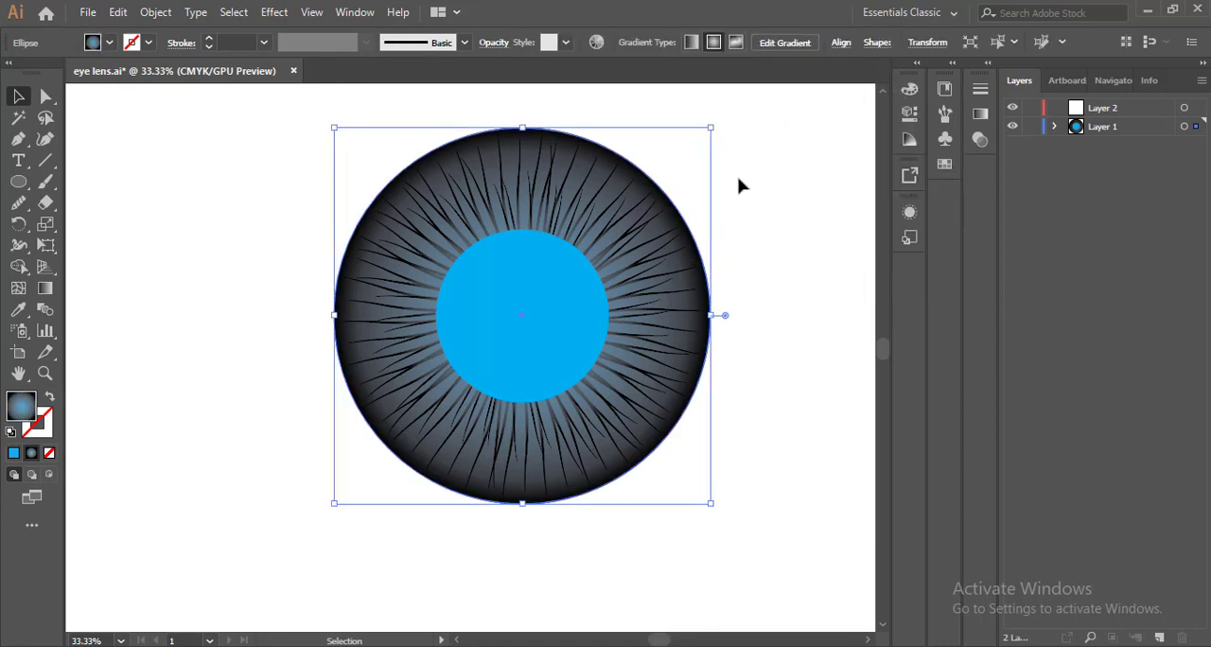
{"action": "left_click", "coordinate": [979, 114]}
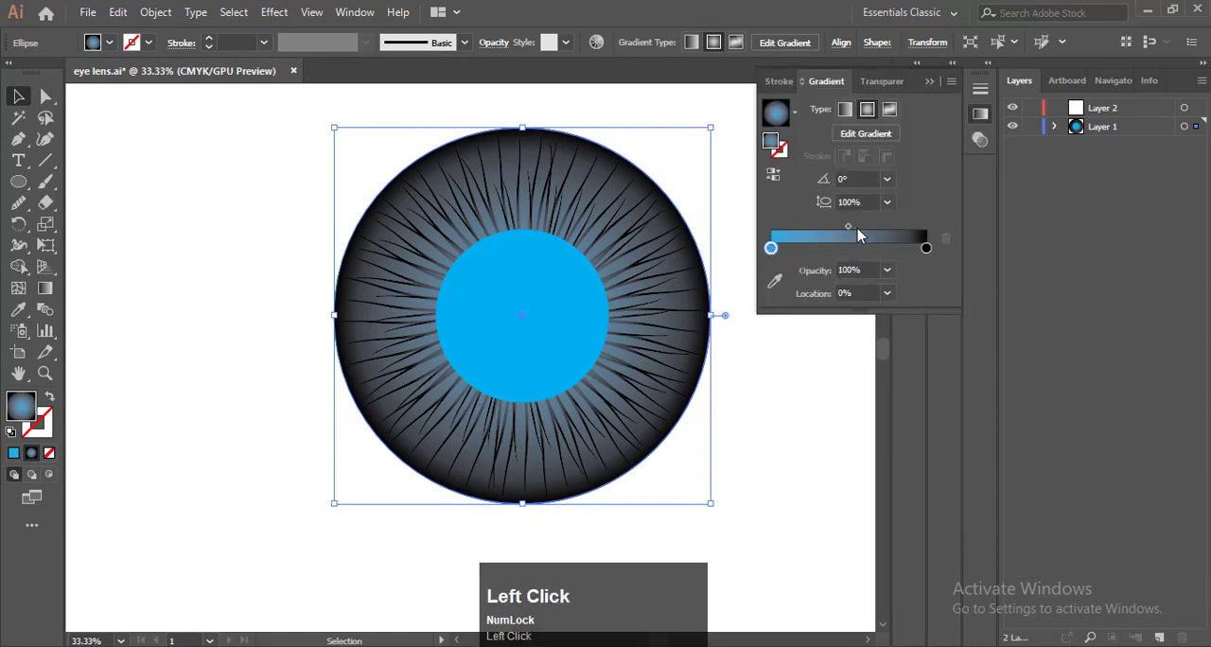
{"action": "left_click_drag", "start_coordinate": [848, 228], "coordinate": [889, 233]}
{"action": "left_click", "coordinate": [776, 180]}
Set the blend mode of the inner cyan circle to Hue
{"action": "left_click", "coordinate": [513, 303]}
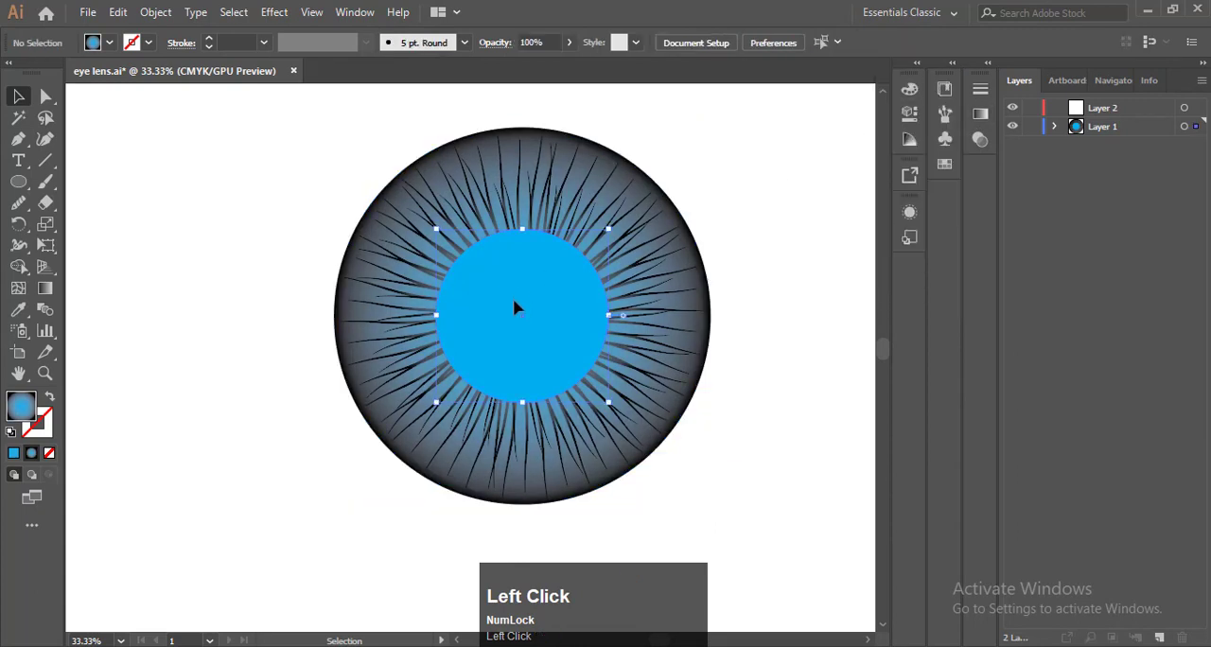
{"action": "key", "text": "F9"}
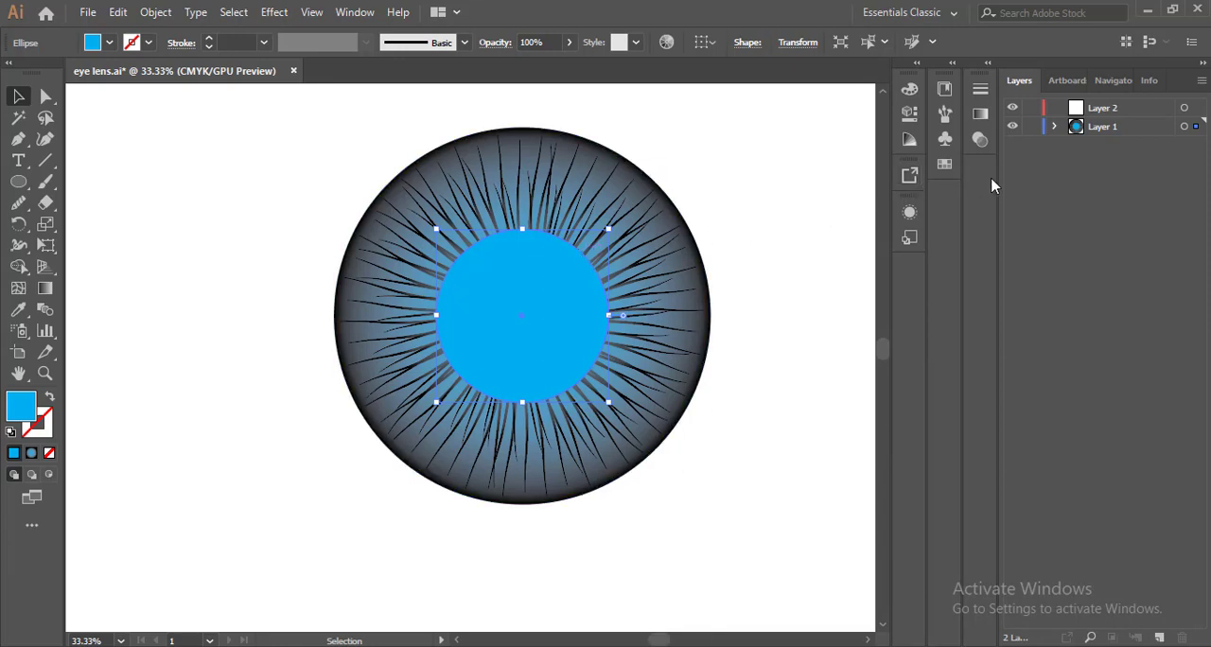
{"action": "left_click", "coordinate": [979, 141]}
{"action": "left_click", "coordinate": [816, 109]}
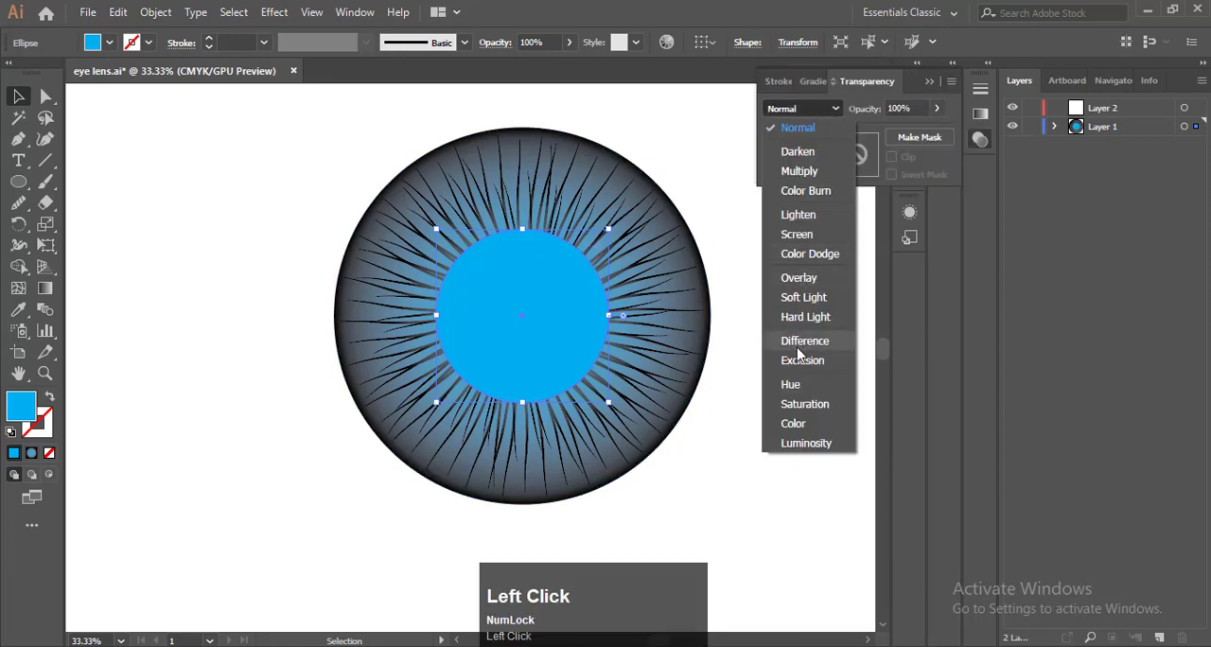
{"action": "left_click", "coordinate": [801, 388]}
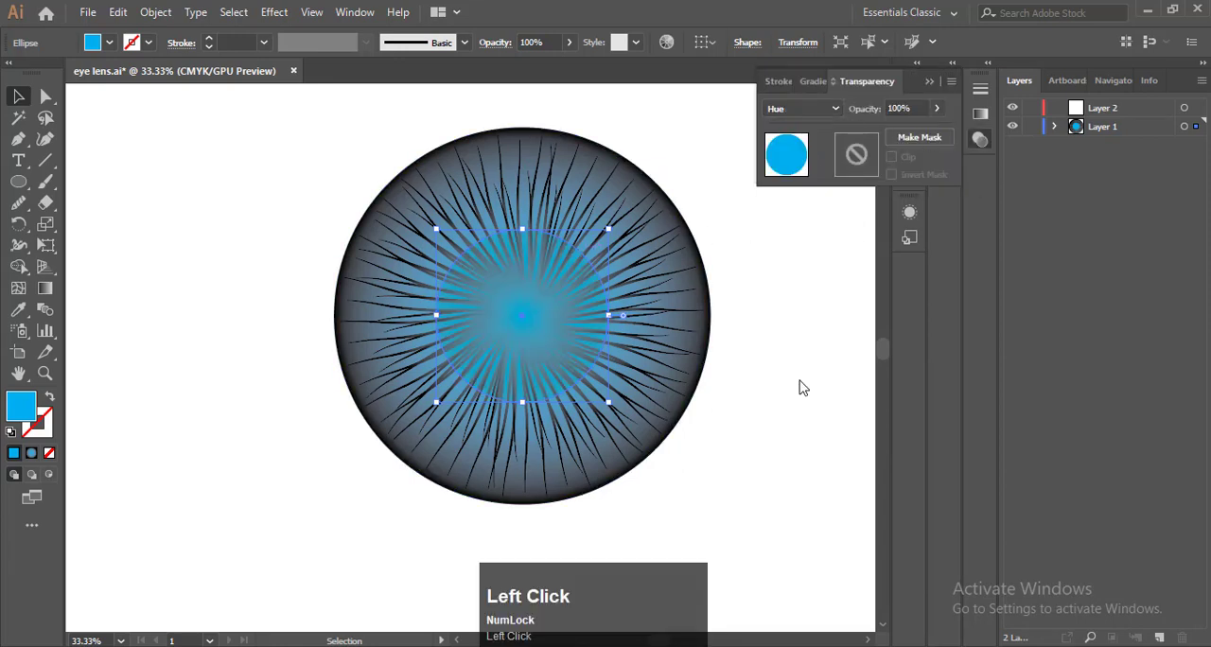
{"action": "left_click", "coordinate": [927, 82]}
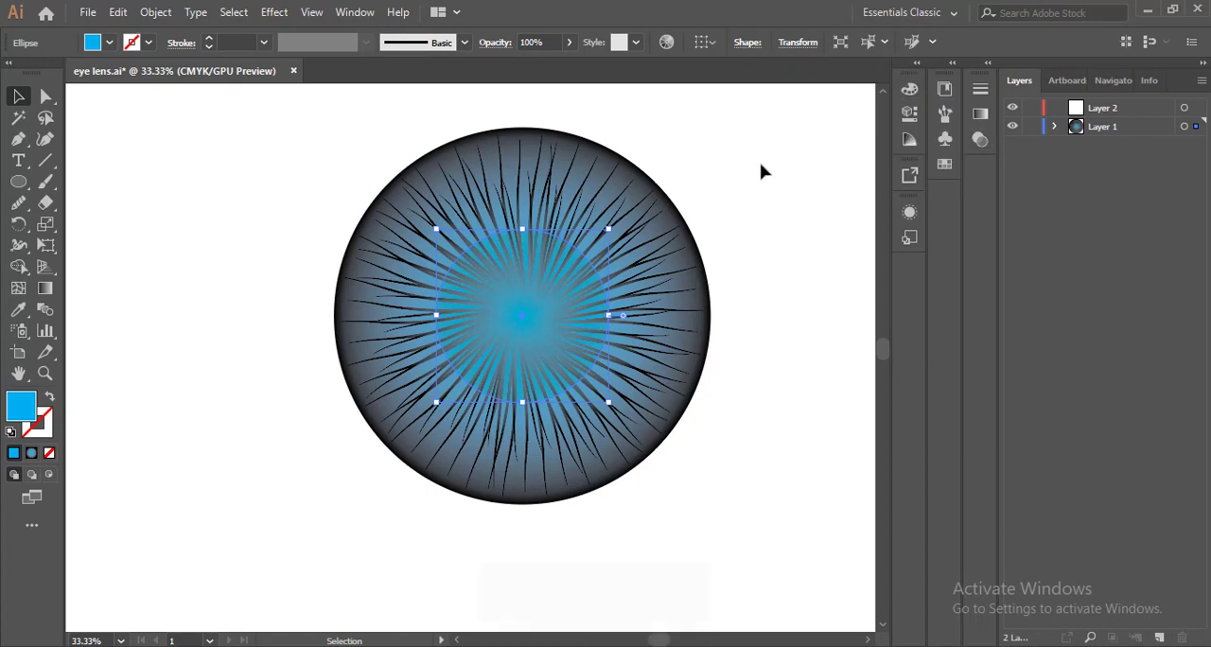
Lower the inner circle's opacity to 53% and deselect it
{"action": "key", "text": "F9"}
{"action": "left_click", "coordinate": [569, 43]}
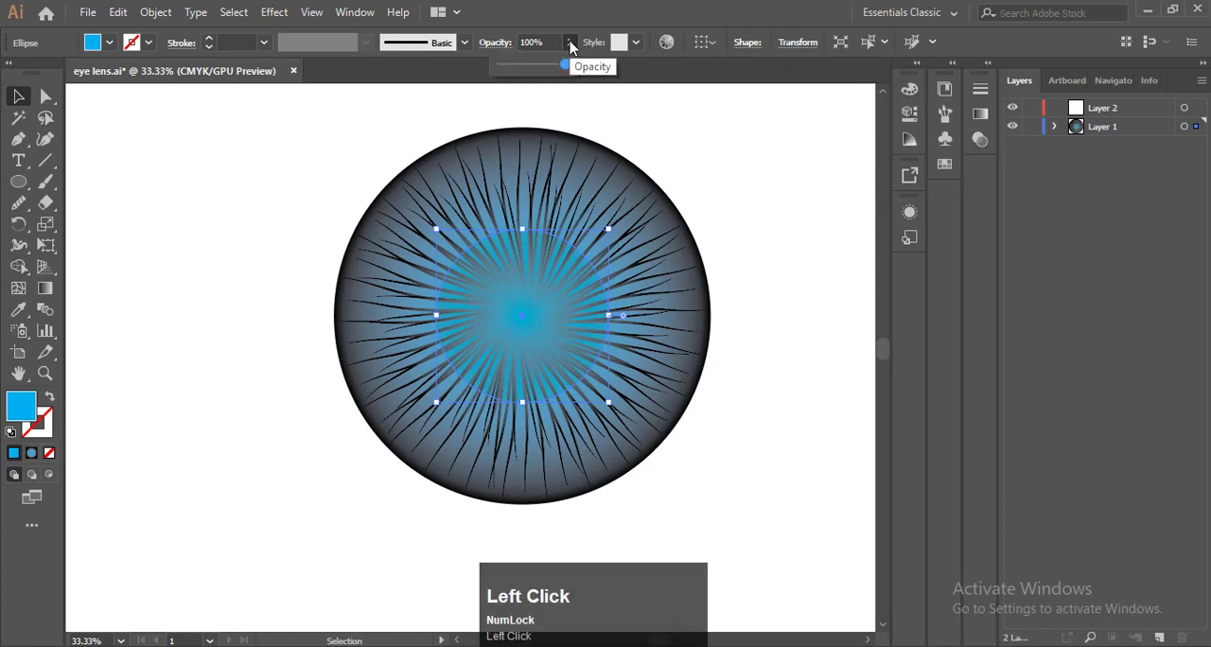
{"action": "left_click", "coordinate": [535, 64]}
{"action": "left_click", "coordinate": [621, 96]}
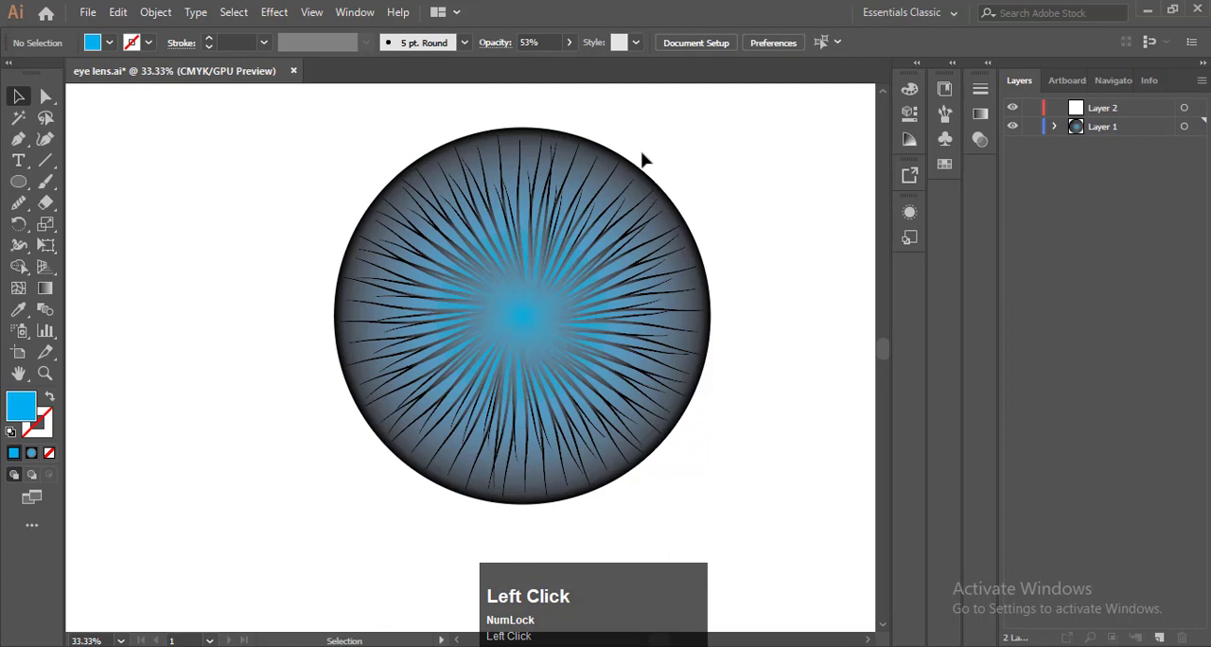
{"action": "key", "text": "F9"}
Move the midpoint of the outer circle's radial gradient closer to the black stop, to a location of 87%
{"action": "left_click", "coordinate": [626, 184]}
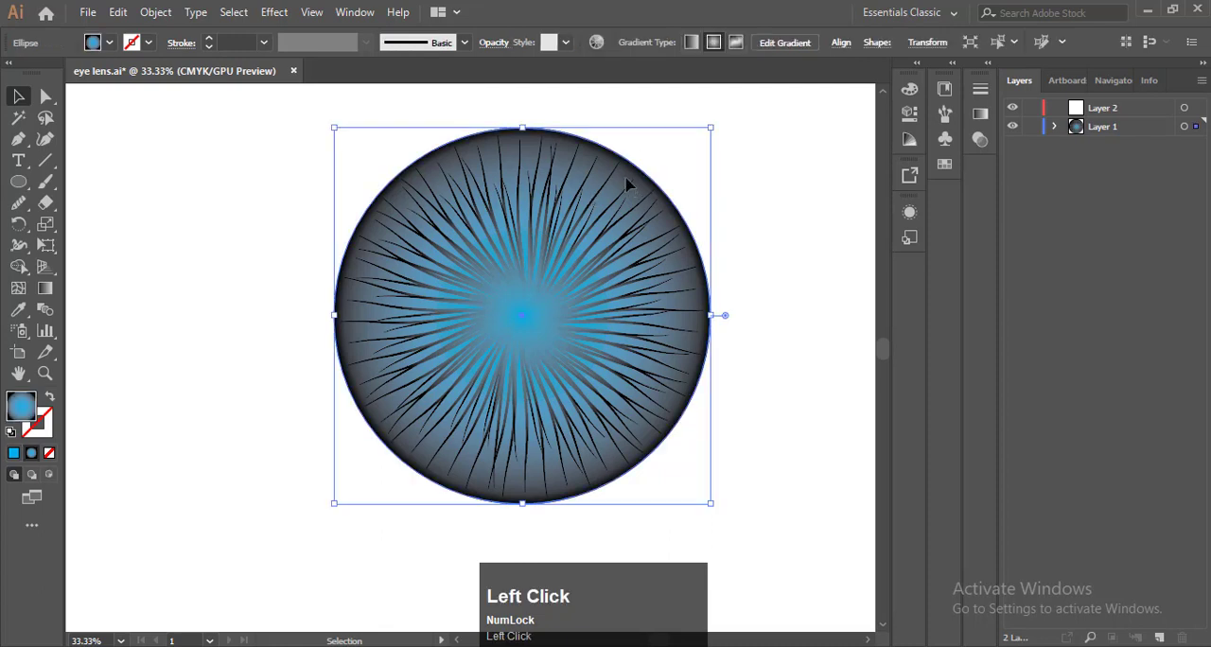
{"action": "left_click", "coordinate": [979, 114]}
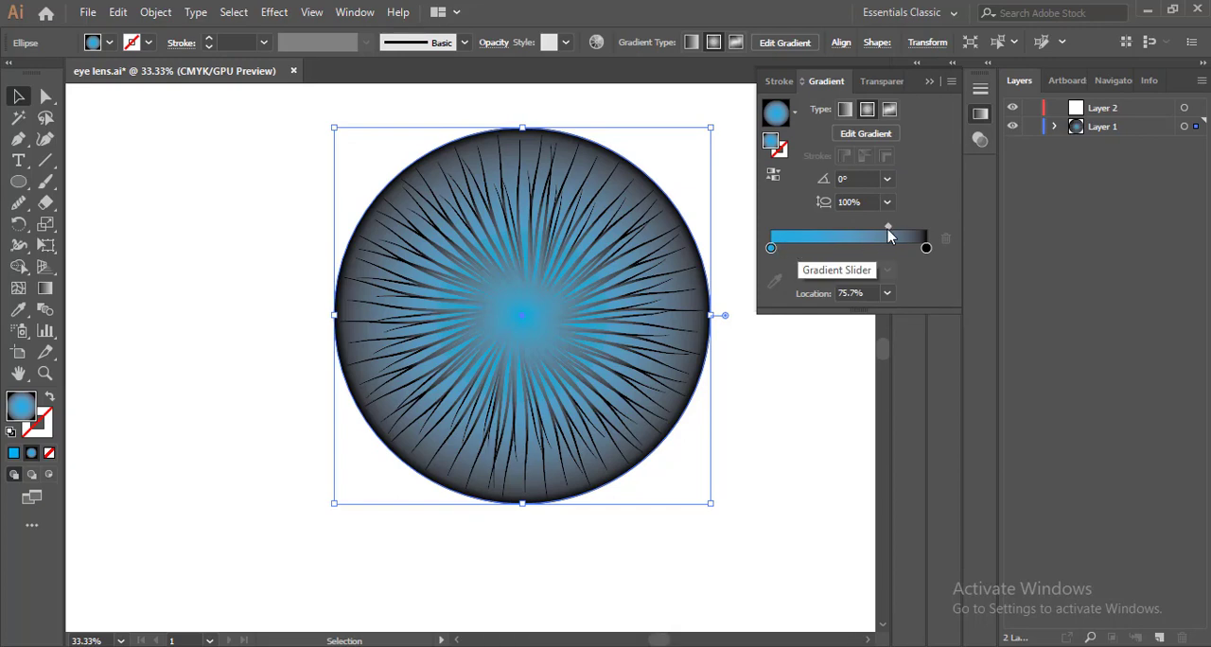
{"action": "left_click_drag", "start_coordinate": [887, 227], "coordinate": [927, 235]}
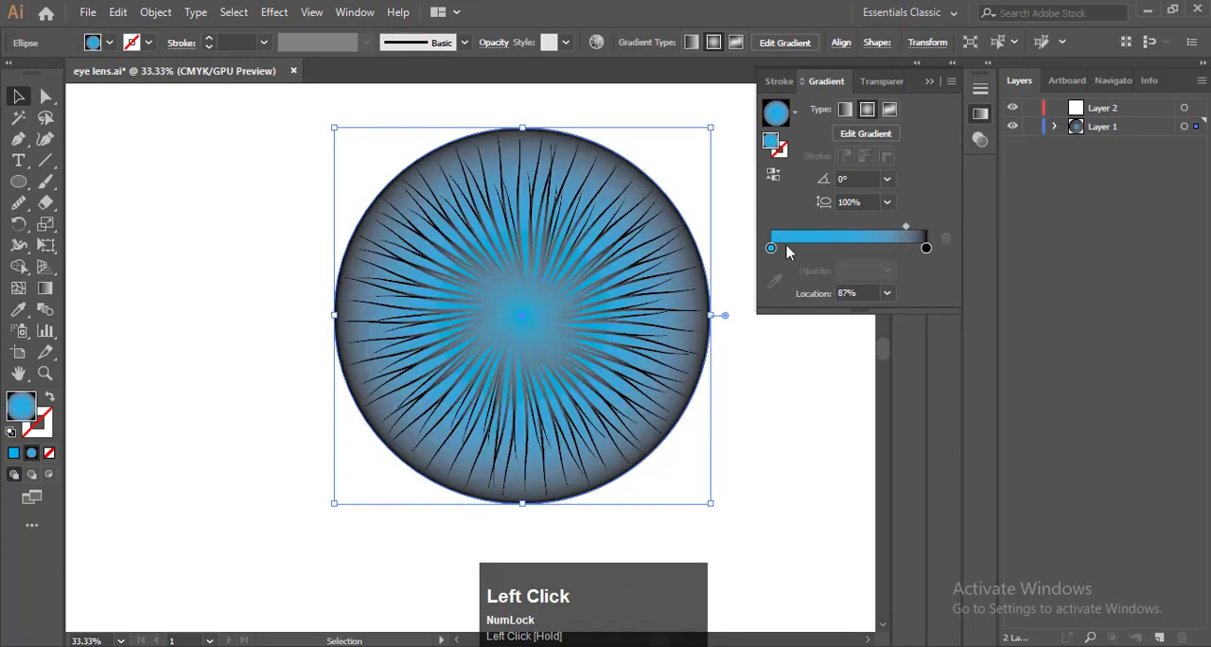
{"action": "left_click", "coordinate": [793, 112]}
{"action": "left_click", "coordinate": [794, 112]}
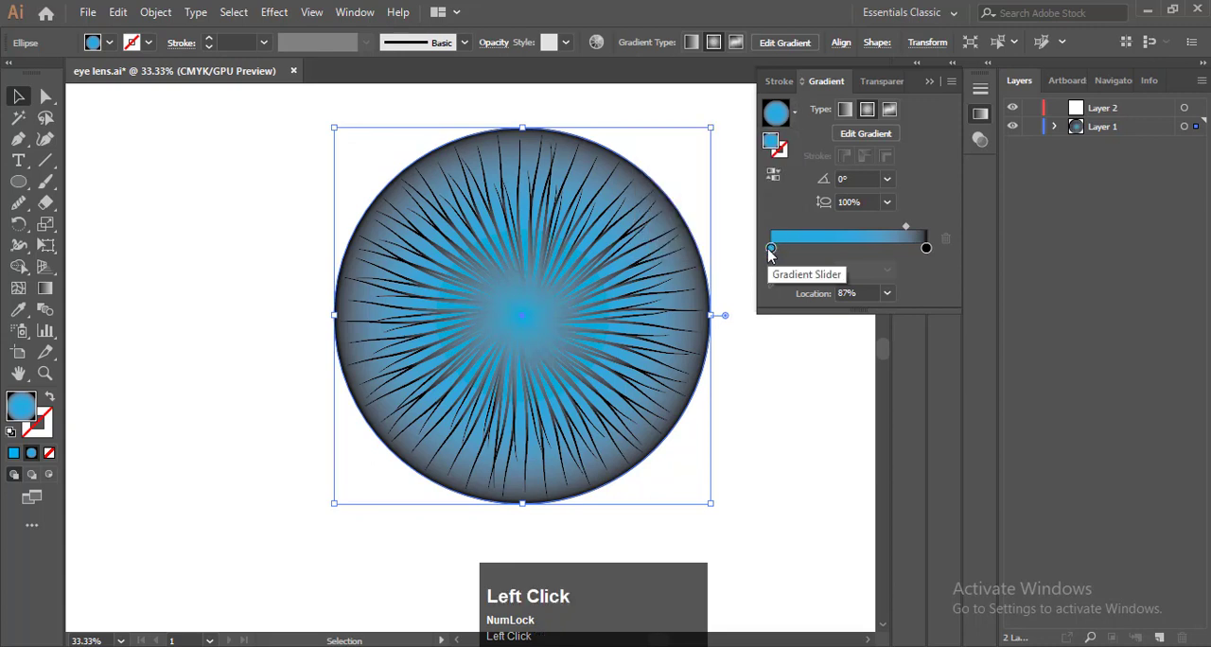
Recolour the inner stop of the outer circle's gradient with a teal swatch, after trying CMYK Magenta, and deselect the circle
{"action": "left_click", "coordinate": [770, 250]}
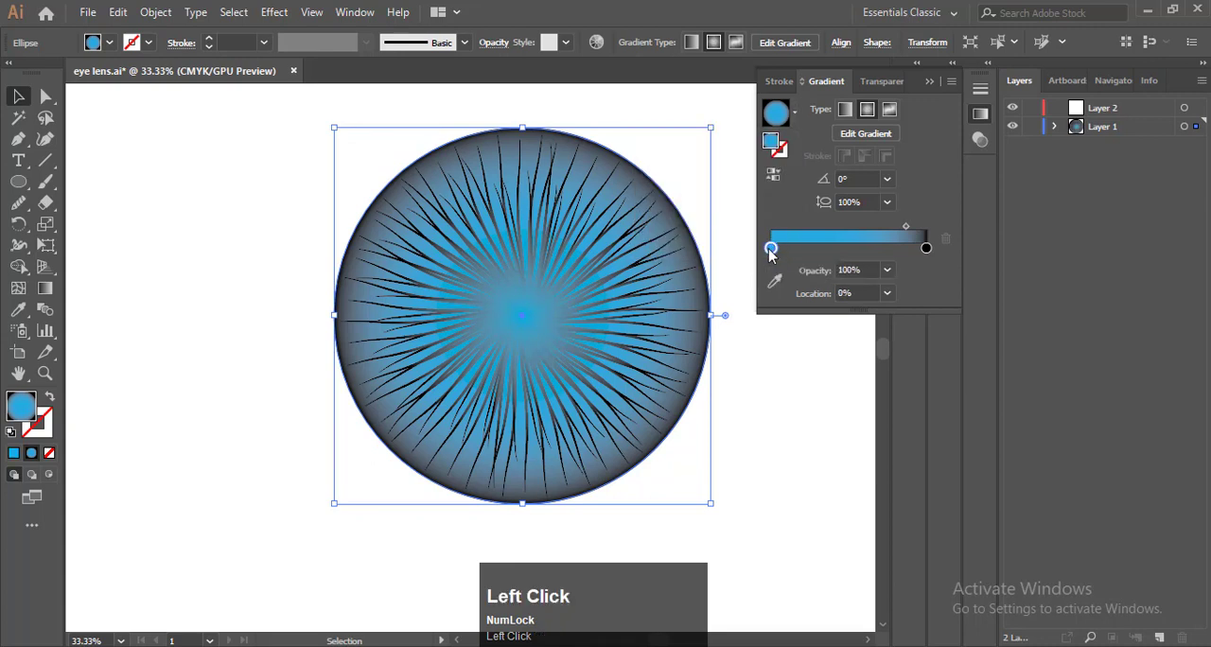
{"action": "double_click", "coordinate": [770, 250]}
{"action": "left_click", "coordinate": [809, 304]}
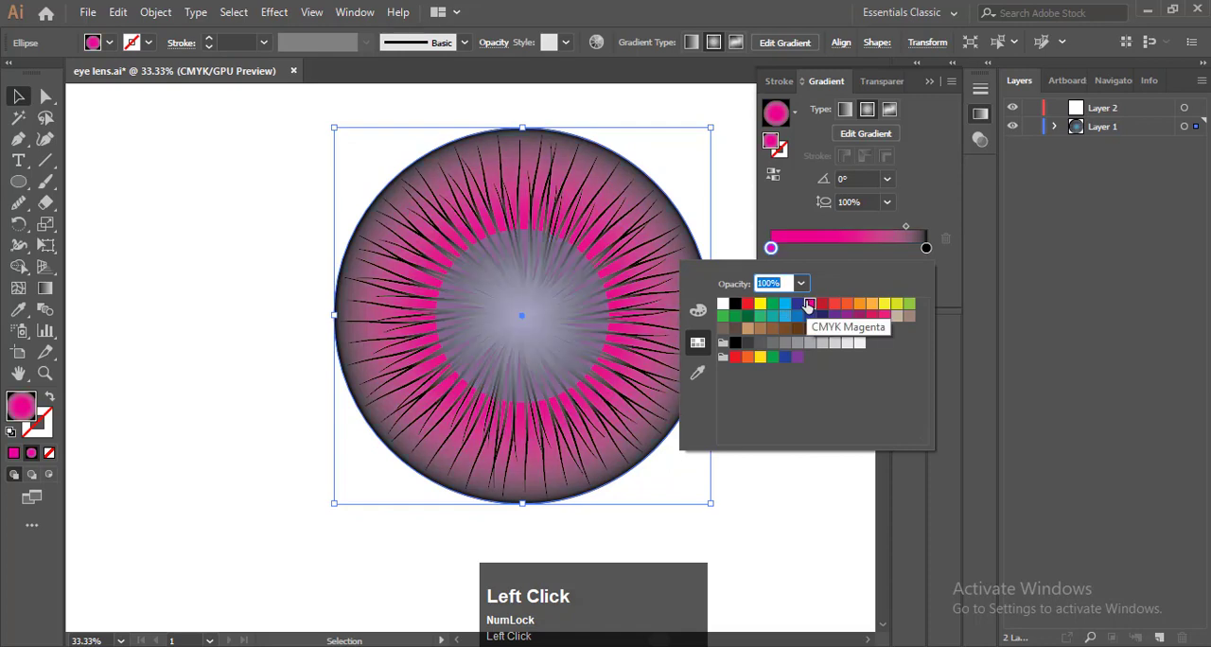
{"action": "left_click", "coordinate": [799, 304]}
{"action": "left_click", "coordinate": [772, 317]}
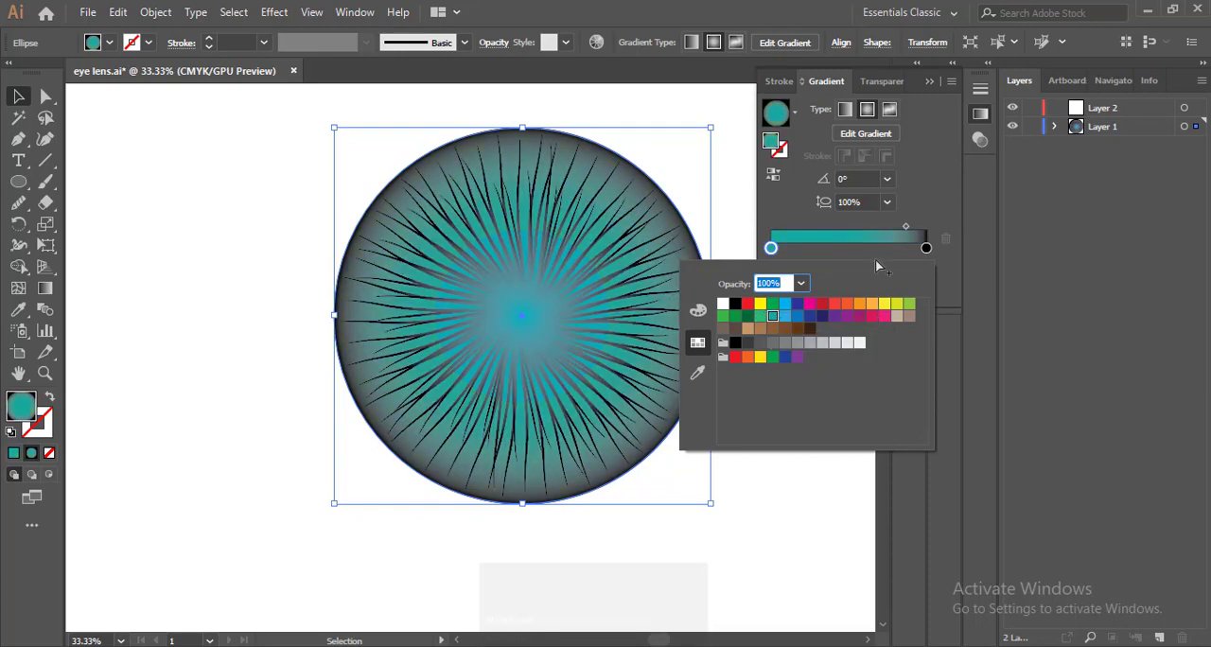
{"action": "left_click", "coordinate": [955, 287]}
{"action": "left_click", "coordinate": [932, 80]}
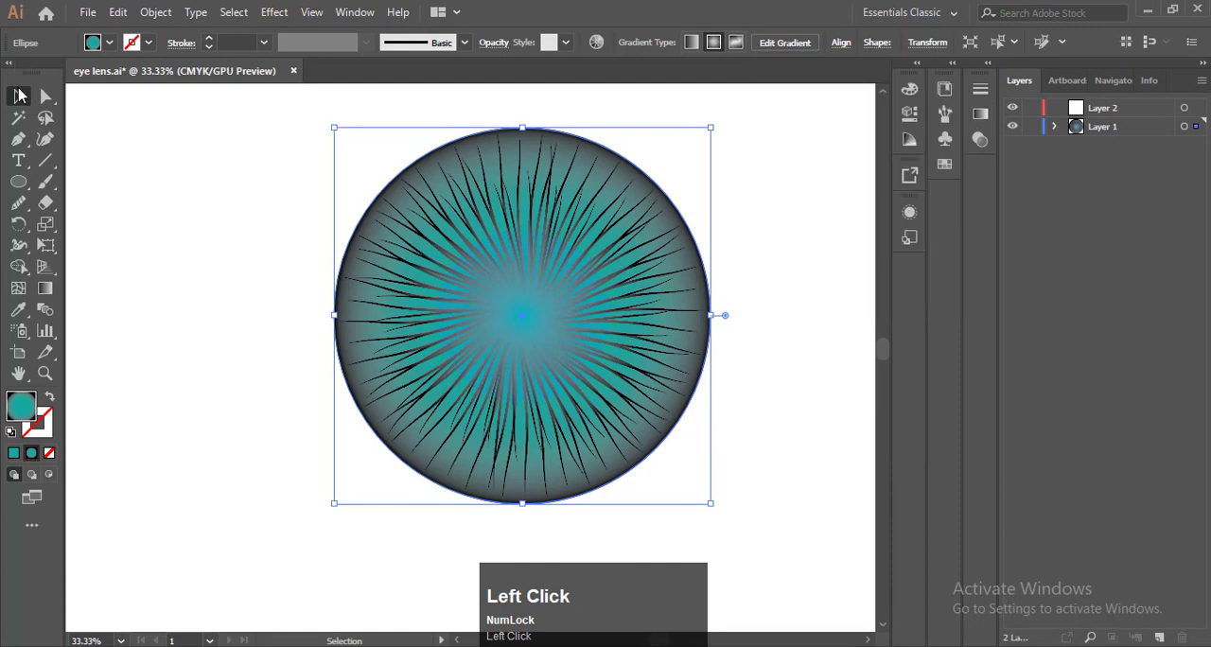
{"action": "left_click", "coordinate": [183, 200]}
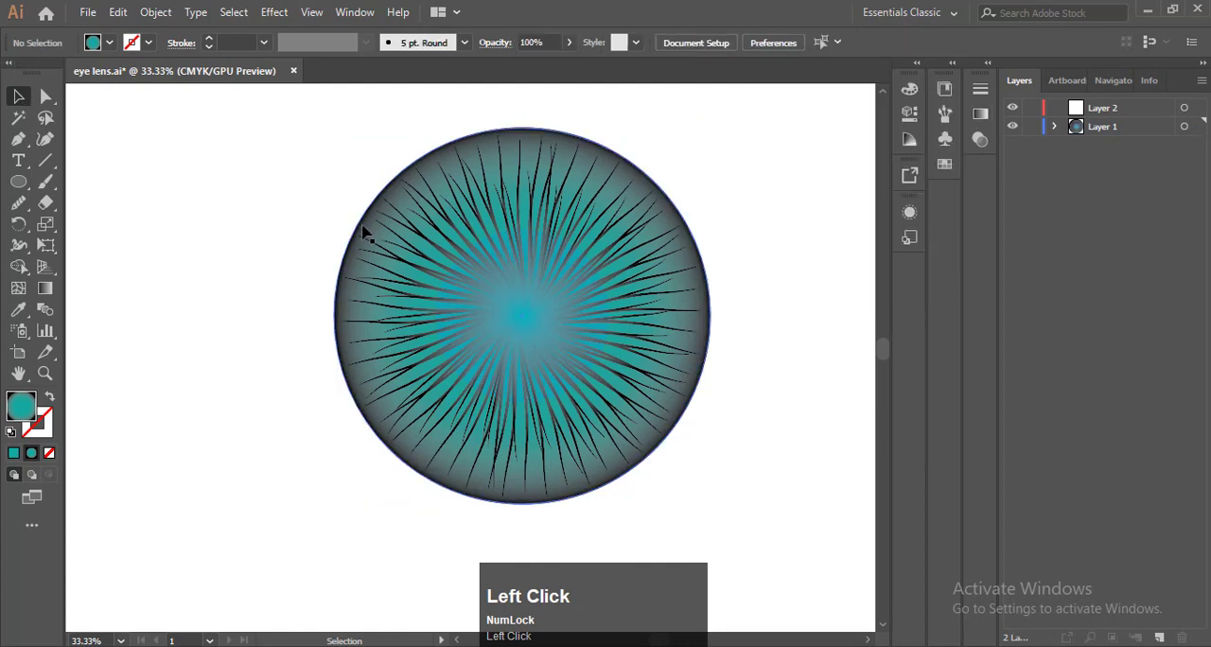
Undo the recent edits back to the blue gradient and a solid cyan inner circle with normal blending and 100% opacity
{"action": "key", "text": "F9"}
{"action": "left_click", "coordinate": [511, 292]}
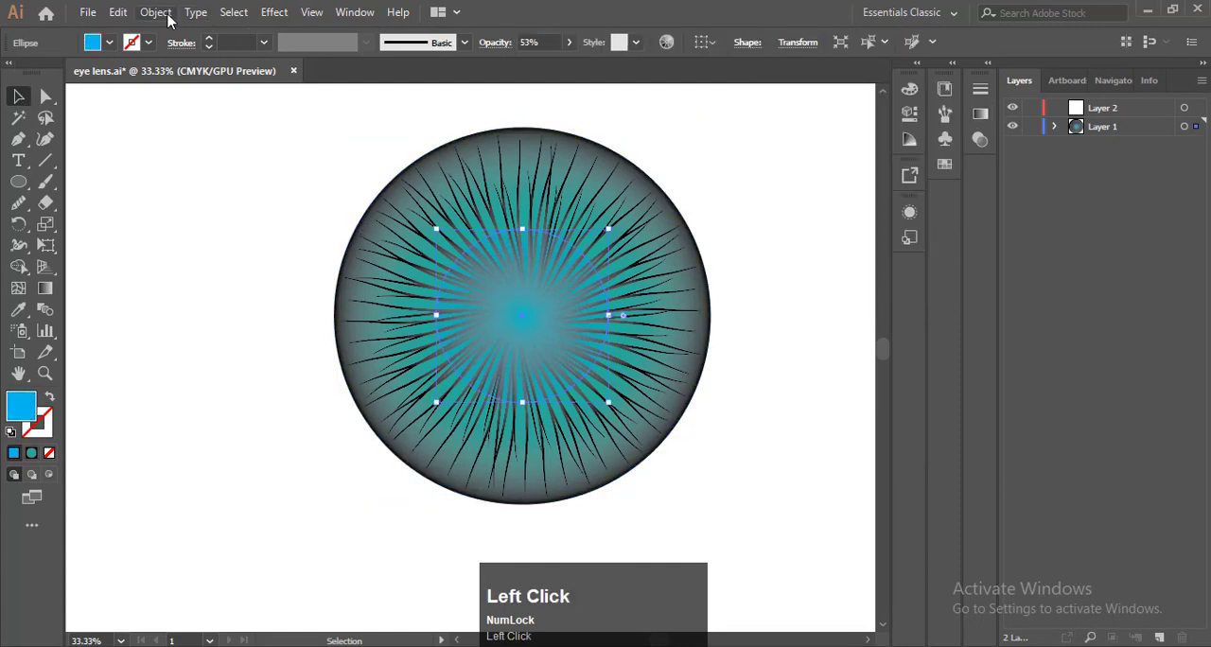
{"action": "left_click", "coordinate": [166, 17]}
{"action": "mouse_move", "coordinate": [231, 28]}
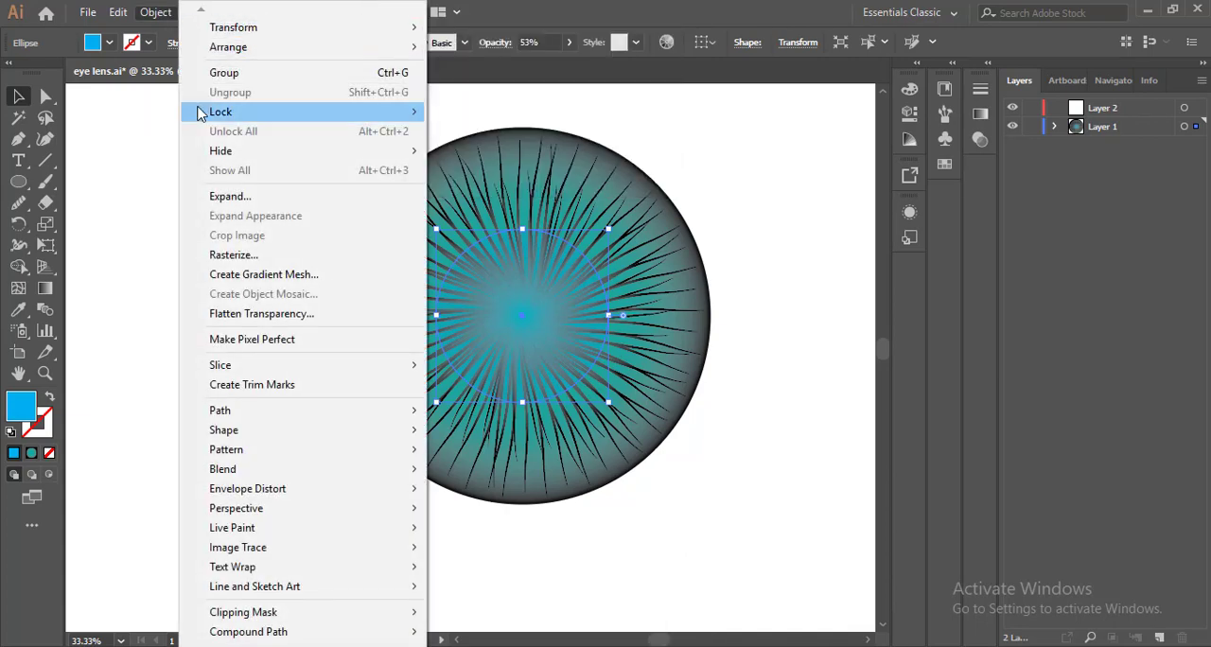
{"action": "left_click", "coordinate": [156, 116]}
{"action": "key", "text": "F9"}
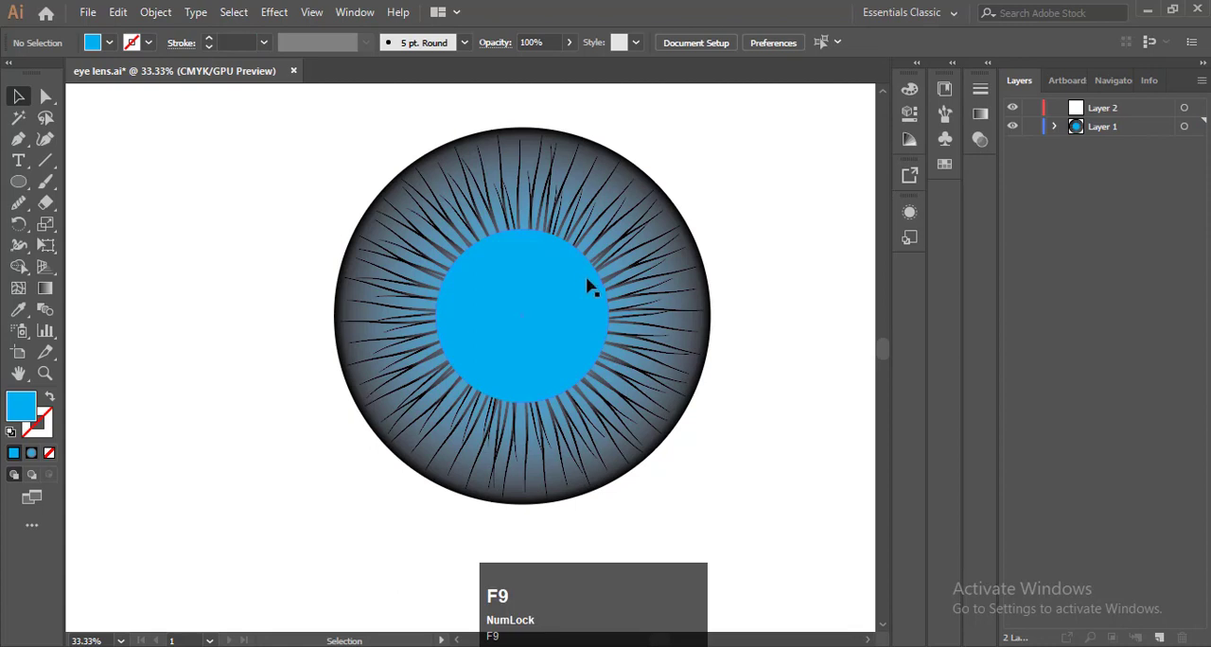
Apply a Roughen effect to the inner cyan circle with 52% relative size, detail of about 50/in and corner points
{"action": "left_click", "coordinate": [583, 290]}
{"action": "left_click", "coordinate": [155, 13]}
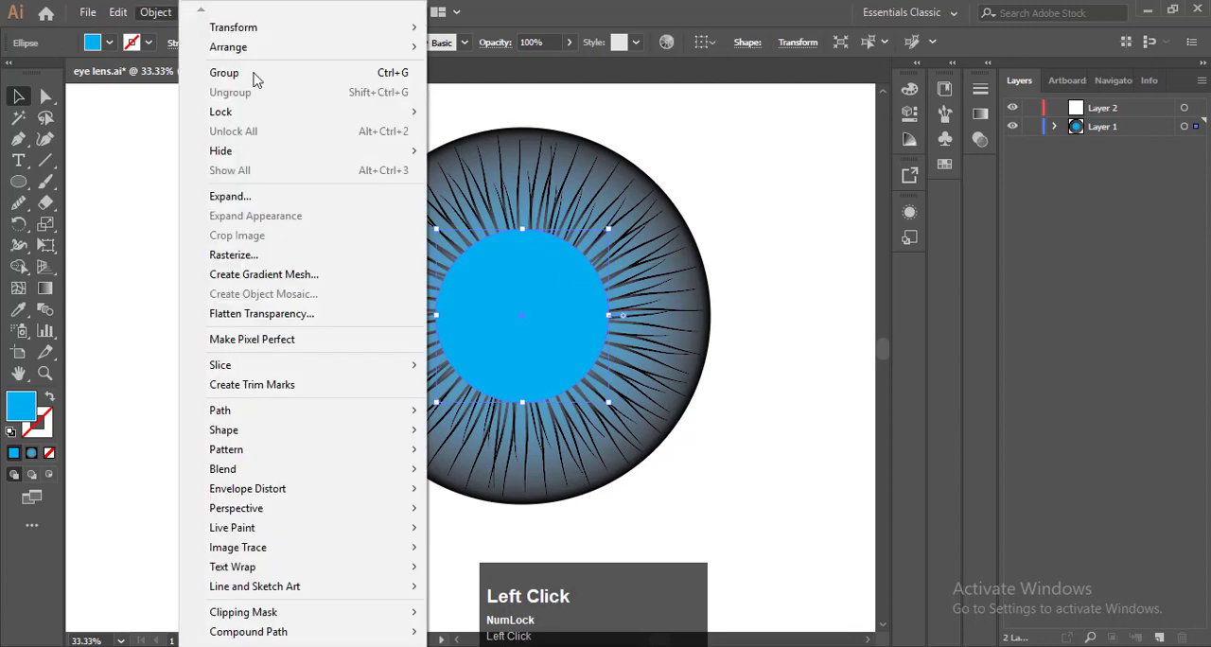
{"action": "left_click", "coordinate": [163, 15]}
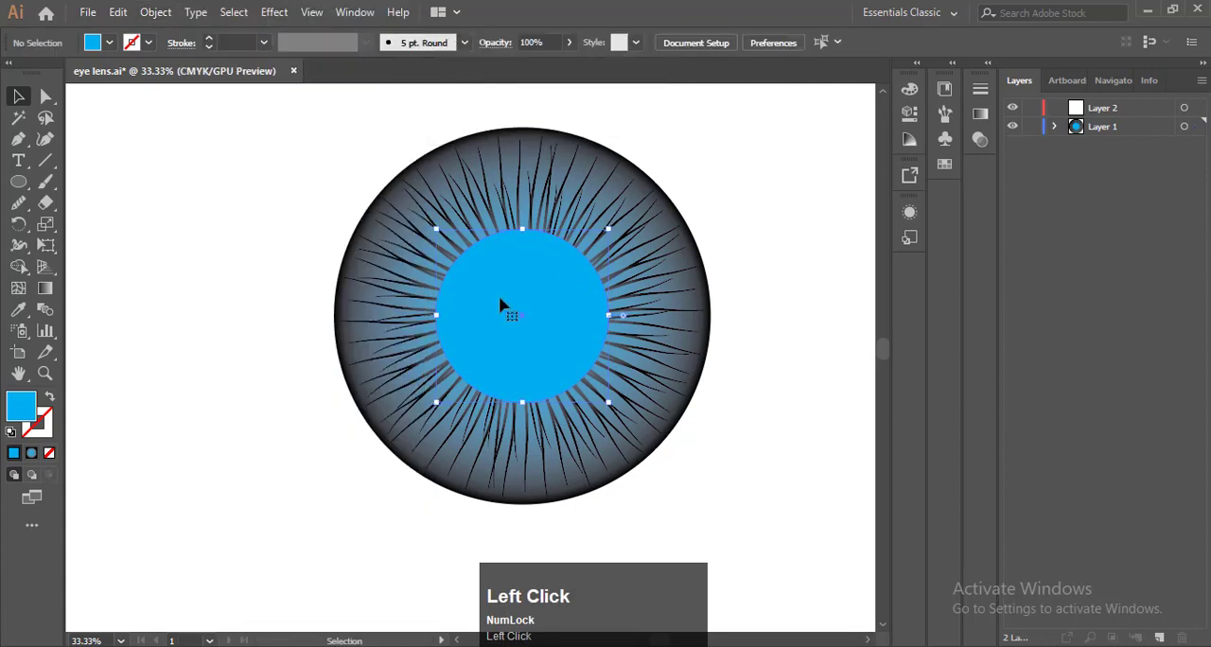
{"action": "left_click", "coordinate": [274, 12]}
{"action": "mouse_move", "coordinate": [386, 157]}
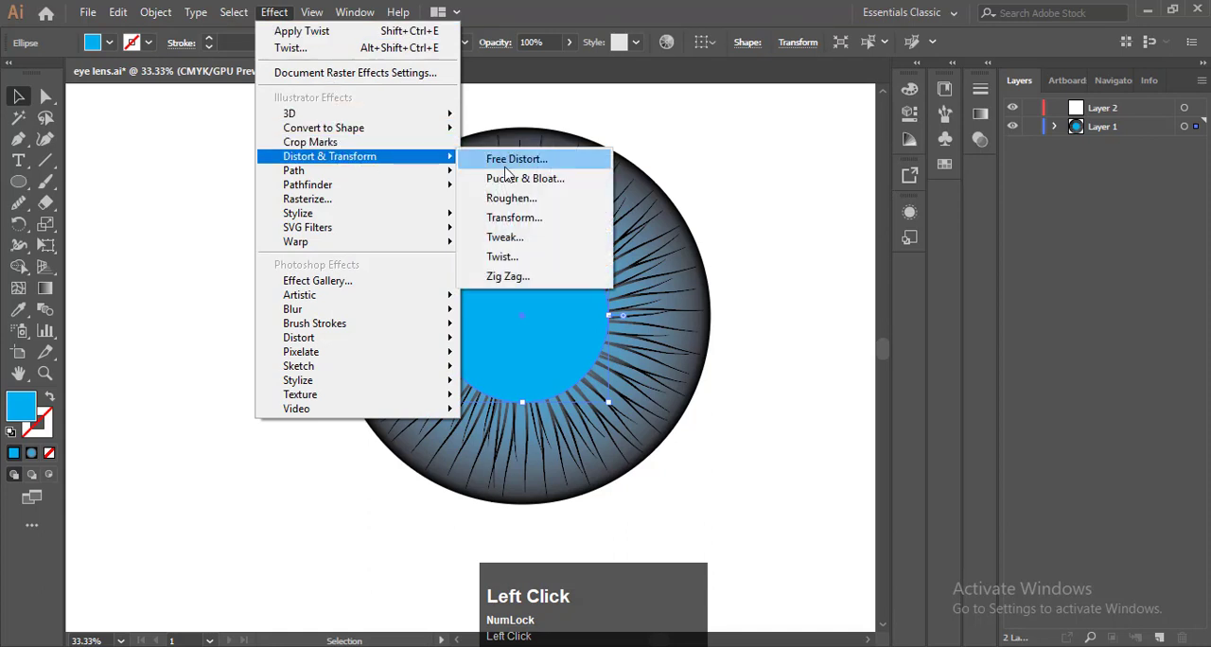
{"action": "left_click", "coordinate": [525, 200]}
{"action": "left_click_drag", "start_coordinate": [784, 249], "coordinate": [861, 248]}
{"action": "left_click_drag", "start_coordinate": [791, 297], "coordinate": [852, 303]}
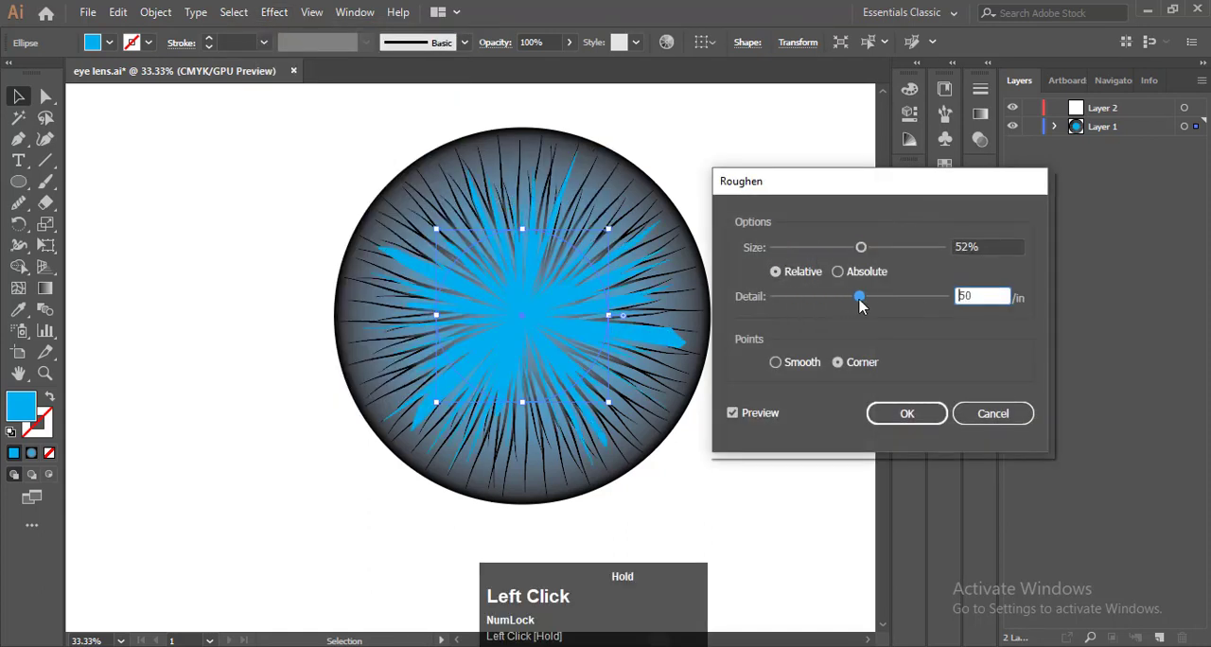
{"action": "left_click", "coordinate": [914, 410]}
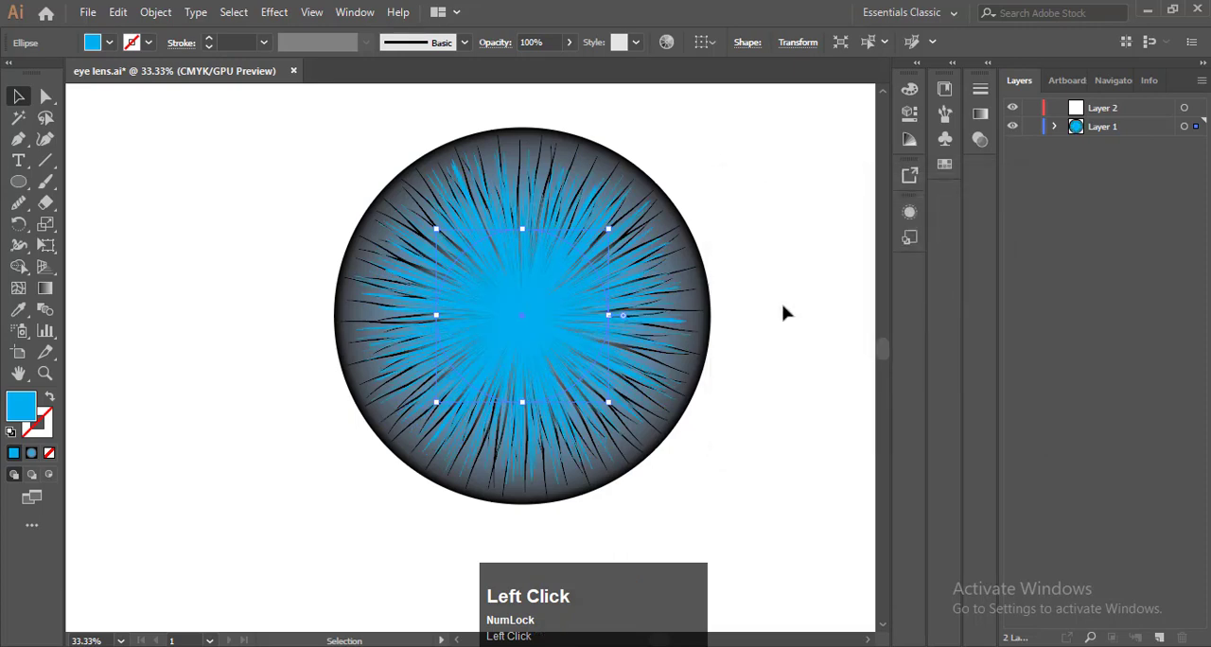
{"action": "left_click", "coordinate": [786, 311]}
Set the roughened cyan circle's blend mode to Overlay, after trying Hue, Color Burn and Color Dodge, and deselect it
{"action": "left_click", "coordinate": [596, 280]}
{"action": "left_click", "coordinate": [979, 142]}
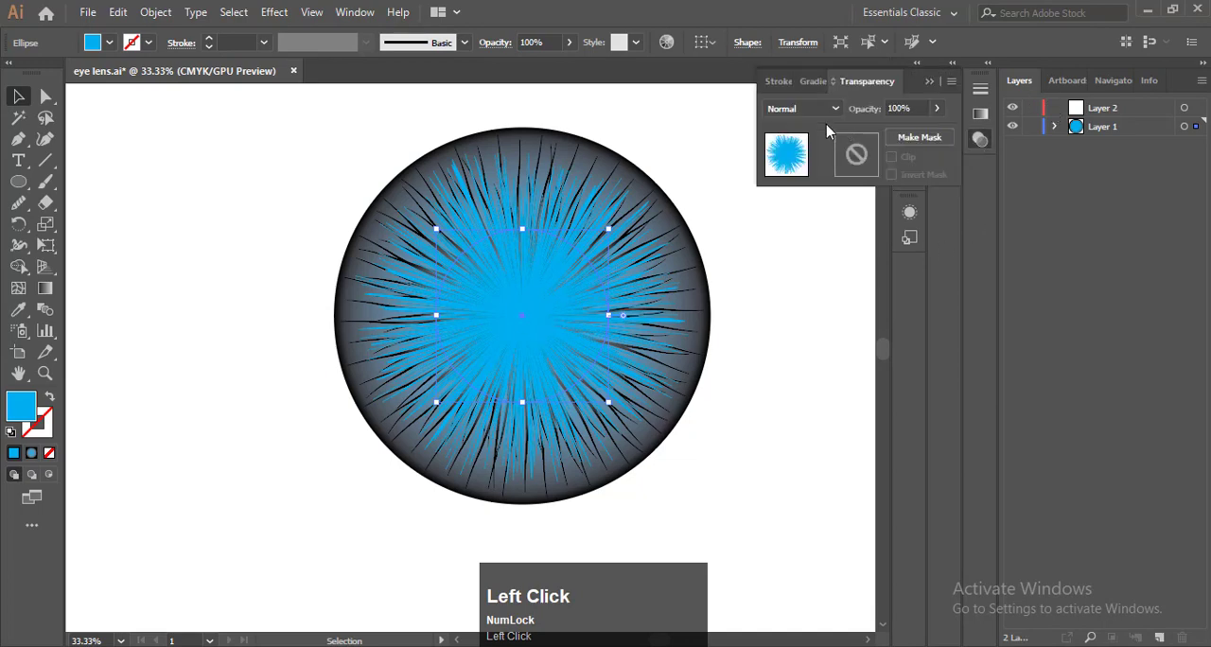
{"action": "left_click", "coordinate": [800, 108]}
{"action": "left_click", "coordinate": [811, 384]}
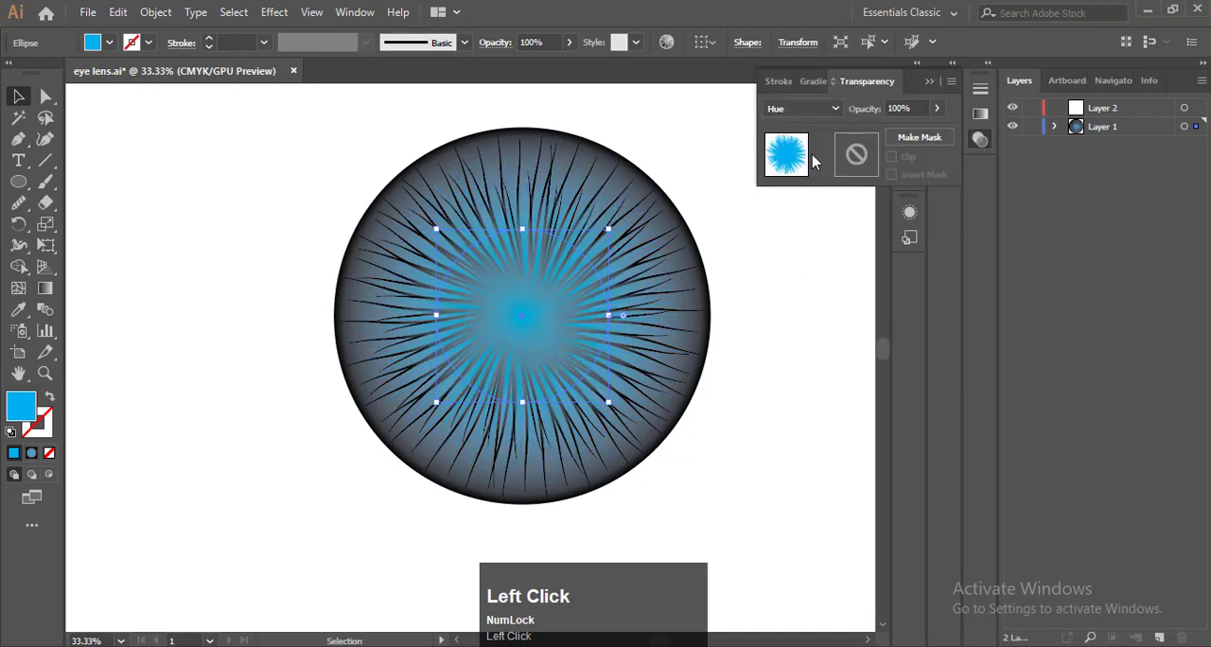
{"action": "left_click", "coordinate": [826, 106]}
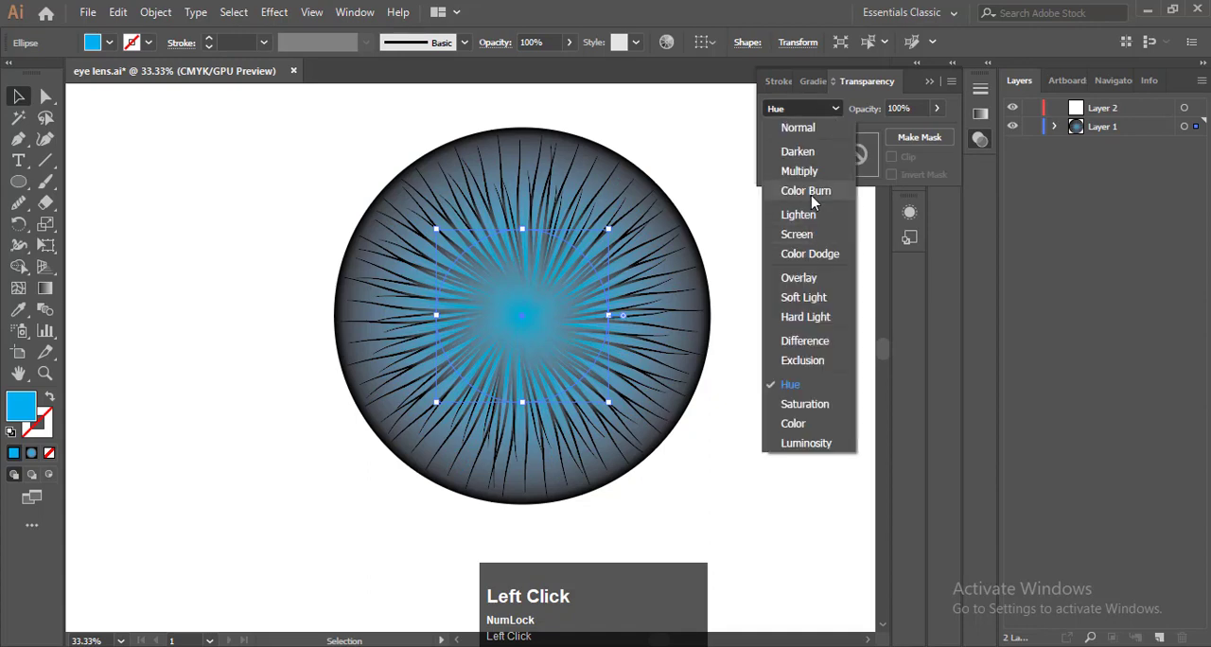
{"action": "left_click", "coordinate": [811, 195]}
{"action": "left_click", "coordinate": [820, 108]}
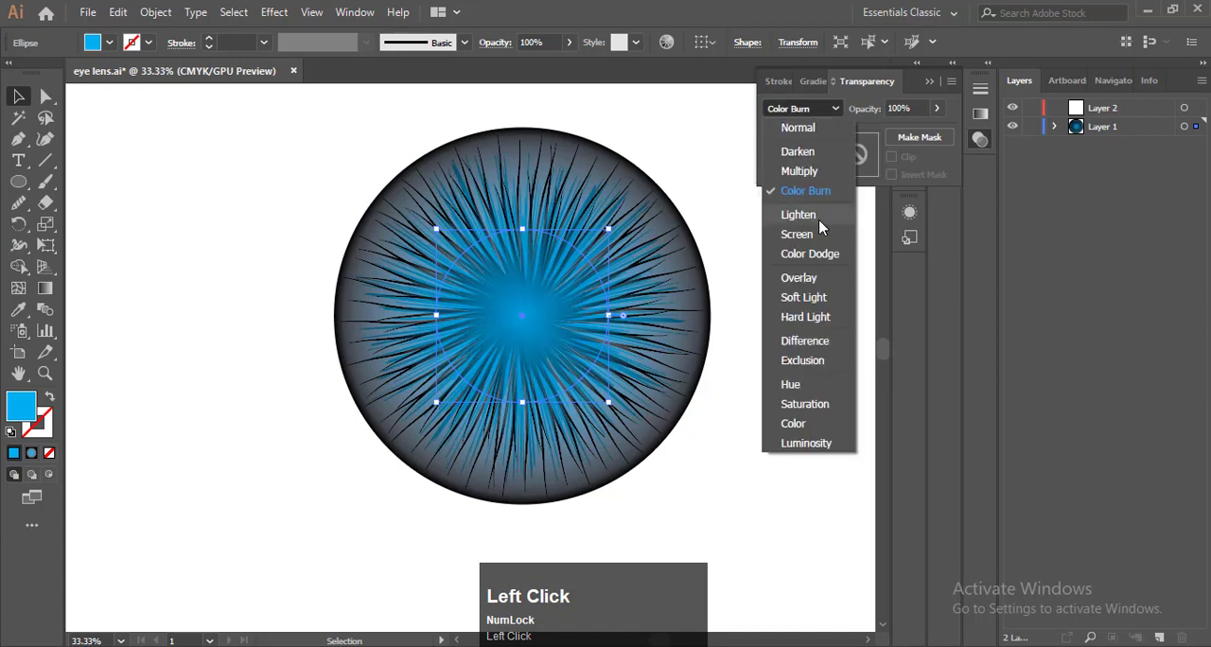
{"action": "left_click", "coordinate": [812, 217]}
{"action": "left_click", "coordinate": [819, 107]}
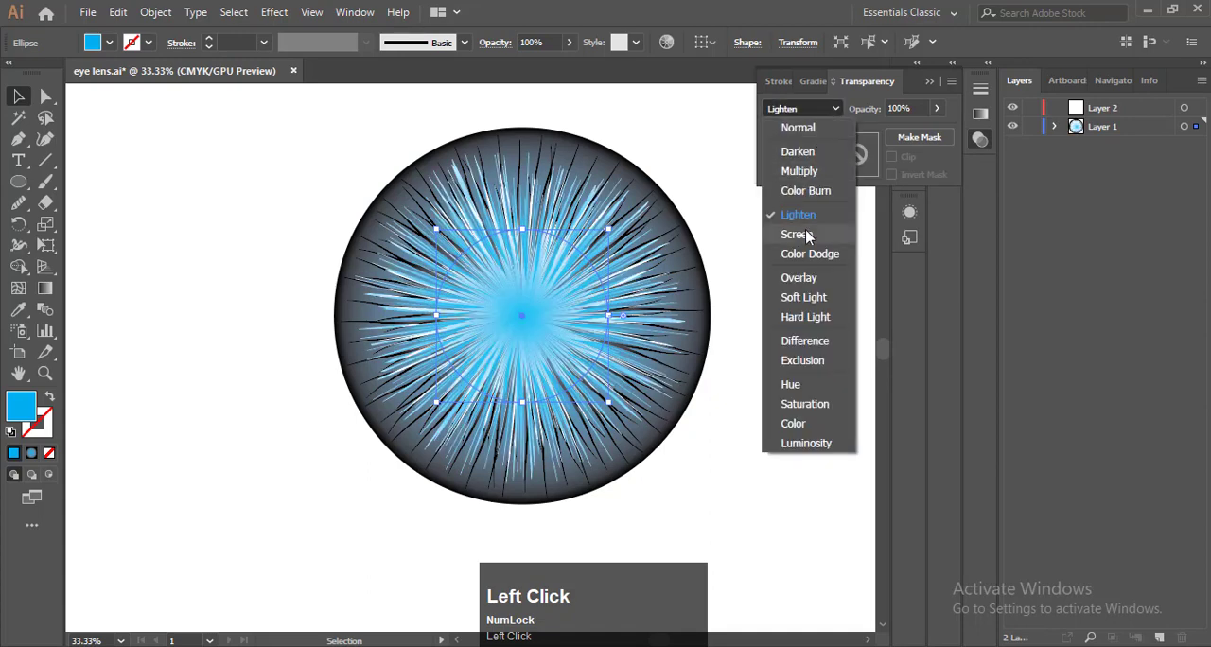
{"action": "left_click", "coordinate": [824, 273]}
{"action": "left_click", "coordinate": [759, 279]}
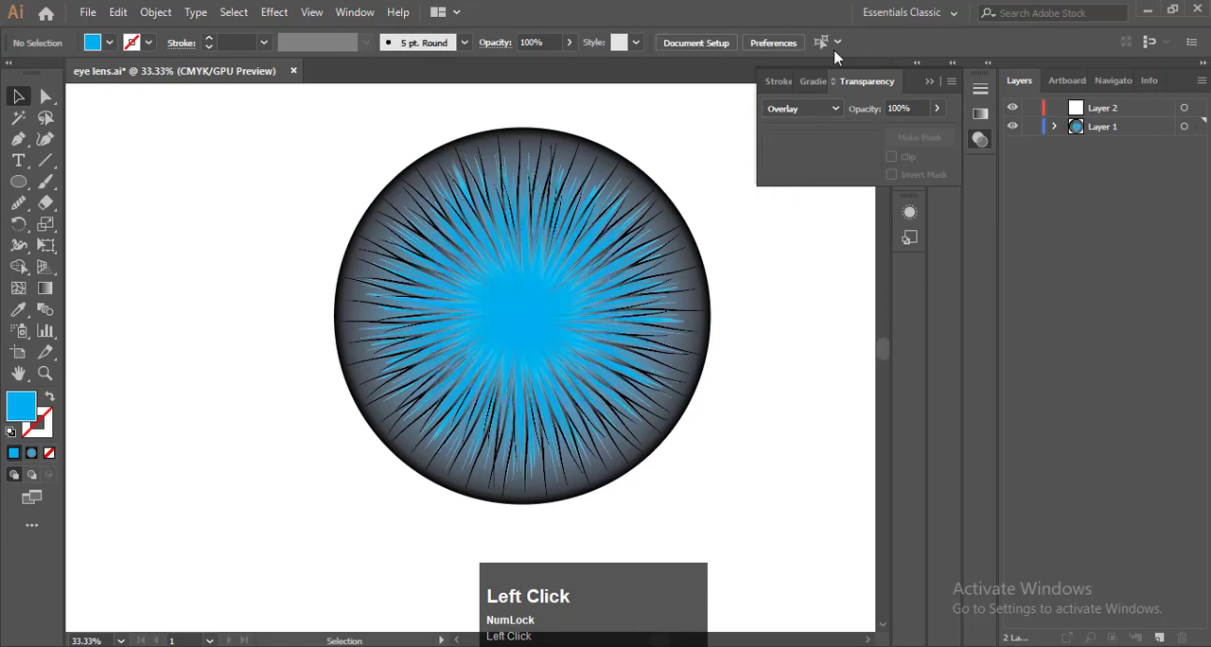
{"action": "left_click", "coordinate": [928, 85]}
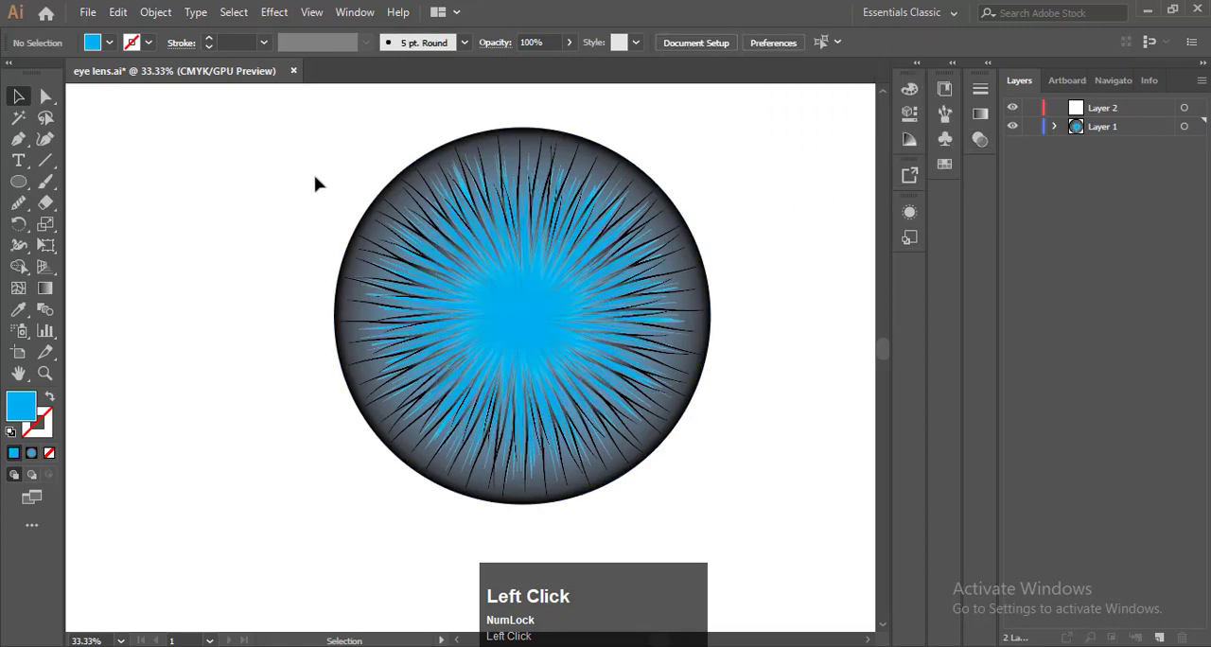
Lower the opacity of the roughened cyan circle to about 54% and deselect it
{"action": "key", "text": "F9"}
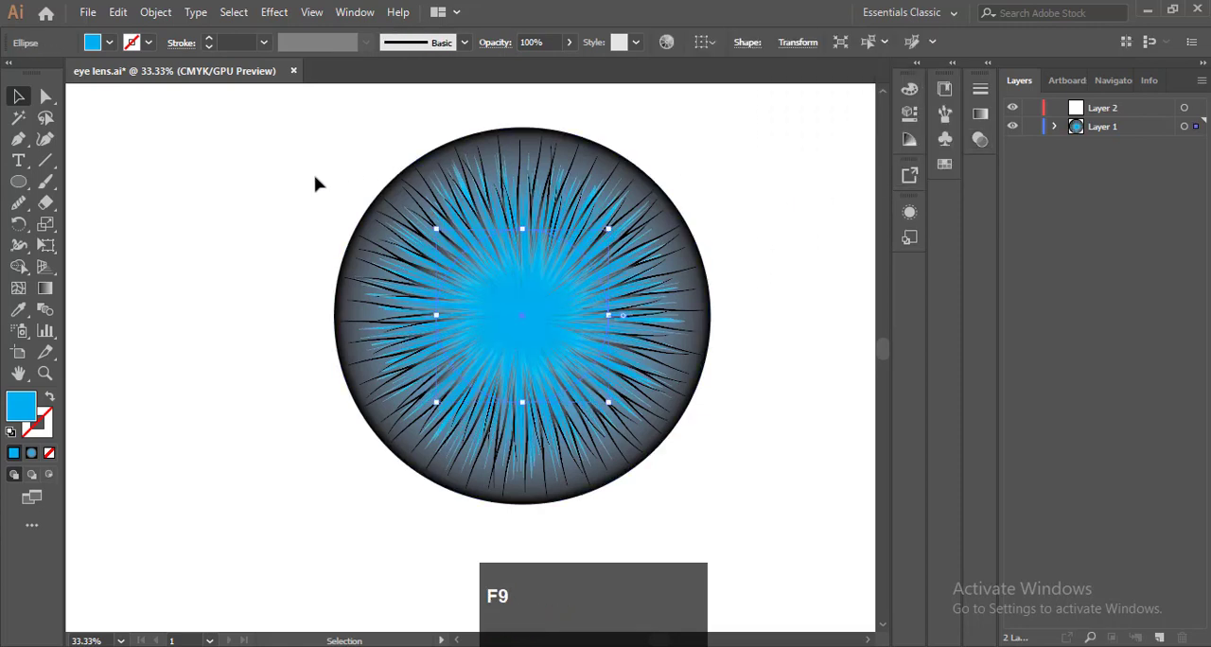
{"action": "left_click", "coordinate": [570, 42]}
{"action": "left_click_drag", "start_coordinate": [568, 65], "coordinate": [547, 67]}
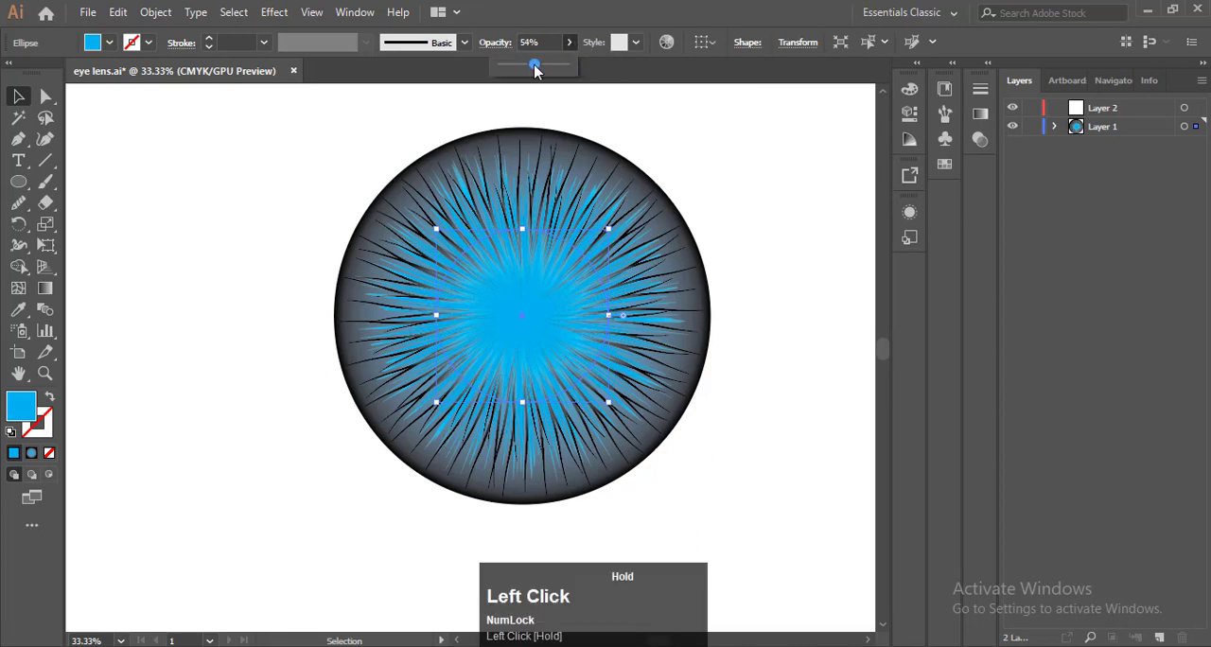
{"action": "left_click", "coordinate": [712, 176]}
Recolour the outer circle's radial gradient from blue to teal, with the teal stop at a location of about 55%
{"action": "key", "text": "F9"}
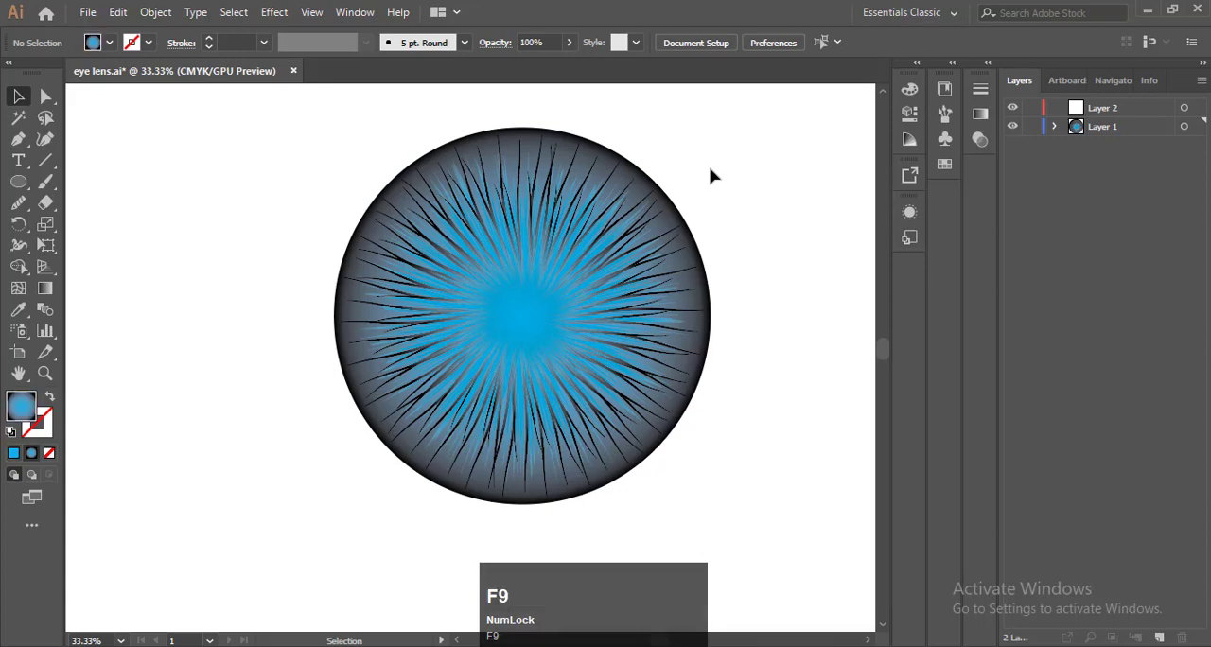
{"action": "left_click", "coordinate": [673, 223]}
{"action": "key", "text": "F9"}
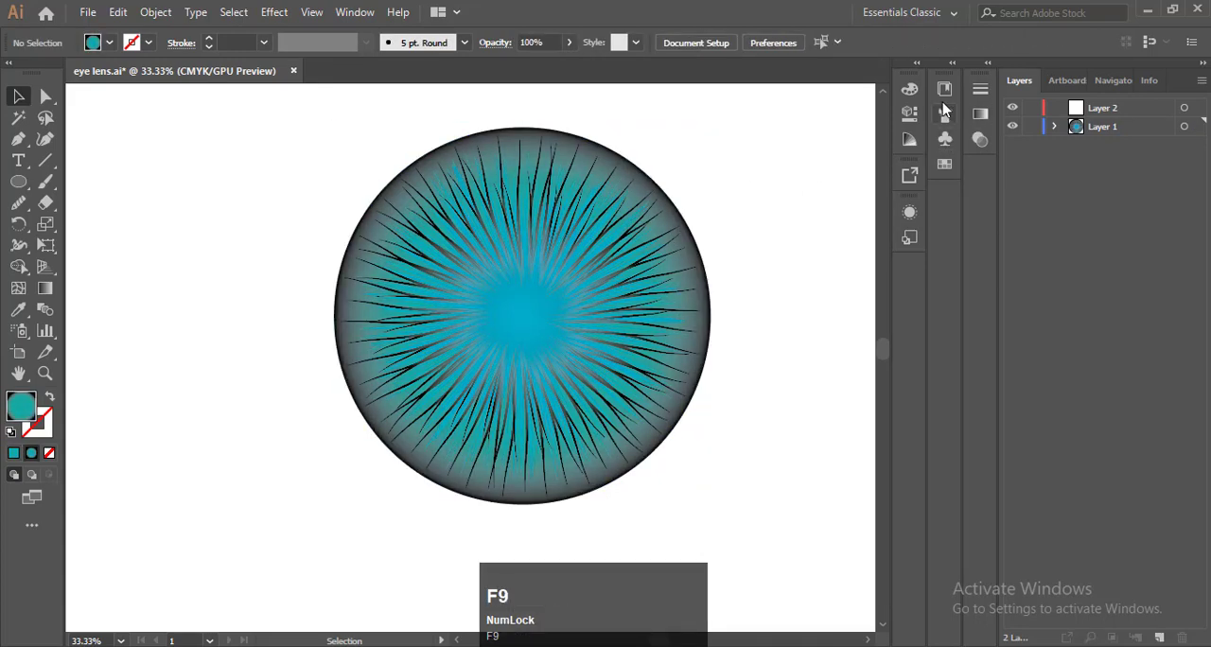
Try a grey centre stop in the radial gradient with the teal stop moved to about 51%, without any object selected
{"action": "left_click", "coordinate": [979, 115]}
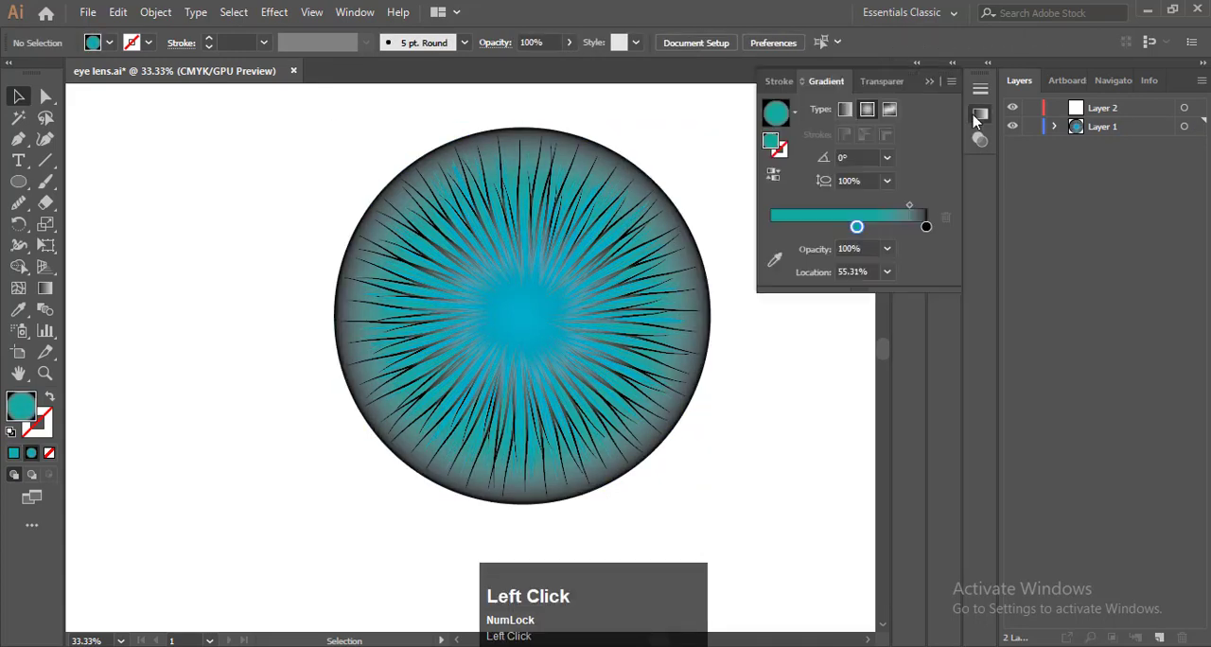
{"action": "left_click", "coordinate": [778, 228]}
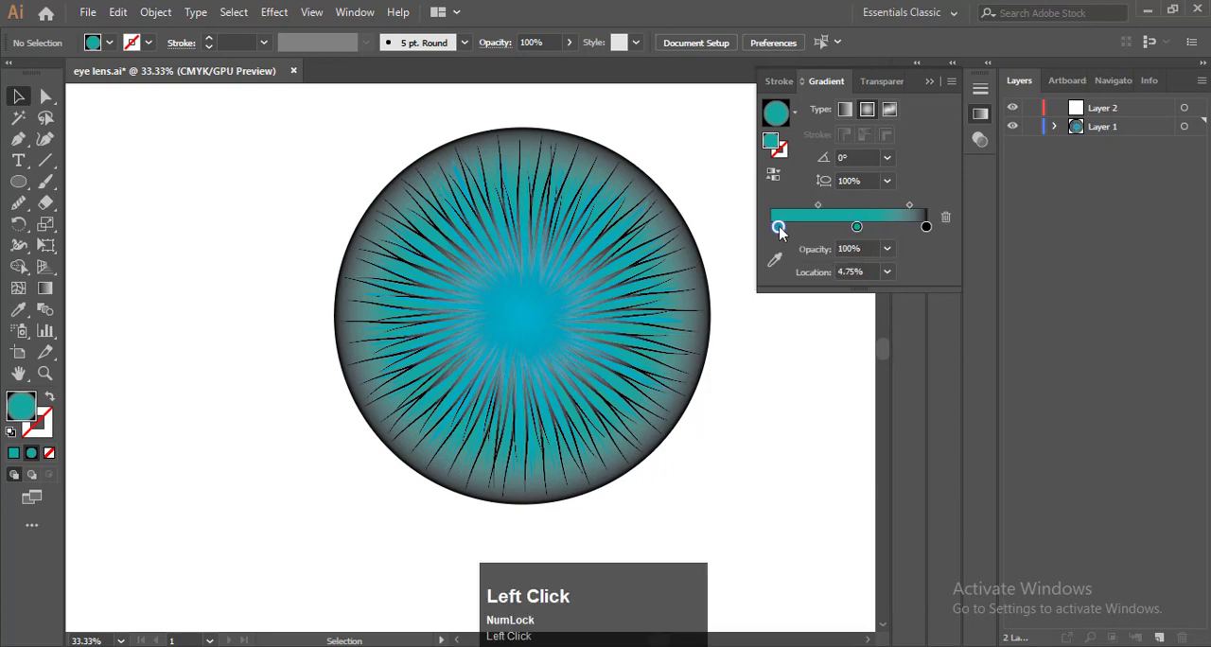
{"action": "double_click", "coordinate": [777, 228]}
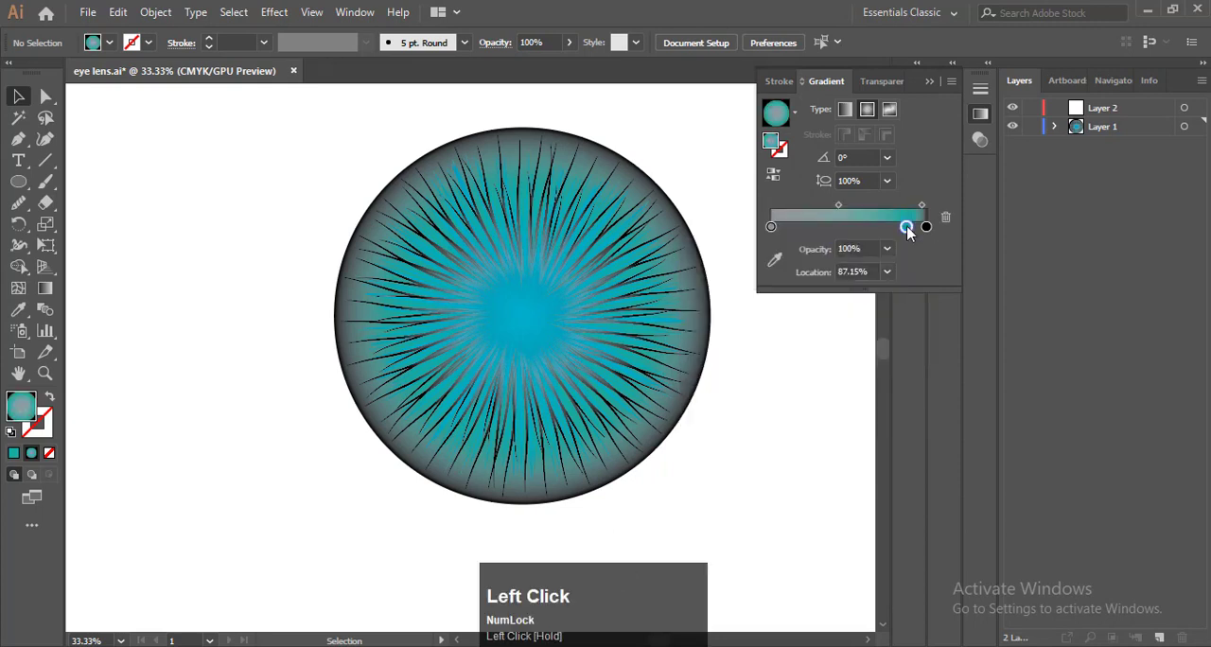
{"action": "left_click_drag", "start_coordinate": [906, 228], "coordinate": [849, 228]}
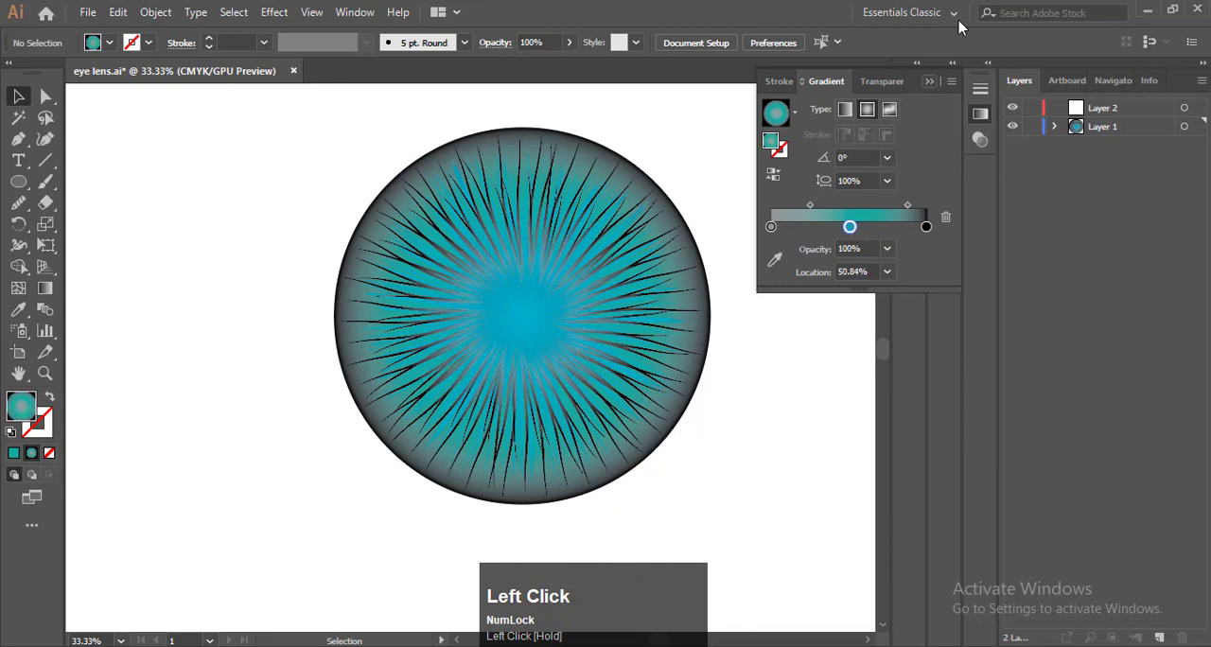
{"action": "left_click", "coordinate": [929, 83]}
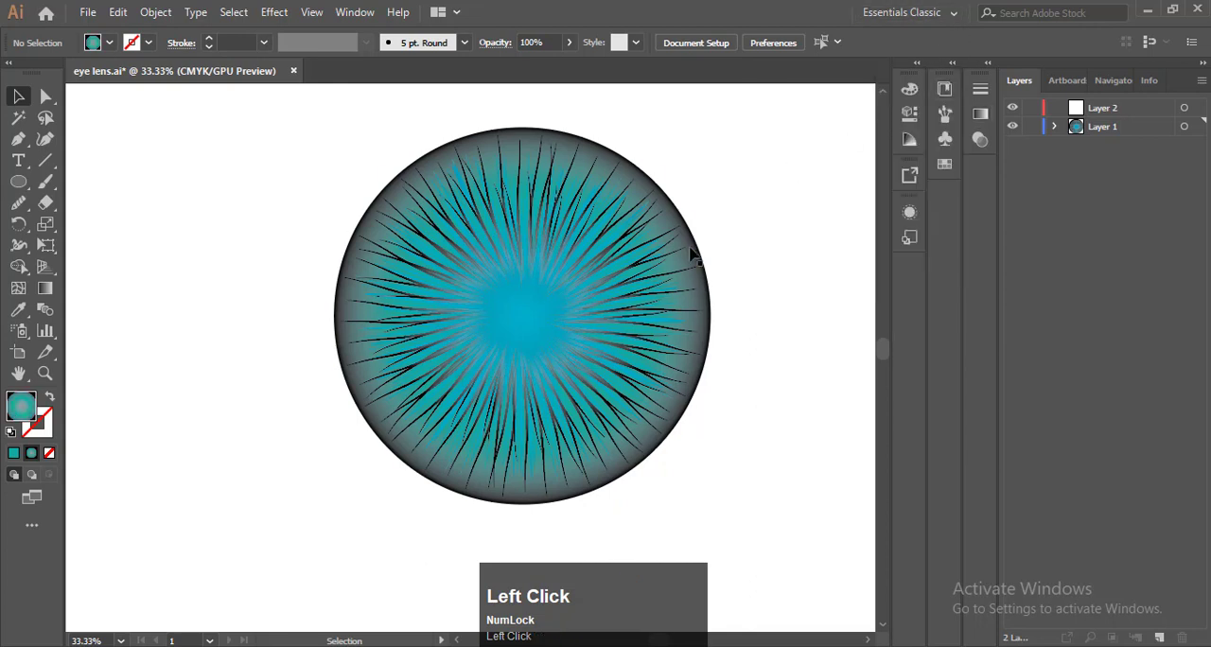
Check the outer circle's gradient, deselect the circle and undo the last move of the teal stop
{"action": "left_click", "coordinate": [692, 247]}
{"action": "left_click", "coordinate": [980, 114]}
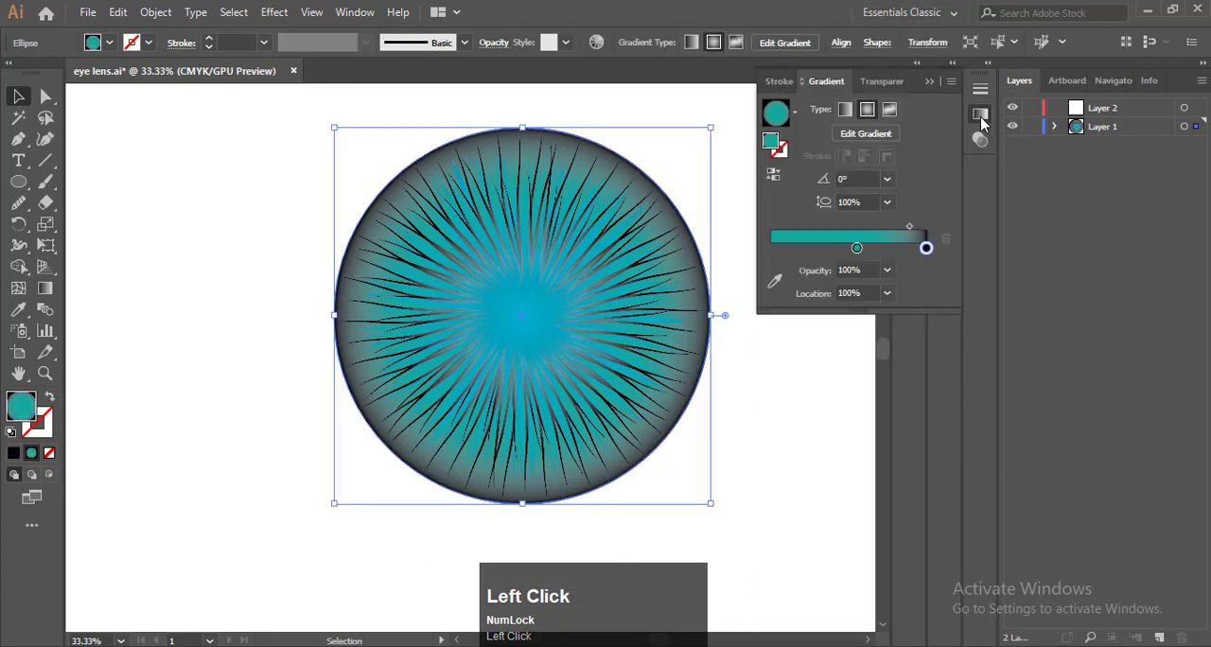
{"action": "left_click", "coordinate": [733, 126]}
{"action": "key", "text": "ctrl+z"}
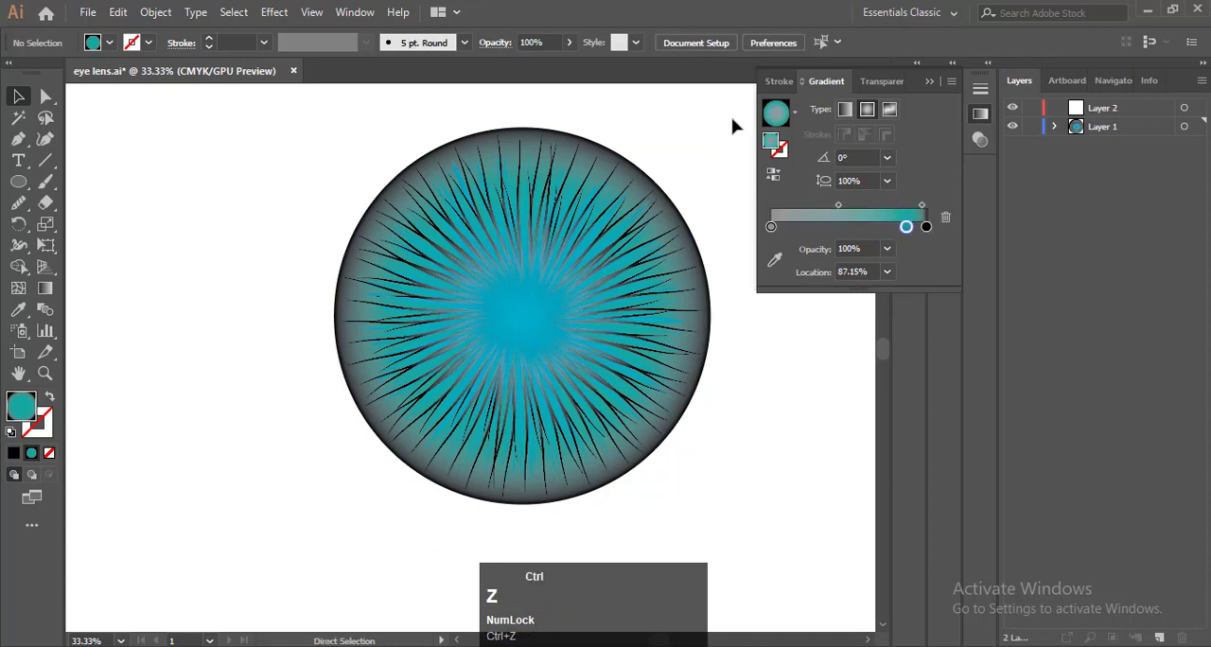
Undo the trial gradient edits made without a selection, back to the gradient with only the teal and black stops
{"action": "key", "text": "ctrl+z"}
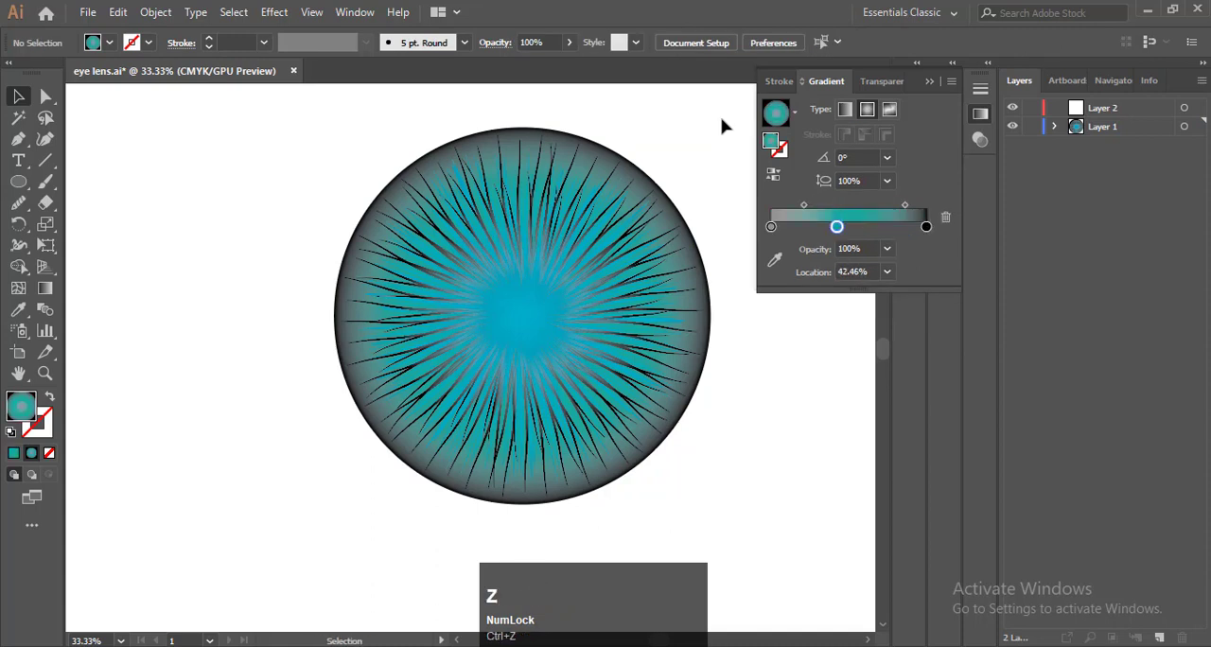
{"action": "left_click", "coordinate": [721, 127]}
{"action": "left_click", "coordinate": [696, 234]}
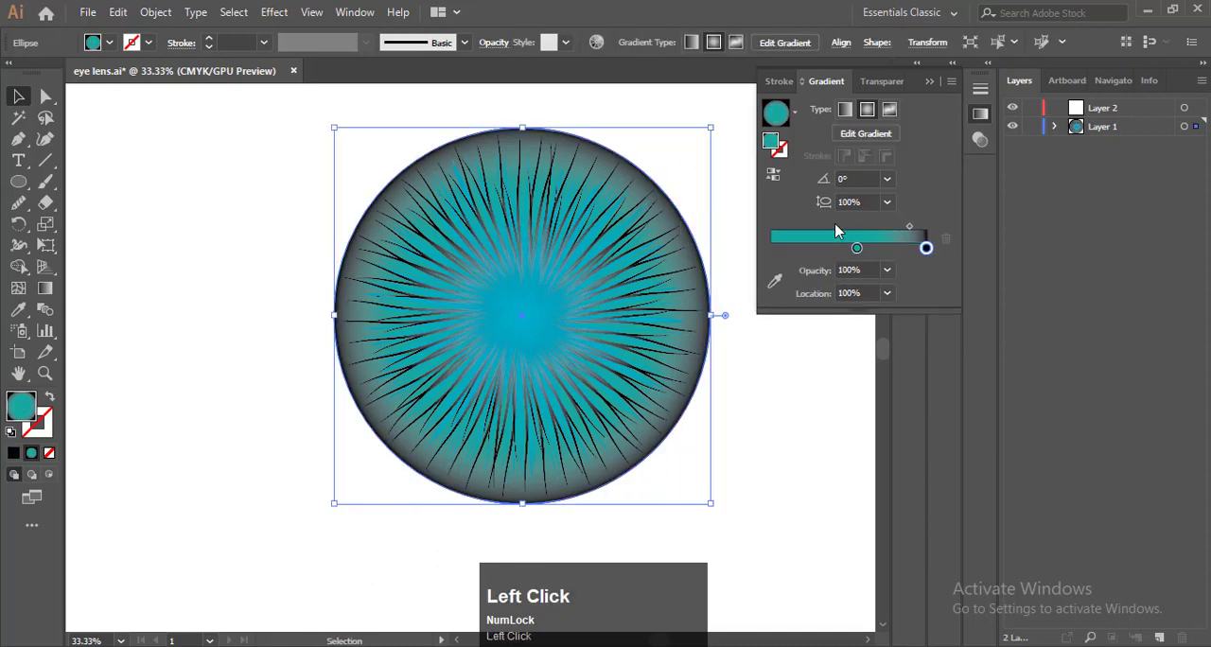
{"action": "left_click", "coordinate": [776, 247]}
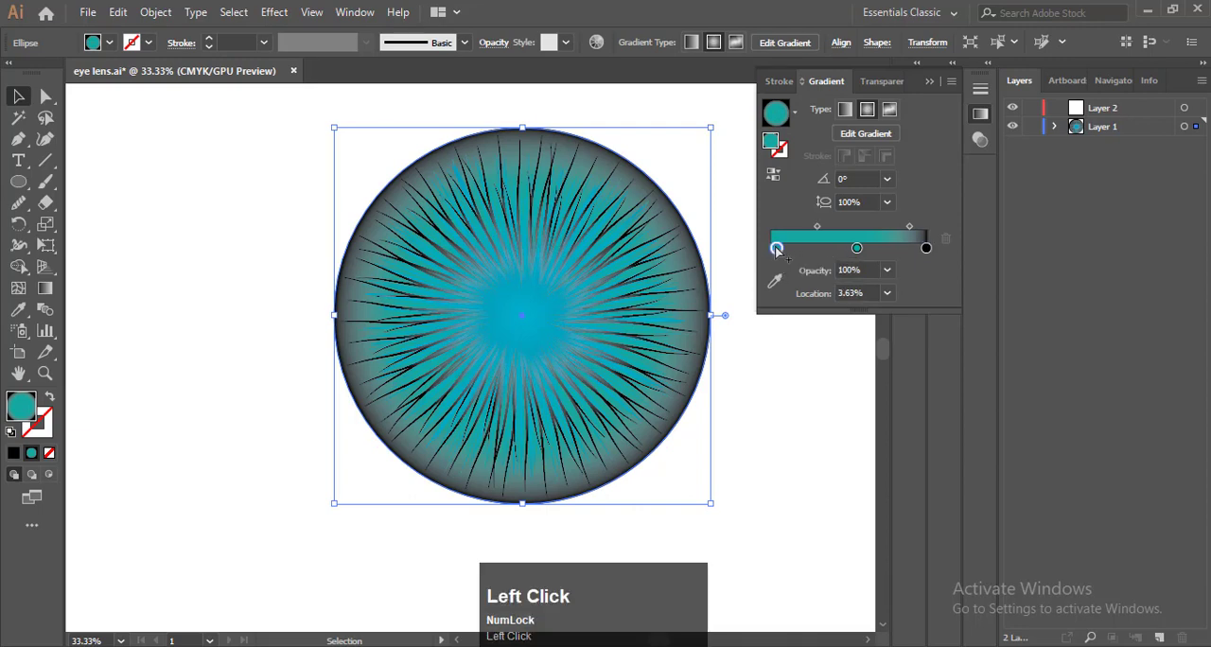
{"action": "left_click", "coordinate": [748, 186]}
{"action": "key", "text": "ctrl+z"}
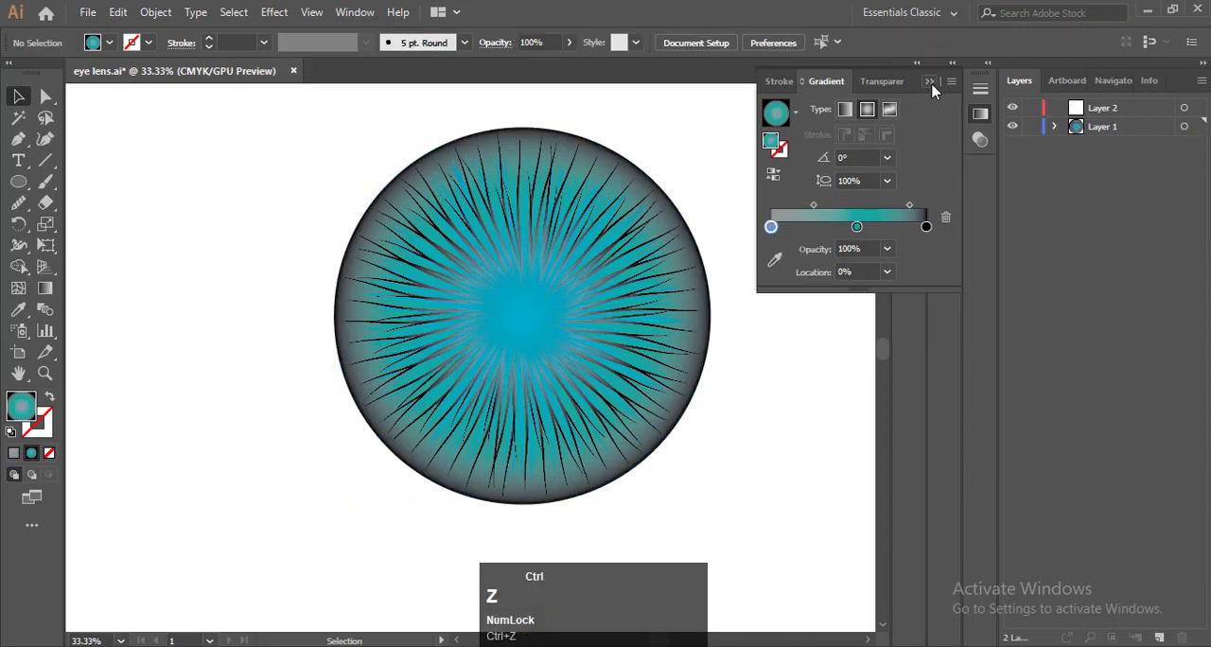
{"action": "key", "text": "ctrl+z"}
{"action": "key", "text": "ctrl+z"}
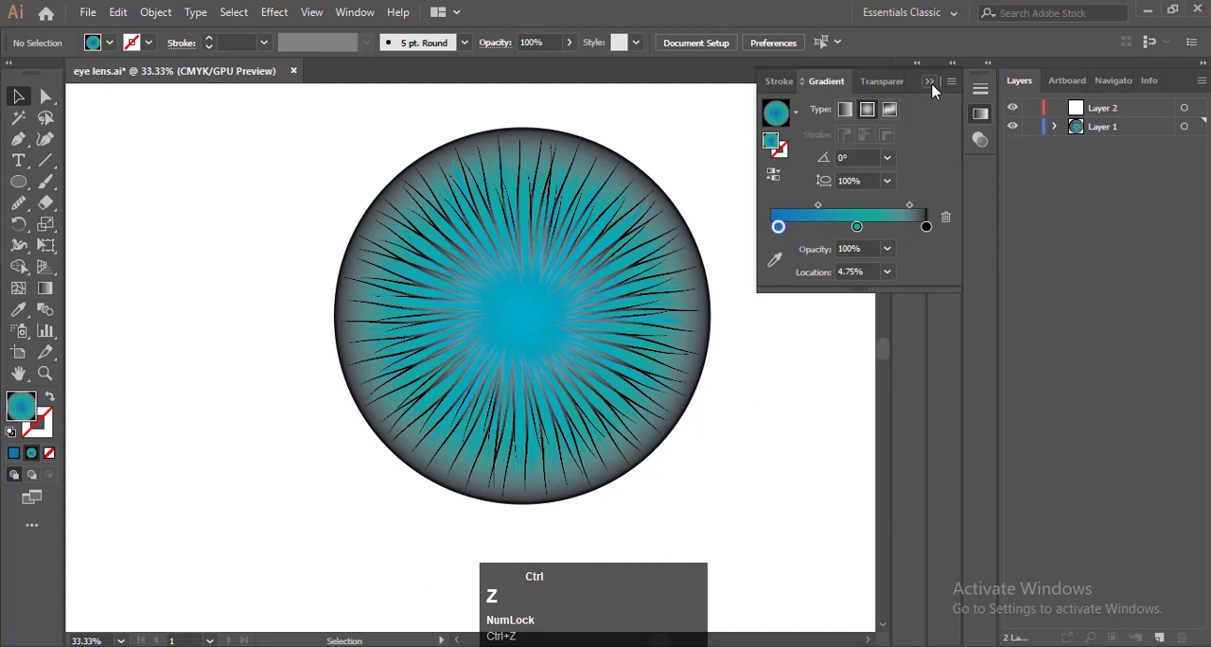
{"action": "key", "text": "ctrl+z"}
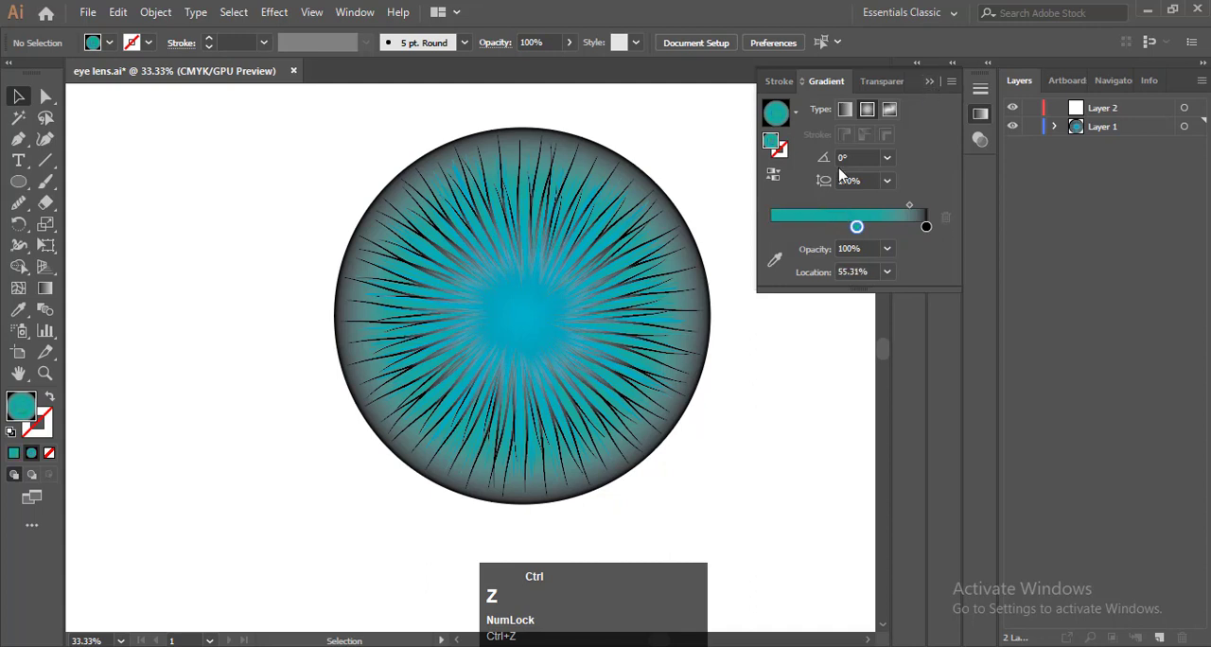
{"action": "left_click", "coordinate": [770, 171]}
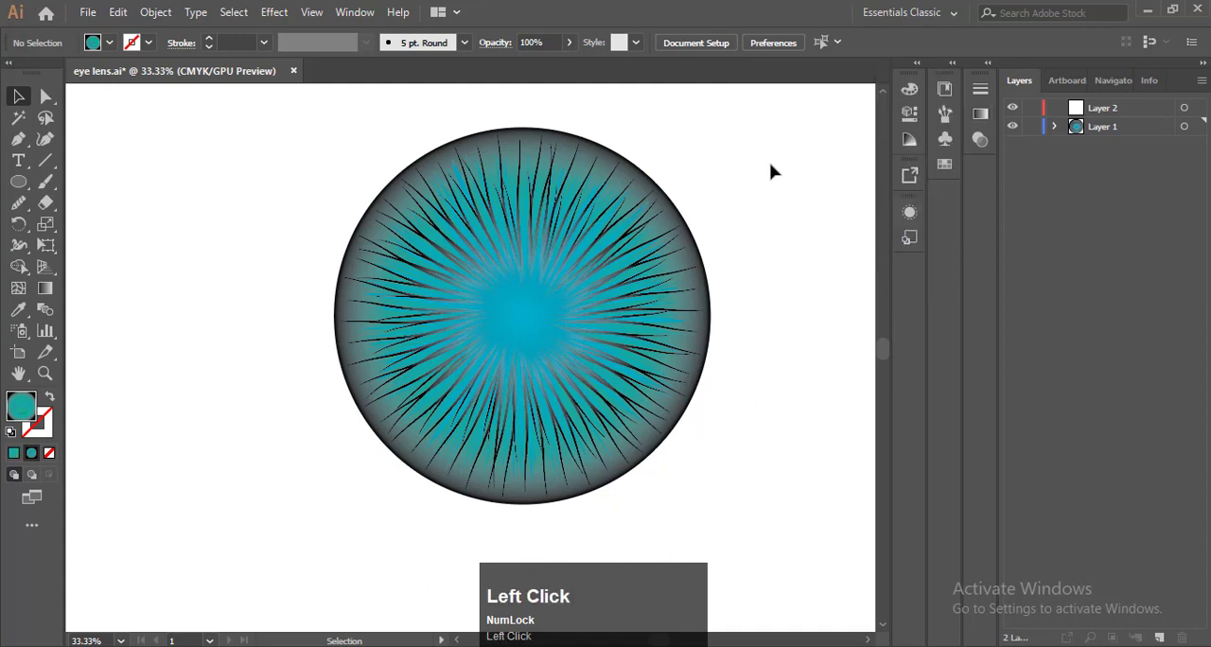
Select the outer circle and add a grey colour stop near the centre of its radial gradient
{"action": "left_click", "coordinate": [683, 218]}
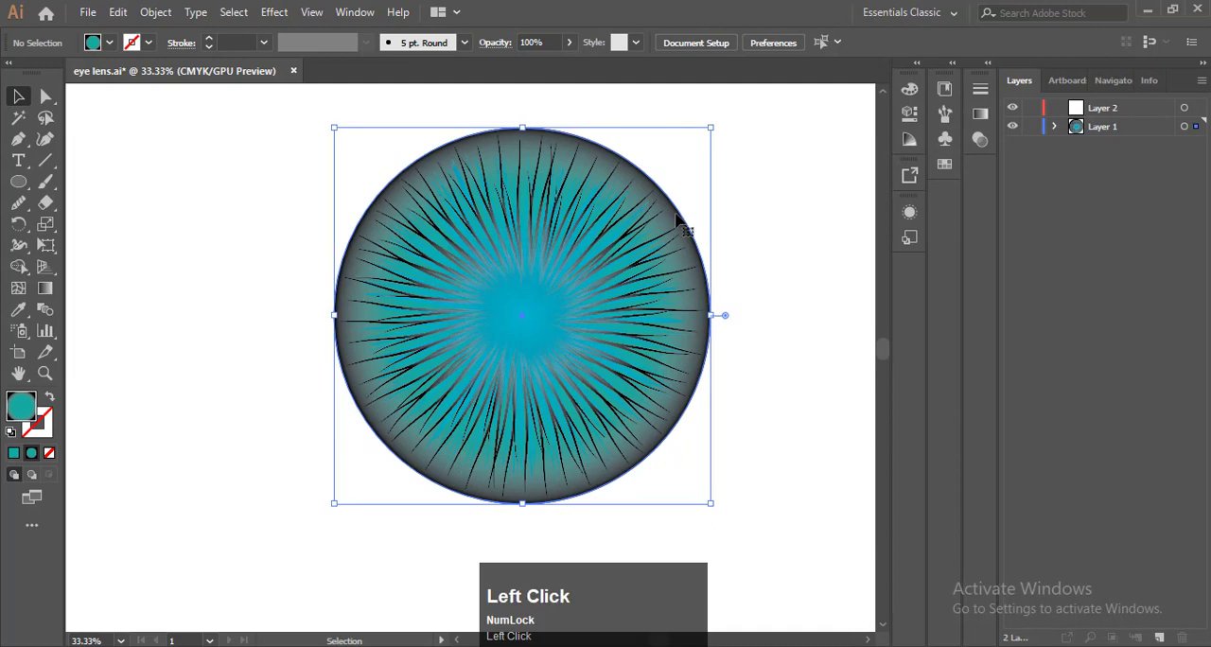
{"action": "left_click", "coordinate": [980, 113]}
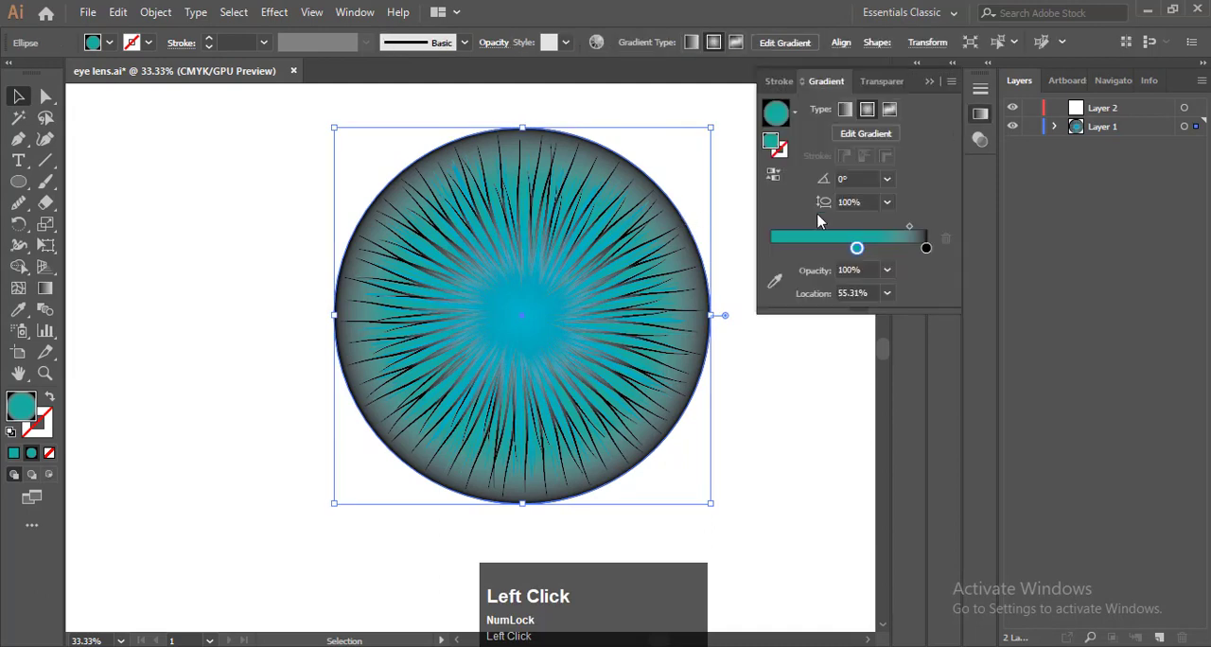
{"action": "left_click", "coordinate": [776, 247]}
{"action": "double_click", "coordinate": [778, 249]}
{"action": "left_click", "coordinate": [810, 342]}
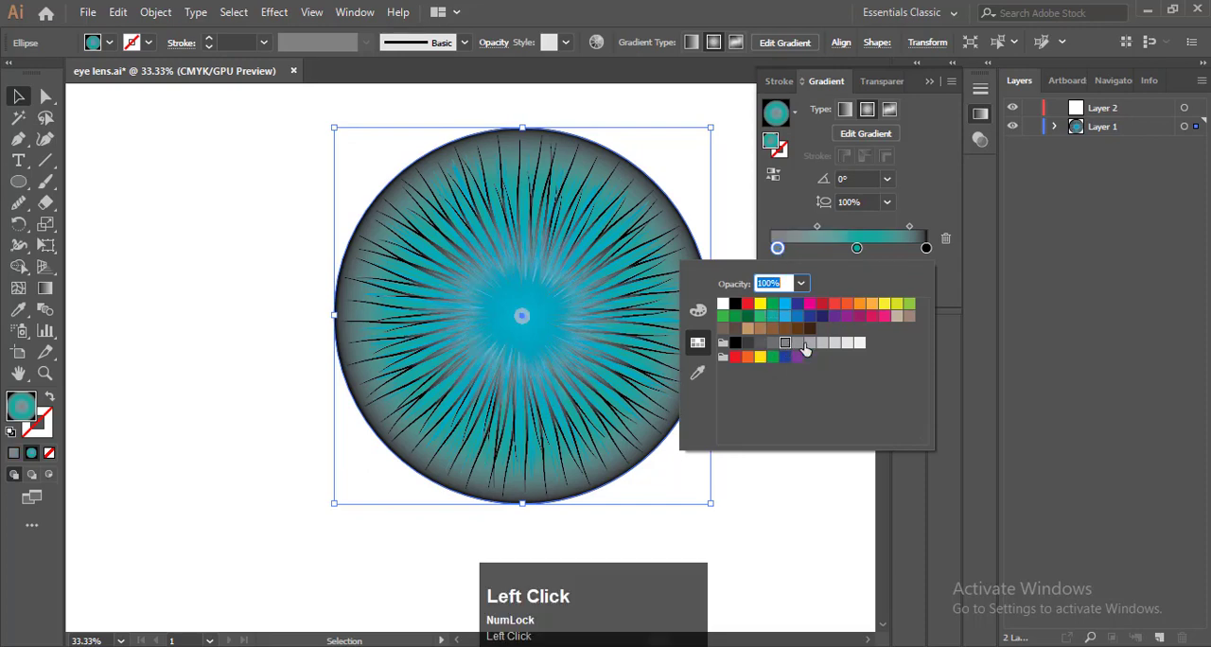
{"action": "left_click", "coordinate": [785, 343]}
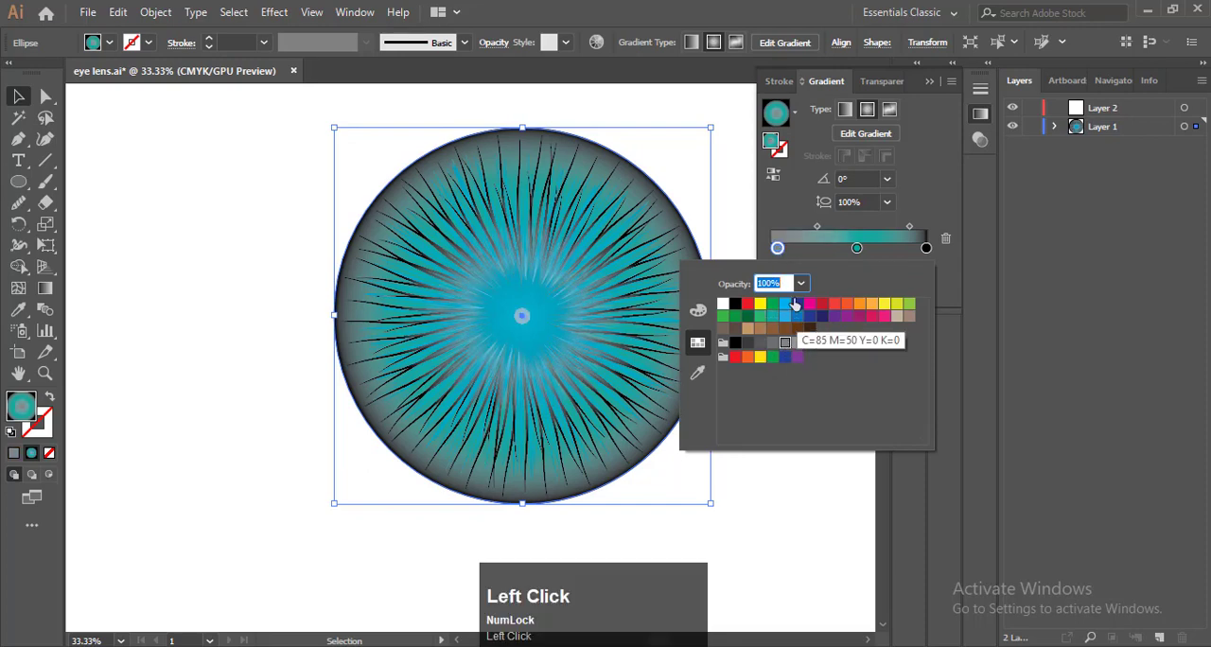
Move the teal stop of the outer circle's gradient slightly closer to the black edge stop
{"action": "left_click", "coordinate": [785, 210]}
{"action": "left_click_drag", "start_coordinate": [856, 250], "coordinate": [870, 249]}
{"action": "double_click", "coordinate": [870, 249]}
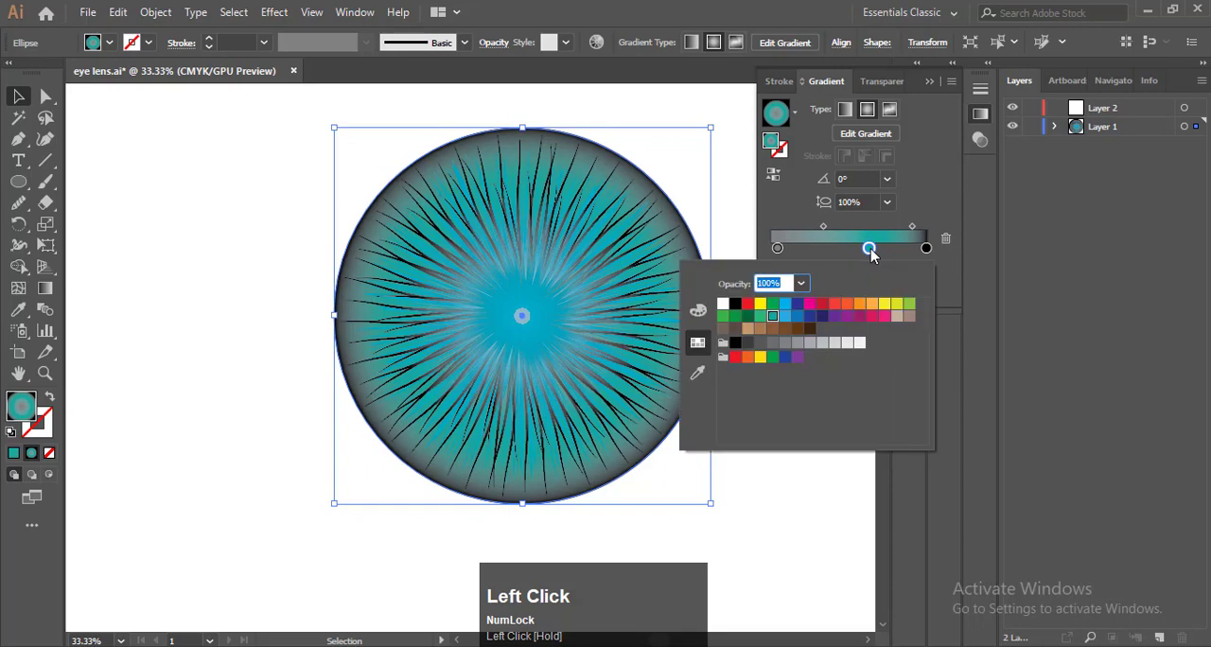
{"action": "left_click", "coordinate": [872, 249]}
{"action": "left_click", "coordinate": [929, 83]}
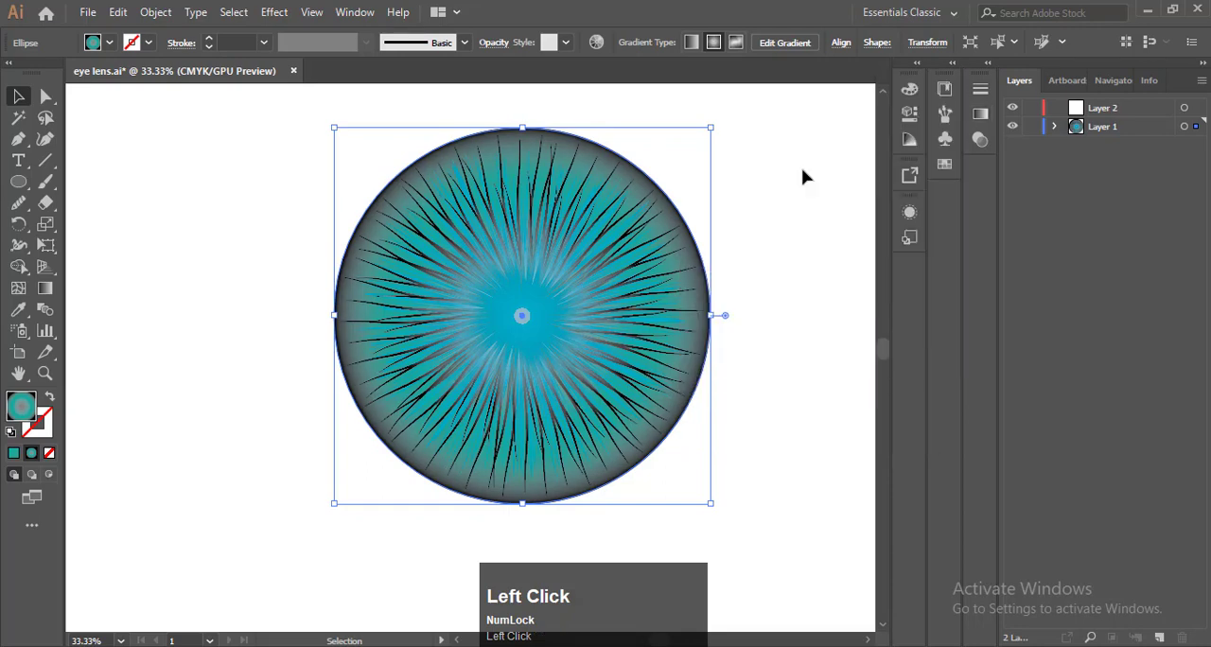
{"action": "left_click", "coordinate": [739, 227]}
{"action": "key", "text": "F9"}
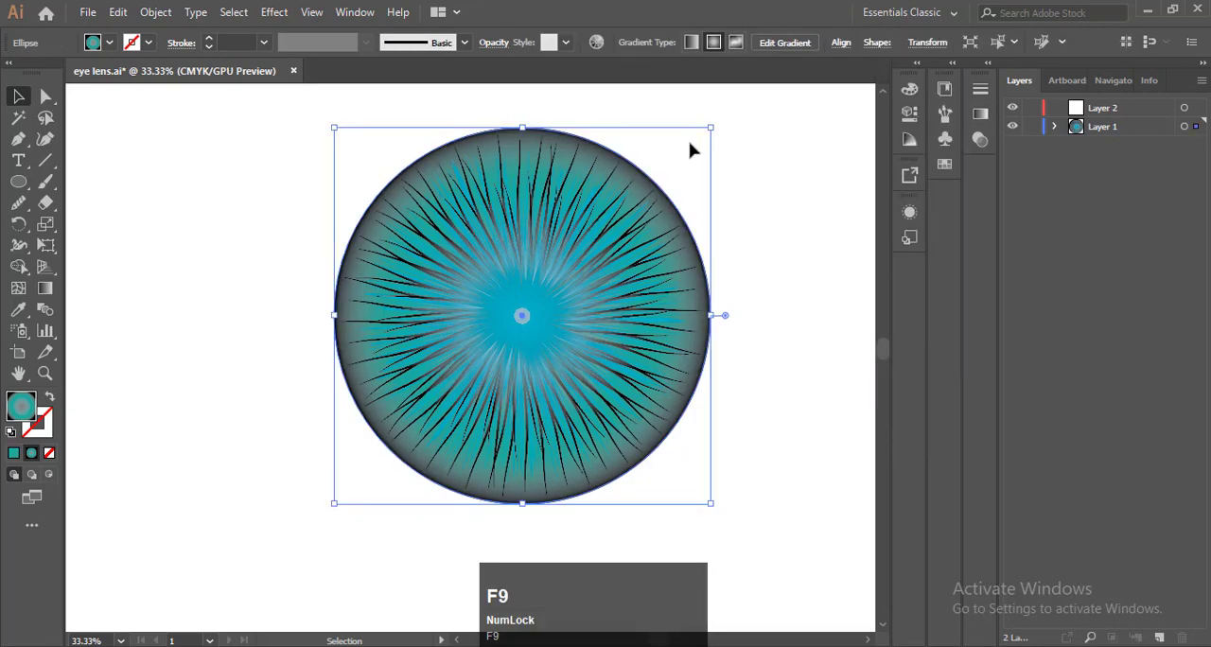
Lower the outer circle's opacity to 86%
{"action": "left_click", "coordinate": [490, 45]}
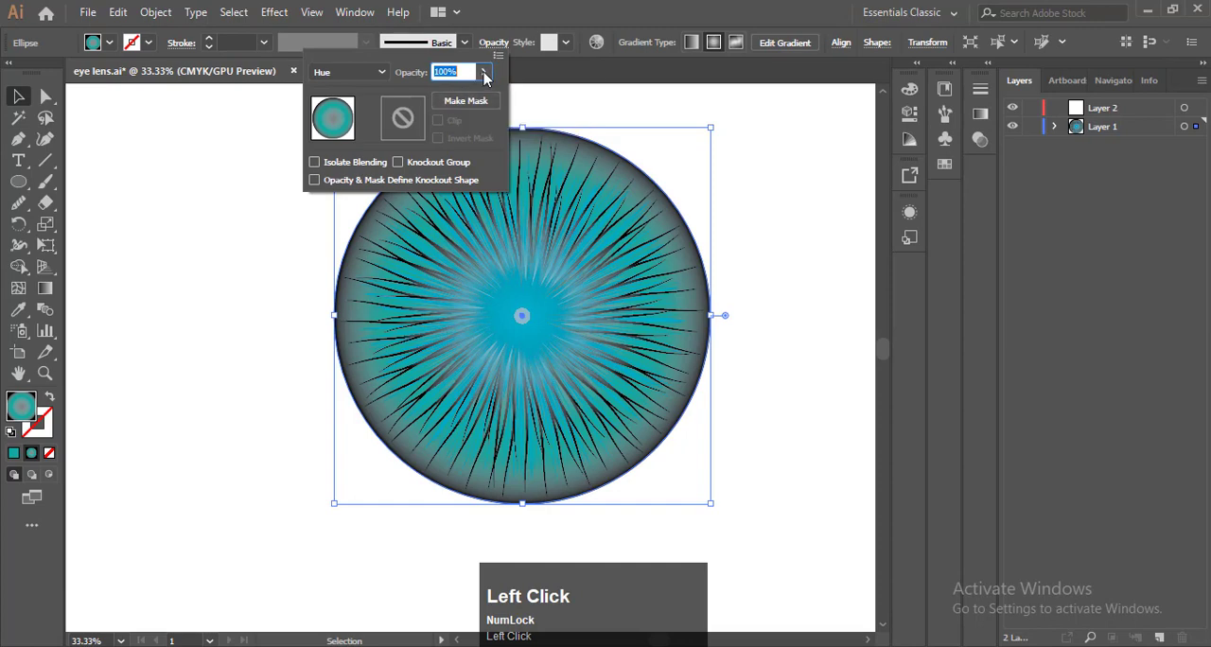
{"action": "left_click", "coordinate": [484, 74]}
{"action": "mouse_move", "coordinate": [476, 94]}
{"action": "left_mouse_down"}
{"action": "mouse_move", "coordinate": [450, 95]}
{"action": "mouse_move", "coordinate": [472, 98]}
{"action": "left_mouse_up"}
{"action": "left_click", "coordinate": [776, 131]}
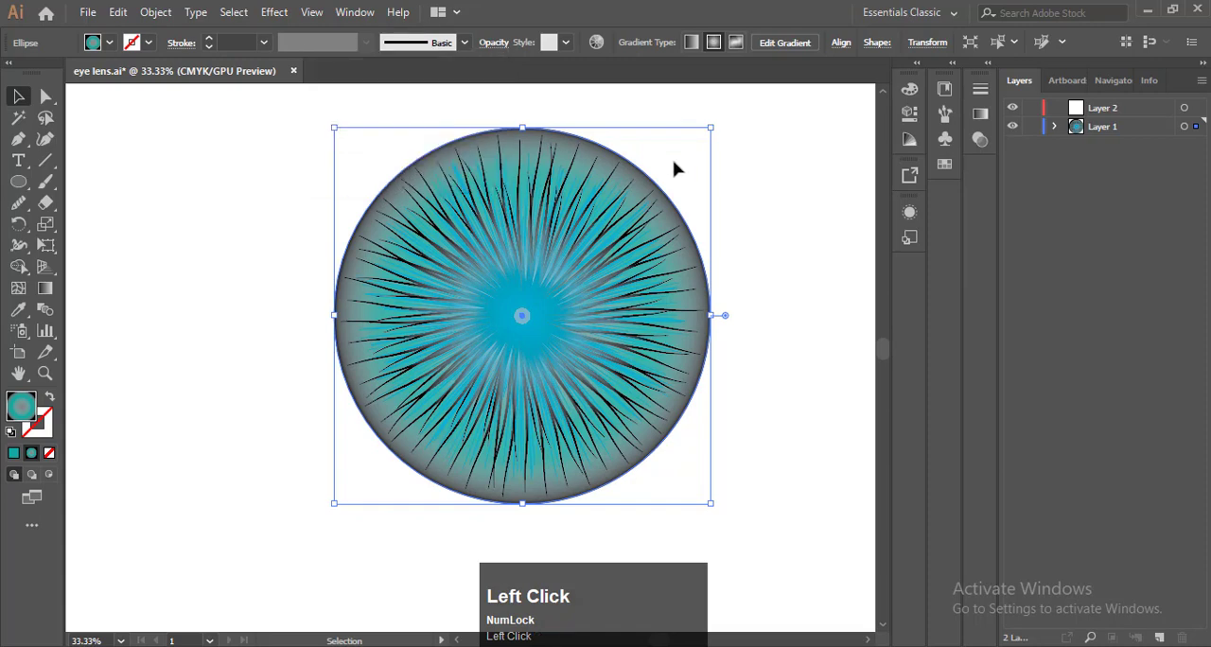
Try the Lighten, Normal, Multiply, Difference and Soft Light blend modes on the outer circle
{"action": "left_click", "coordinate": [983, 139]}
{"action": "left_click", "coordinate": [831, 110]}
{"action": "left_click", "coordinate": [811, 222]}
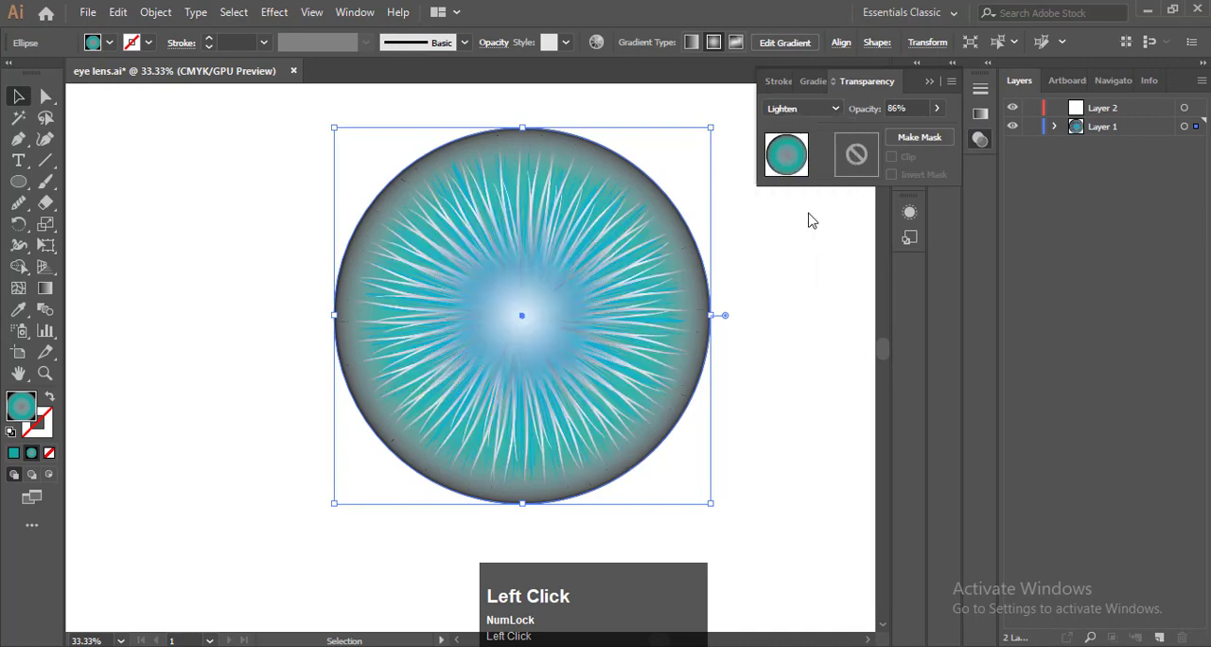
{"action": "left_click", "coordinate": [807, 110]}
{"action": "left_click", "coordinate": [807, 126]}
{"action": "left_click", "coordinate": [807, 110]}
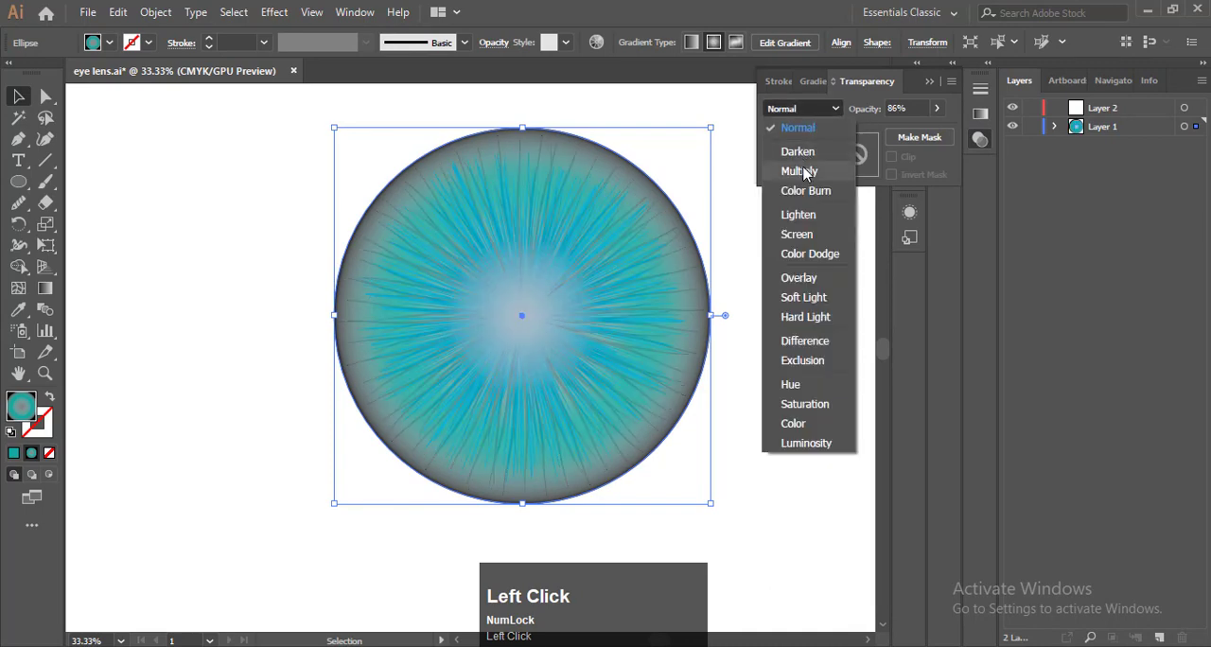
{"action": "left_click", "coordinate": [807, 166]}
{"action": "left_click", "coordinate": [807, 110]}
{"action": "left_click", "coordinate": [807, 317]}
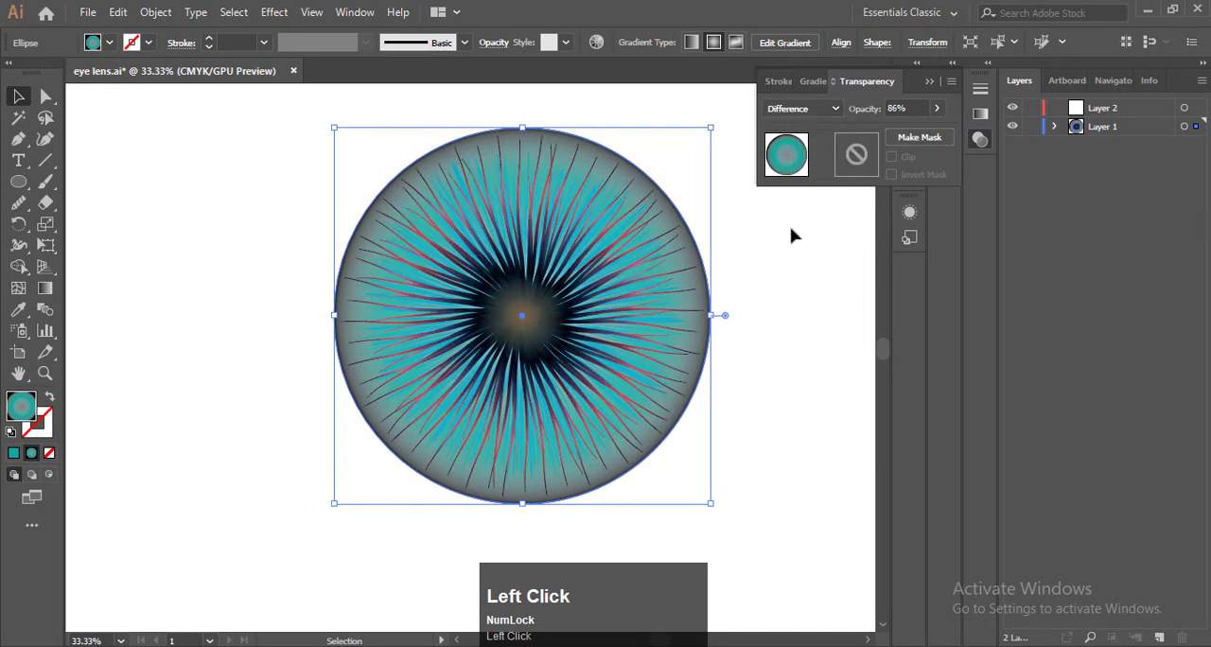
{"action": "left_click", "coordinate": [807, 110]}
{"action": "left_click", "coordinate": [805, 296]}
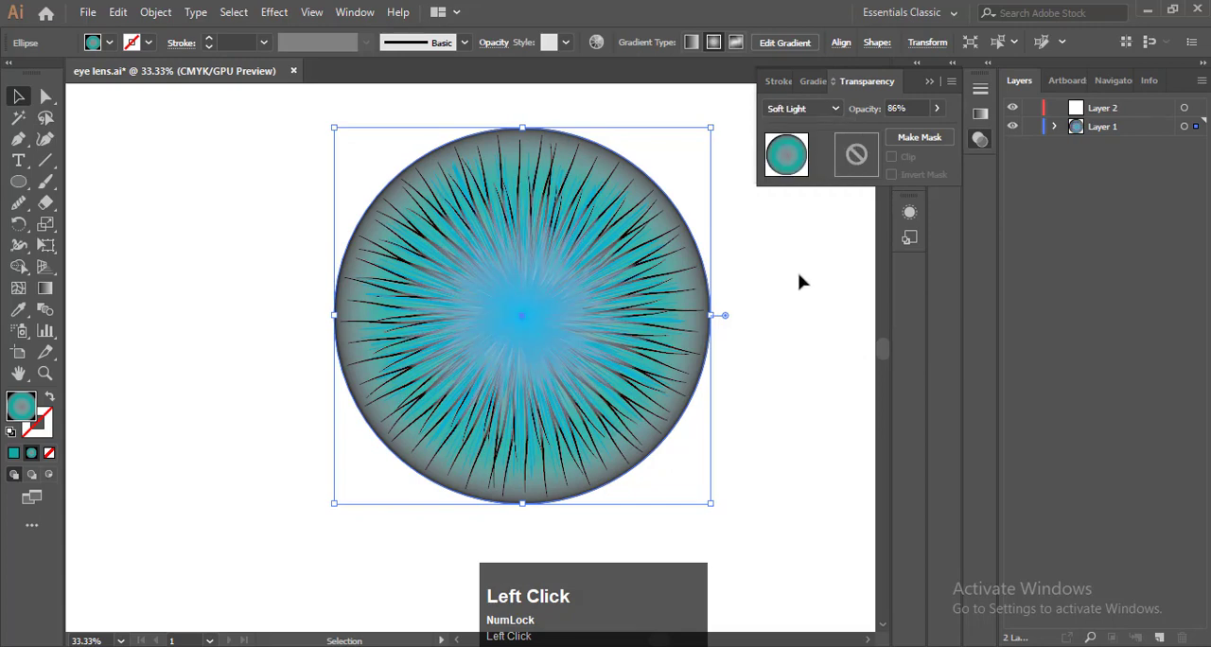
{"action": "left_click", "coordinate": [679, 115]}
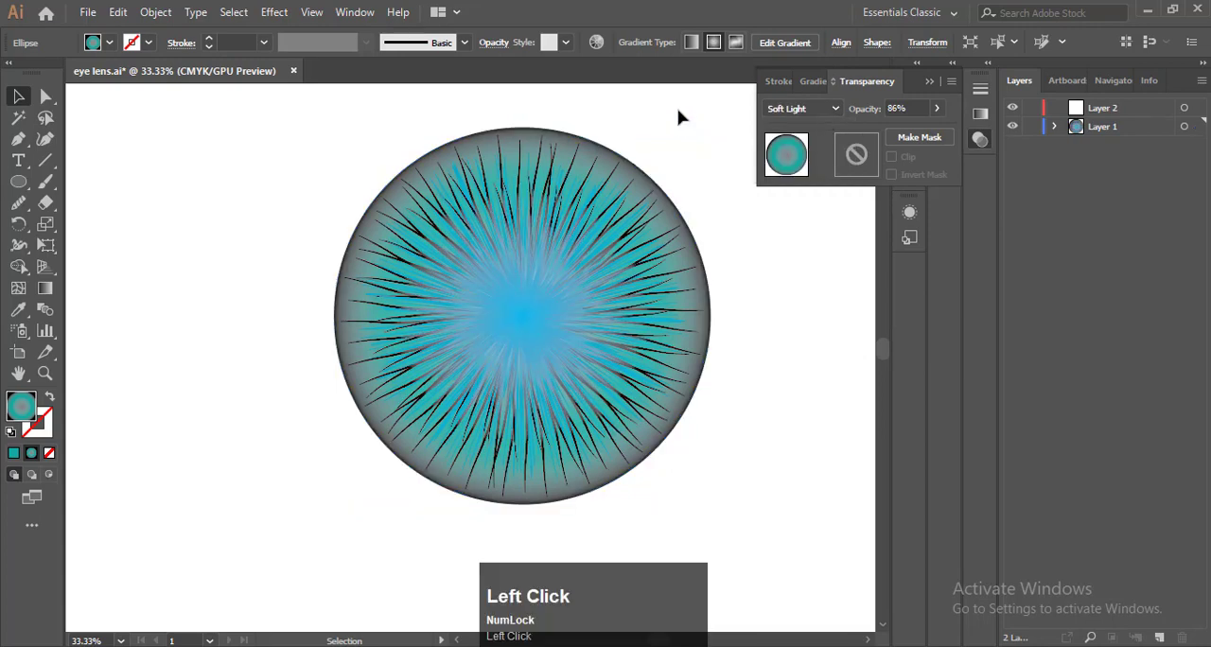
Set the outer circle's blend mode to Saturation and deselect the circle
{"action": "left_click", "coordinate": [675, 225]}
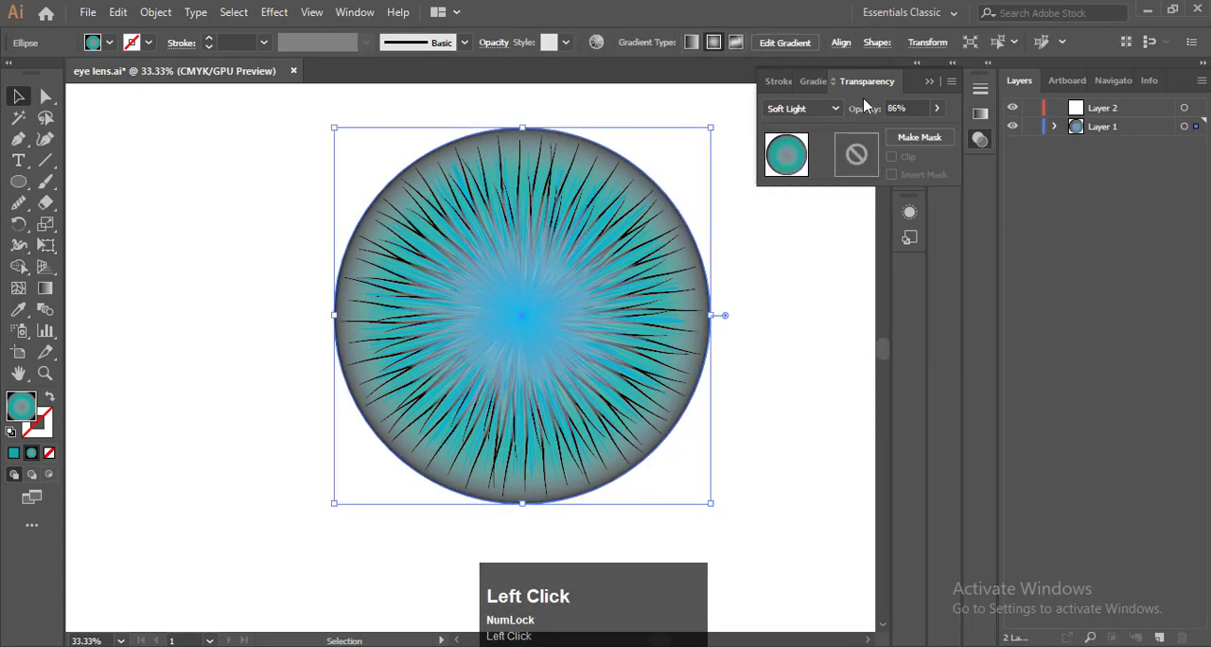
{"action": "left_click", "coordinate": [807, 109]}
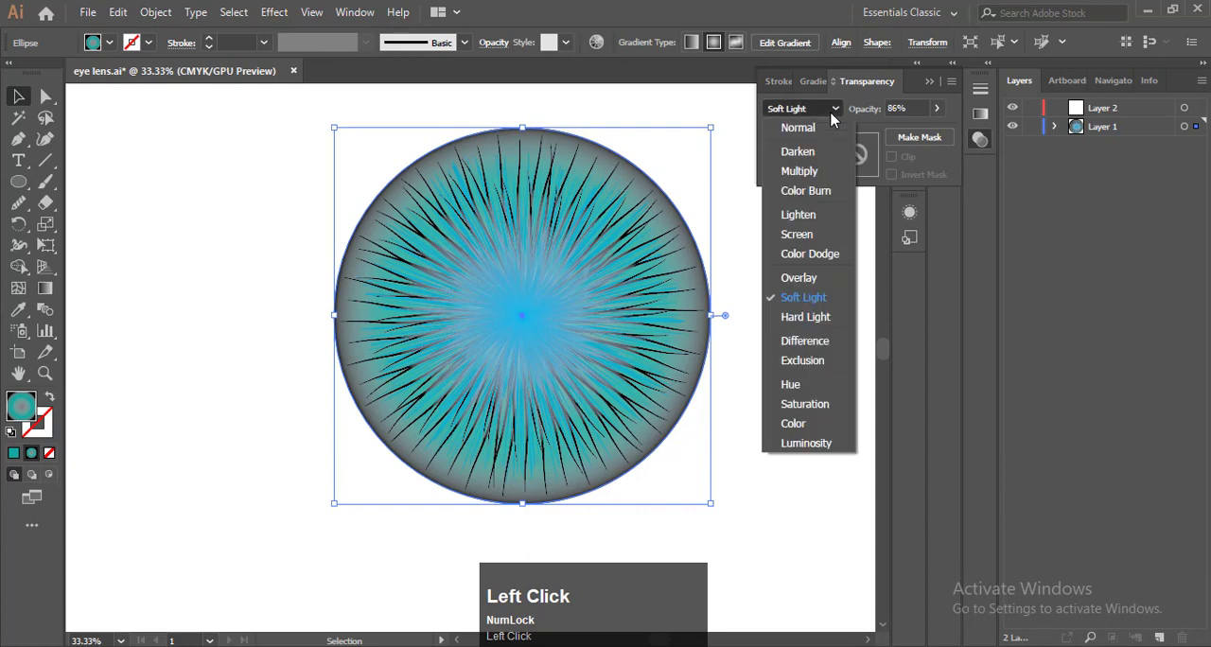
{"action": "left_click", "coordinate": [802, 404]}
{"action": "left_click", "coordinate": [781, 338]}
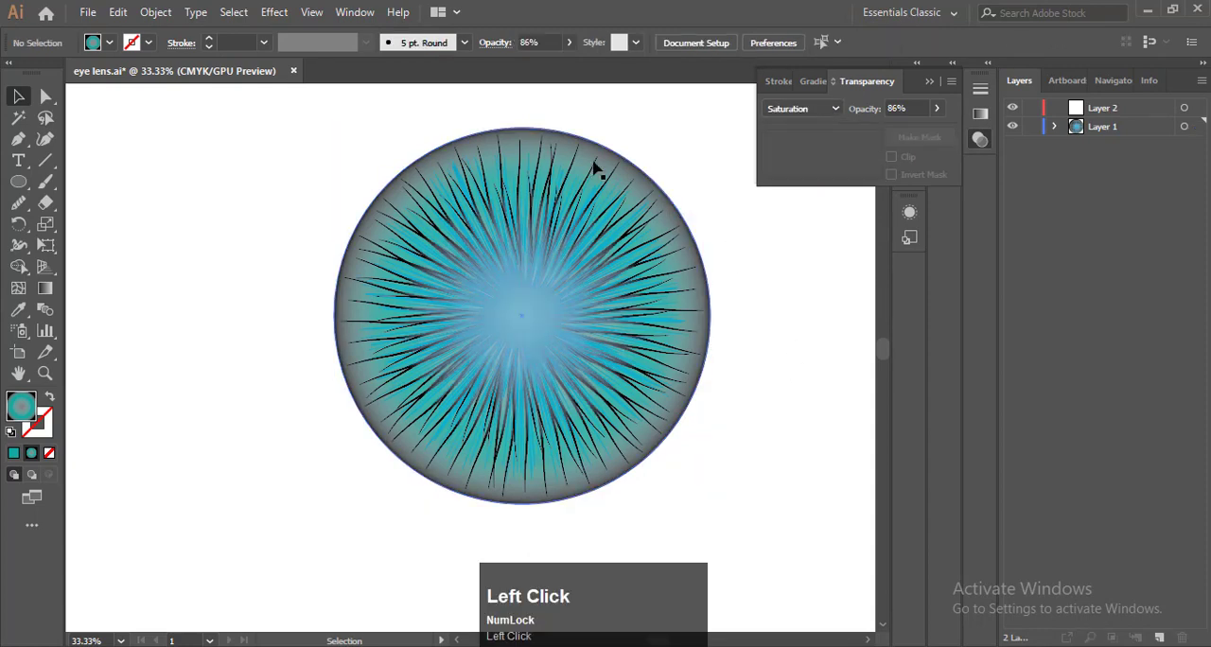
{"action": "key", "text": "F9"}
Duplicate the wavy stroke group in place and rotate the copy slightly clockwise to fill the gaps between the strokes
{"action": "left_click", "coordinate": [1142, 184]}
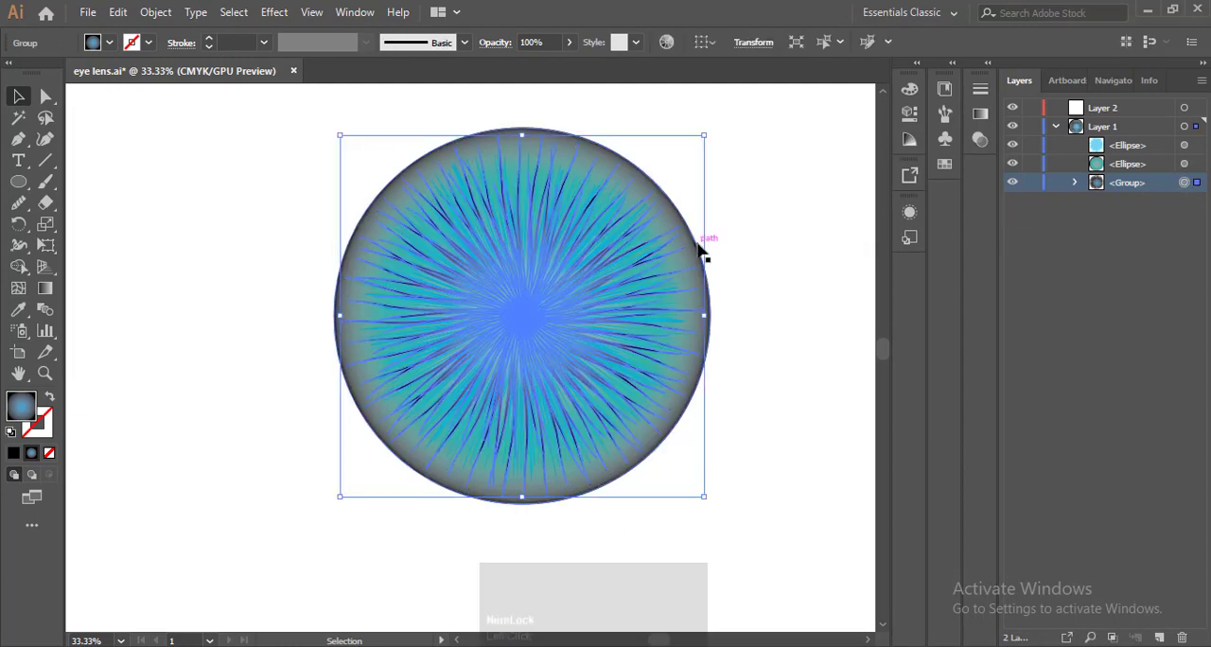
{"action": "key", "text": "ctrl"}
{"action": "key", "text": "ctrl+f"}
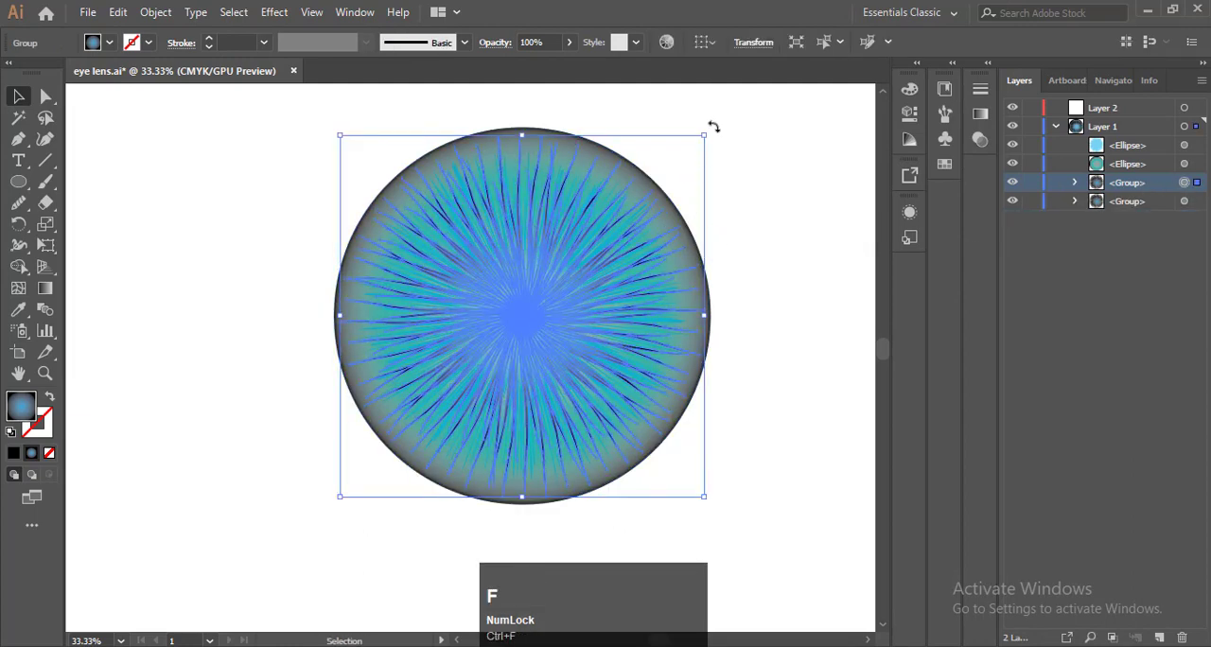
{"action": "left_click_drag", "start_coordinate": [712, 127], "coordinate": [723, 140]}
{"action": "left_click", "coordinate": [762, 170]}
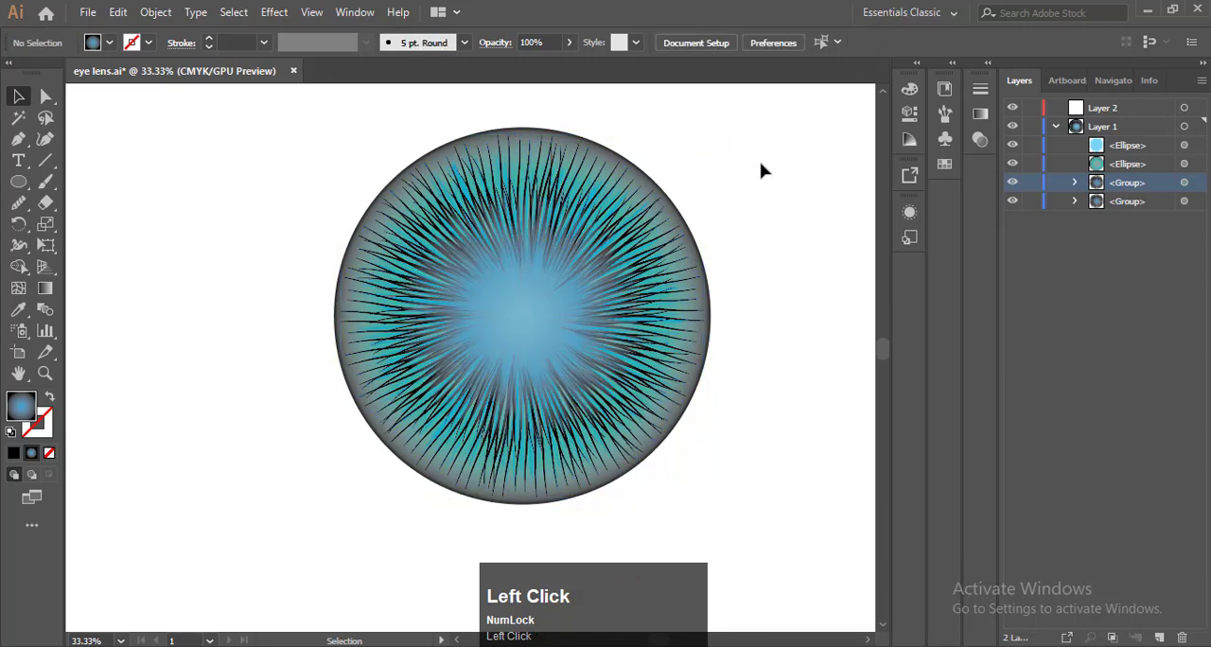
Make another in-place copy of the lowest stroke group and rotate it by a smaller clockwise amount for denser strokes
{"action": "key", "text": "F9"}
{"action": "left_click", "coordinate": [1193, 207]}
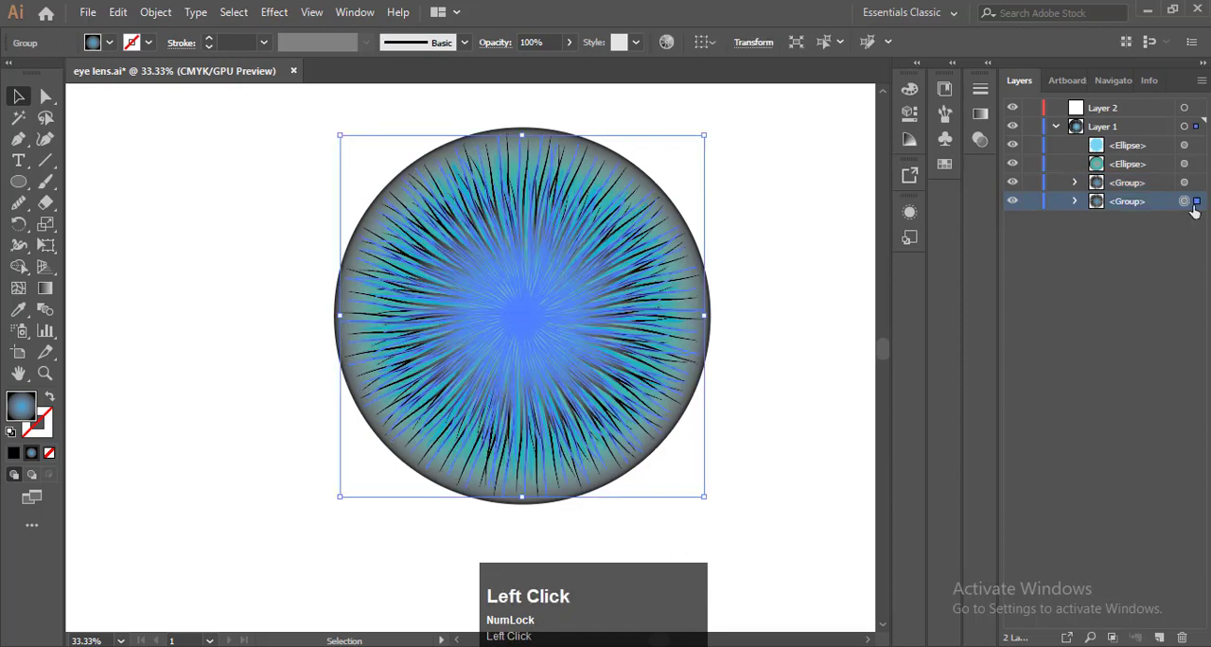
{"action": "key", "text": "ctrl+c"}
{"action": "key", "text": "ctrl+f"}
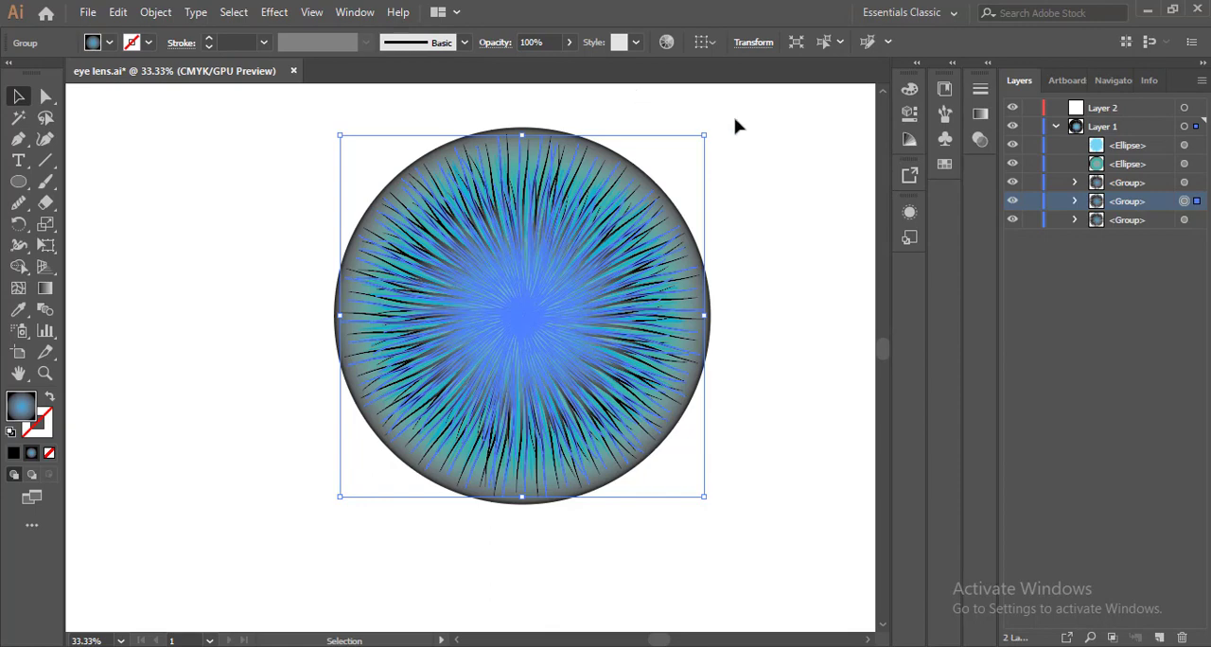
{"action": "left_click_drag", "start_coordinate": [710, 130], "coordinate": [720, 129]}
{"action": "left_click", "coordinate": [792, 192]}
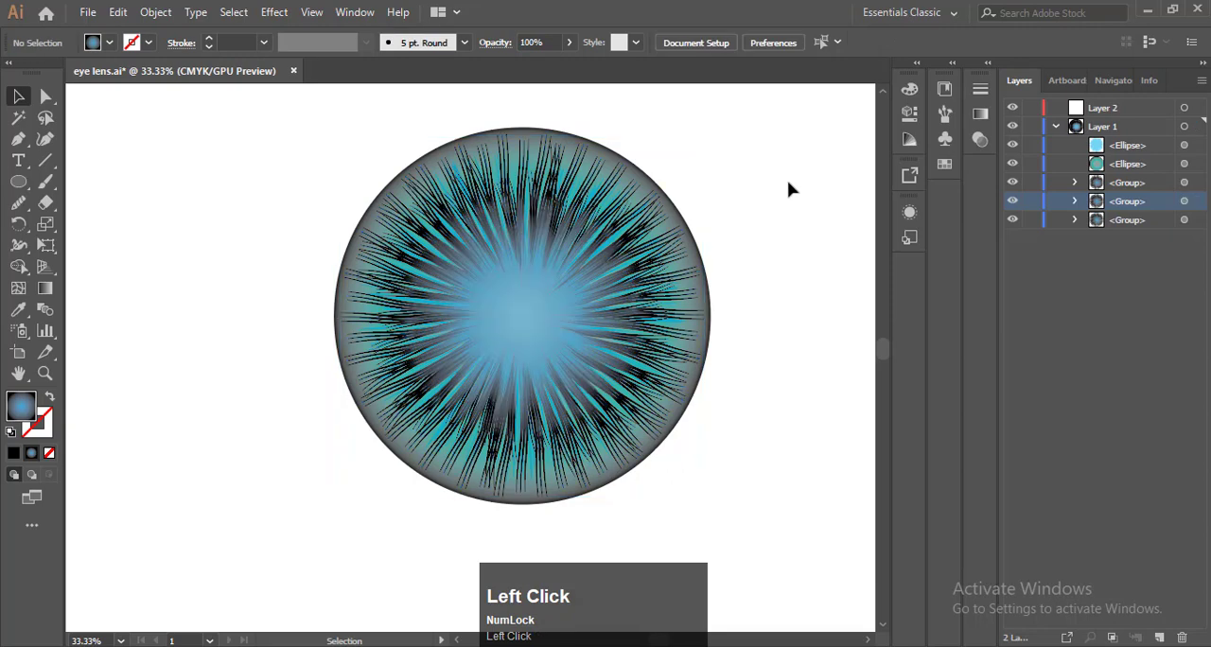
Paste a copy of the whole eye artwork in front of the original and undo the last change to it
{"action": "key", "text": "F9"}
{"action": "left_click_drag", "start_coordinate": [281, 139], "coordinate": [751, 482]}
{"action": "key", "text": "ctrl+c"}
{"action": "key", "text": "ctrl+f"}
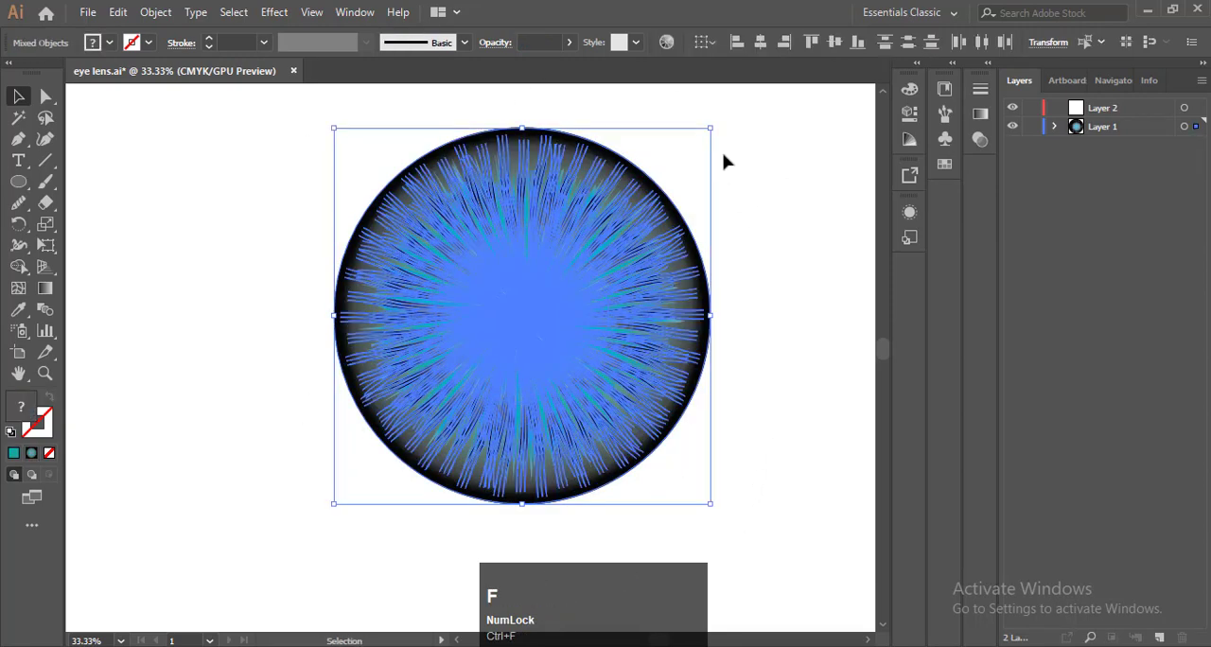
{"action": "left_click_drag", "start_coordinate": [710, 129], "coordinate": [693, 148]}
{"action": "left_click", "coordinate": [672, 161]}
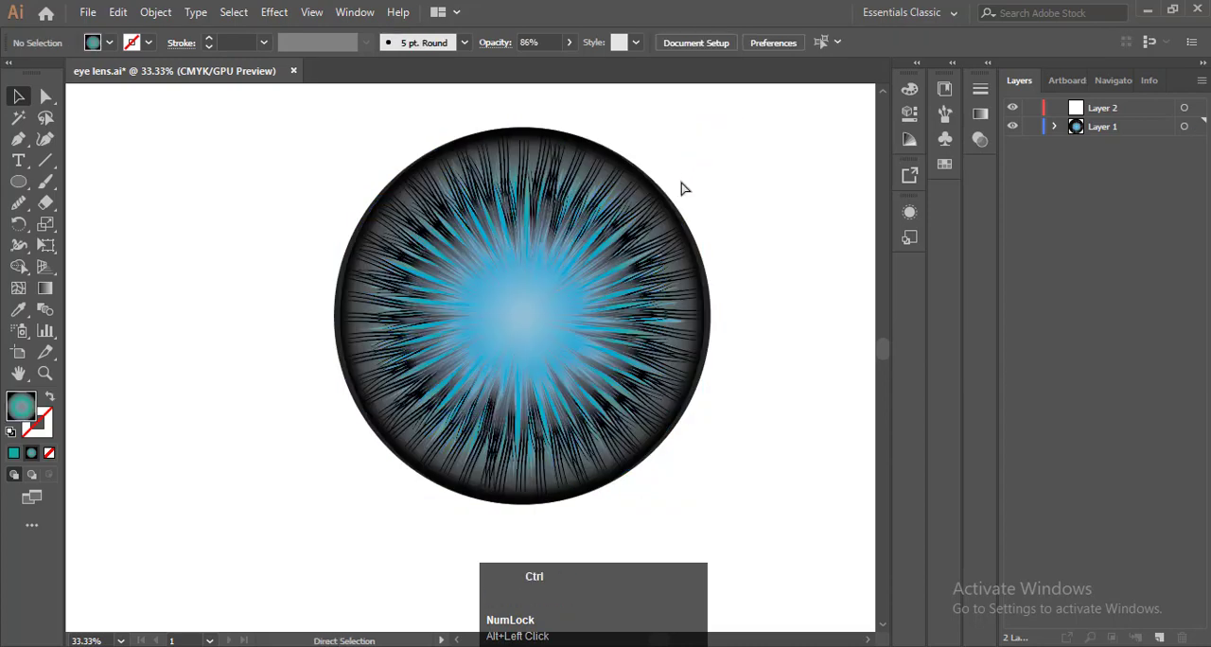
{"action": "key", "text": "ctrl+z"}
{"action": "left_click", "coordinate": [293, 154]}
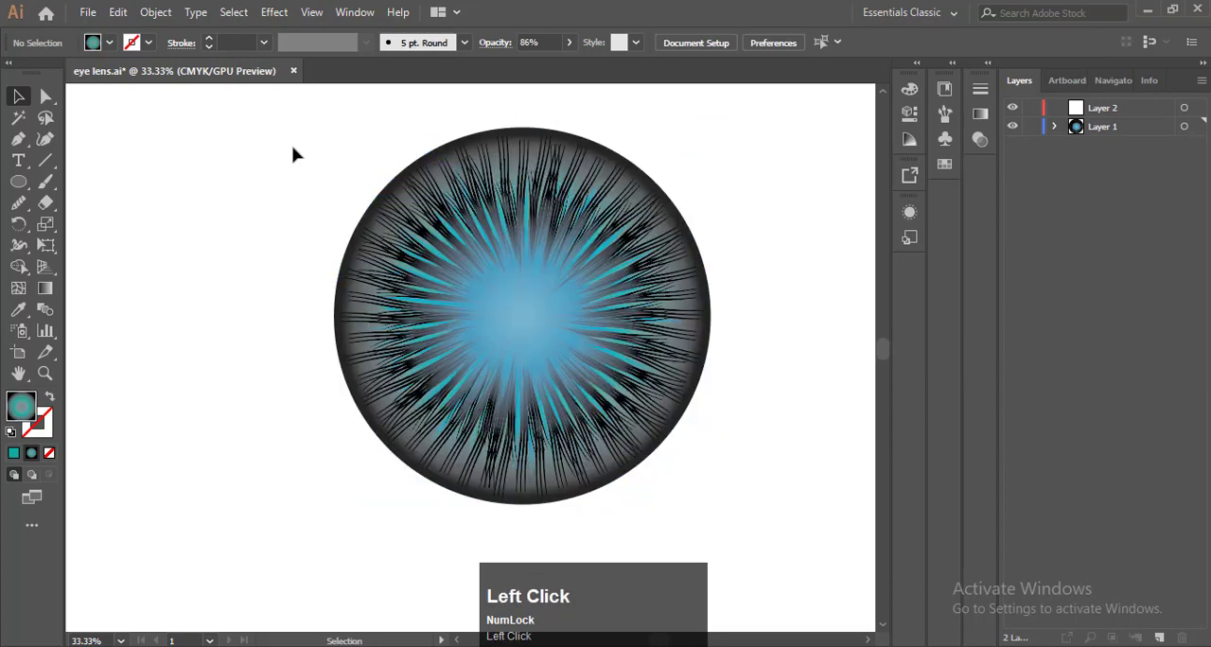
{"action": "double_click", "coordinate": [400, 248]}
{"action": "left_click_drag", "start_coordinate": [399, 248], "coordinate": [452, 285]}
{"action": "double_click", "coordinate": [764, 266]}
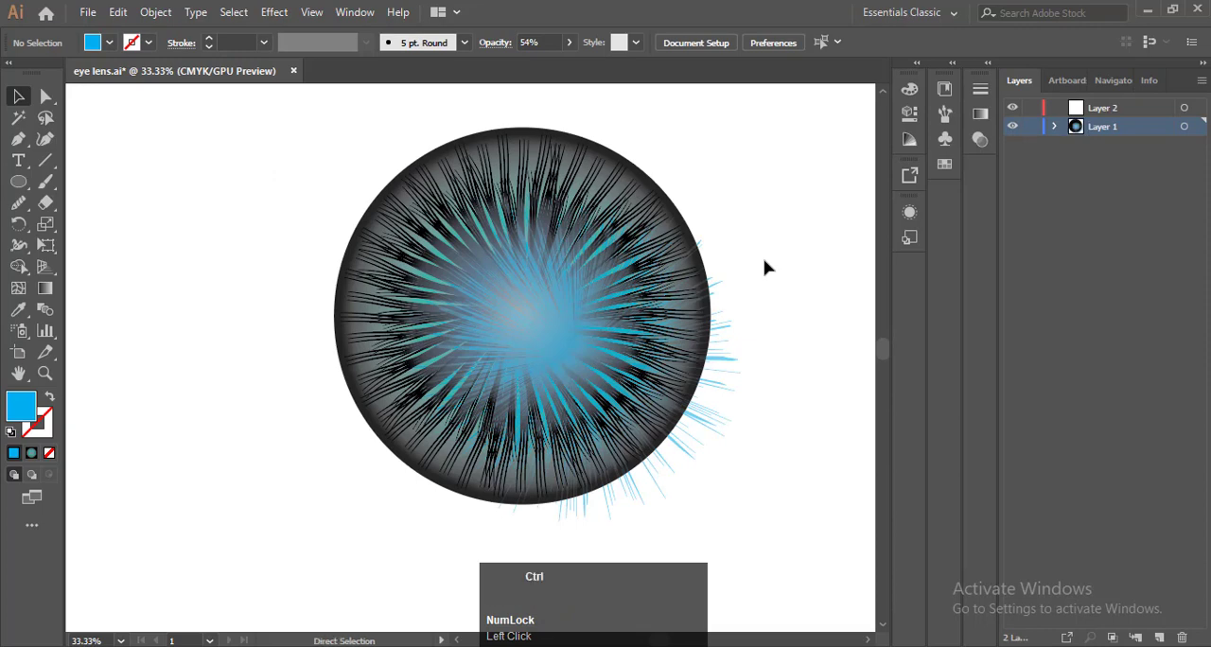
{"action": "key", "text": "ctrl+z"}
{"action": "left_click", "coordinate": [766, 239]}
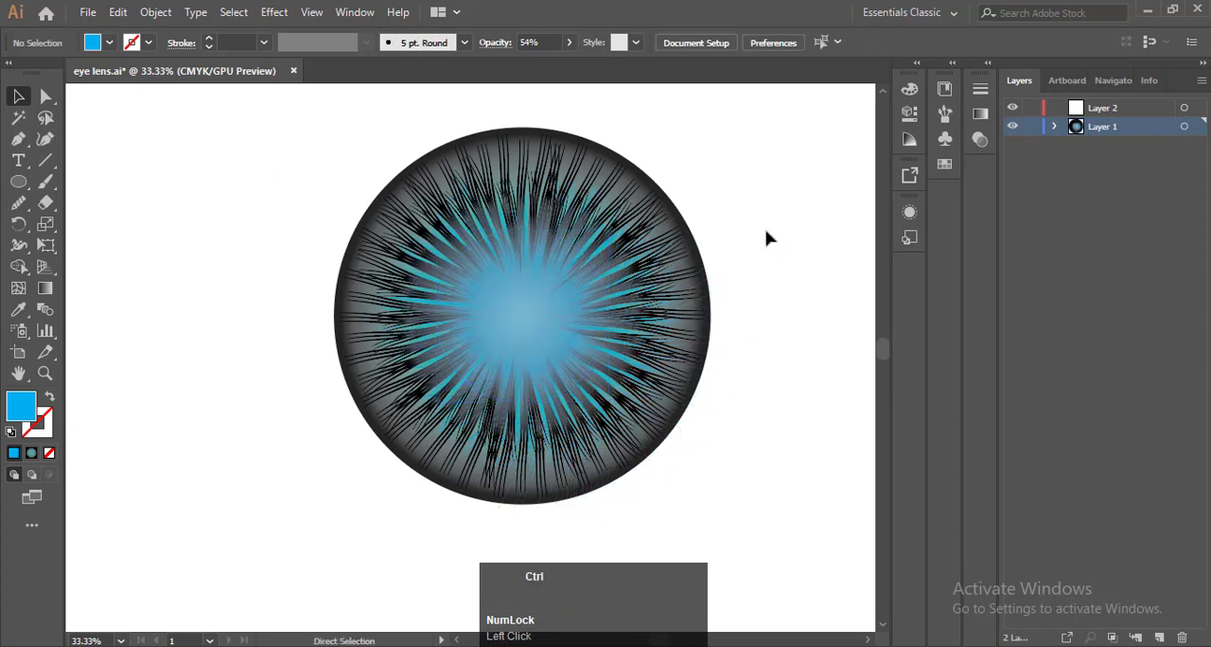
Paste a copy of the whole eye artwork in front and scale it down about the centre to roughly half size
{"action": "key", "text": "ctrl+a"}
{"action": "key", "text": "ctrl"}
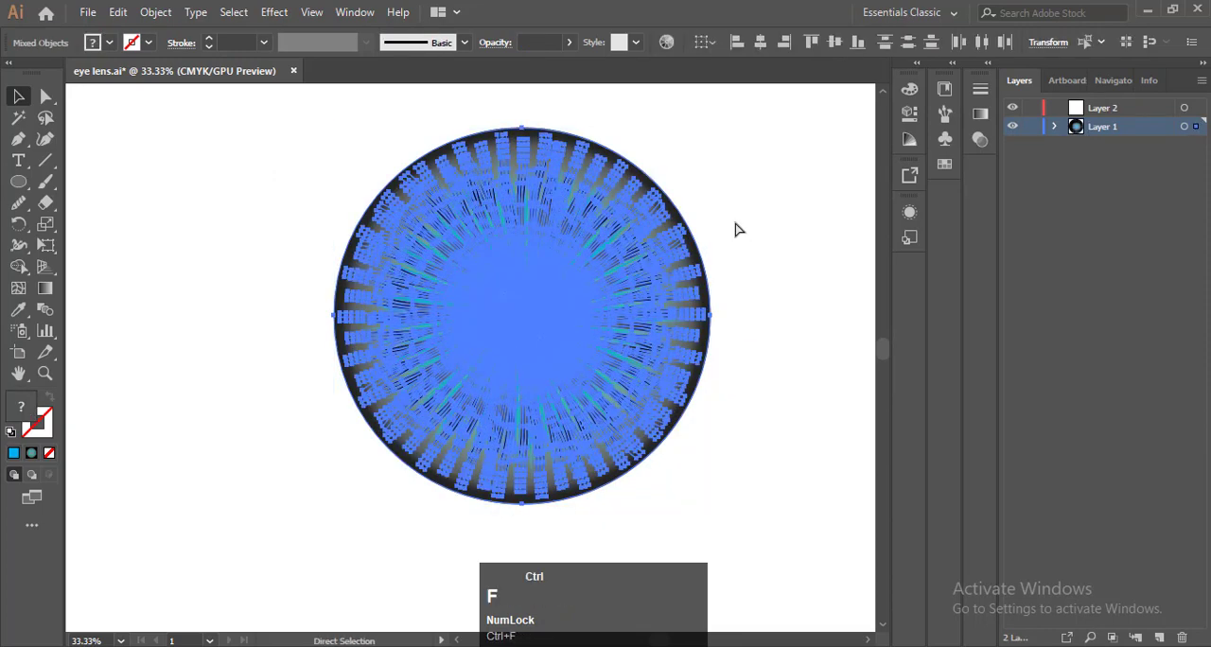
{"action": "left_click_drag", "start_coordinate": [713, 128], "coordinate": [647, 228]}
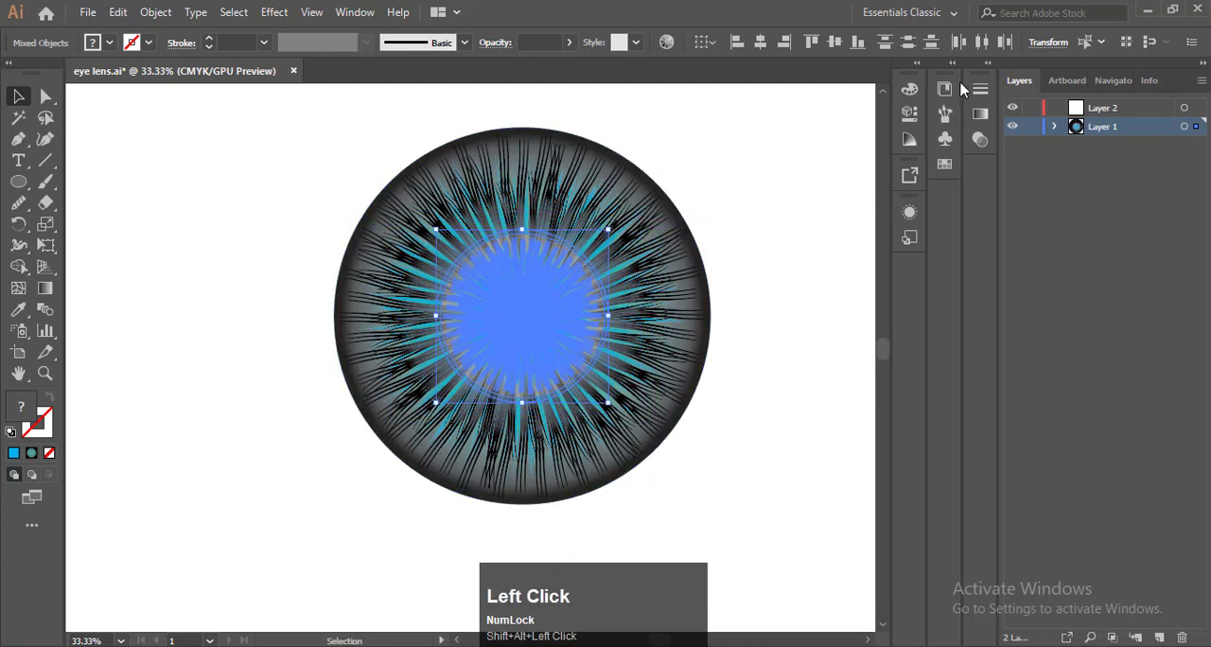
Set the reduced copy's blend mode to Normal and delete its gradient circle, keeping only the small stroke bursts
{"action": "left_click", "coordinate": [979, 139]}
{"action": "left_click", "coordinate": [813, 108]}
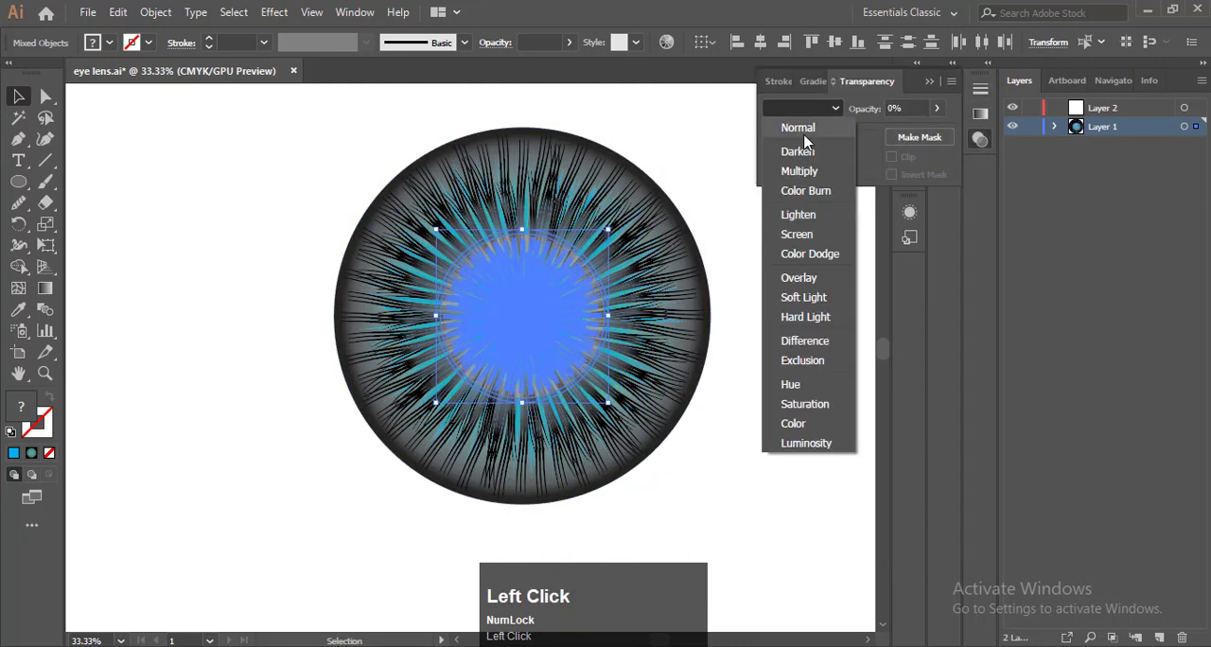
{"action": "left_click", "coordinate": [803, 131]}
{"action": "left_click", "coordinate": [778, 272]}
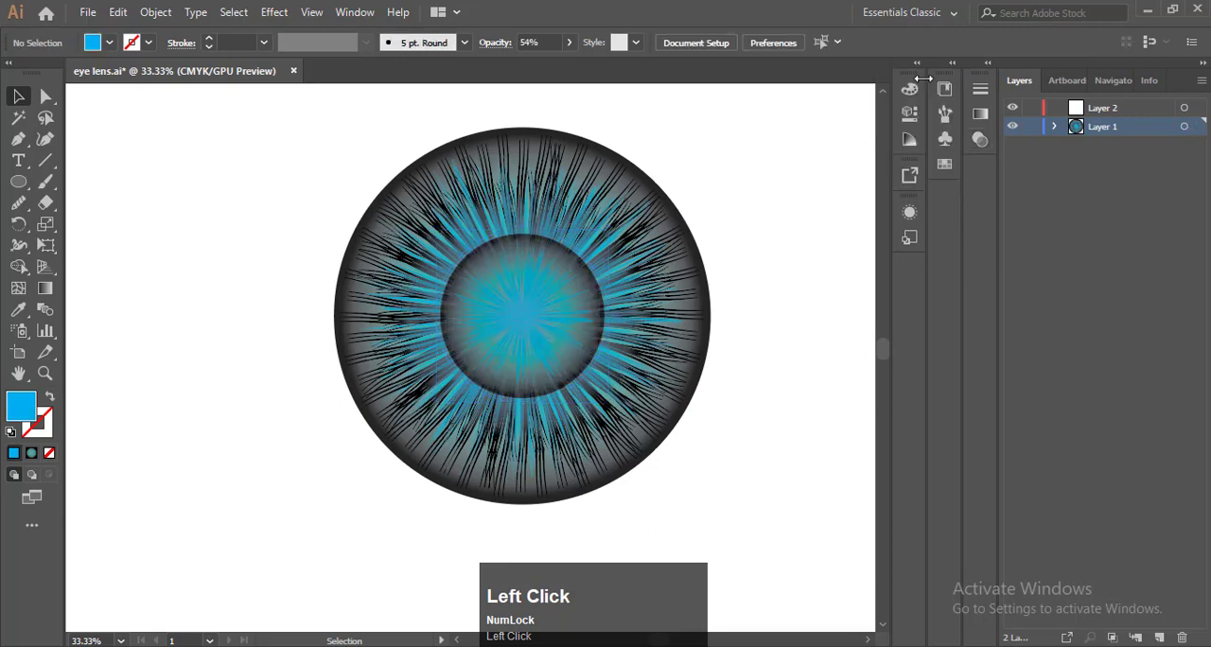
{"action": "key", "text": "F9"}
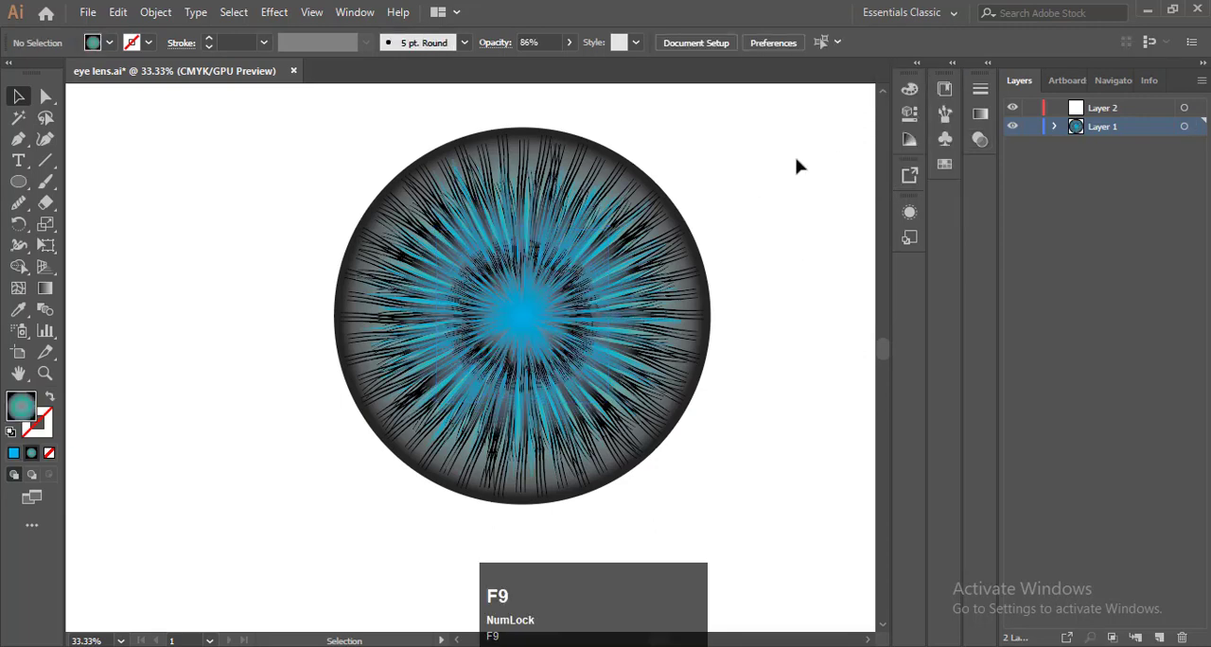
Draw a pupil-sized circle over the middle of the eye and align it with all the artwork on their horizontal centres
{"action": "left_click", "coordinate": [18, 181]}
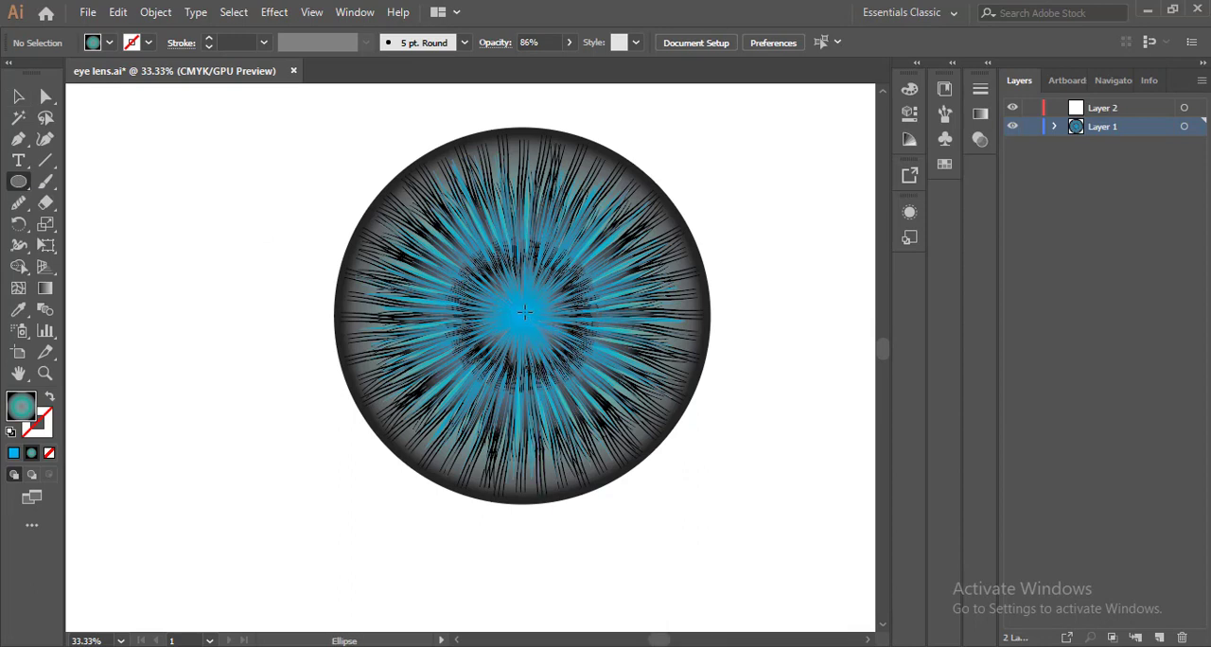
{"action": "left_click", "coordinate": [525, 313]}
{"action": "left_click", "coordinate": [649, 358]}
{"action": "left_click_drag", "start_coordinate": [533, 318], "coordinate": [603, 386]}
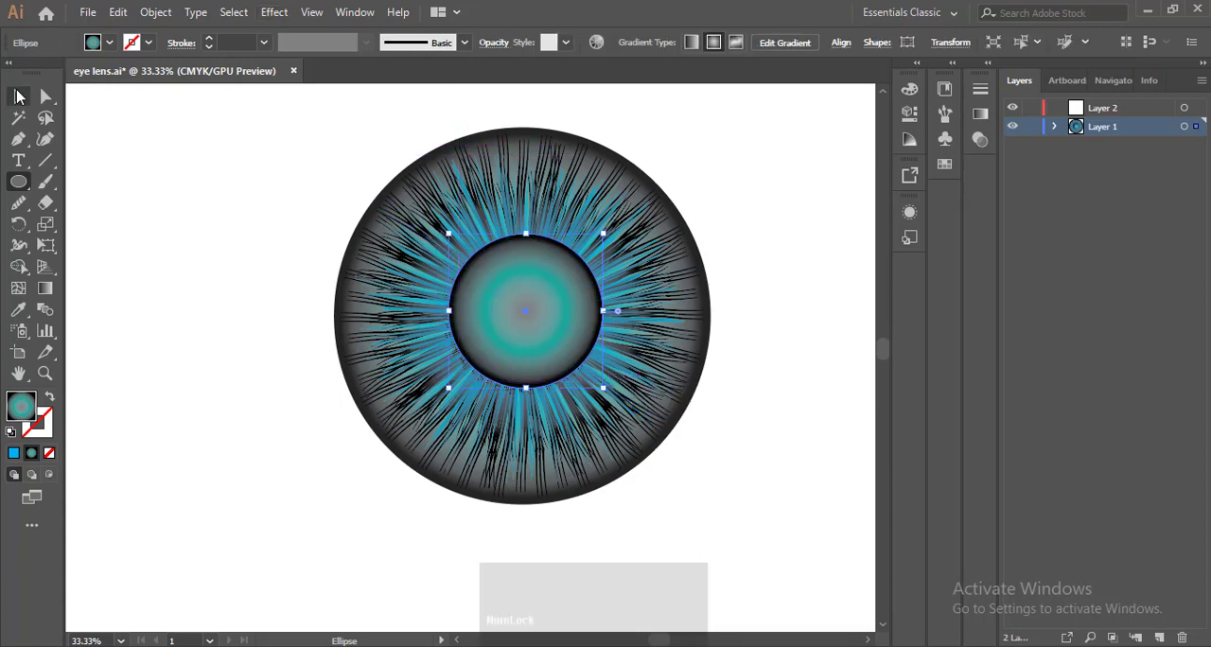
{"action": "left_click", "coordinate": [19, 95]}
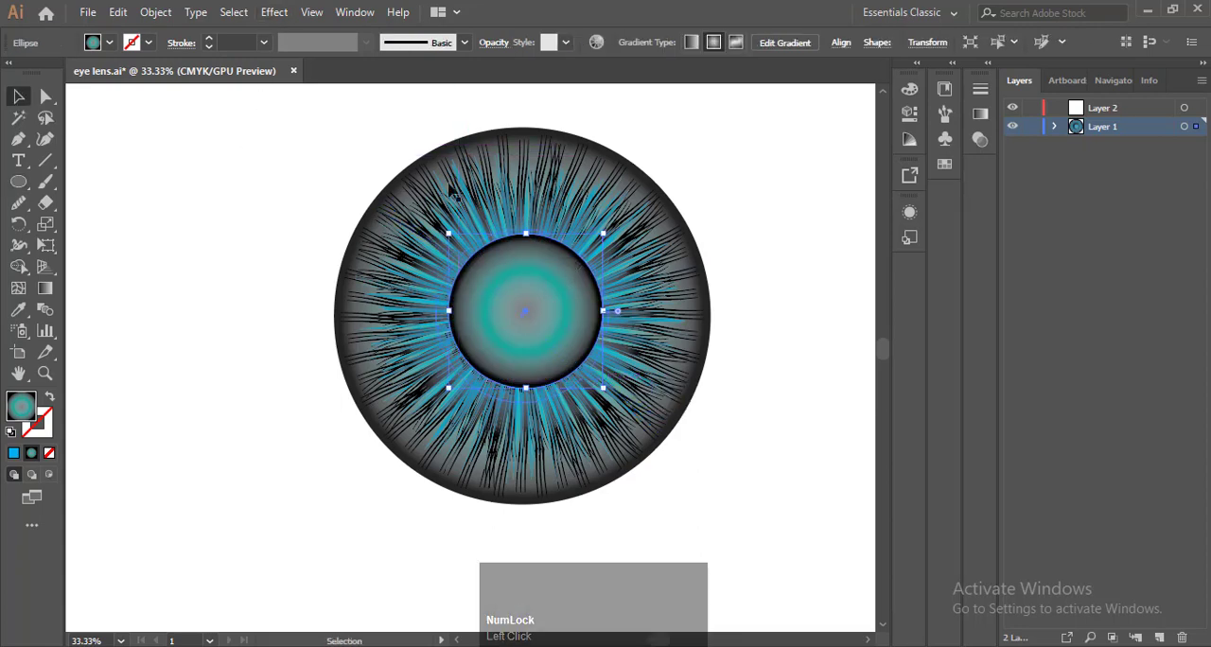
{"action": "key", "text": "ctrl+a"}
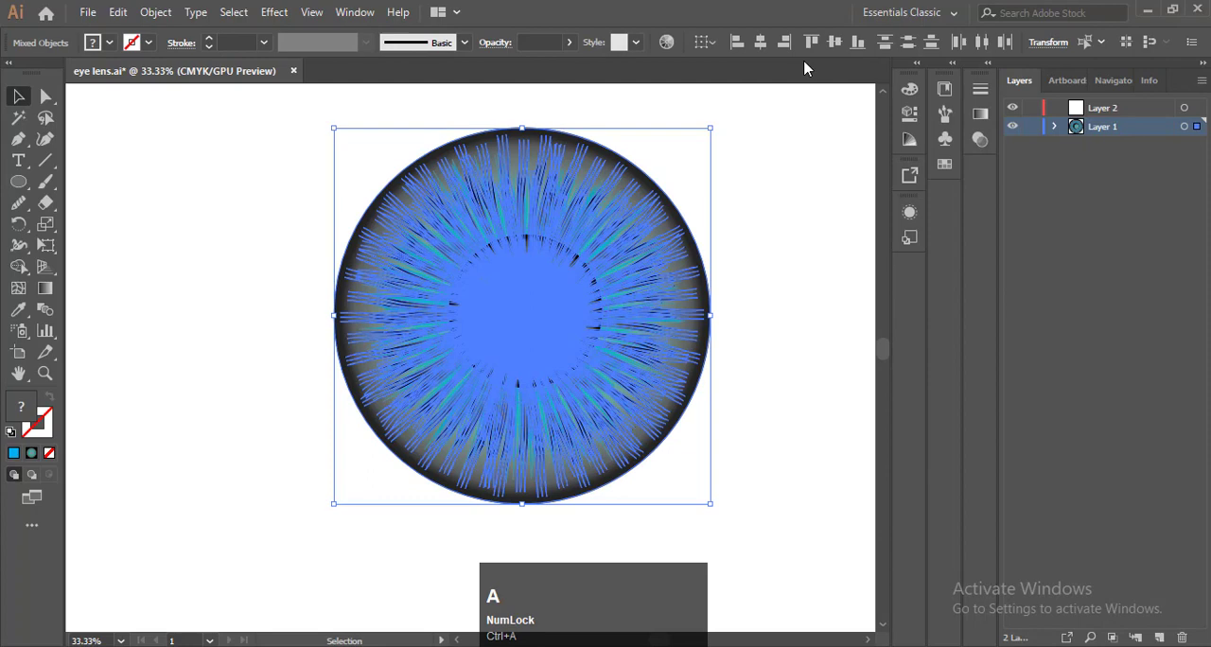
{"action": "left_click", "coordinate": [759, 41]}
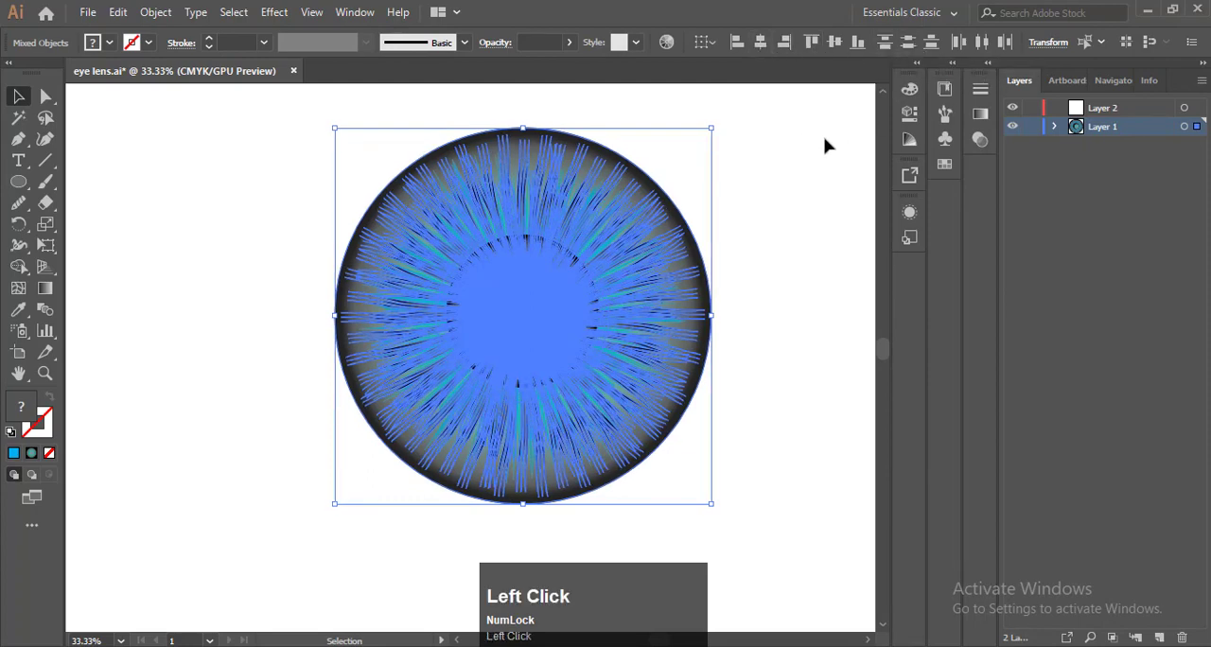
Fill the new central circle with solid black and deselect it
{"action": "left_click", "coordinate": [532, 283]}
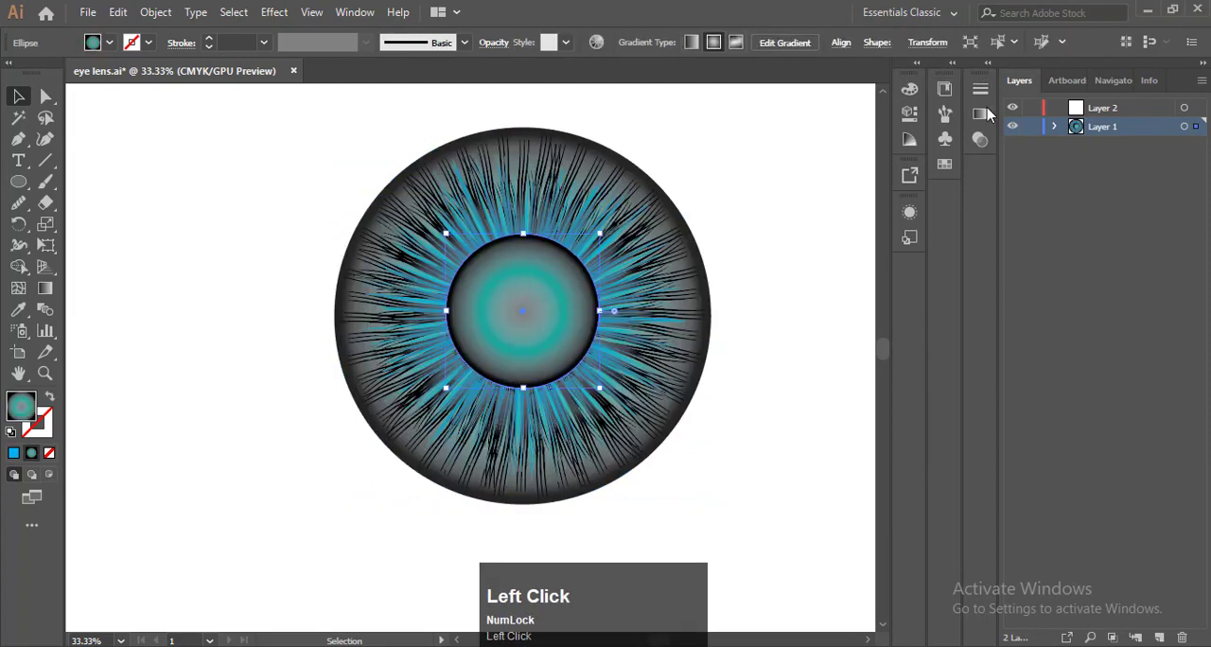
{"action": "left_click", "coordinate": [944, 165]}
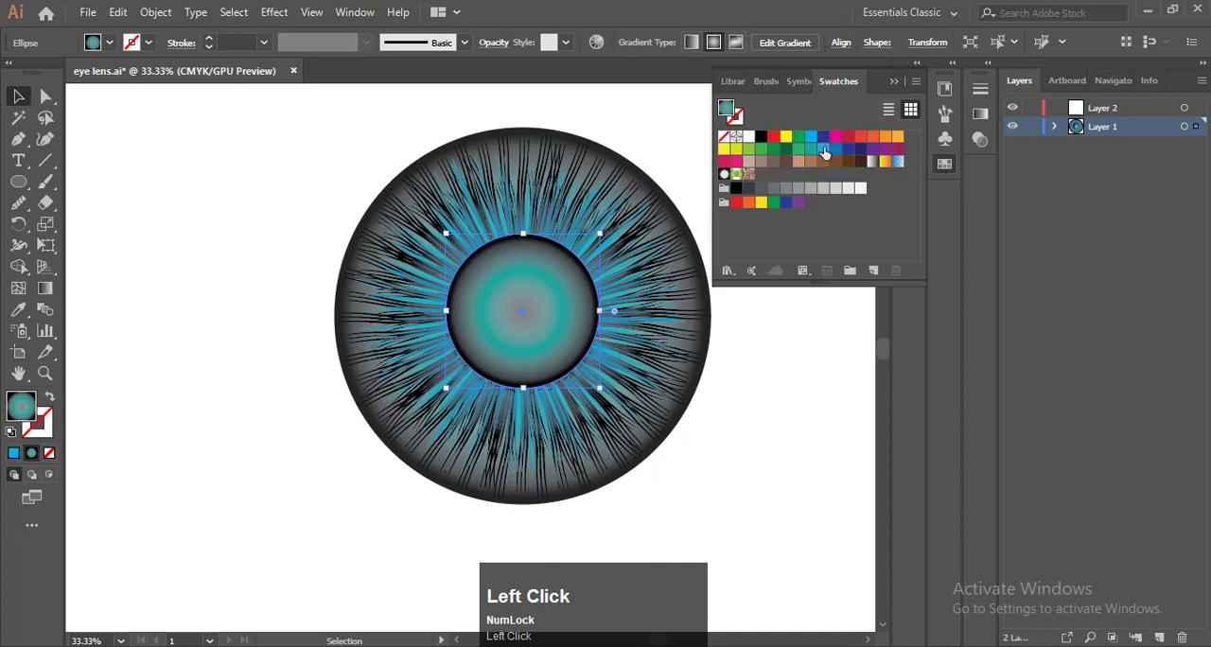
{"action": "left_click", "coordinate": [761, 138]}
{"action": "left_click", "coordinate": [665, 119]}
{"action": "left_click", "coordinate": [915, 62]}
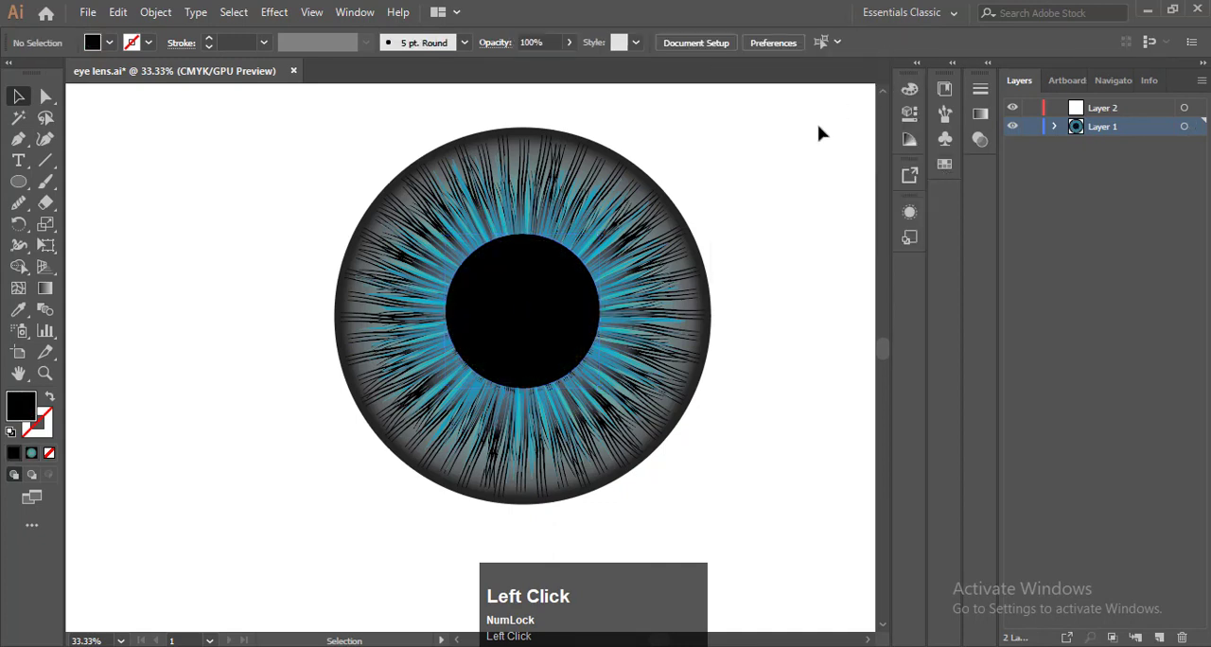
Paste a copy of the black pupil circle in front and enlarge the copy slightly about its centre
{"action": "left_click", "coordinate": [544, 301]}
{"action": "key", "text": "ctrl"}
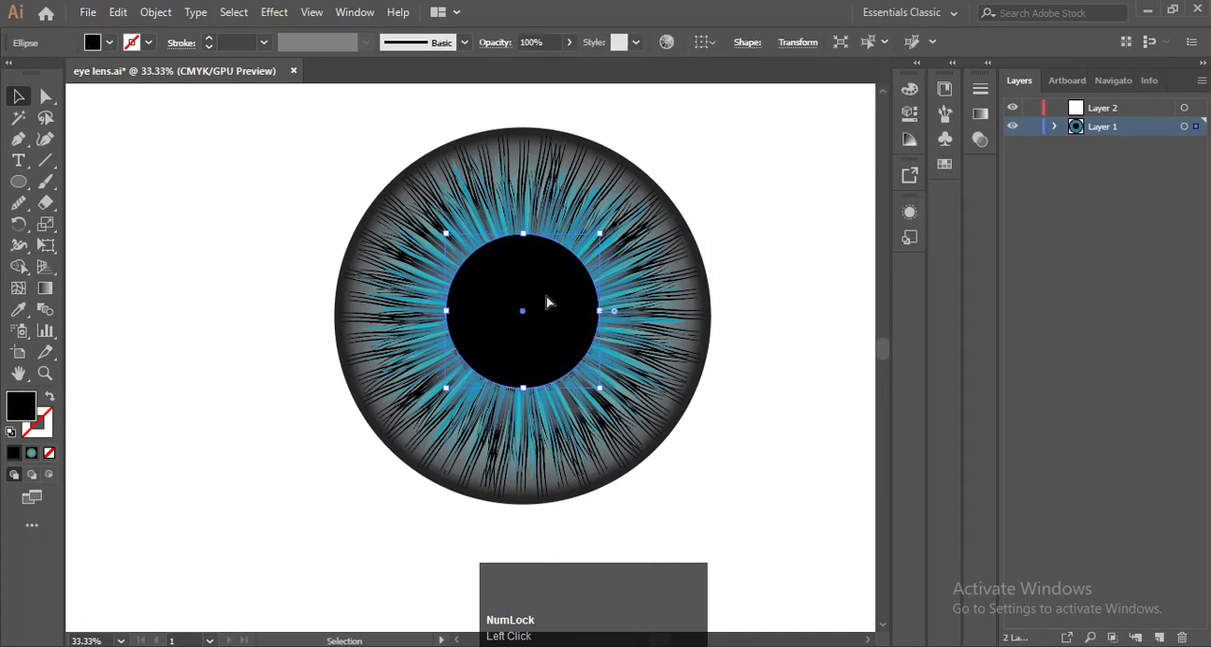
{"action": "key", "text": "ctrl+f"}
{"action": "double_click", "coordinate": [601, 396]}
{"action": "double_click", "coordinate": [769, 313]}
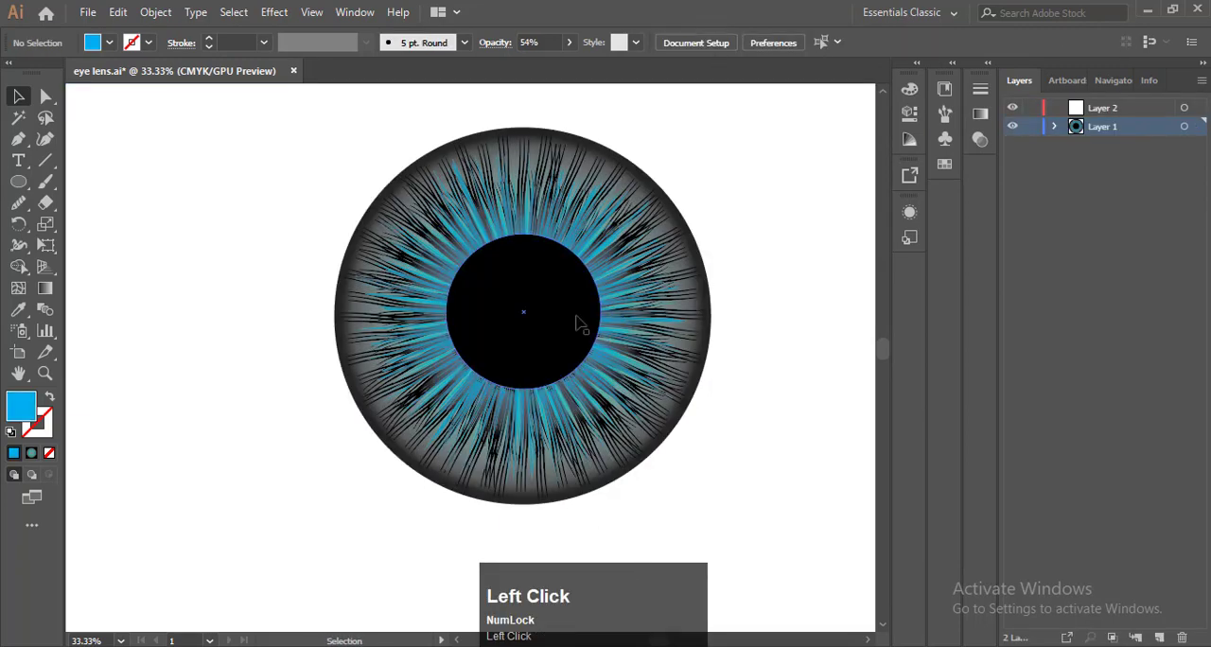
{"action": "left_click", "coordinate": [579, 324]}
{"action": "left_click_drag", "start_coordinate": [602, 390], "coordinate": [611, 396]}
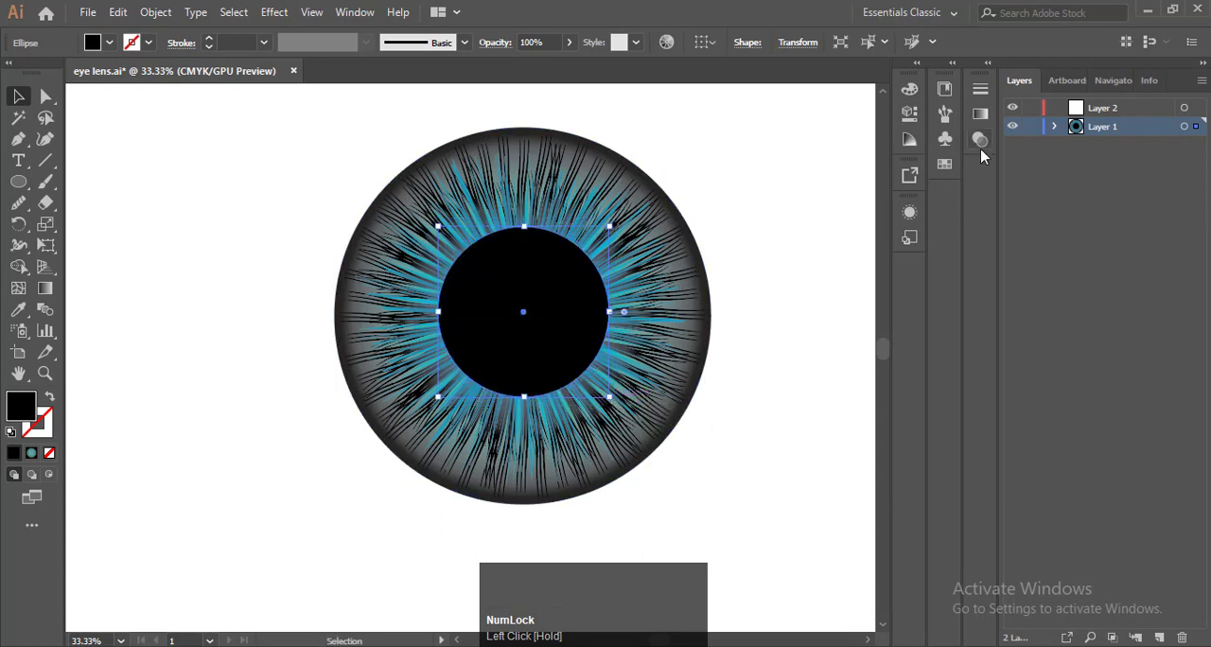
Fill the enlarged pupil copy with the CMYK Cyan swatch
{"action": "left_click", "coordinate": [943, 165]}
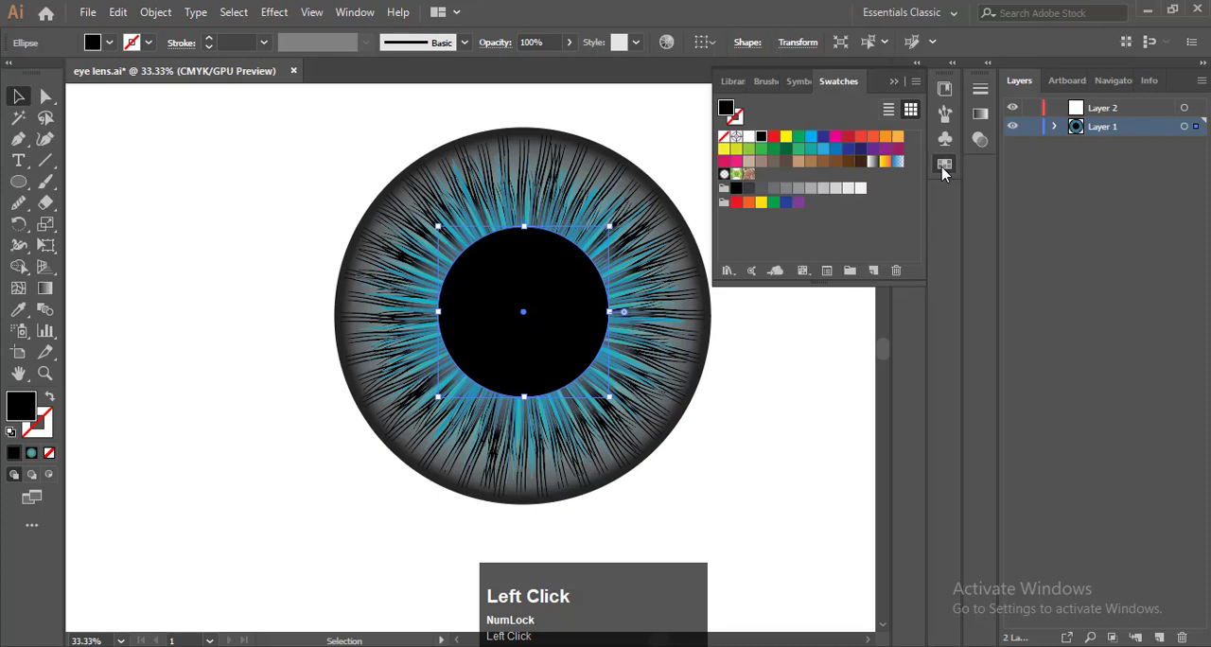
{"action": "left_click", "coordinate": [846, 150]}
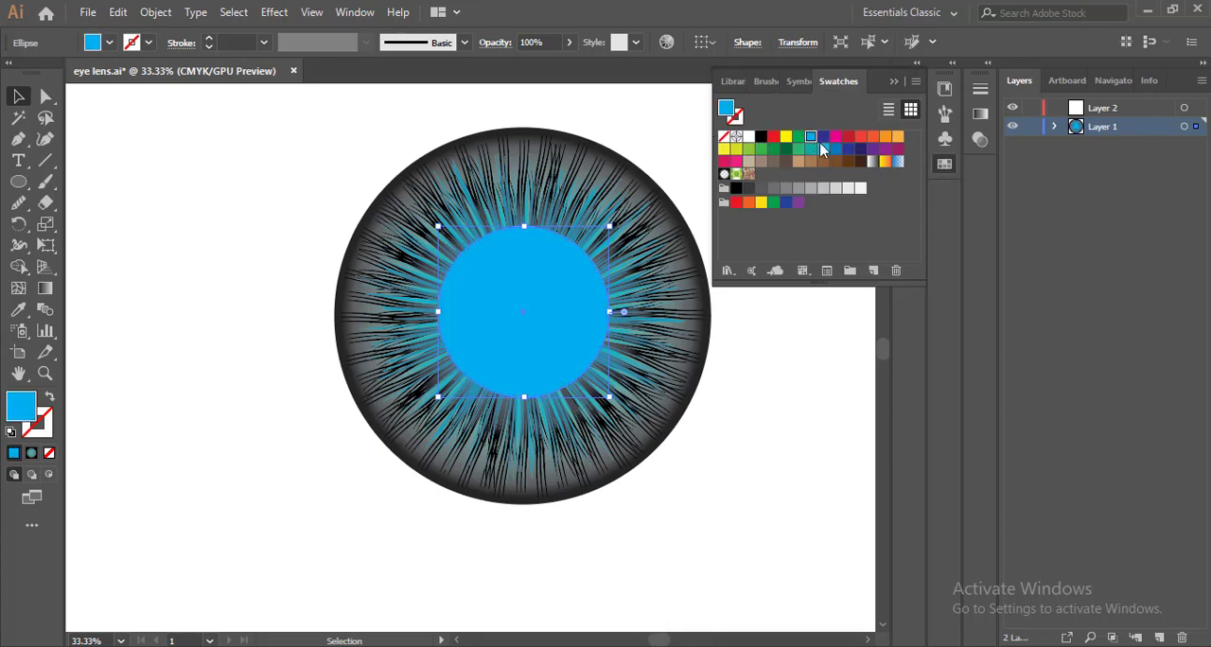
{"action": "left_click", "coordinate": [797, 148]}
{"action": "left_click", "coordinate": [809, 148]}
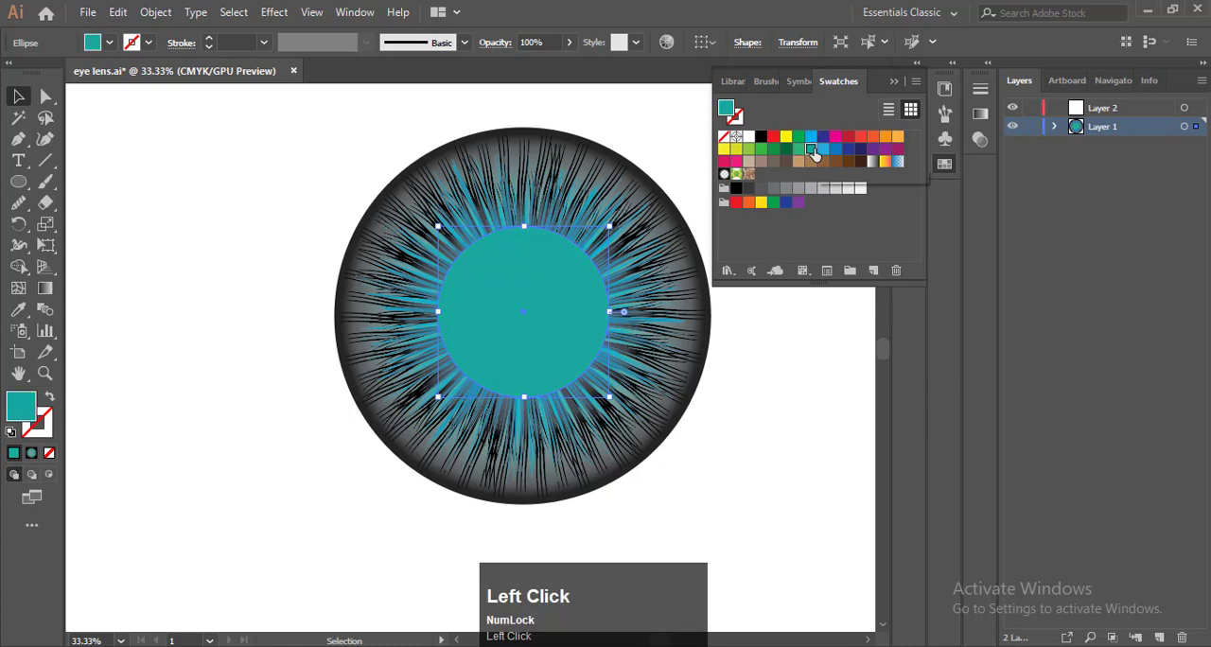
{"action": "left_click", "coordinate": [691, 129]}
Send the cyan circle backward behind the black pupil so it forms a ring around it
{"action": "left_click", "coordinate": [533, 301]}
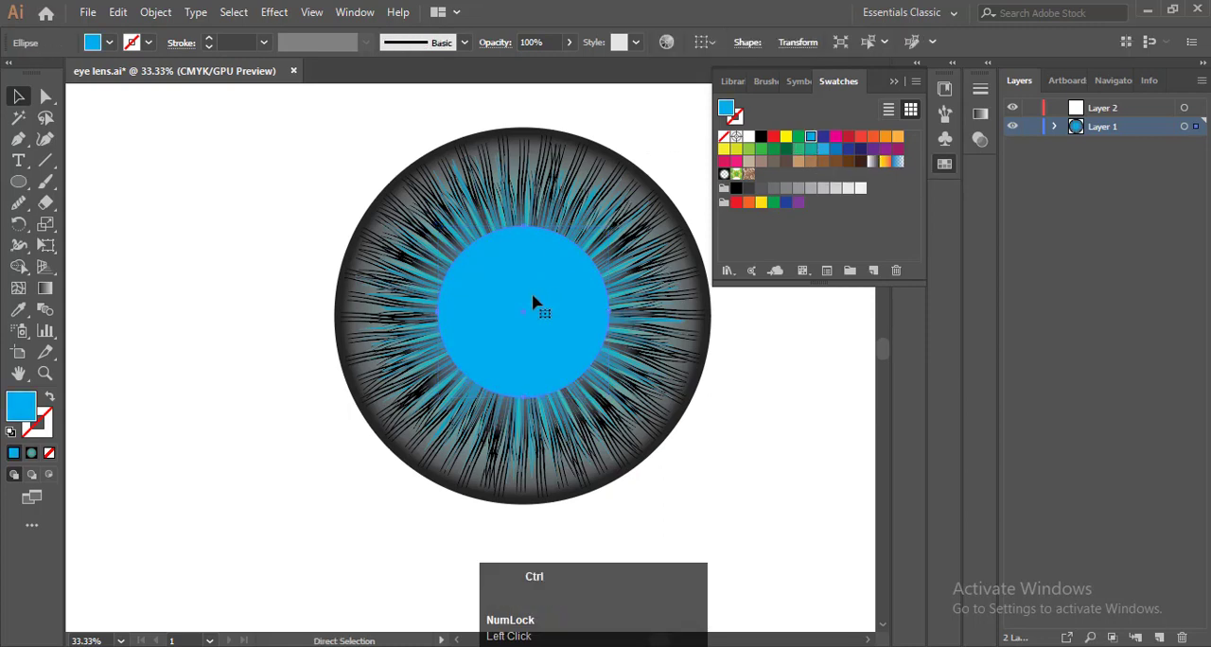
{"action": "key", "text": "ctrl+bracketleft"}
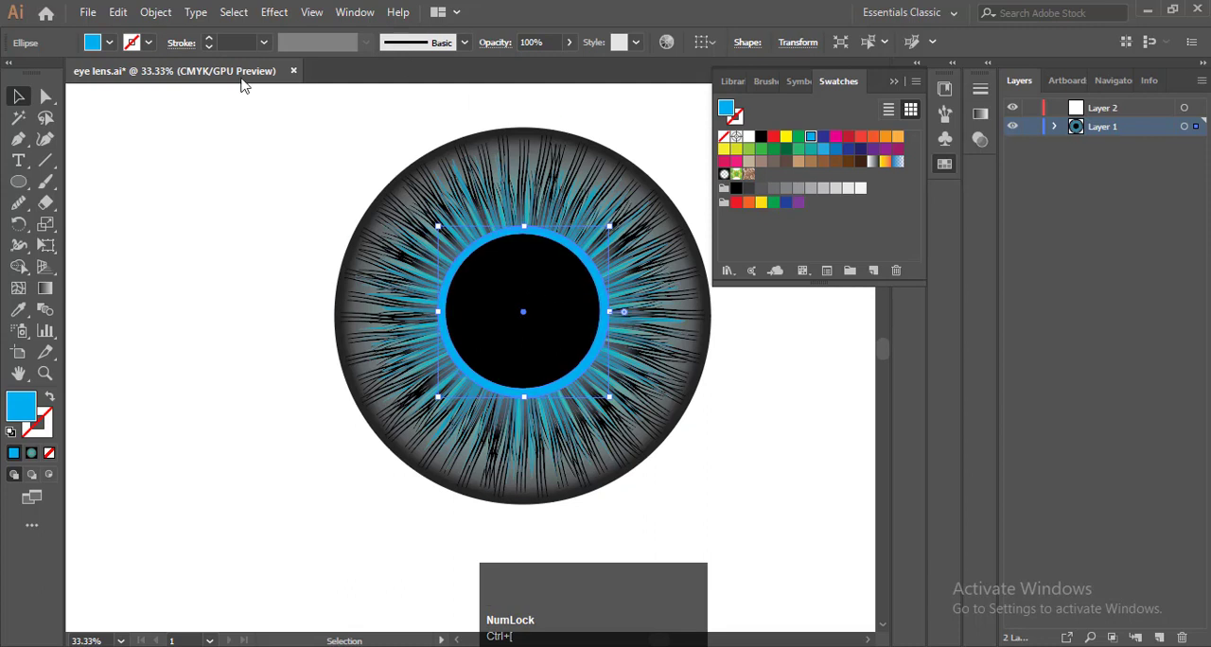
{"action": "left_click", "coordinate": [892, 83]}
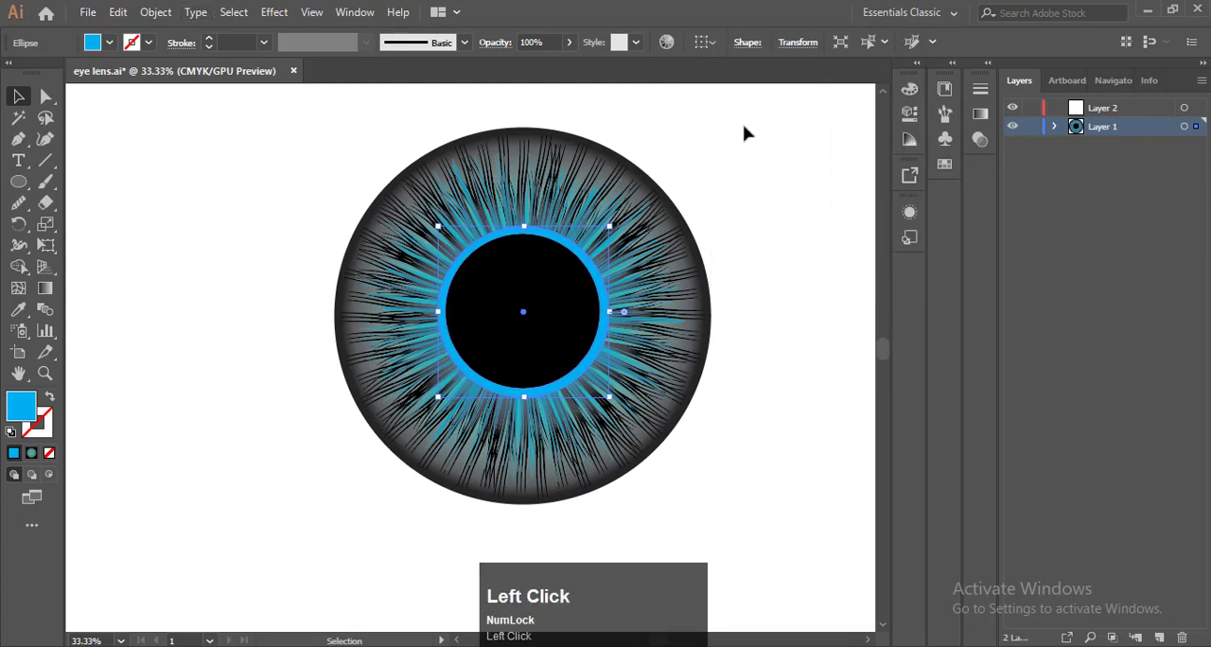
Apply a Gaussian Blur with a radius well above 4 pixels to the cyan circle for a soft glow, then deselect it
{"action": "key", "text": "F9"}
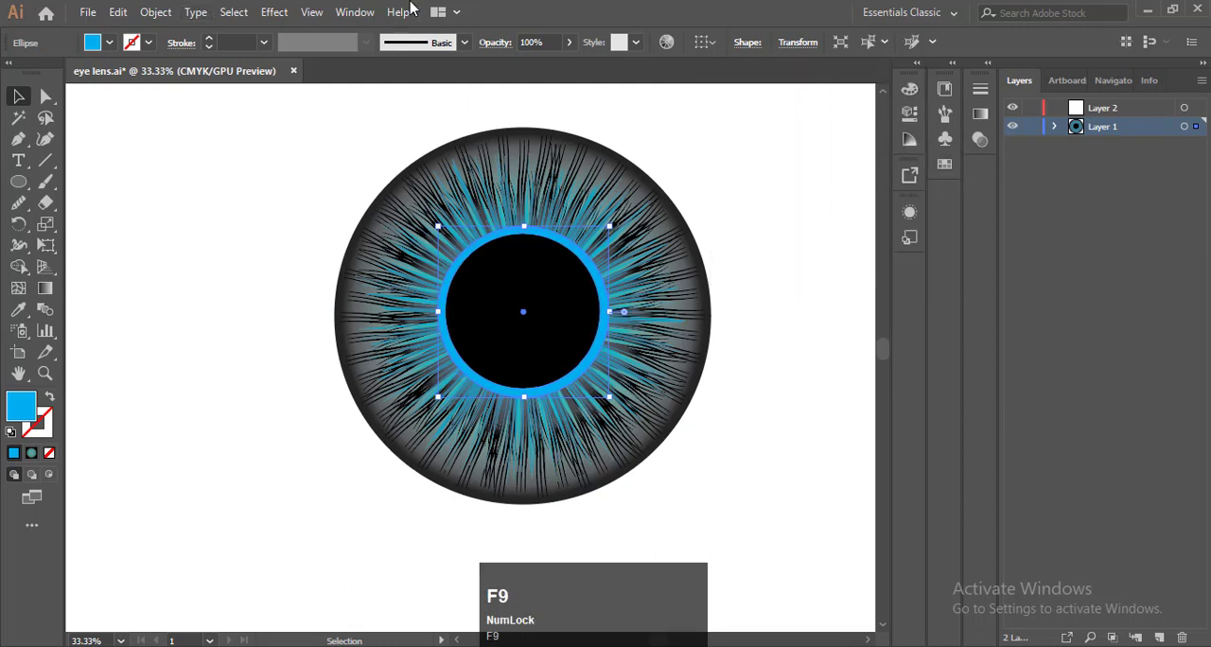
{"action": "left_click", "coordinate": [270, 12]}
{"action": "mouse_move", "coordinate": [301, 311]}
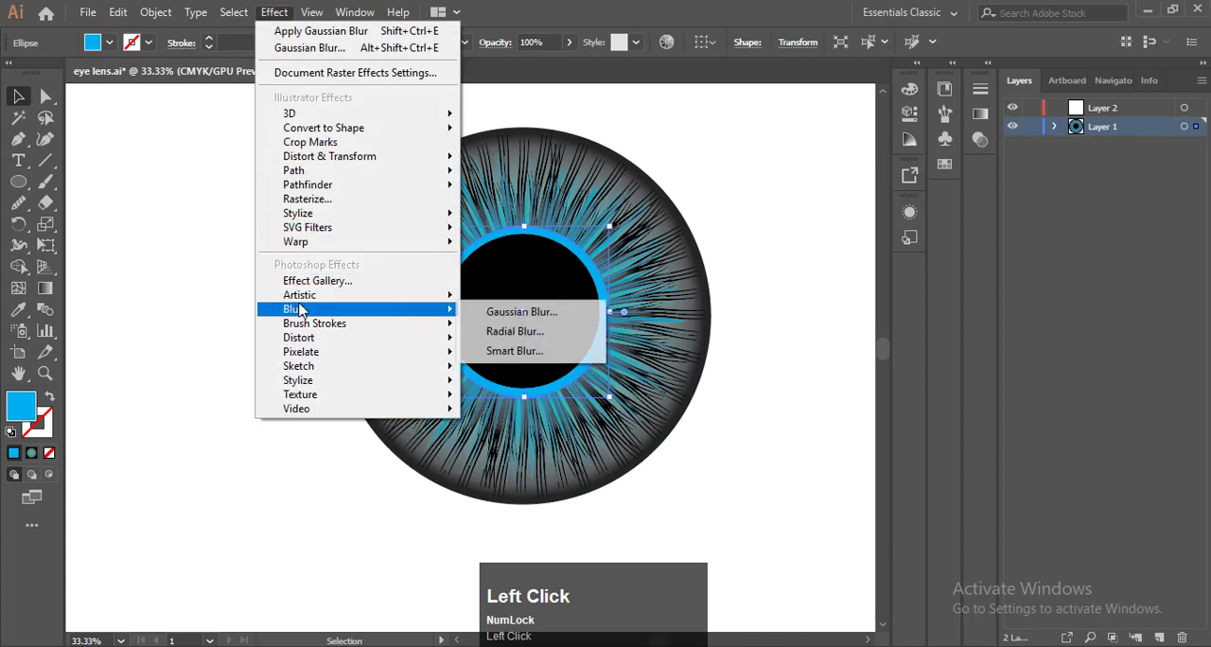
{"action": "left_click", "coordinate": [520, 312]}
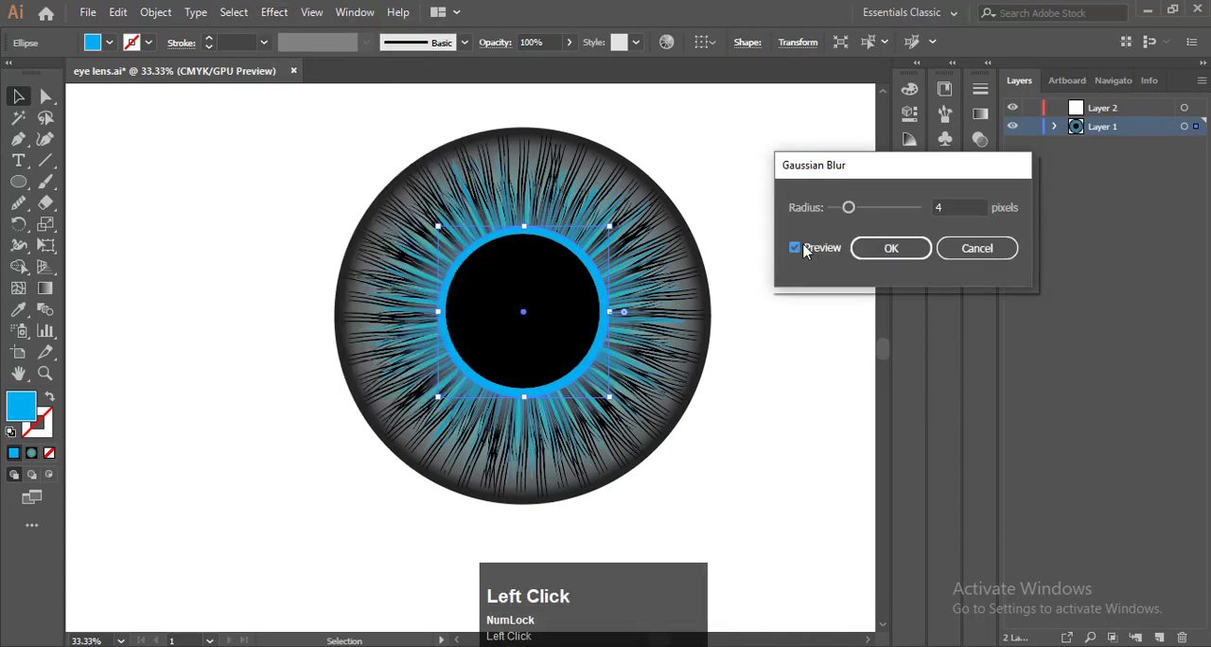
{"action": "left_click_drag", "start_coordinate": [848, 207], "coordinate": [887, 209]}
{"action": "left_click", "coordinate": [889, 248]}
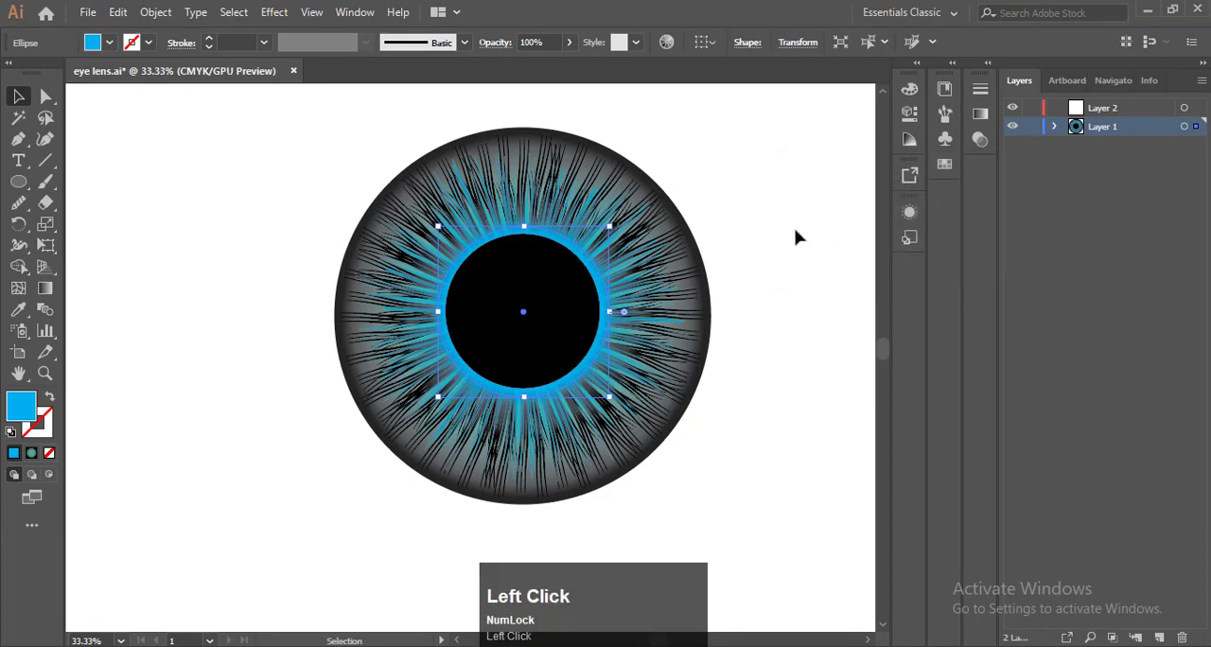
{"action": "key", "text": "F9"}
{"action": "left_click", "coordinate": [724, 210]}
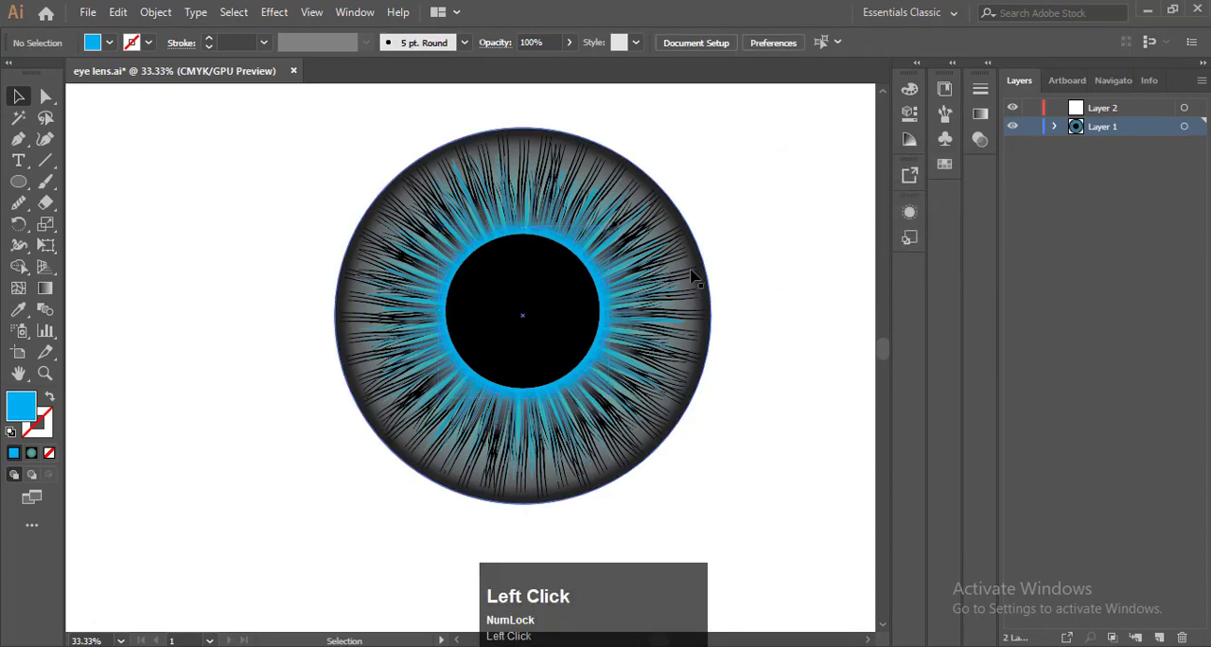
Set the location of the midpoint between the teal and black stops in the outer circle's gradient to 38.31%
{"action": "scroll", "coordinate": [700, 260], "scroll_direction": "up", "scroll_amount": 5}
{"action": "left_click", "coordinate": [711, 205]}
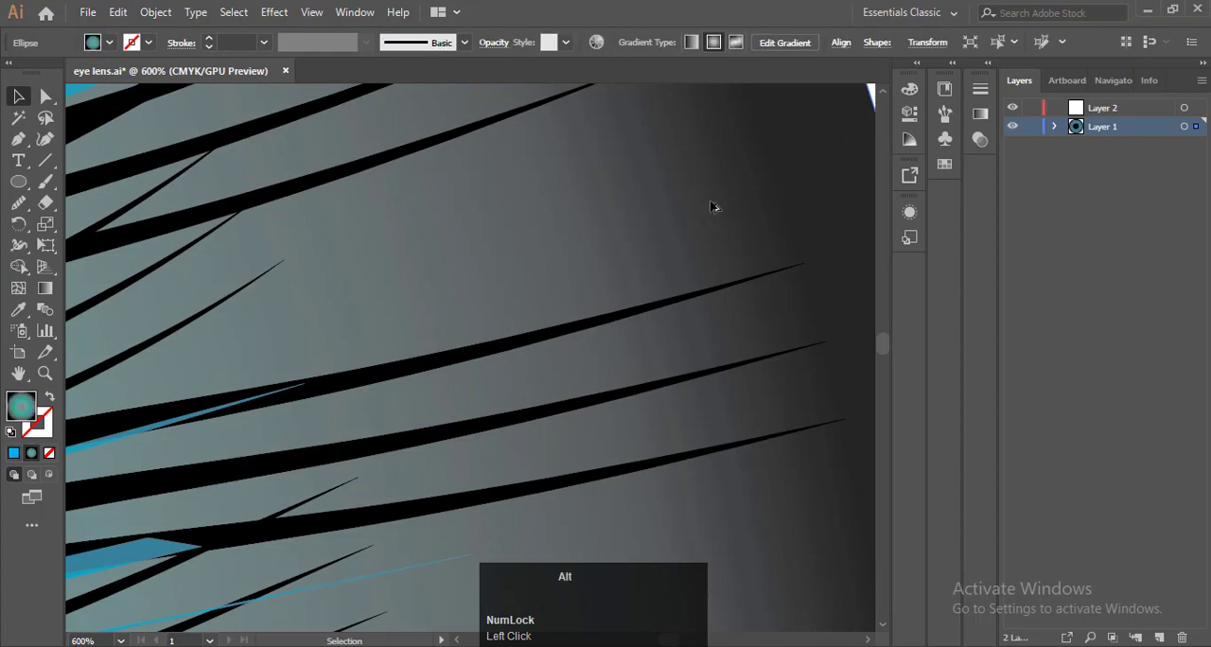
{"action": "scroll", "coordinate": [714, 207], "scroll_direction": "down", "scroll_amount": 3}
{"action": "scroll", "coordinate": [714, 207], "scroll_direction": "down", "scroll_amount": 2}
{"action": "left_click", "coordinate": [980, 114]}
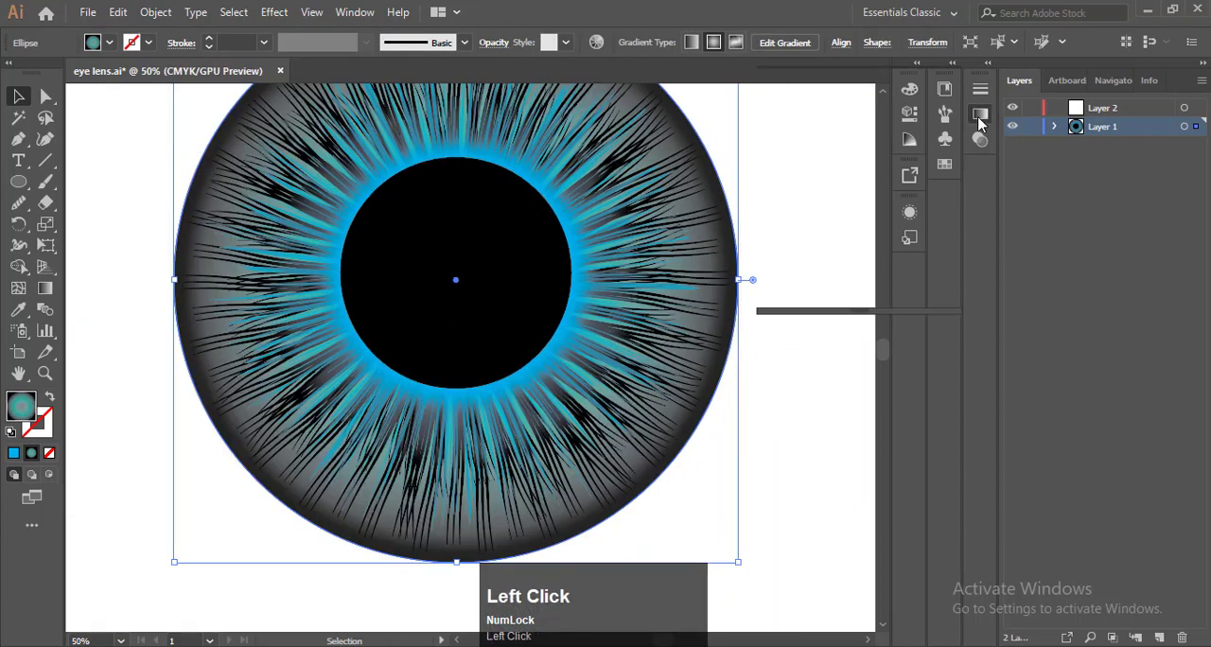
{"action": "scroll", "coordinate": [532, 269], "scroll_direction": "down", "scroll_amount": 1}
{"action": "scroll", "coordinate": [533, 232], "scroll_direction": "up", "scroll_amount": 1}
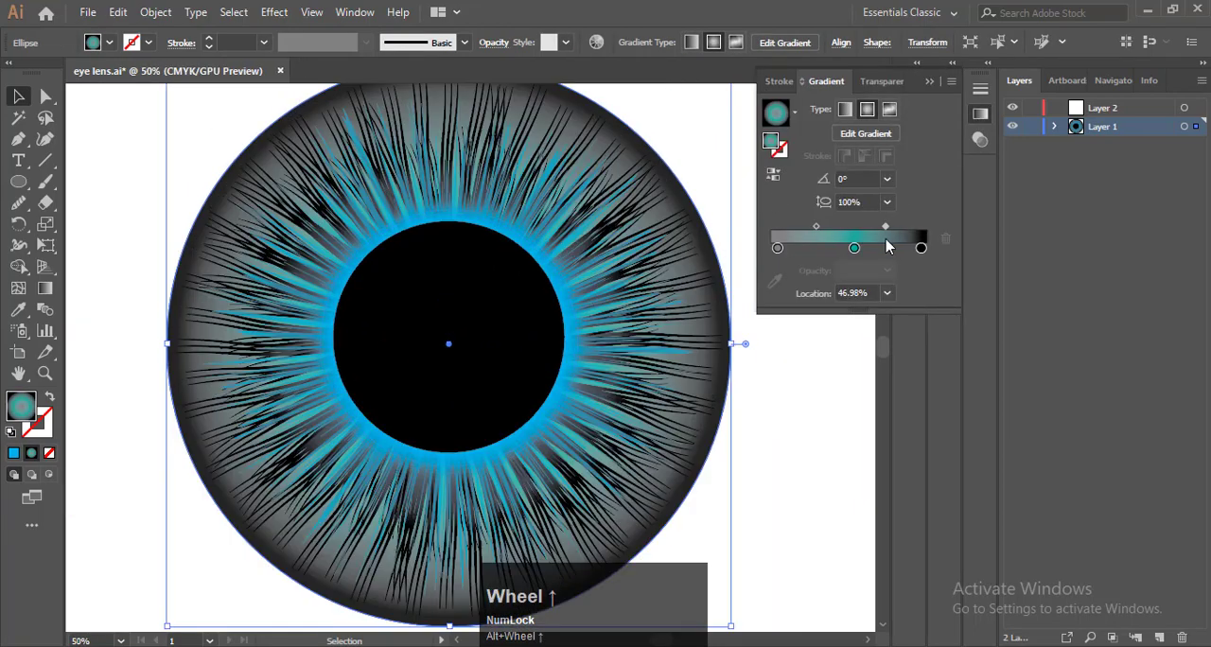
{"action": "mouse_move", "coordinate": [882, 228]}
{"action": "left_mouse_down"}
{"action": "mouse_move", "coordinate": [871, 230]}
{"action": "mouse_move", "coordinate": [882, 228]}
{"action": "left_mouse_up"}
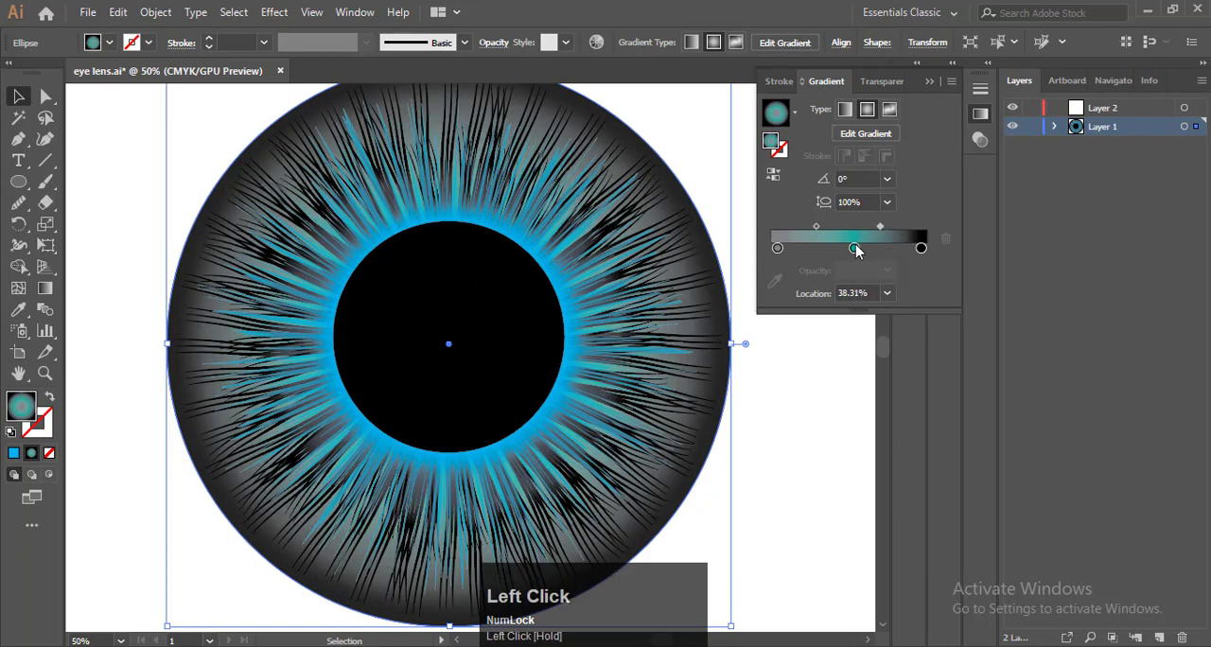
Recolour the outer circle's teal gradient stop to a muted blue of C 80, M 27, Y 17, K 13
{"action": "left_click", "coordinate": [854, 248]}
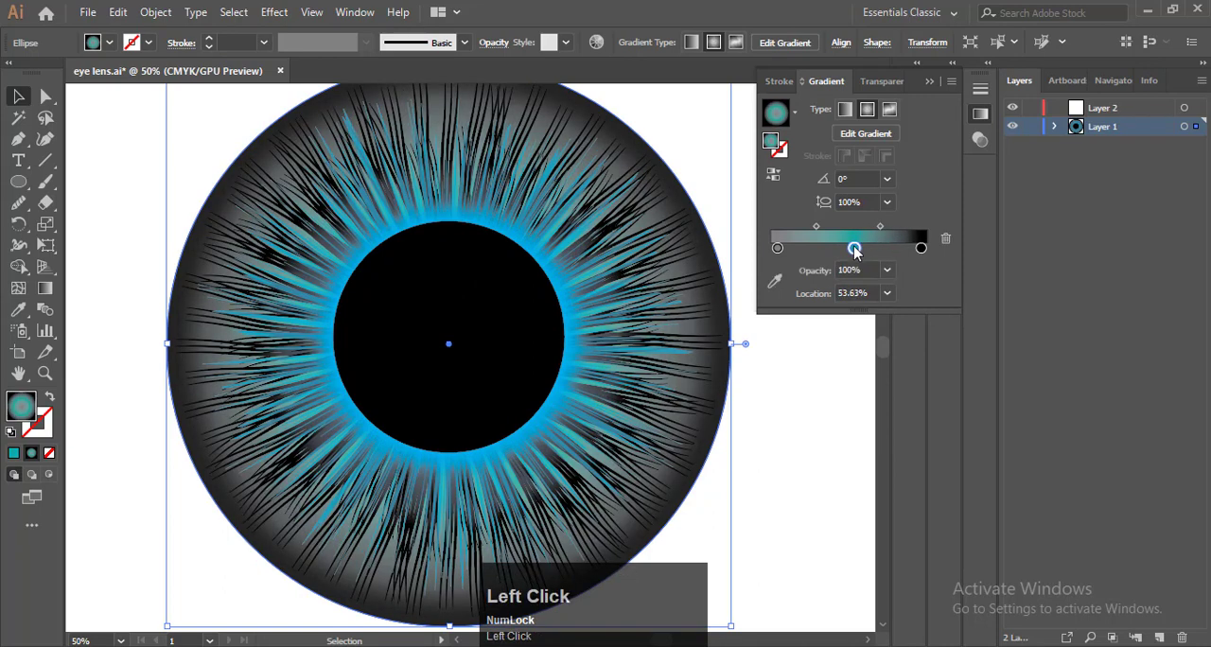
{"action": "double_click", "coordinate": [854, 249]}
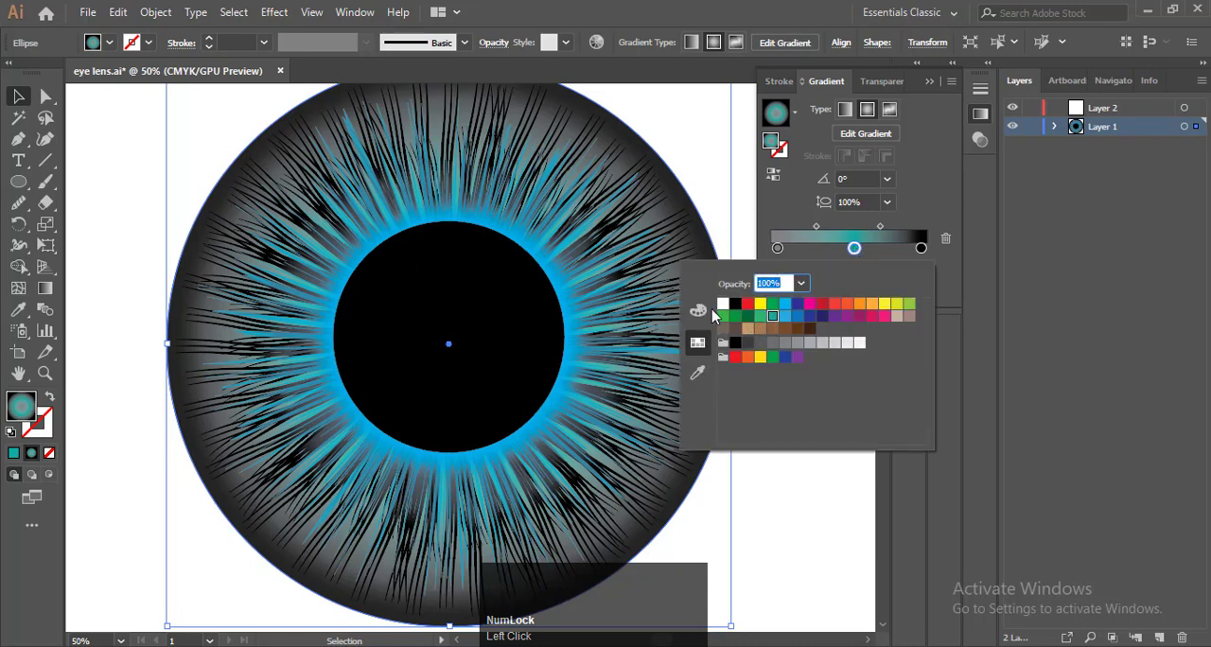
{"action": "left_click", "coordinate": [698, 311]}
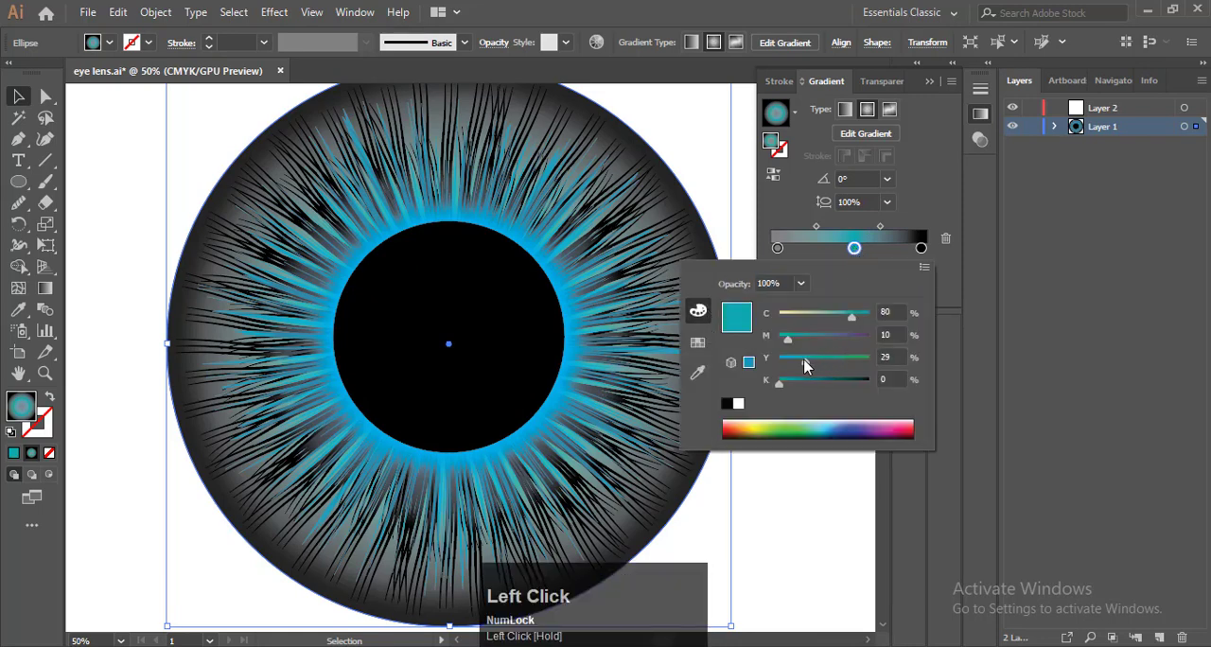
{"action": "left_click_drag", "start_coordinate": [811, 368], "coordinate": [790, 392]}
{"action": "left_click_drag", "start_coordinate": [791, 348], "coordinate": [791, 385]}
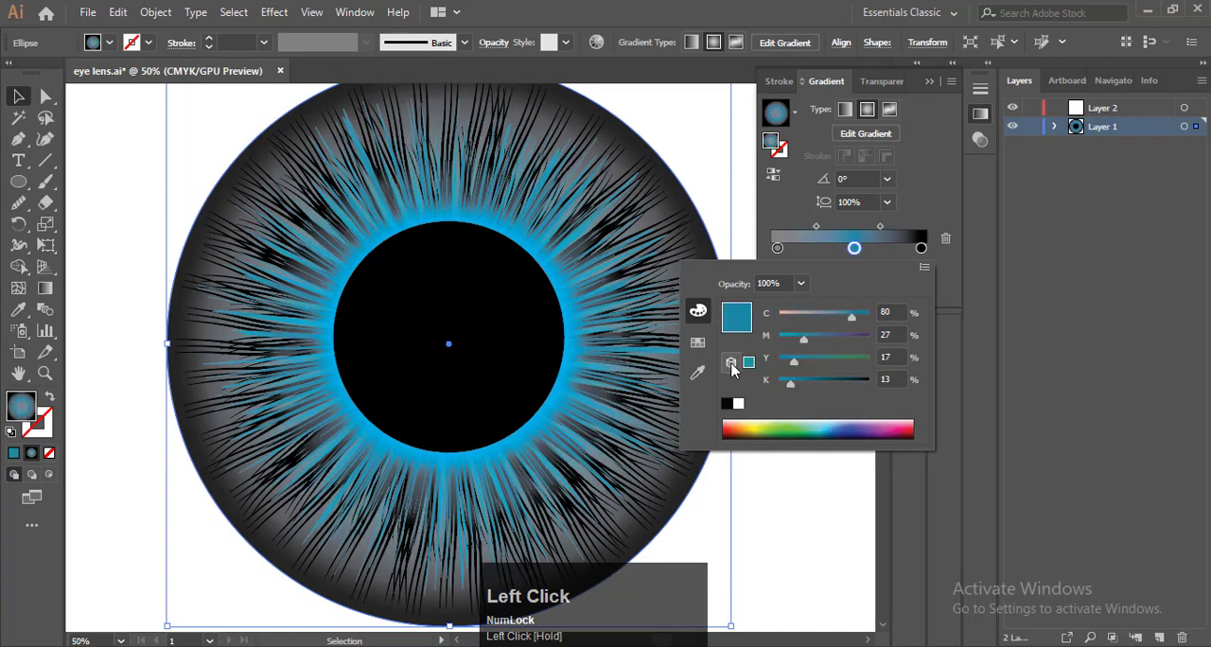
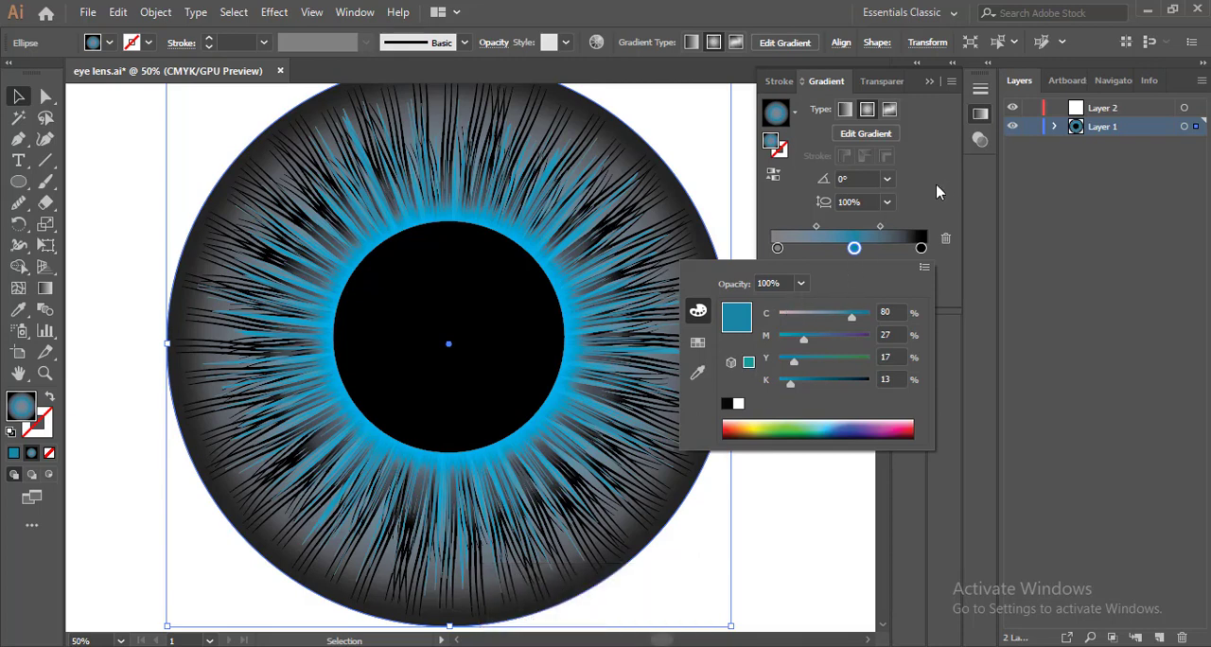
Move the outer circle's innermost gradient stop to 0% and its midpoint with the blue stop to 26.04%
{"action": "left_click", "coordinate": [935, 192]}
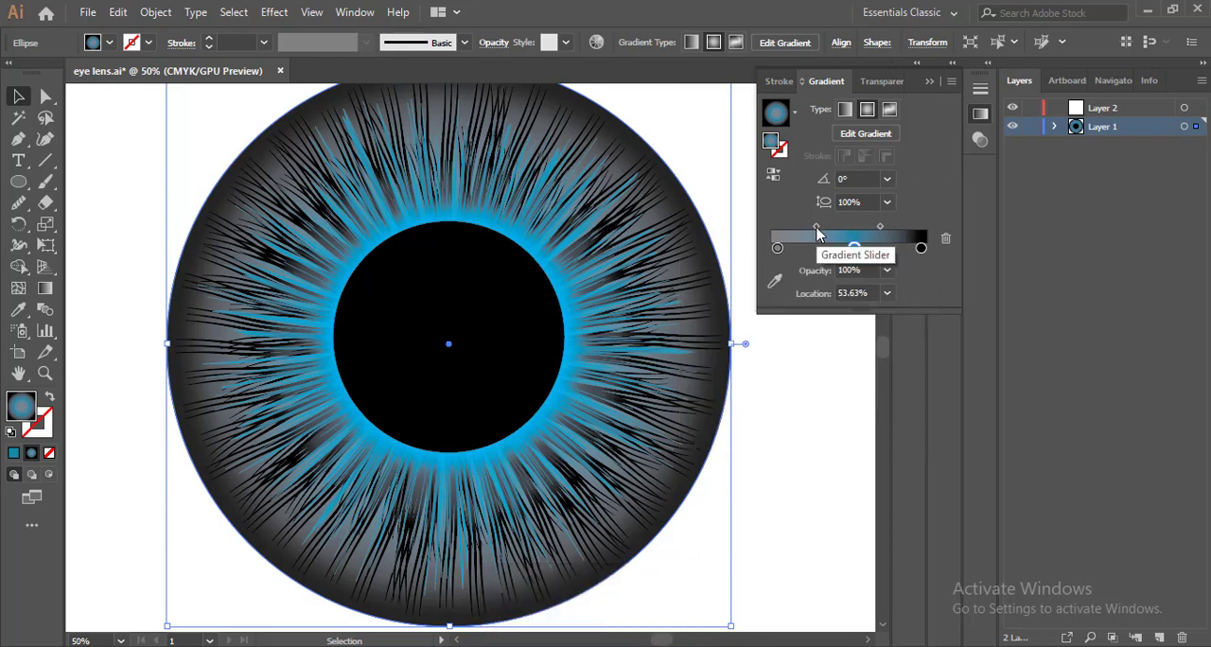
{"action": "left_click", "coordinate": [777, 249]}
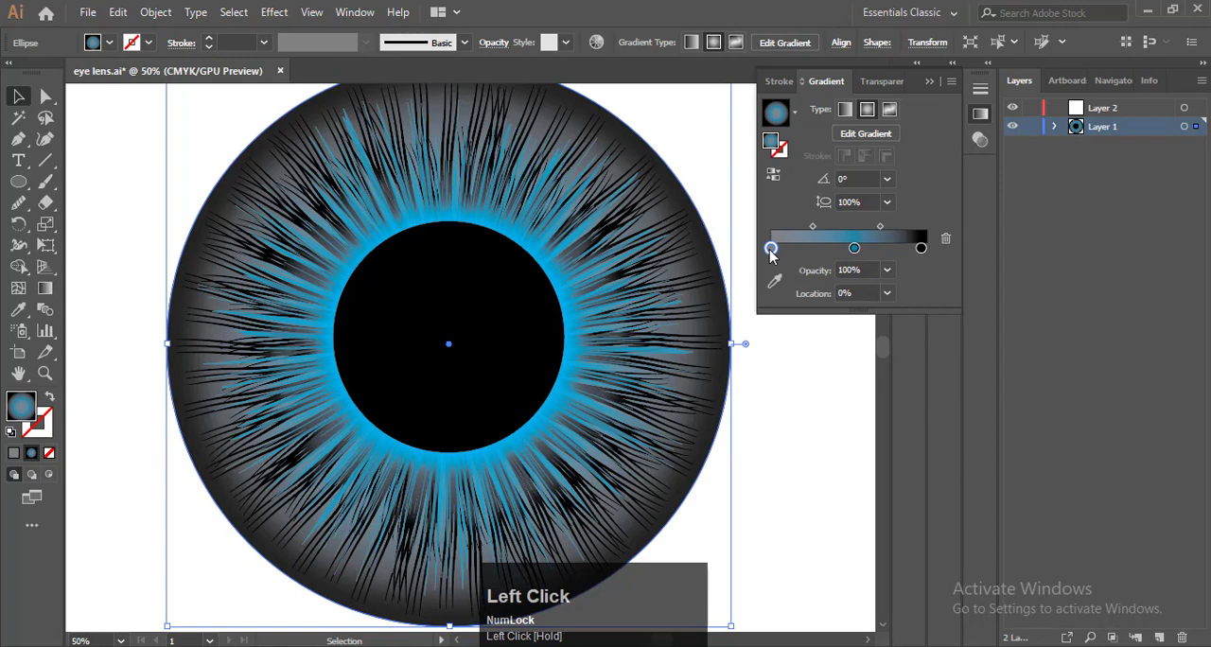
{"action": "left_click_drag", "start_coordinate": [812, 227], "coordinate": [790, 225]}
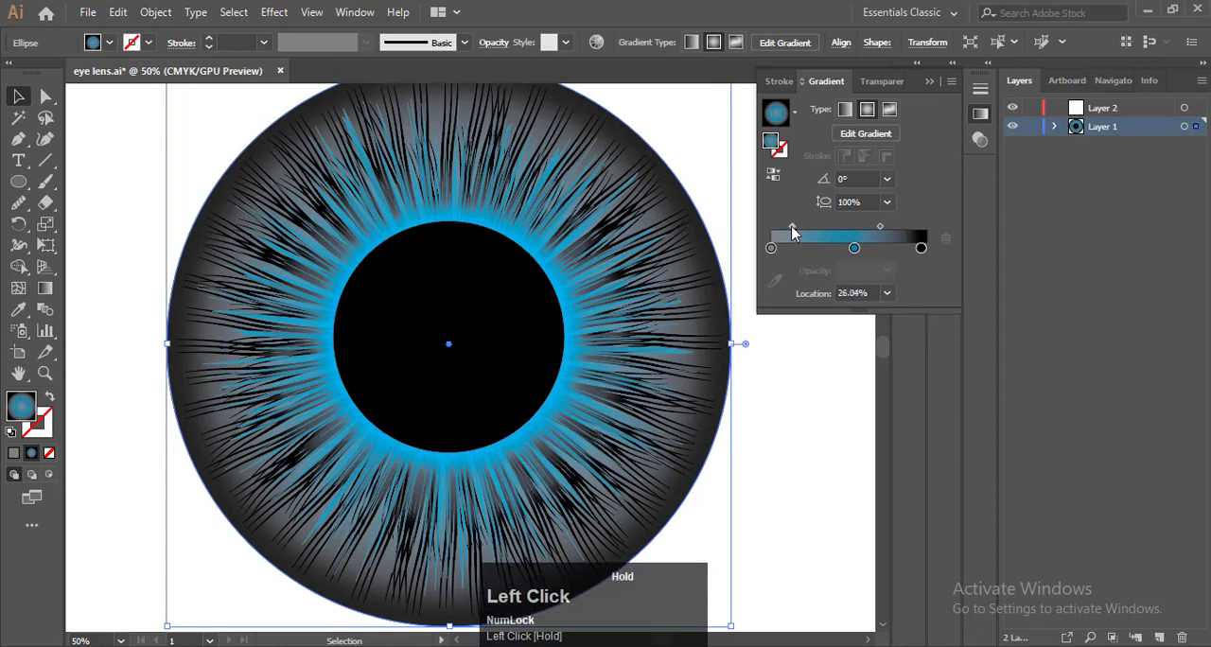
Recolour the outer circle's innermost gradient stop to a dark purple of C 22, M 48, Y 0, K 60, then deselect the circle
{"action": "left_click", "coordinate": [771, 247]}
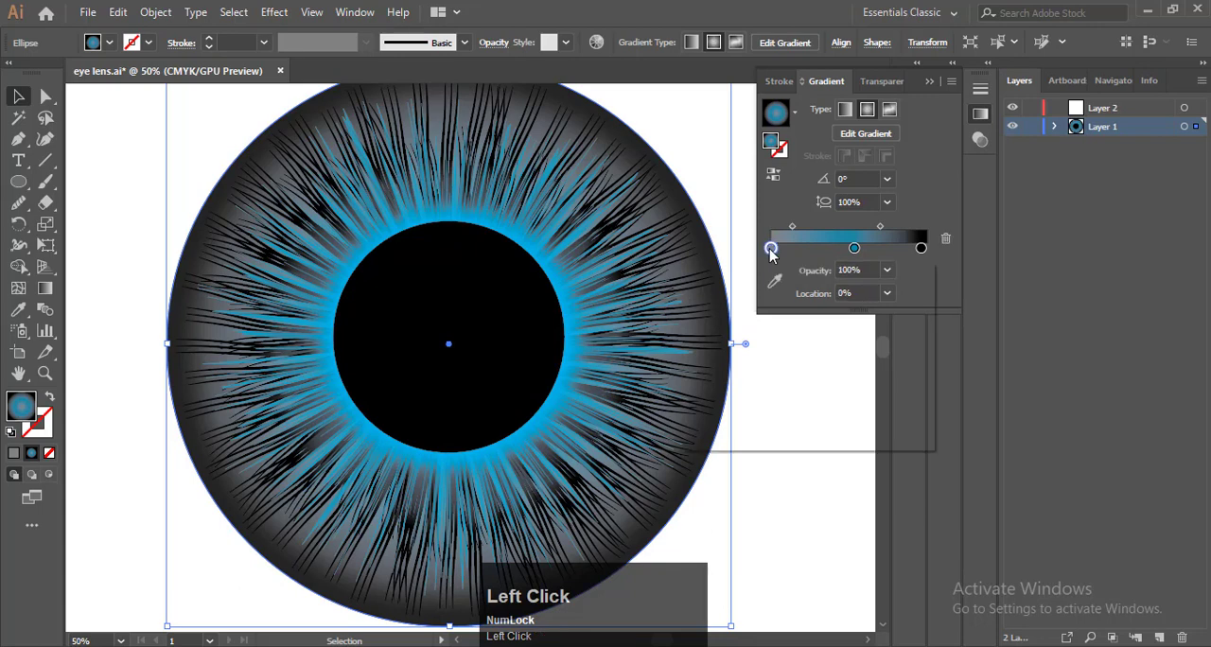
{"action": "double_click", "coordinate": [770, 247]}
{"action": "left_click_drag", "start_coordinate": [790, 315], "coordinate": [821, 346]}
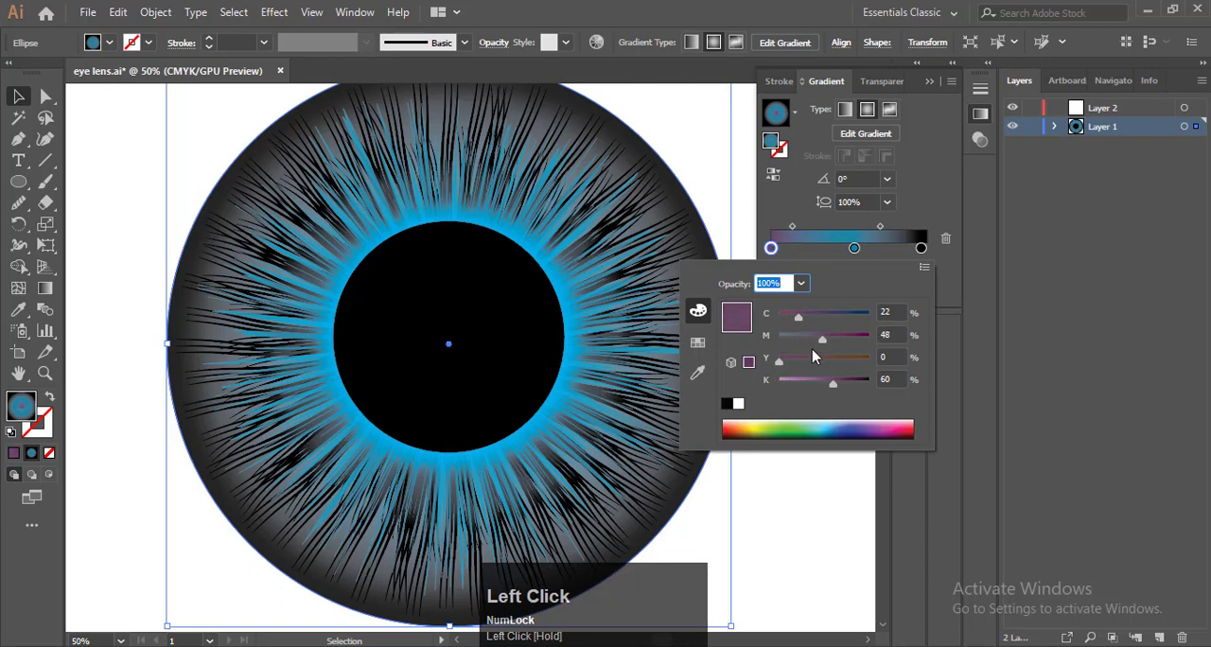
{"action": "left_click", "coordinate": [930, 210]}
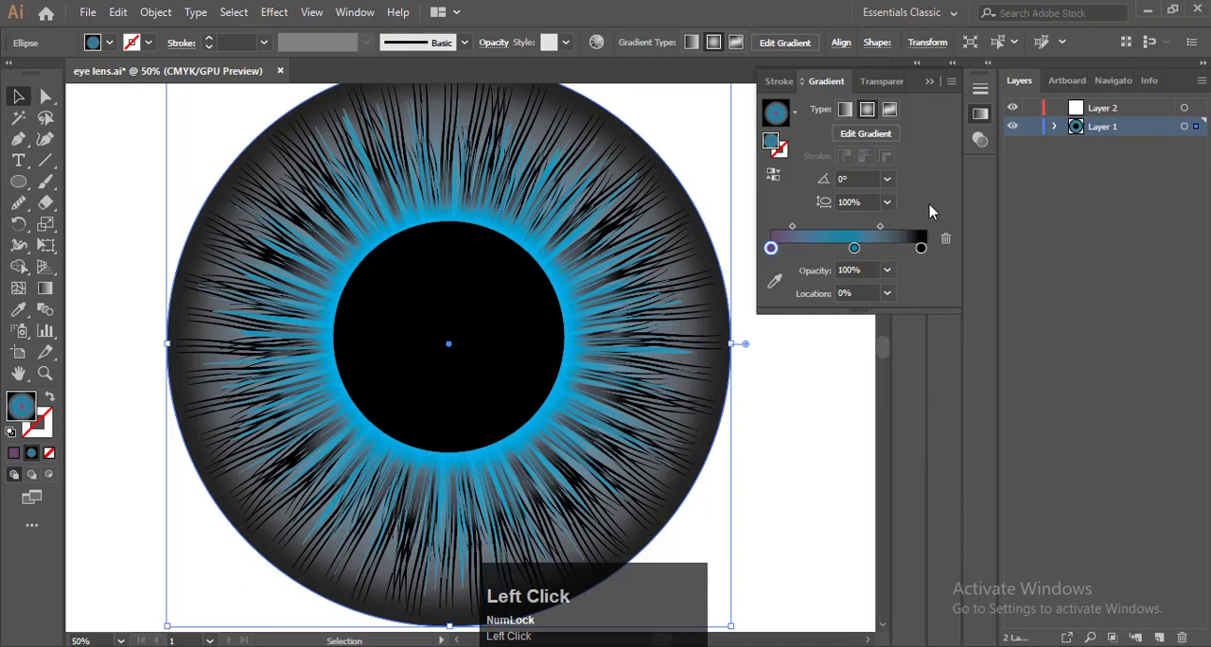
{"action": "left_click", "coordinate": [931, 82]}
{"action": "left_click", "coordinate": [765, 175]}
Fill the second-lowest stroke group in Layer 1 with the magenta-purple swatch, then deselect it
{"action": "scroll", "coordinate": [741, 224], "scroll_direction": "up", "scroll_amount": 3, "text": "alt"}
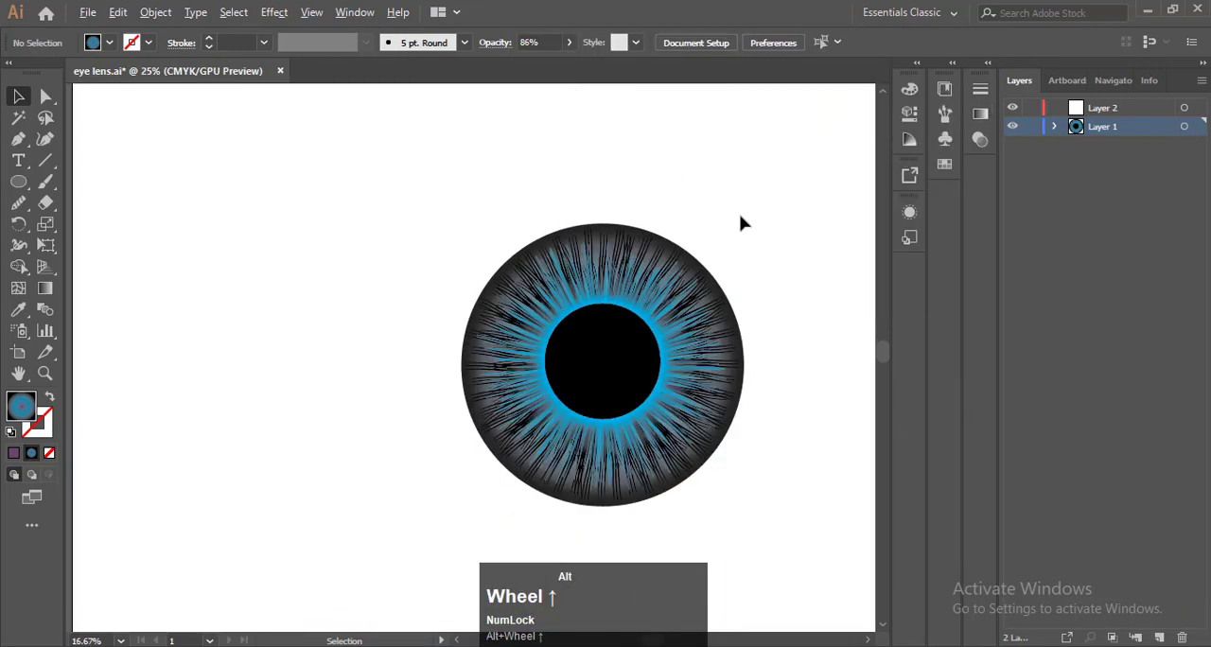
{"action": "scroll", "coordinate": [735, 262], "scroll_direction": "up", "scroll_amount": 1, "text": "alt"}
{"action": "scroll", "coordinate": [800, 297], "scroll_direction": "down", "scroll_amount": 1, "text": "alt"}
{"action": "scroll", "coordinate": [800, 298], "scroll_direction": "up", "scroll_amount": 1, "text": "alt"}
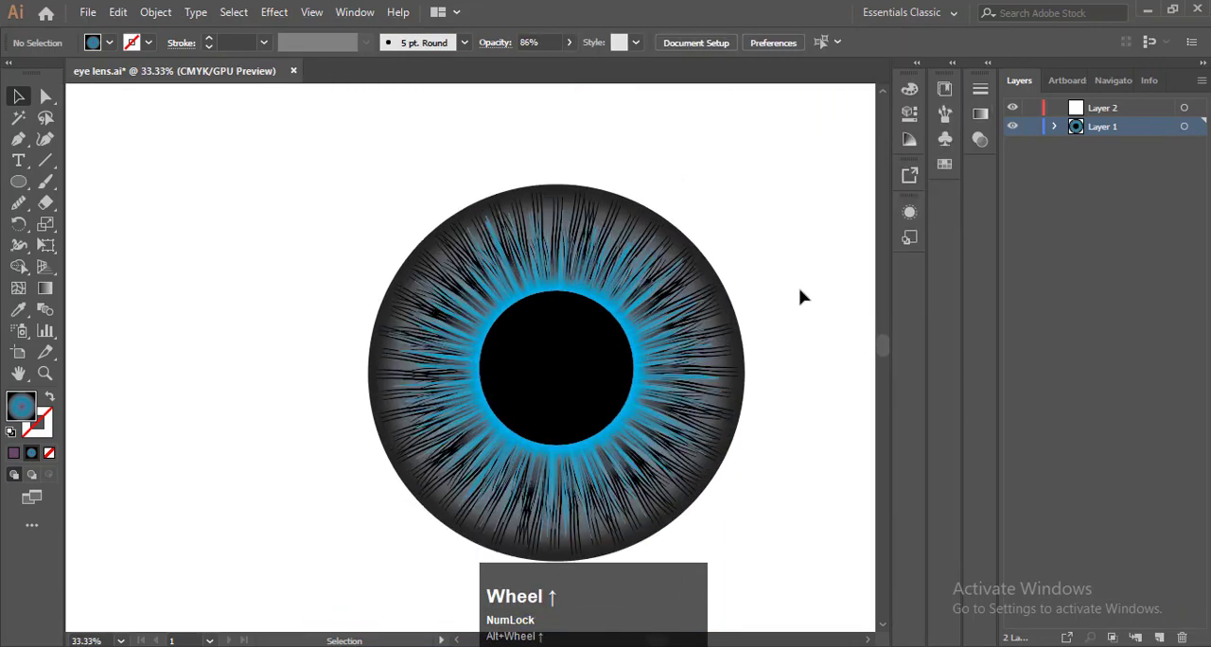
{"action": "left_click", "coordinate": [800, 296]}
{"action": "key", "text": "F9"}
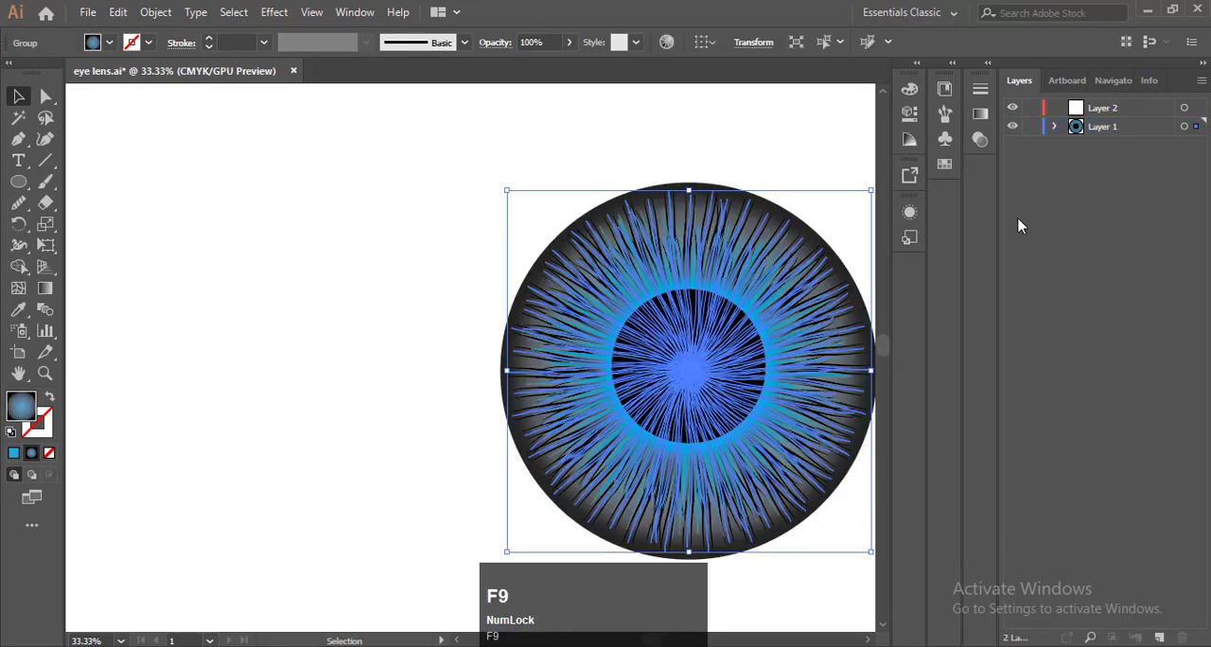
{"action": "left_click", "coordinate": [1055, 129]}
{"action": "left_click", "coordinate": [1128, 320]}
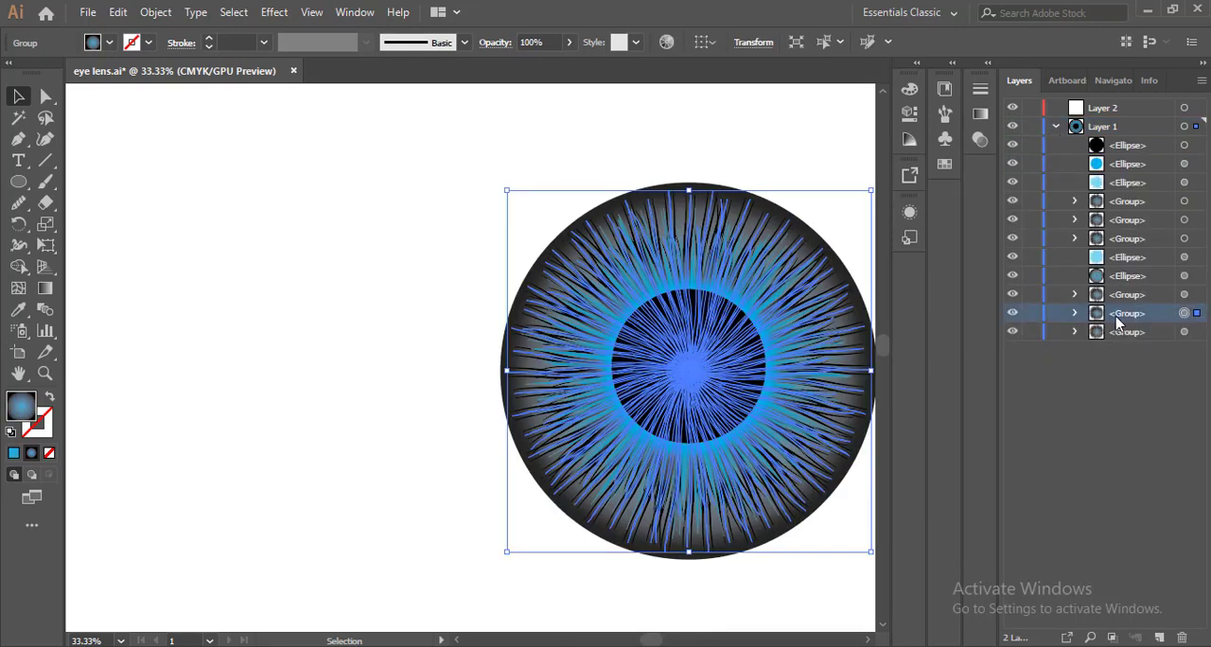
{"action": "left_click", "coordinate": [944, 162]}
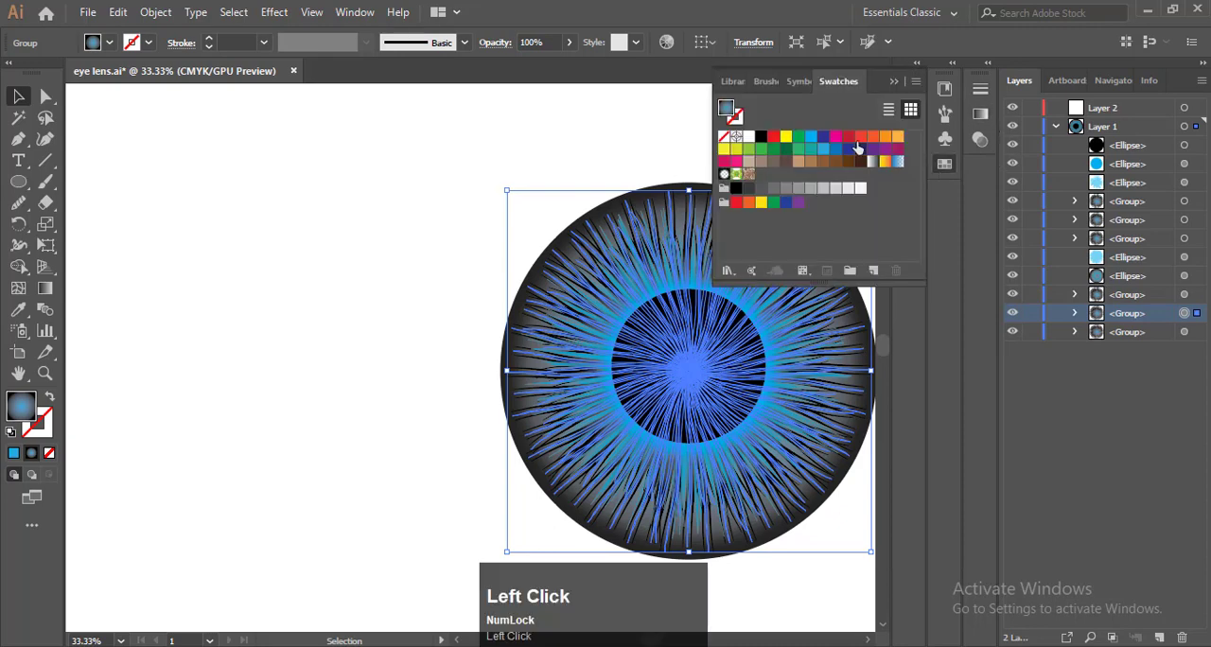
{"action": "left_click", "coordinate": [896, 149]}
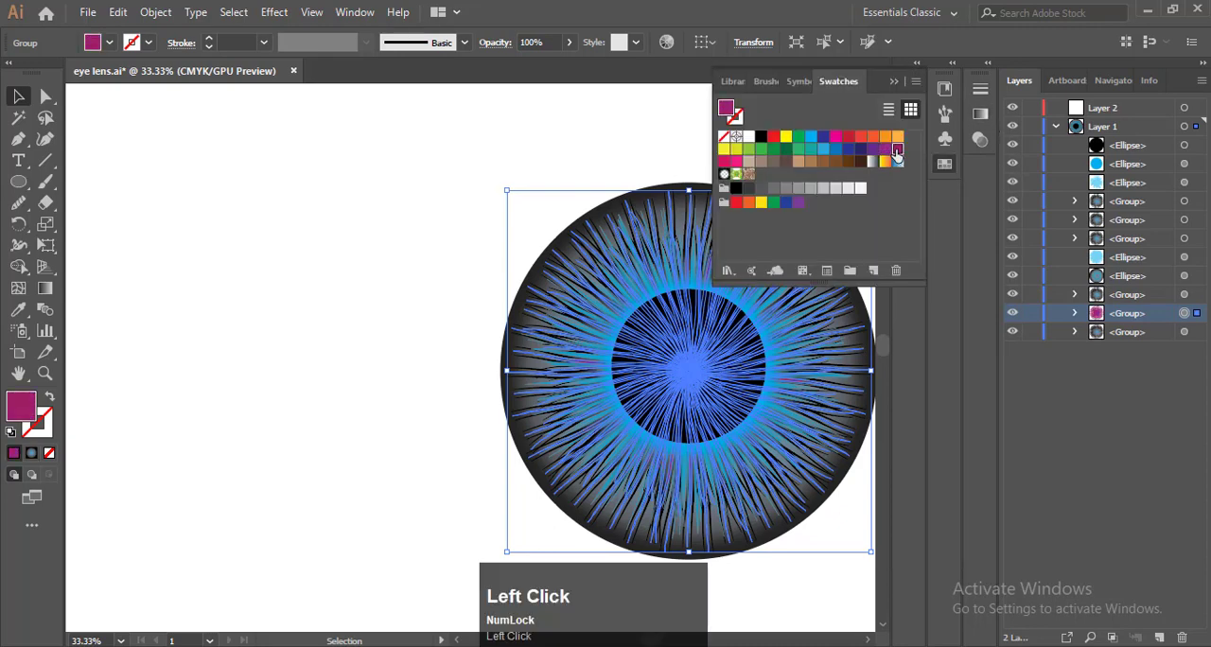
{"action": "left_click", "coordinate": [893, 81]}
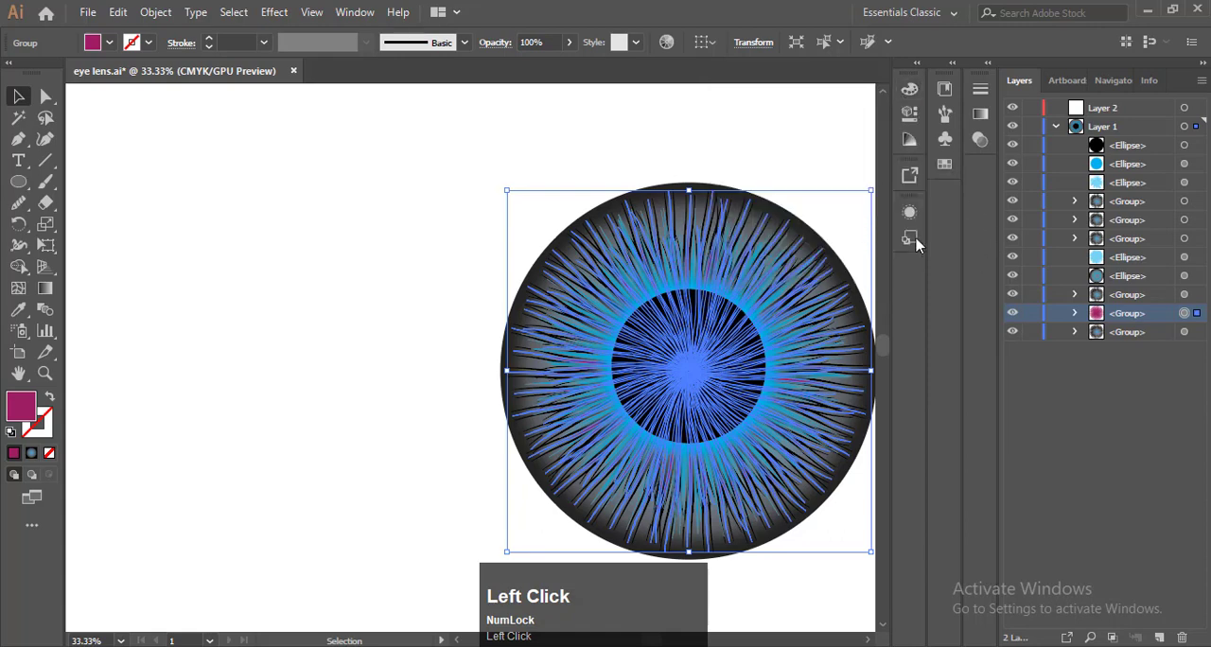
{"action": "left_click", "coordinate": [814, 146]}
{"action": "key", "text": "ctrl+0"}
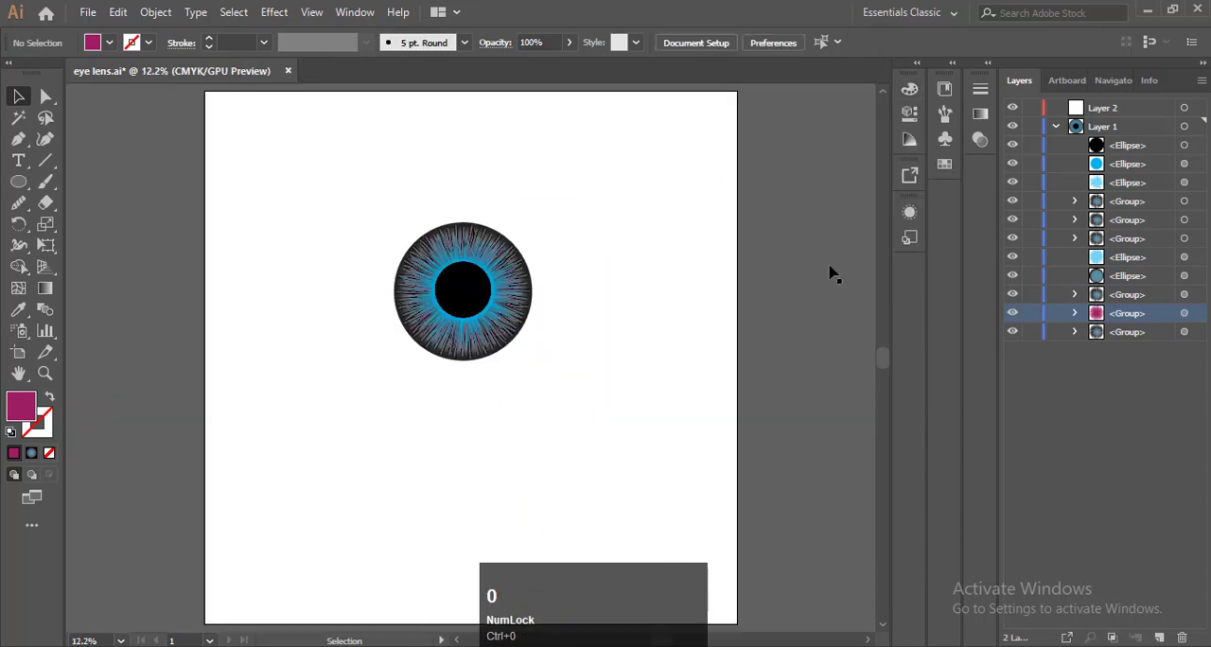
Draw a white circle slightly smaller than the iris outward from the pupil's centre, covering most of the eye
{"action": "scroll", "coordinate": [457, 333], "scroll_direction": "up", "scroll_amount": 5}
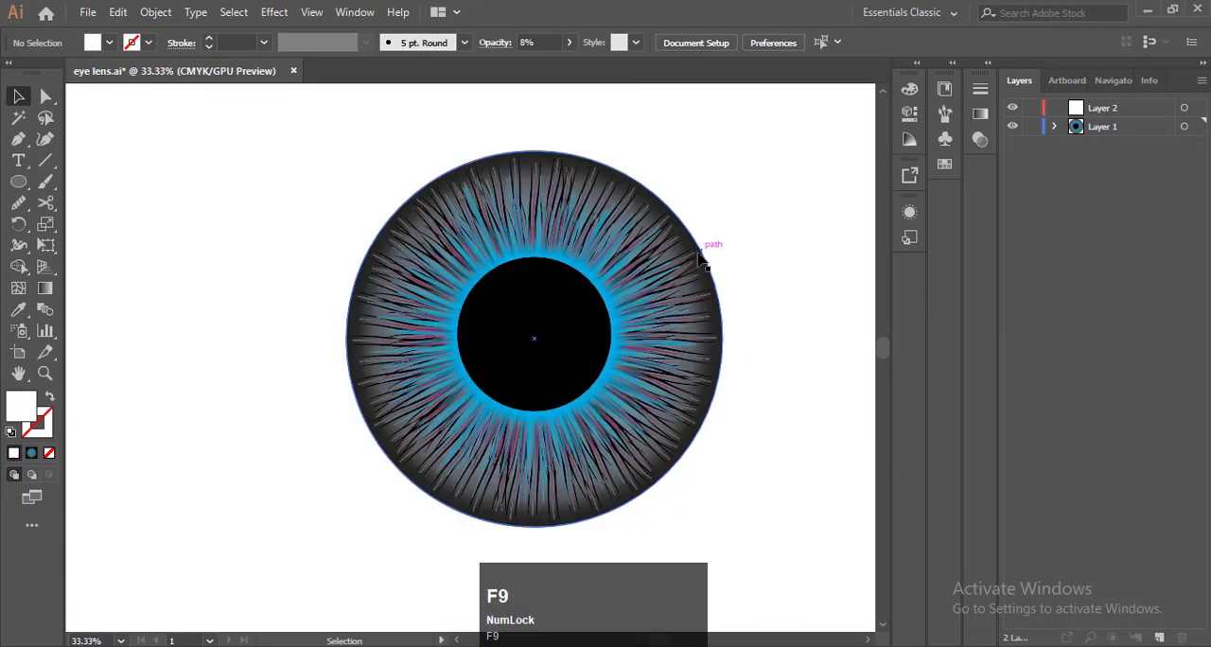
{"action": "left_click", "coordinate": [19, 180]}
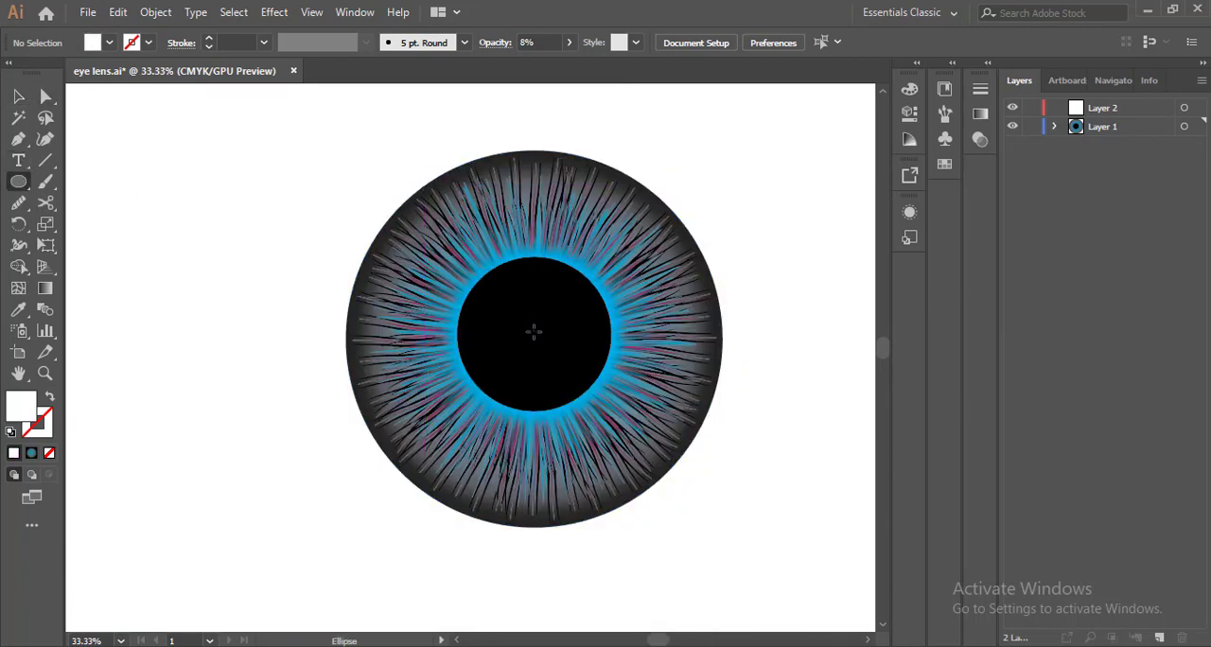
{"action": "key", "text": "ctrl+a"}
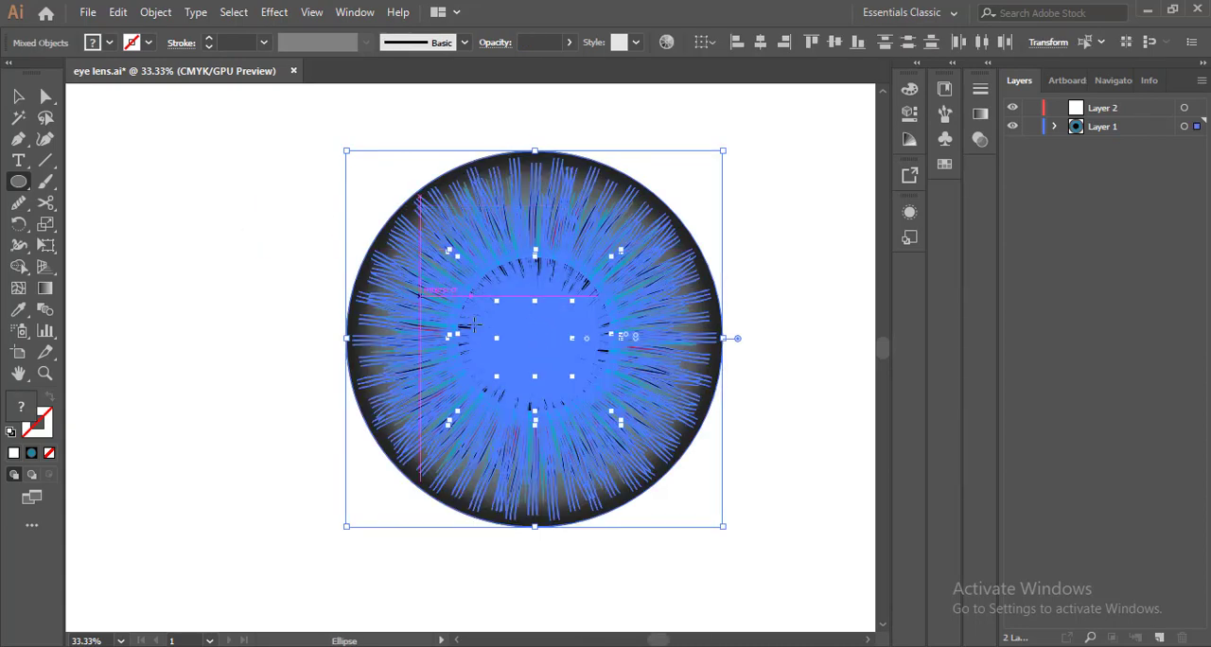
{"action": "left_click", "coordinate": [160, 168]}
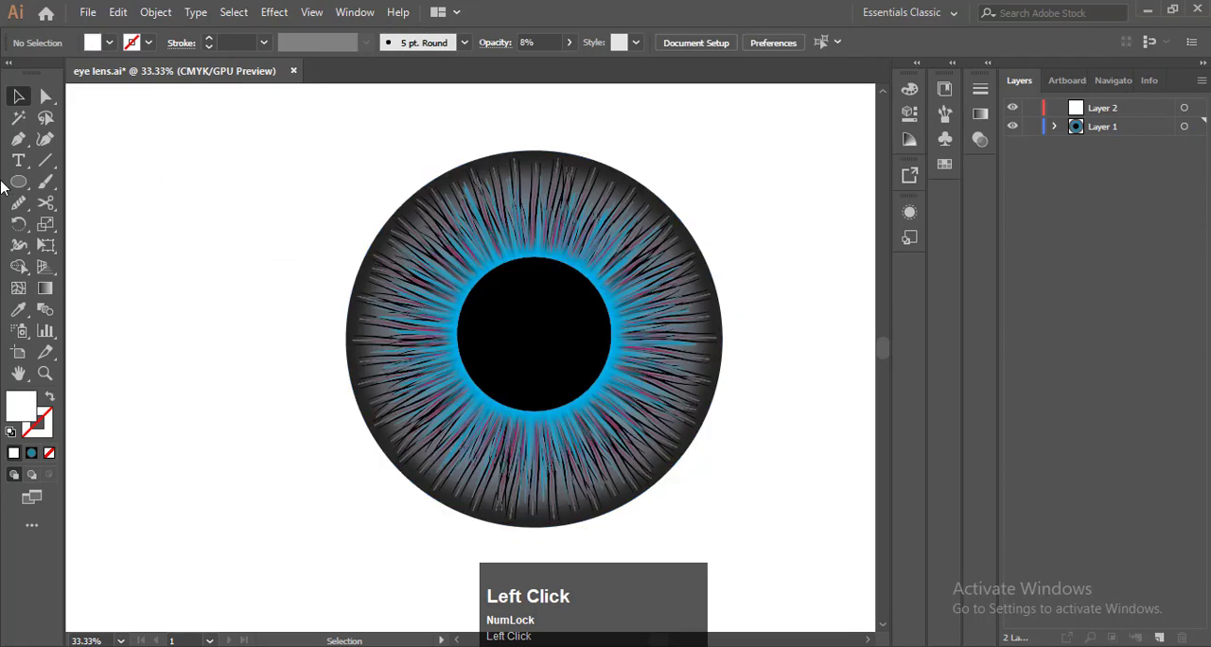
{"action": "left_click", "coordinate": [534, 334], "text": "alt"}
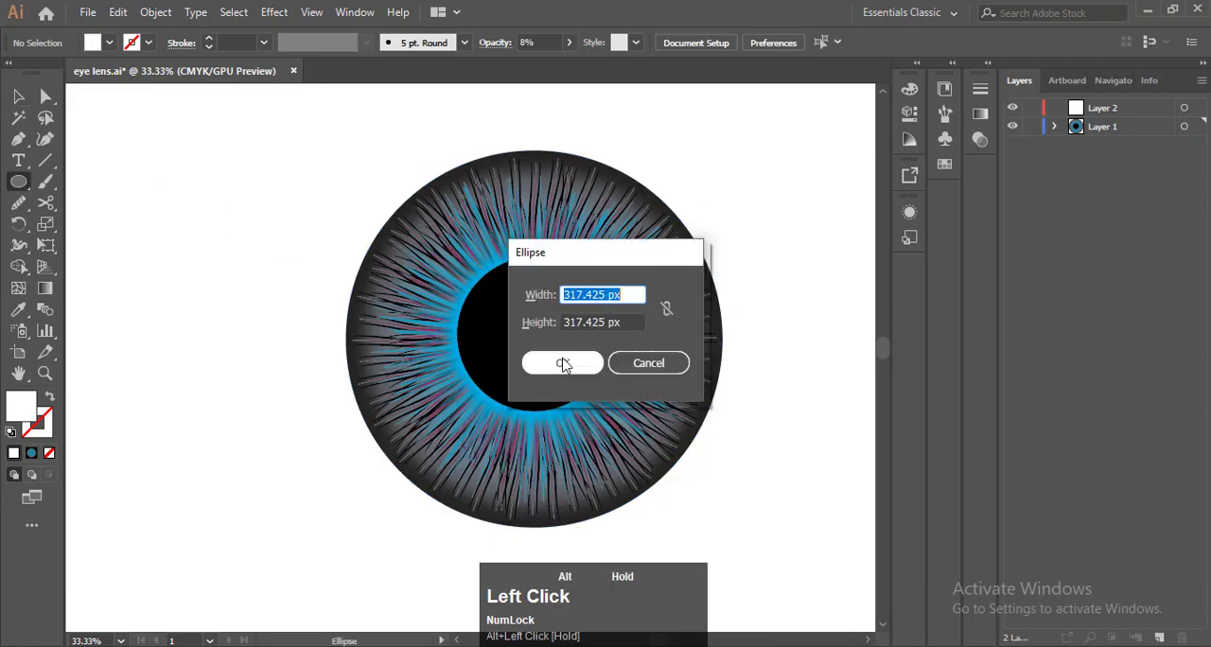
{"action": "left_click", "coordinate": [615, 366]}
{"action": "left_click_drag", "start_coordinate": [531, 324], "coordinate": [713, 458]}
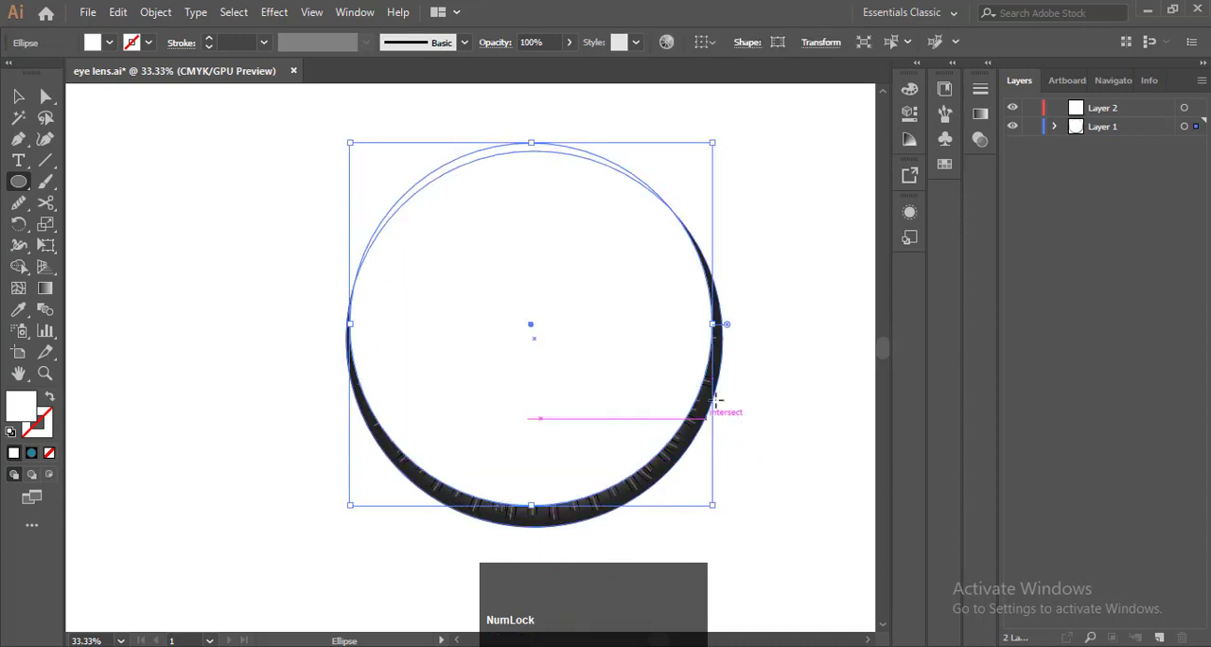
Nudge the white circle down and centre-align all the eye artwork horizontally and vertically
{"action": "left_click", "coordinate": [17, 98]}
{"action": "key", "text": "Down"}
{"action": "key", "text": "Down"}
{"action": "key", "text": "Down"}
{"action": "key", "text": "Down"}
{"action": "key", "text": "Down"}
{"action": "key", "text": "Down"}
{"action": "key", "text": "Down"}
{"action": "key", "text": "Down"}
{"action": "key", "text": "Down"}
{"action": "key", "text": "Down"}
{"action": "key", "text": "Down"}
{"action": "key", "text": "Down"}
{"action": "key", "text": "Down"}
{"action": "key", "text": "Down"}
{"action": "key", "text": "Down"}
{"action": "key", "text": "Down"}
{"action": "key", "text": "Down"}
{"action": "key", "text": "Down"}
{"action": "key", "text": "Down"}
{"action": "key", "text": "Down"}
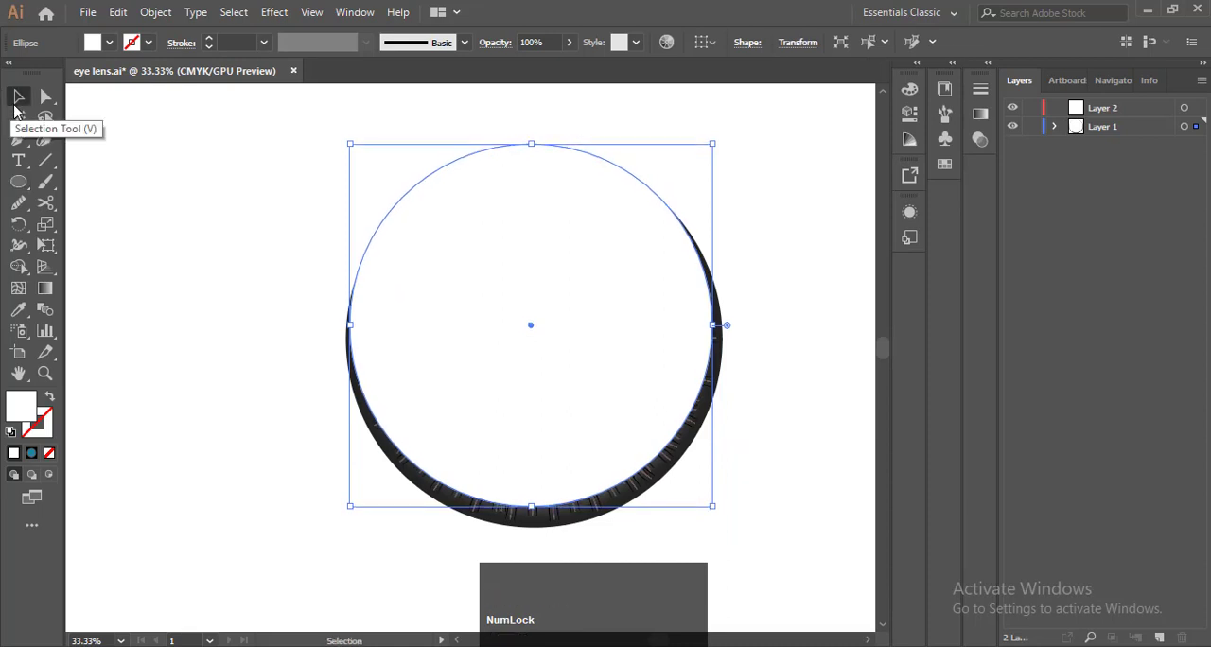
{"action": "key", "text": "Down"}
{"action": "key", "text": "Down"}
{"action": "key", "text": "Down"}
{"action": "key", "text": "Down"}
{"action": "key", "text": "Down"}
{"action": "key", "text": "Down"}
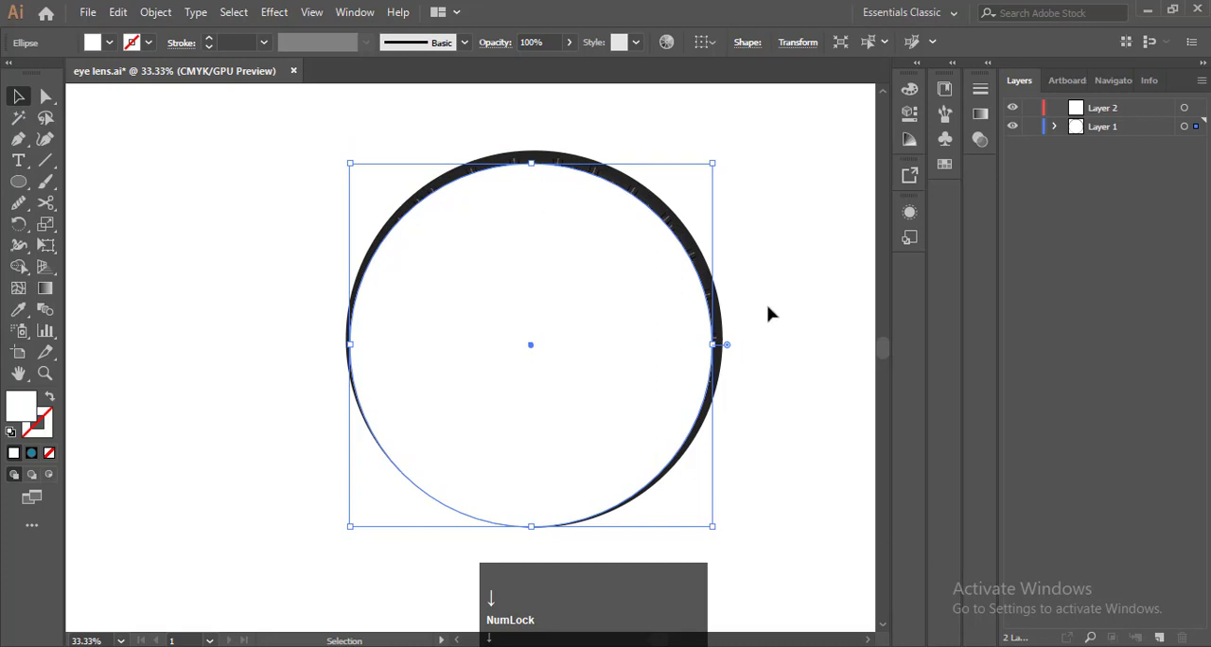
{"action": "left_click_drag", "start_coordinate": [292, 157], "coordinate": [607, 362]}
{"action": "left_click", "coordinate": [759, 42]}
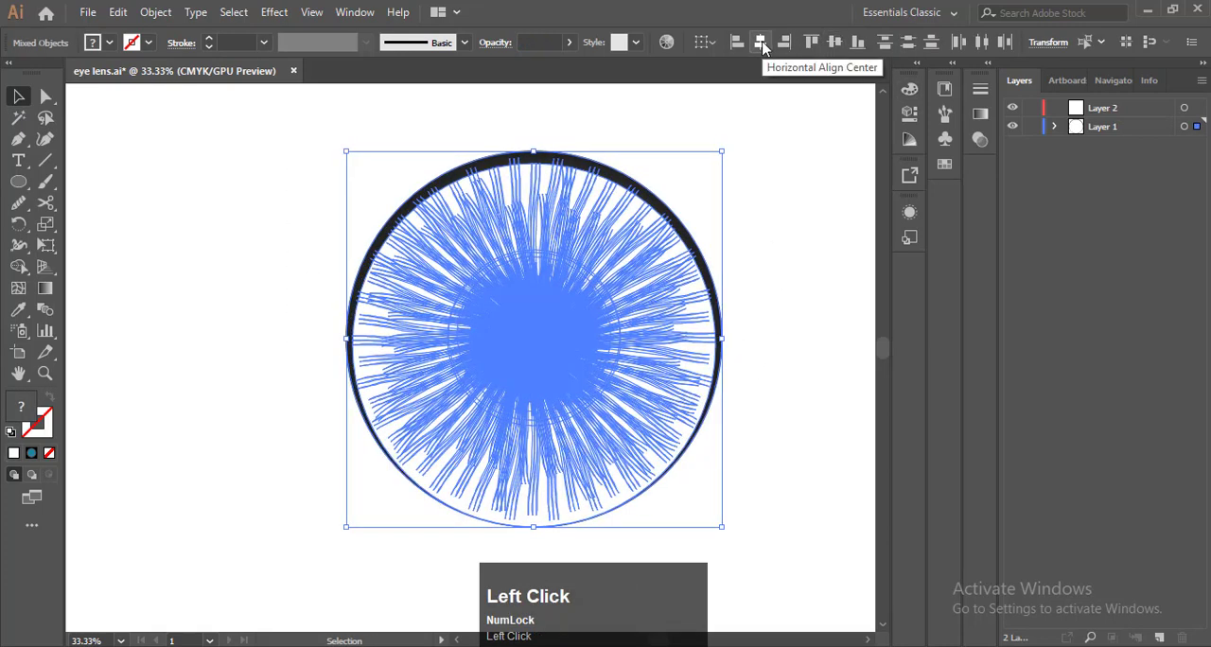
{"action": "left_click", "coordinate": [834, 47]}
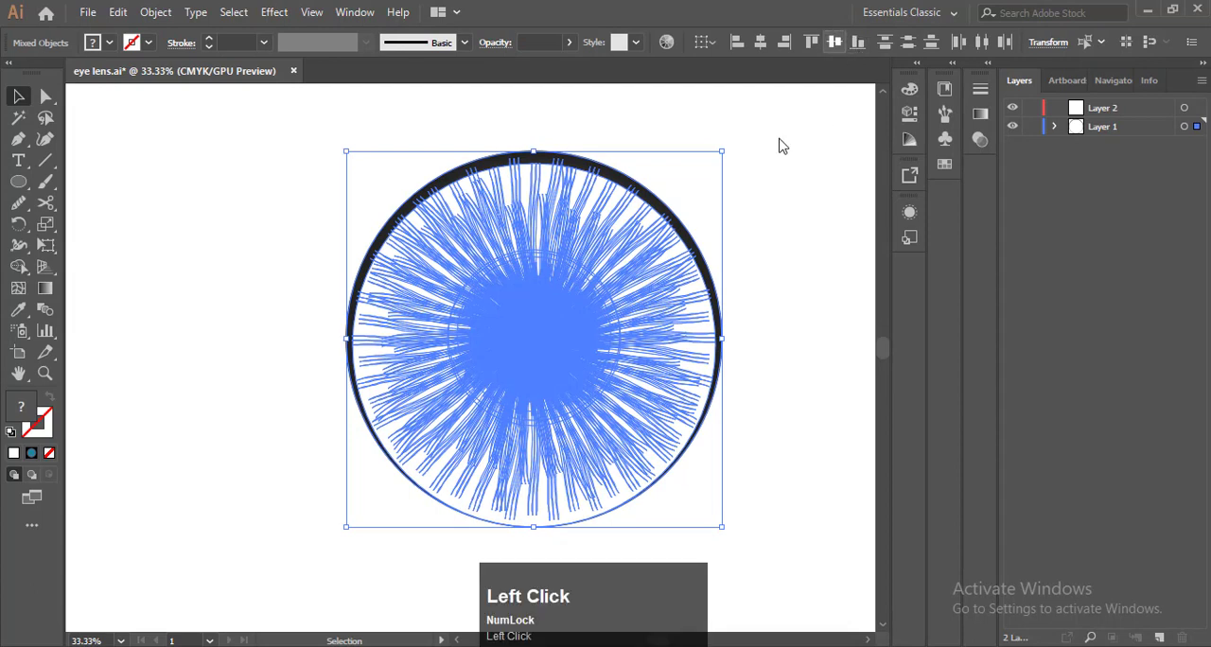
{"action": "left_click", "coordinate": [782, 147]}
Scale the white circle proportionally from its centre until it matches the outer circle's edge
{"action": "left_click", "coordinate": [711, 402]}
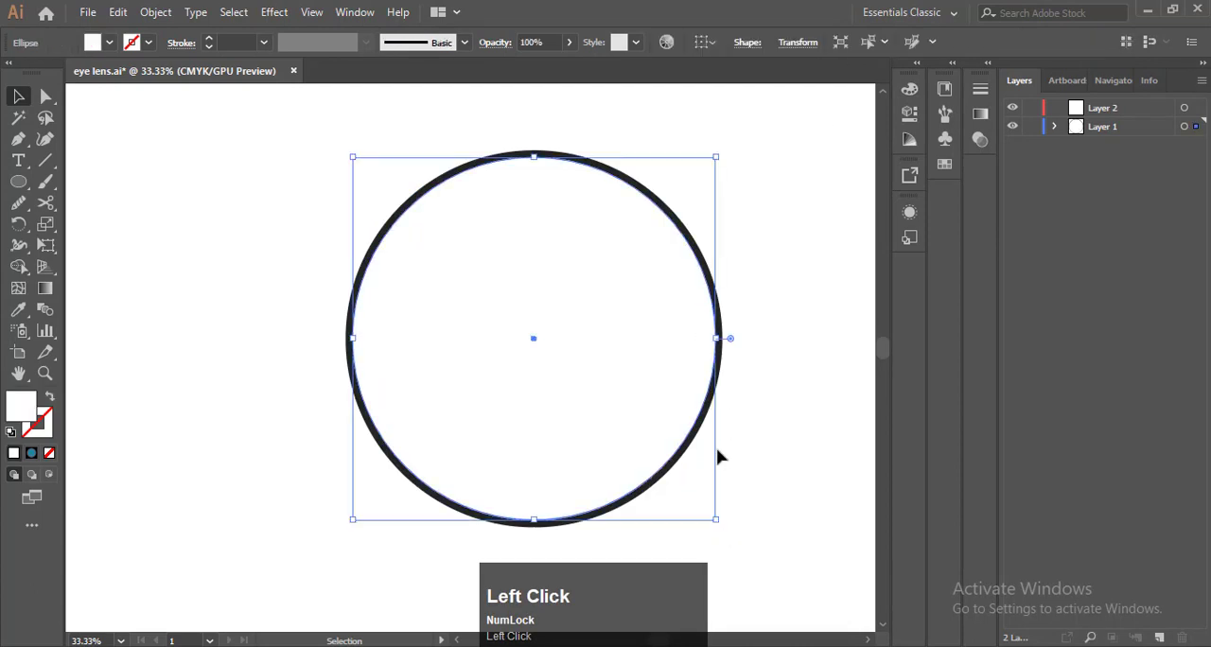
{"action": "left_click_drag", "start_coordinate": [716, 516], "coordinate": [719, 534]}
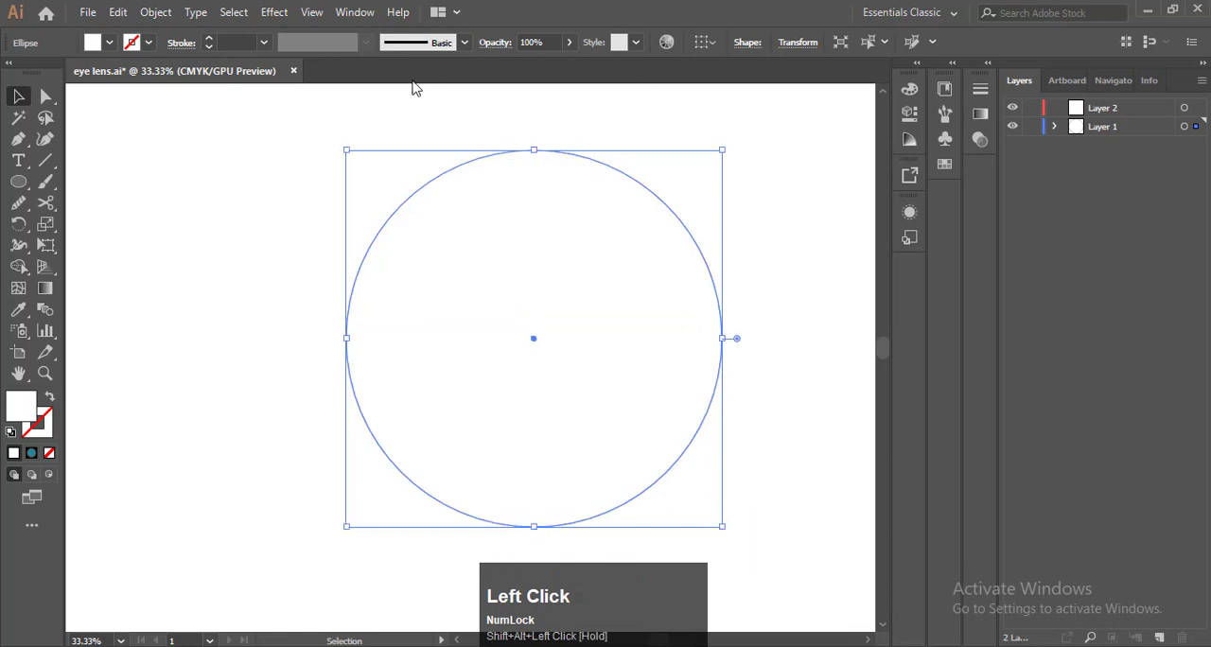
{"action": "left_click", "coordinate": [283, 131]}
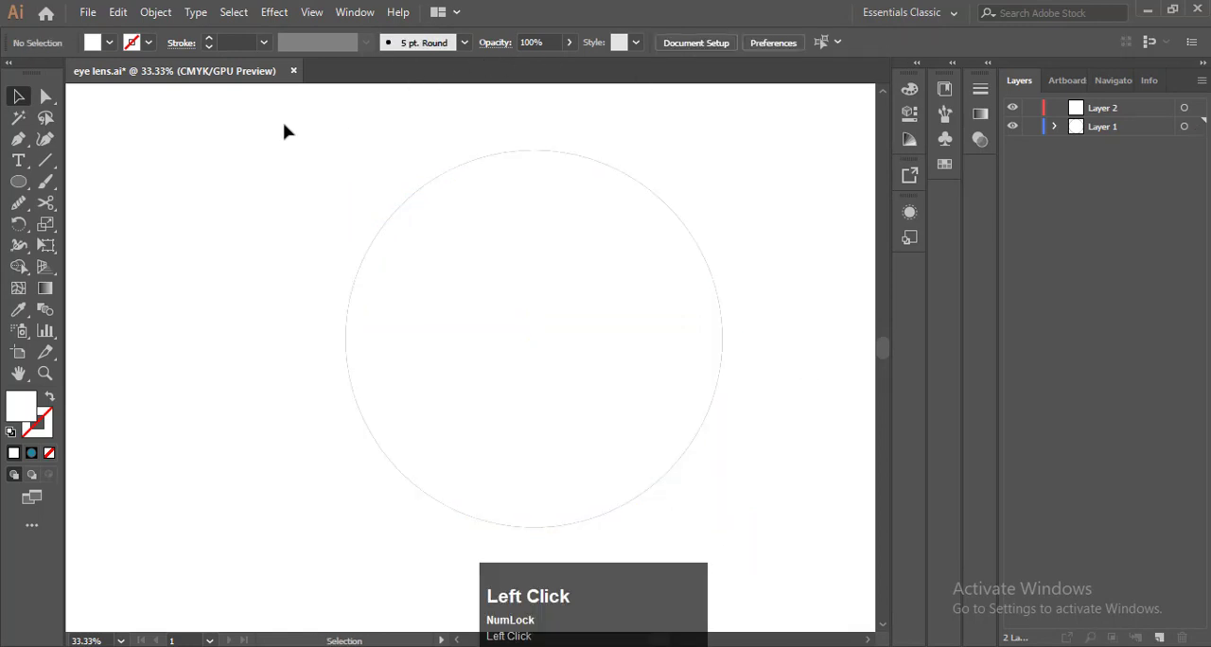
Lower the white circle's opacity to 6% and deselect it
{"action": "key", "text": "F9"}
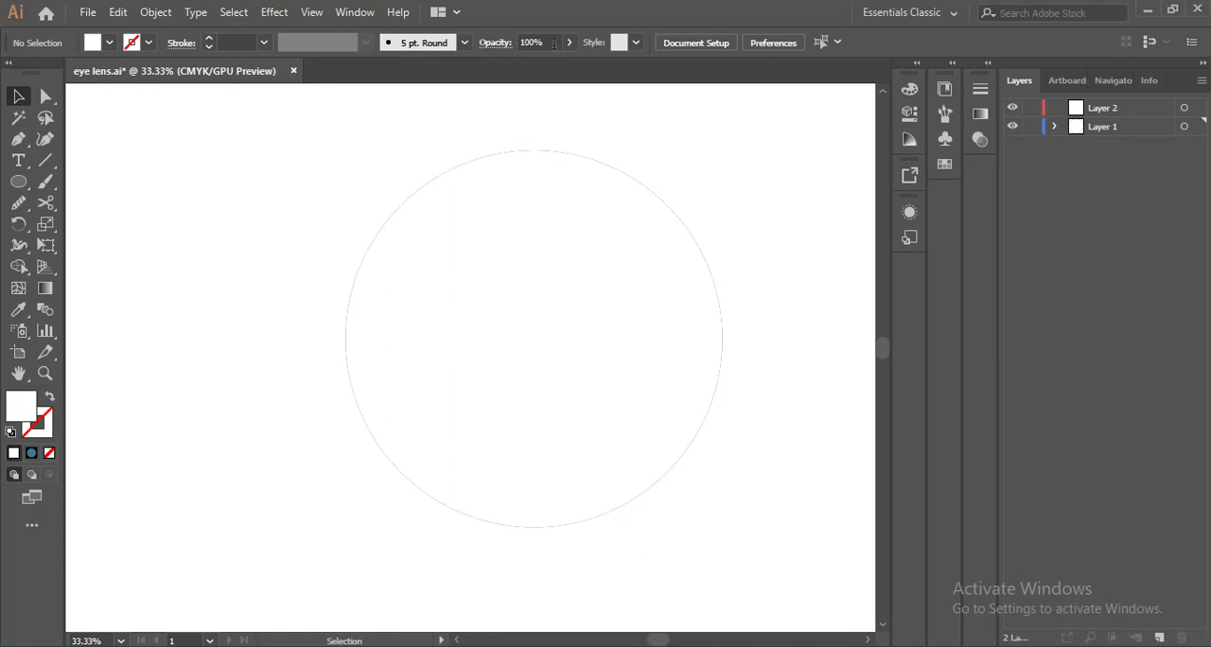
{"action": "left_click", "coordinate": [569, 42]}
{"action": "left_click_drag", "start_coordinate": [566, 65], "coordinate": [504, 66]}
{"action": "left_click", "coordinate": [580, 198]}
{"action": "left_click", "coordinate": [568, 43]}
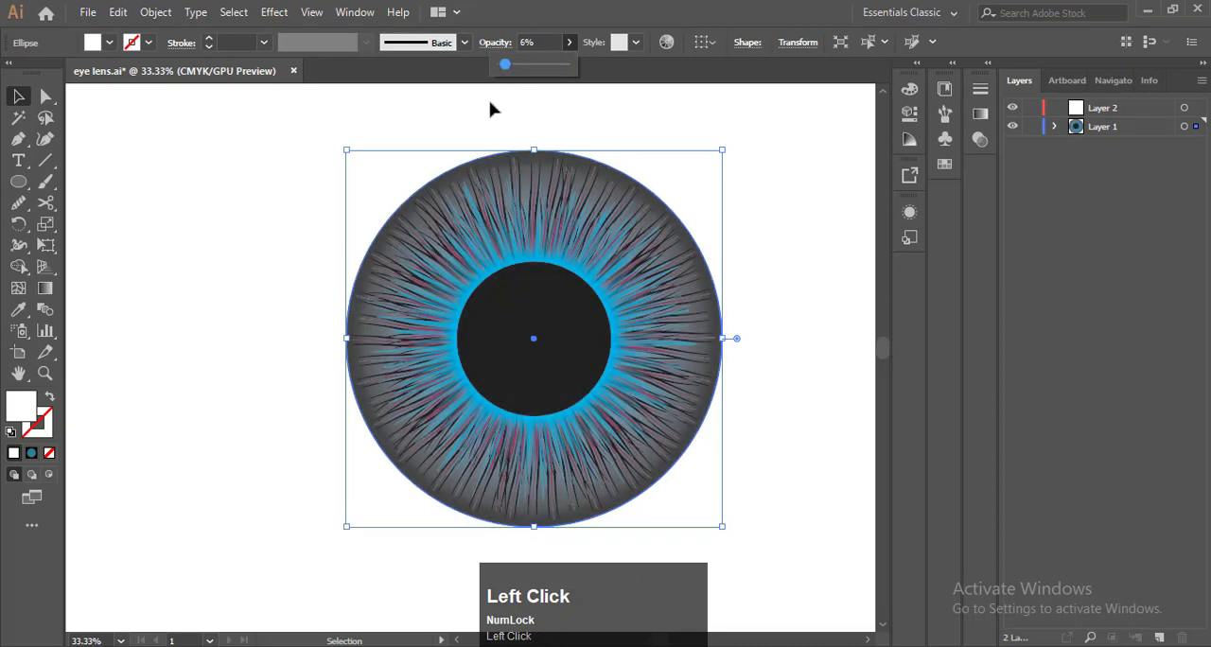
{"action": "left_click", "coordinate": [240, 220]}
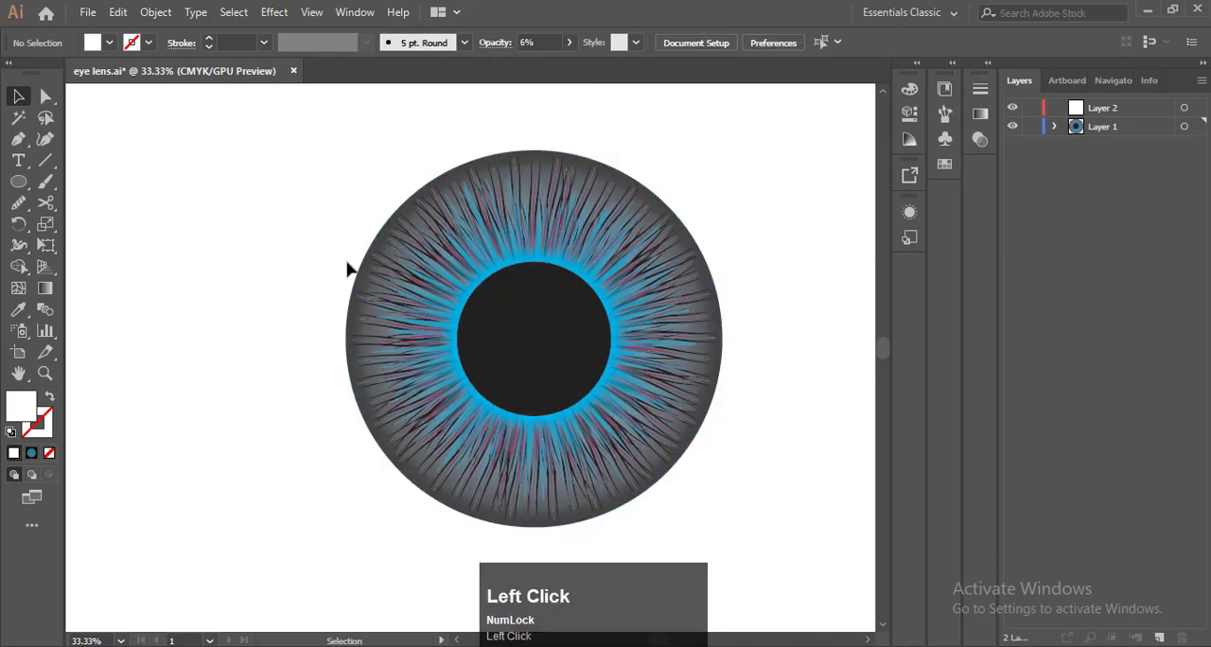
Reshape the translucent white circle with the Curvature tool, raising its bottom anchor and pulling a new lower-right anchor inward toward the pupil
{"action": "left_click", "coordinate": [422, 319]}
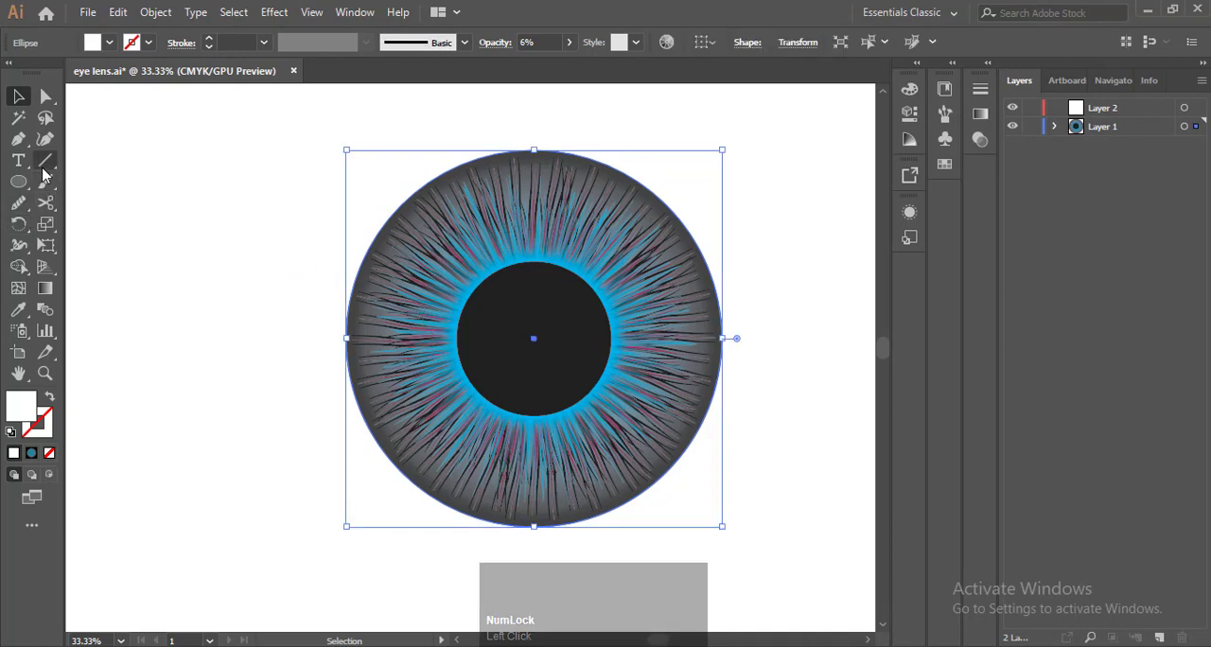
{"action": "left_click", "coordinate": [44, 139]}
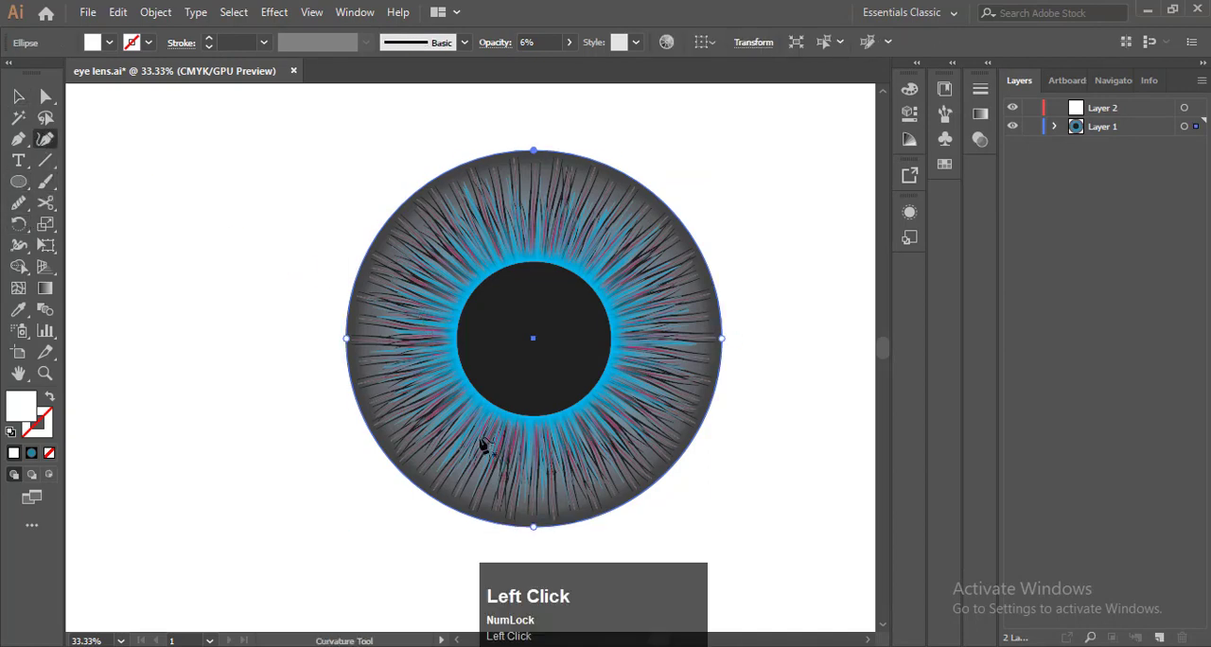
{"action": "key", "text": "F9"}
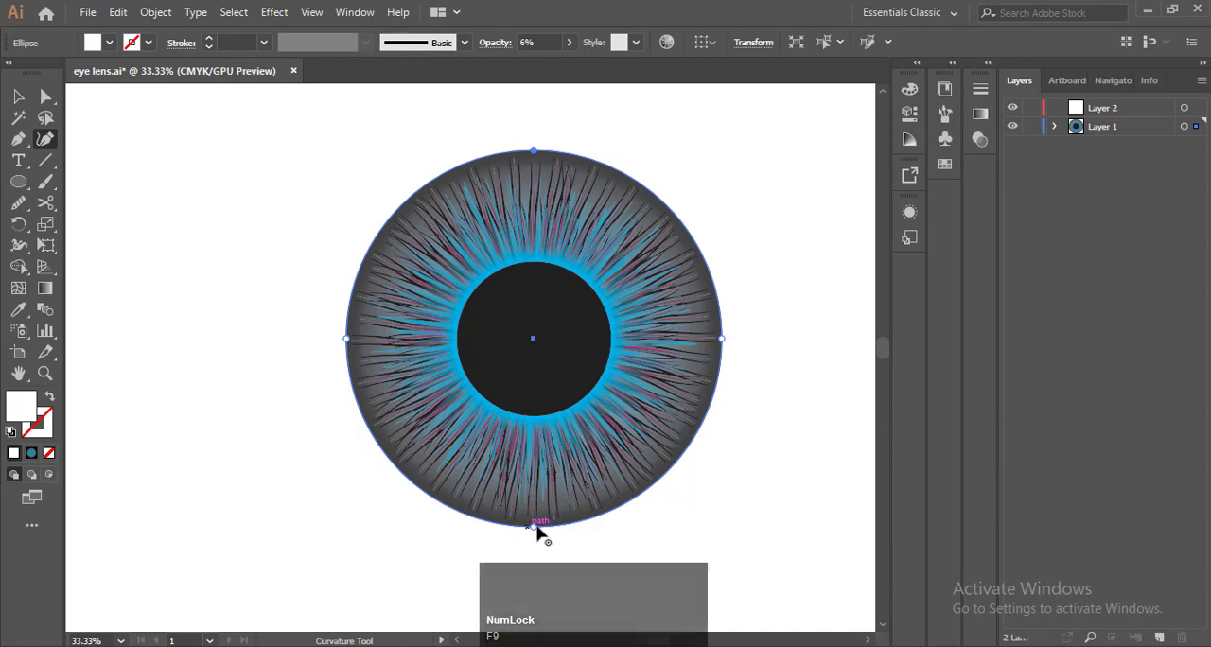
{"action": "left_click_drag", "start_coordinate": [534, 525], "coordinate": [530, 470]}
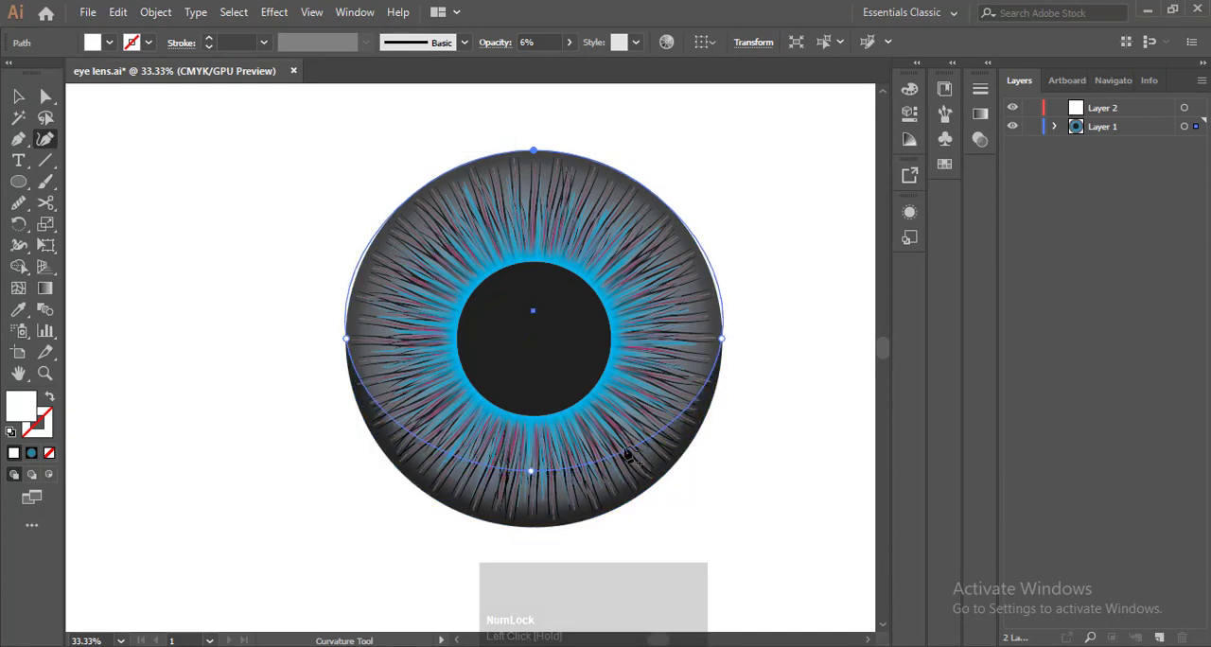
{"action": "left_click", "coordinate": [627, 456]}
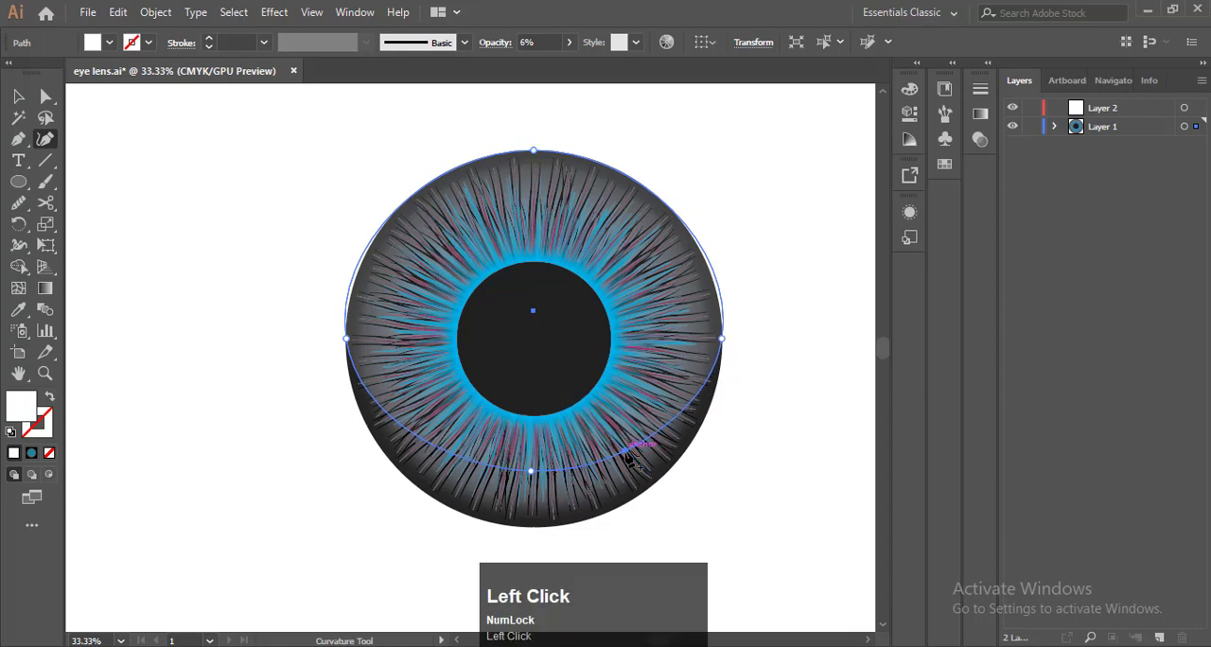
{"action": "left_click_drag", "start_coordinate": [627, 456], "coordinate": [604, 415]}
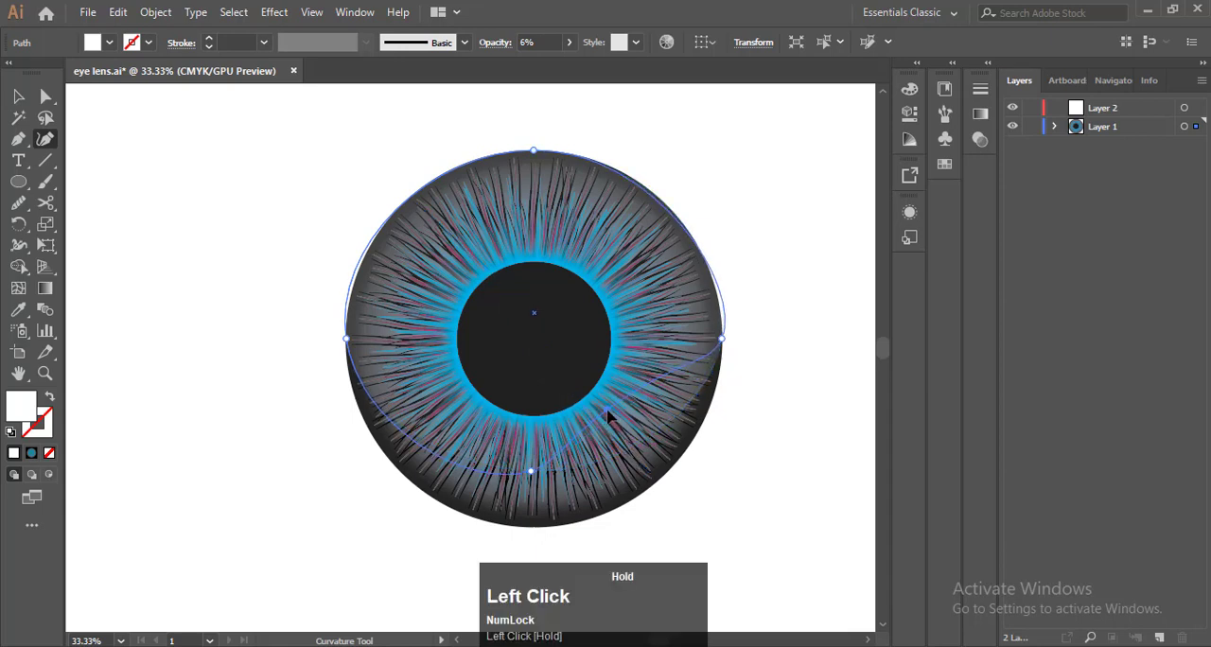
Adjust the reflection's right, bottom and lower-right anchors to smooth the diagonal curve across the lower part of the iris
{"action": "left_click_drag", "start_coordinate": [725, 341], "coordinate": [715, 339]}
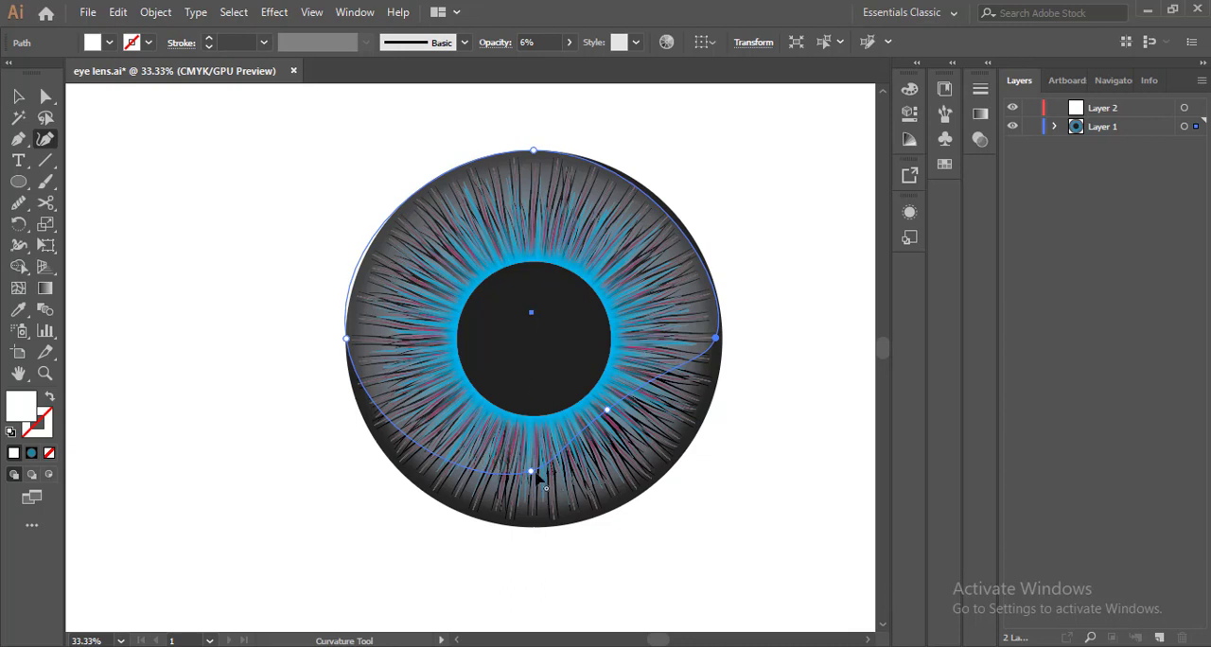
{"action": "left_click_drag", "start_coordinate": [535, 476], "coordinate": [507, 478]}
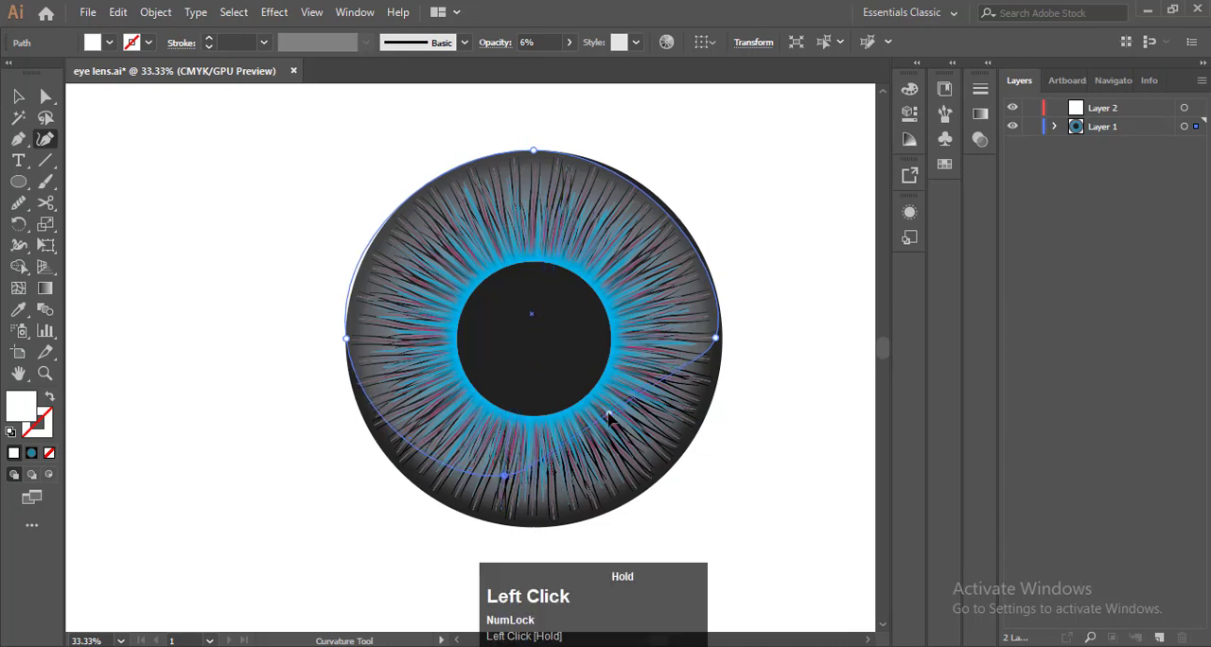
{"action": "left_click_drag", "start_coordinate": [504, 478], "coordinate": [514, 490]}
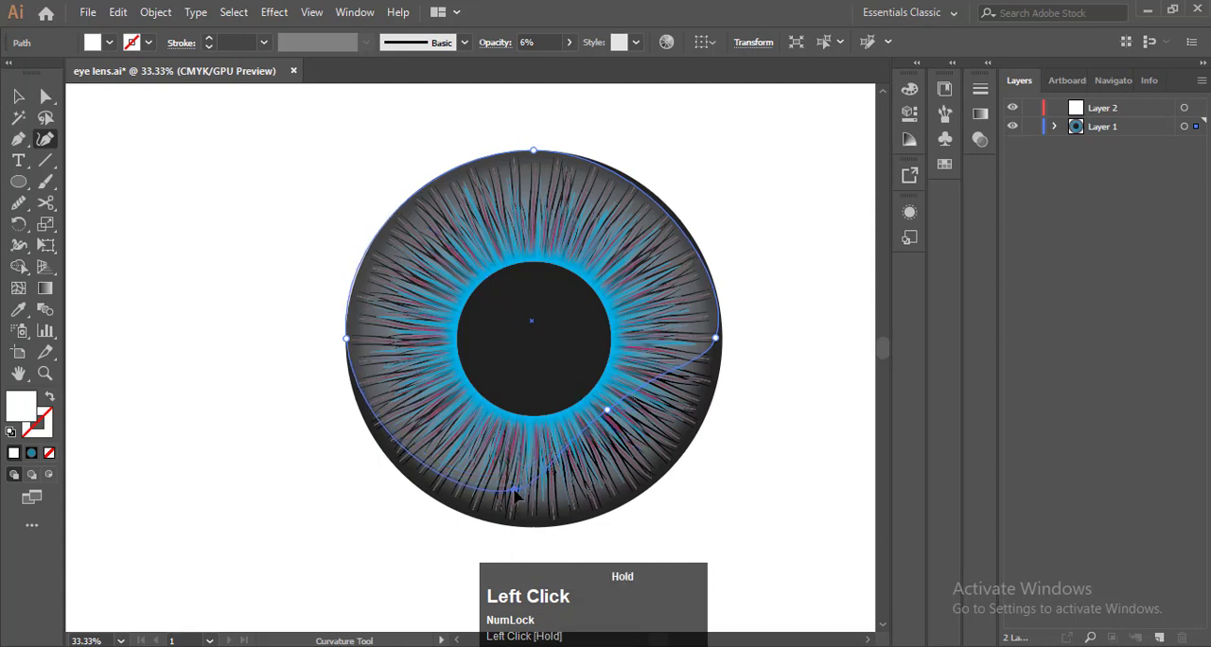
{"action": "left_click_drag", "start_coordinate": [607, 413], "coordinate": [611, 421]}
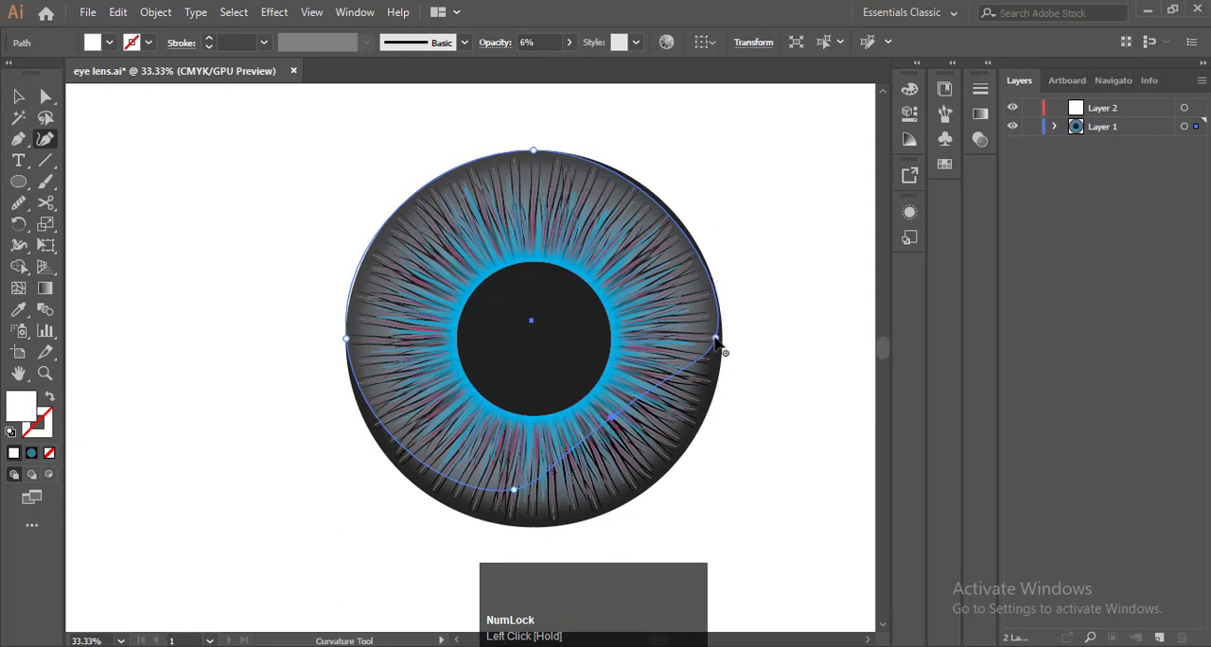
Add an upper-right anchor on the iris edge, then lower the reflection's right anchor and shift its bottom anchor up and left
{"action": "left_click", "coordinate": [717, 340]}
{"action": "left_click", "coordinate": [716, 340]}
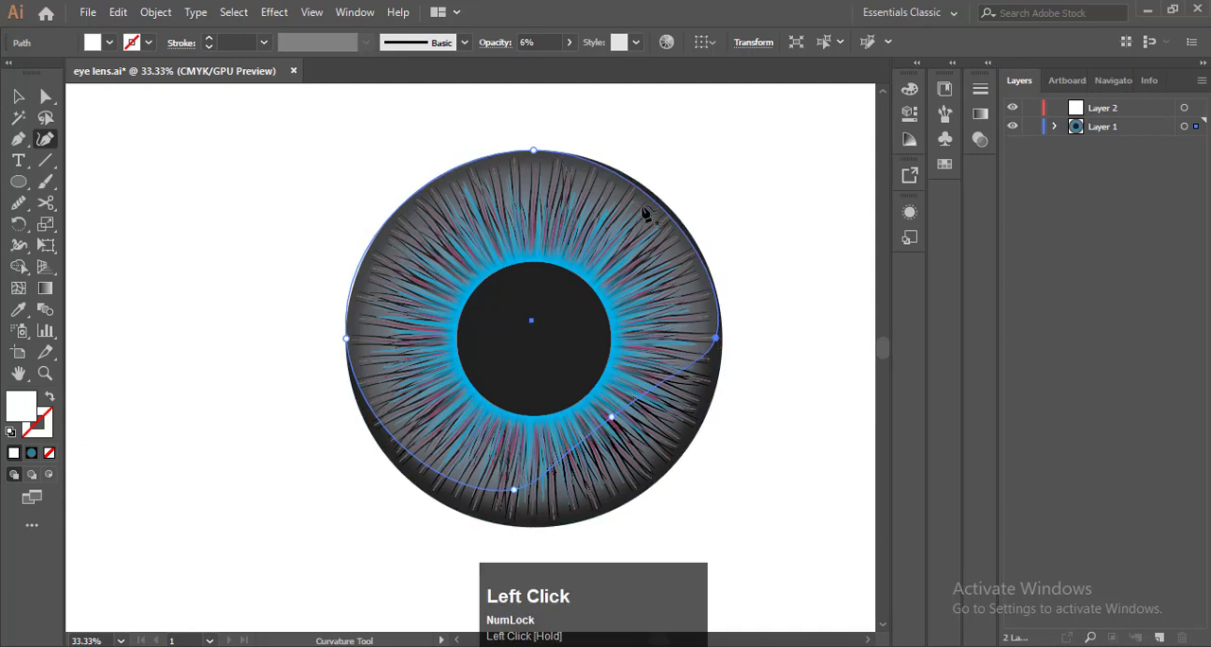
{"action": "left_click", "coordinate": [662, 208]}
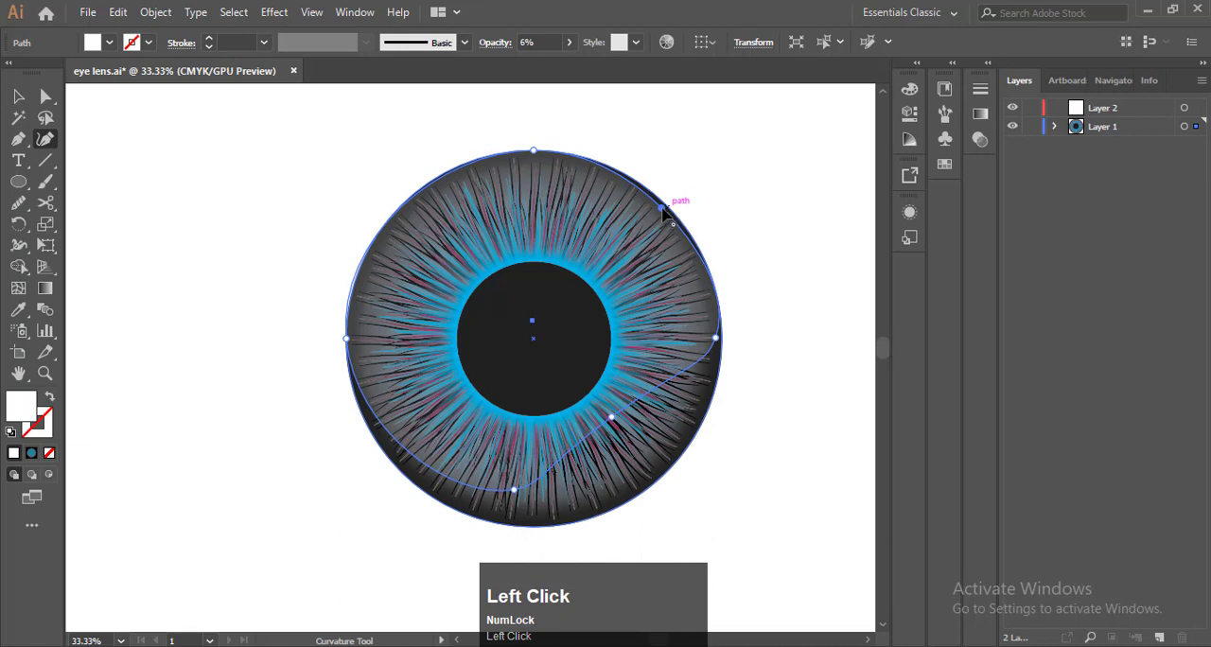
{"action": "left_click", "coordinate": [662, 208]}
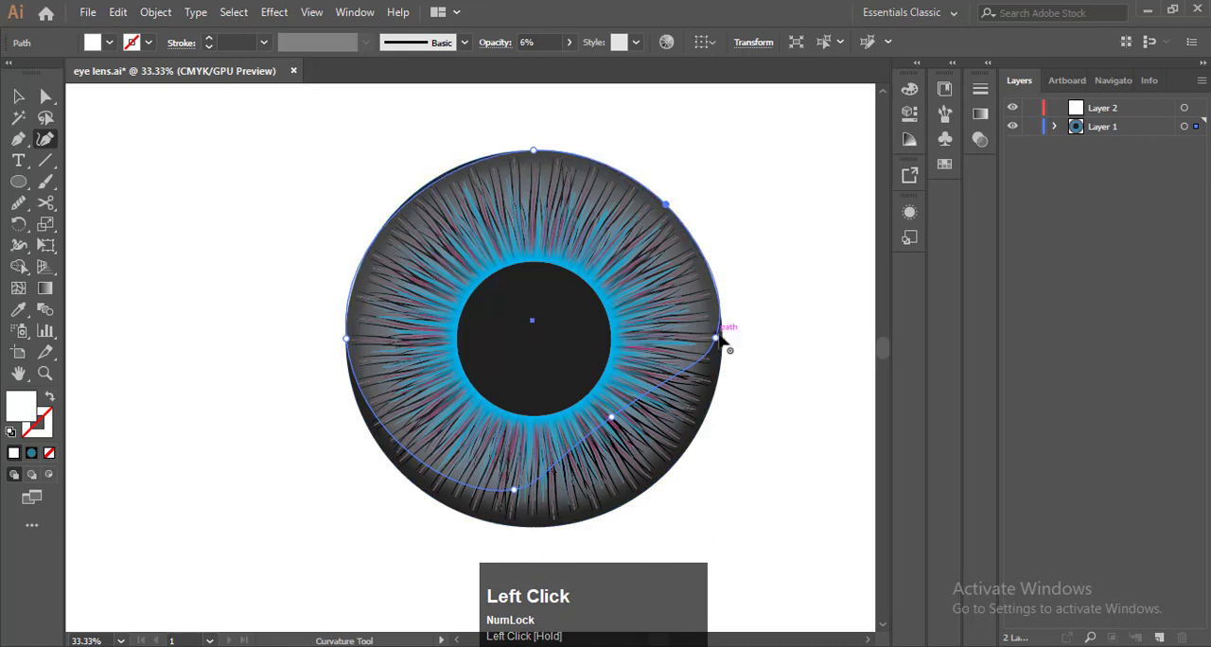
{"action": "left_click_drag", "start_coordinate": [717, 341], "coordinate": [708, 395]}
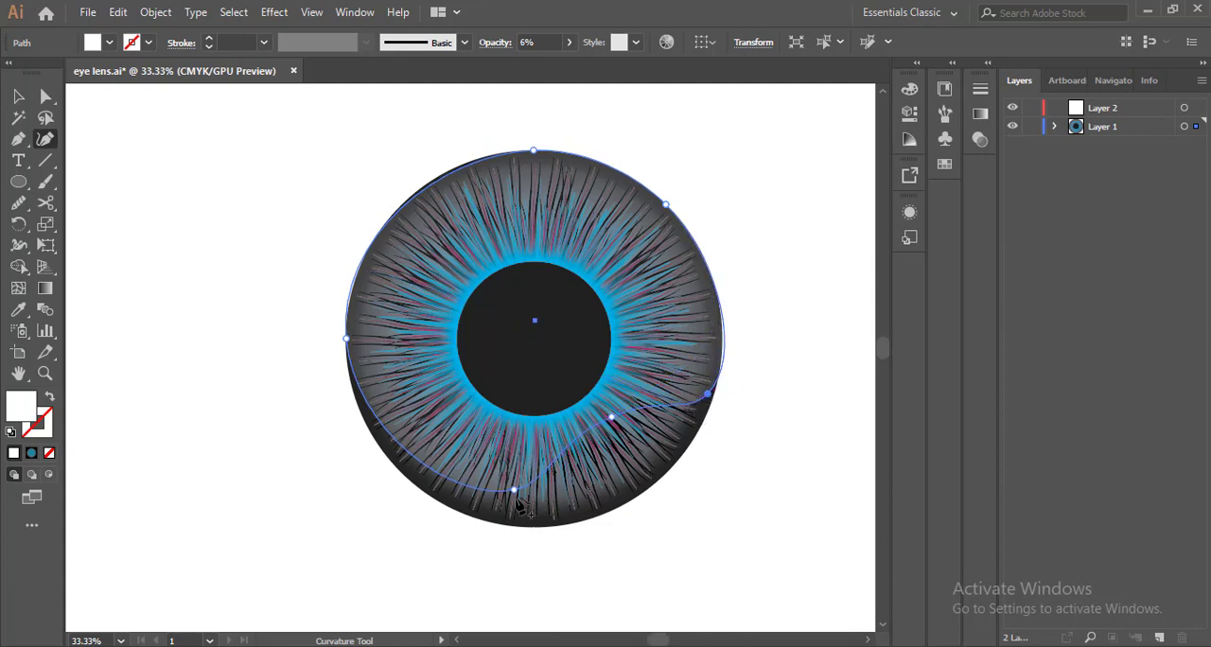
{"action": "left_click_drag", "start_coordinate": [516, 493], "coordinate": [491, 471]}
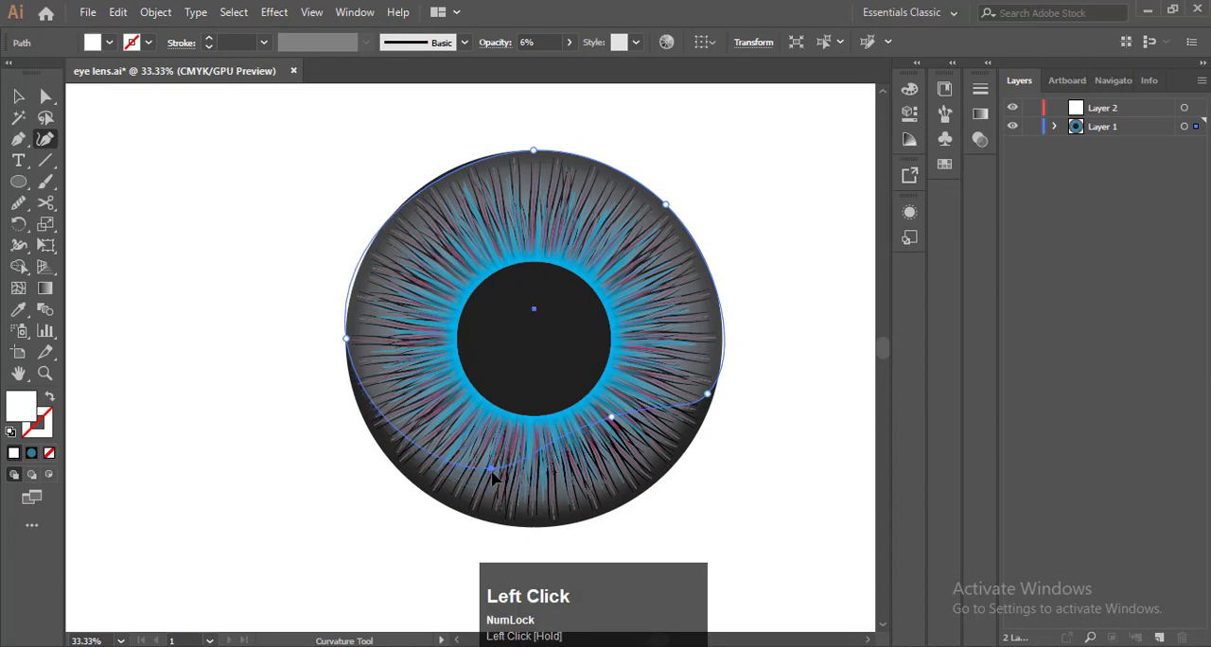
Add an upper-left anchor to the reflection on the iris edge and move its left anchor slightly inward
{"action": "left_click", "coordinate": [450, 176]}
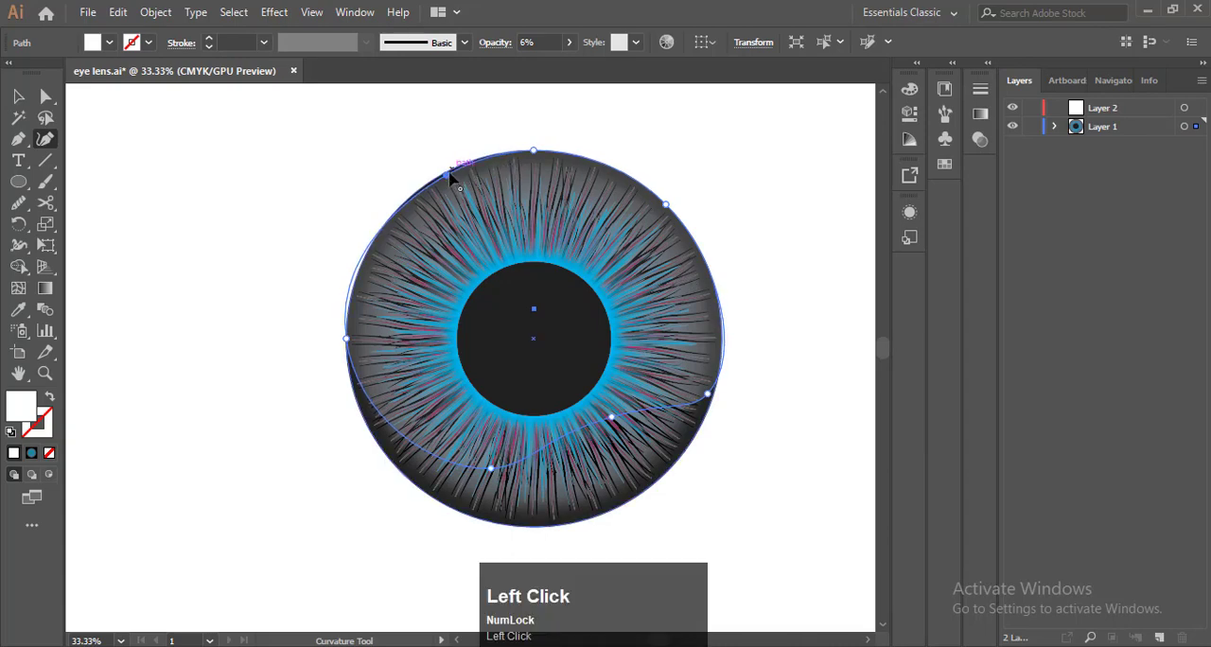
{"action": "left_click_drag", "start_coordinate": [447, 176], "coordinate": [477, 160]}
{"action": "scroll", "coordinate": [446, 180], "scroll_direction": "up", "scroll_amount": 10}
{"action": "scroll", "coordinate": [463, 241], "scroll_direction": "down", "scroll_amount": 6}
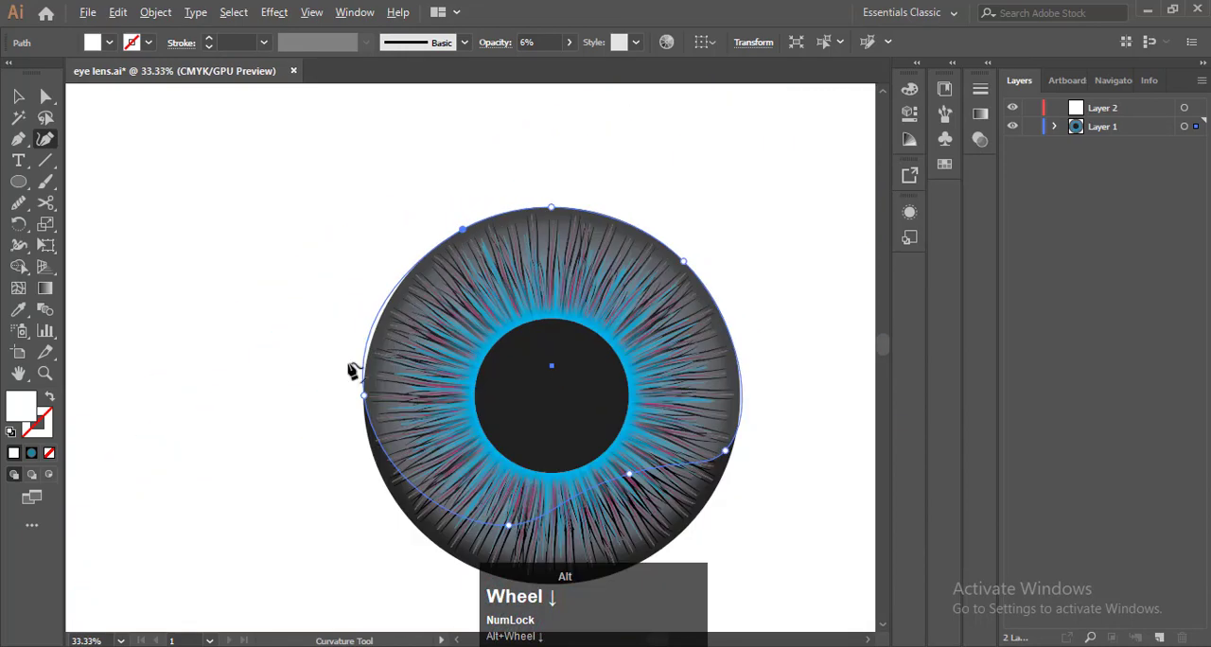
{"action": "scroll", "coordinate": [352, 370], "scroll_direction": "up", "scroll_amount": 2}
{"action": "left_click_drag", "start_coordinate": [387, 433], "coordinate": [393, 433]}
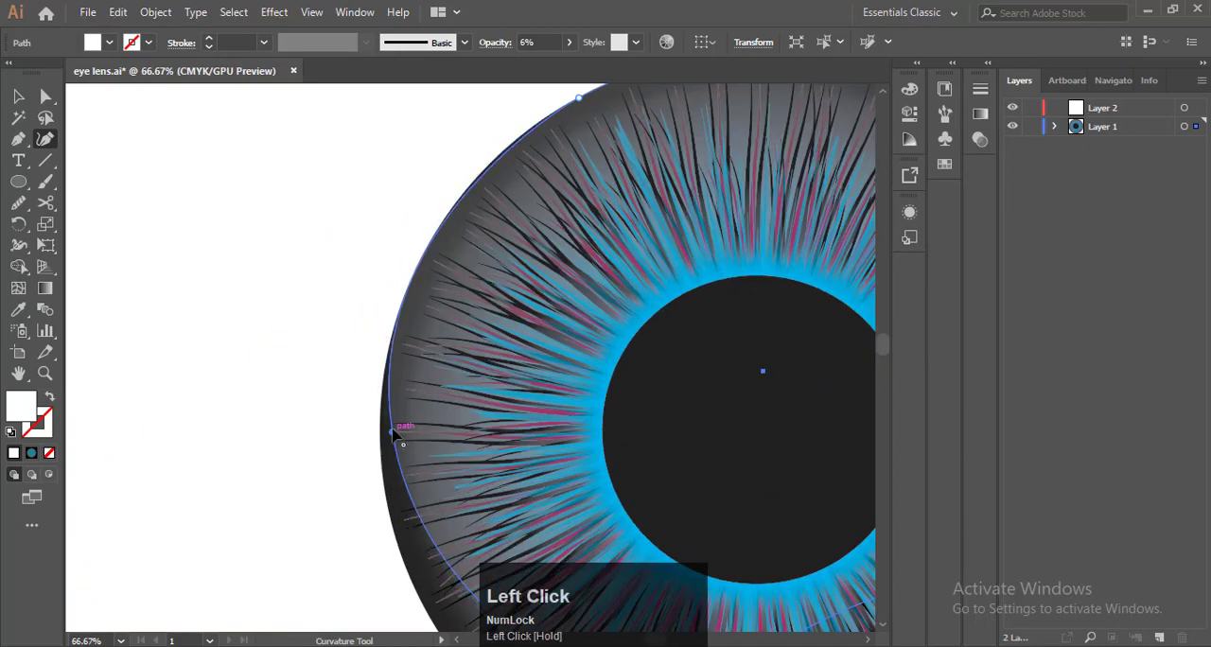
{"action": "scroll", "coordinate": [393, 433], "scroll_direction": "down", "scroll_amount": 4}
{"action": "scroll", "coordinate": [421, 437], "scroll_direction": "up", "scroll_amount": 2}
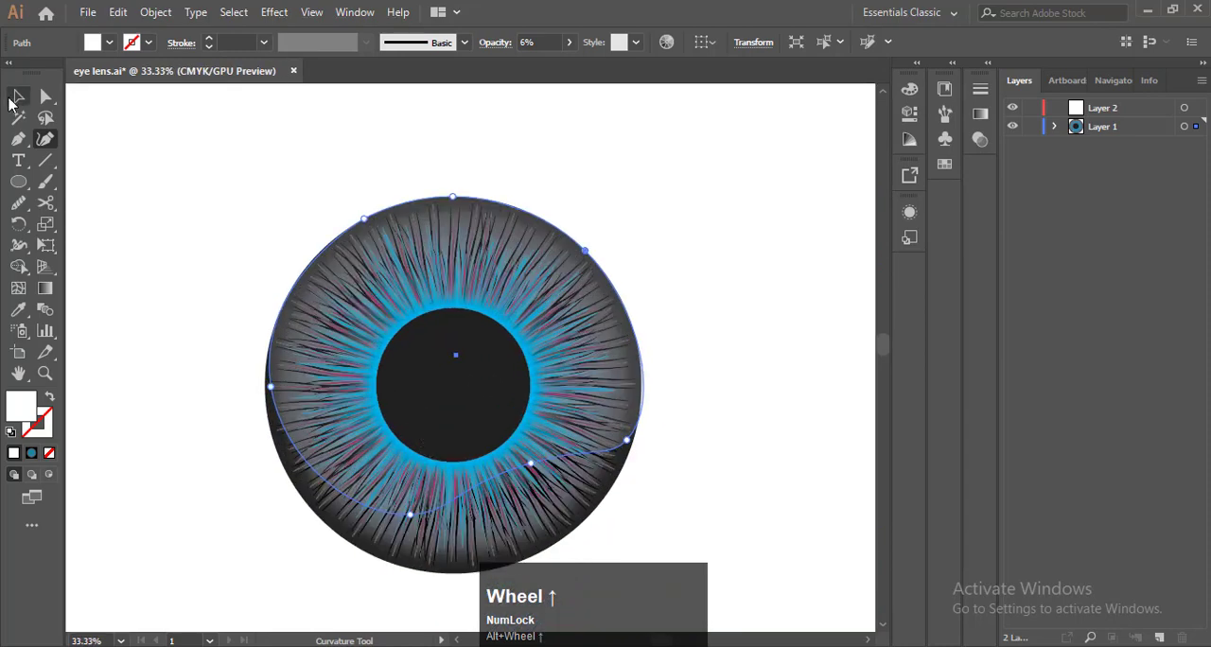
Move the reflection's lower-right anchor slightly inward, fit a new right-side anchor to the iris edge, and deselect the shape
{"action": "left_click", "coordinate": [17, 97]}
{"action": "left_click", "coordinate": [162, 176]}
{"action": "left_click", "coordinate": [597, 351]}
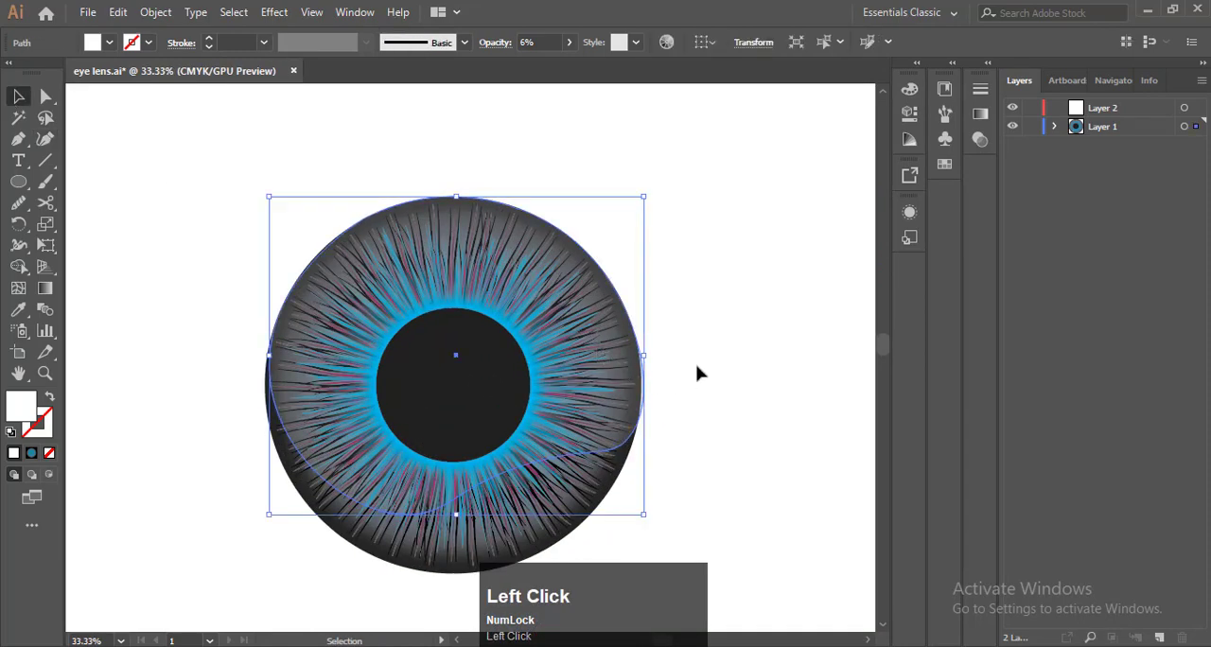
{"action": "left_click", "coordinate": [44, 140]}
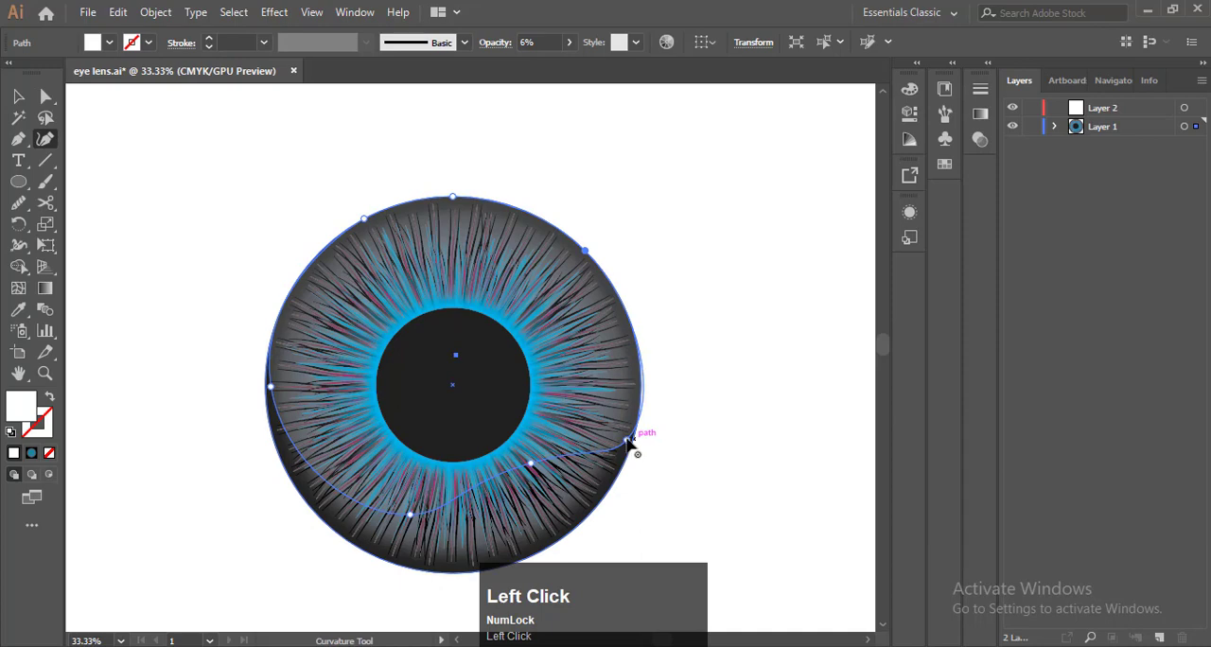
{"action": "left_click_drag", "start_coordinate": [627, 439], "coordinate": [621, 438]}
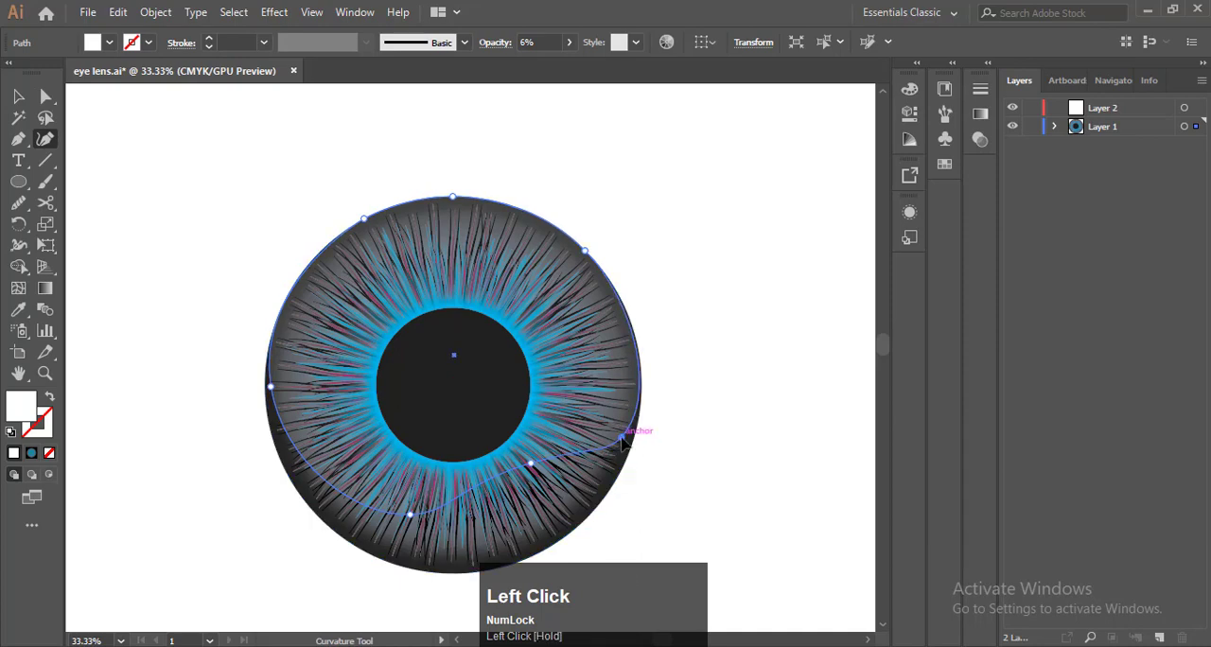
{"action": "scroll", "coordinate": [683, 395], "scroll_direction": "up", "scroll_amount": 2, "text": "alt"}
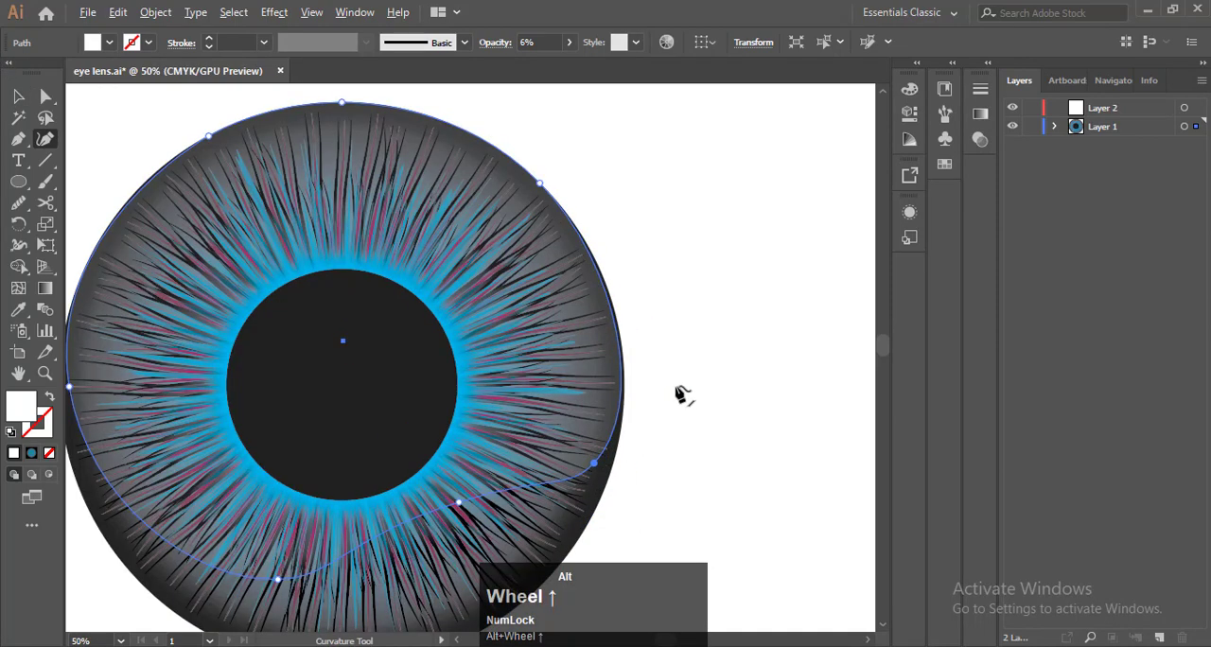
{"action": "left_click", "coordinate": [602, 345]}
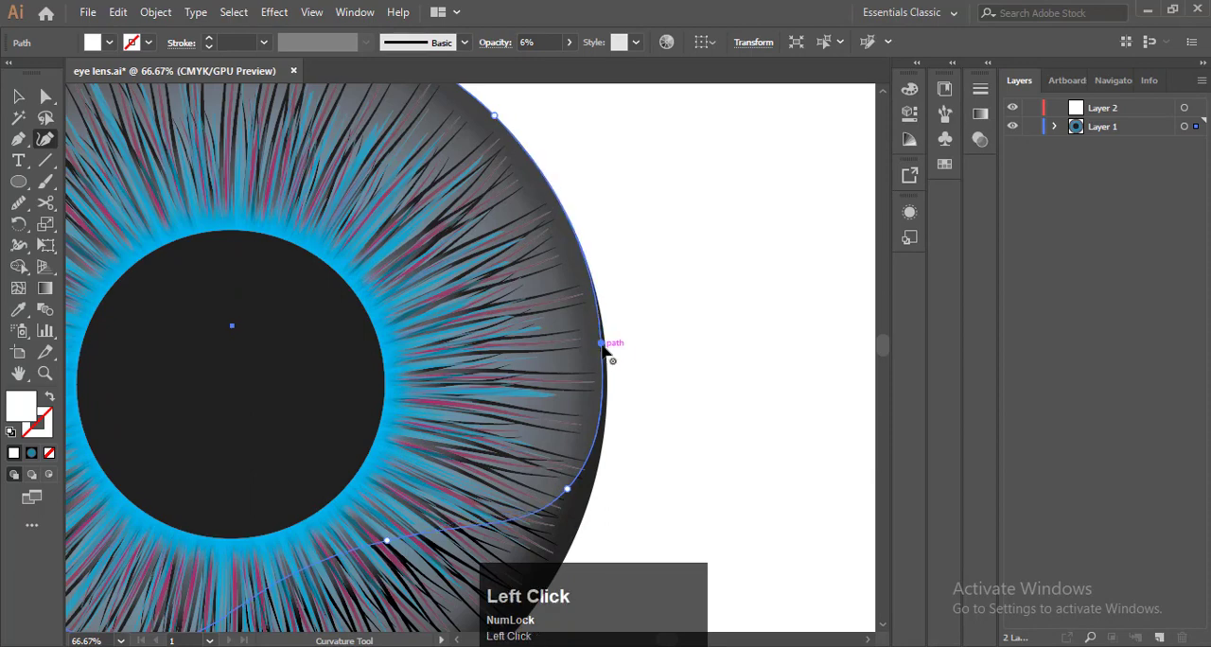
{"action": "left_click_drag", "start_coordinate": [606, 352], "coordinate": [607, 357]}
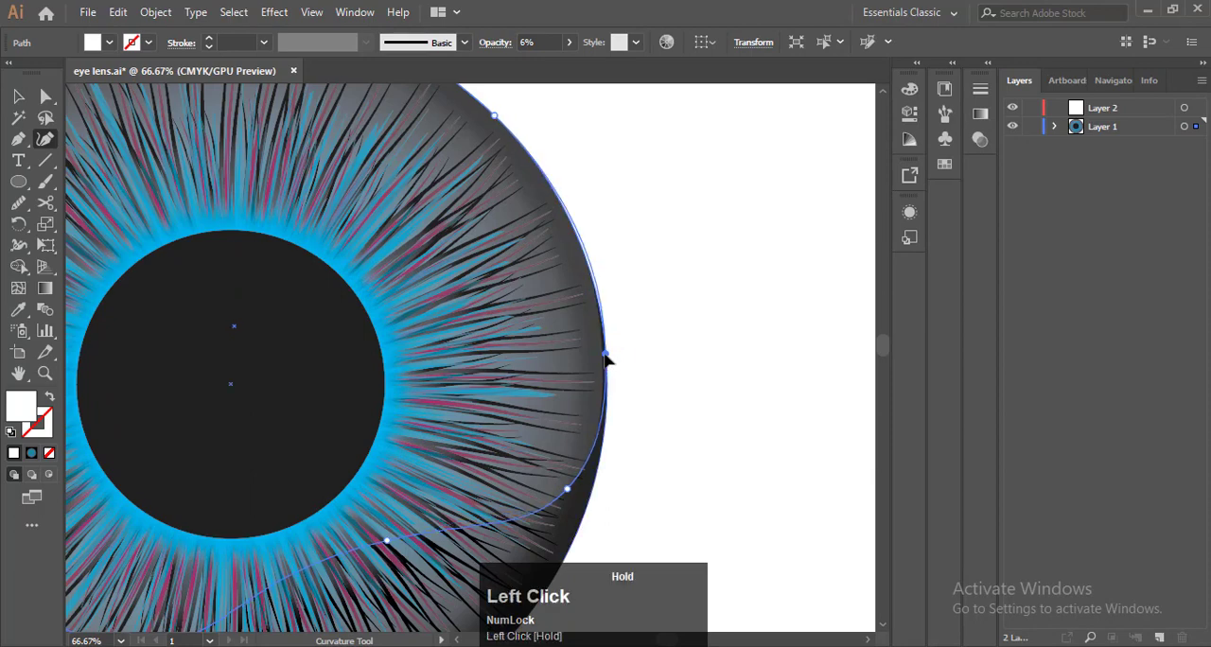
{"action": "scroll", "coordinate": [649, 306], "scroll_direction": "down", "scroll_amount": 3, "text": "alt"}
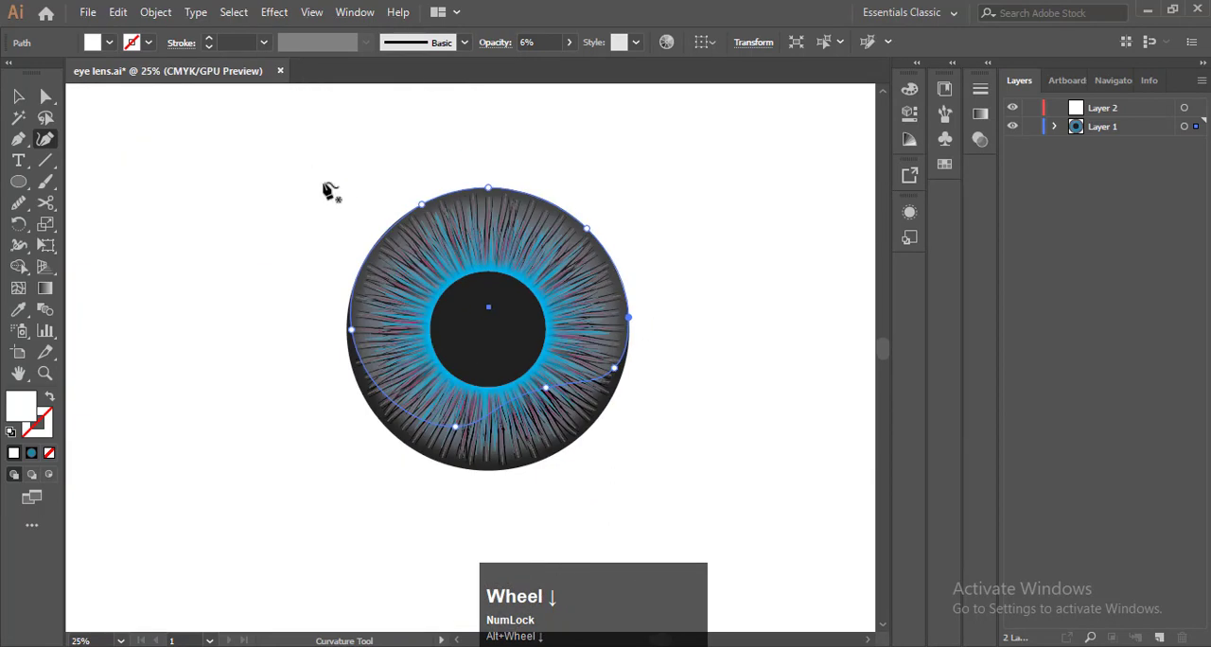
{"action": "scroll", "coordinate": [398, 186], "scroll_direction": "up", "scroll_amount": 1, "text": "alt"}
{"action": "left_click", "coordinate": [18, 96]}
{"action": "left_click", "coordinate": [148, 171]}
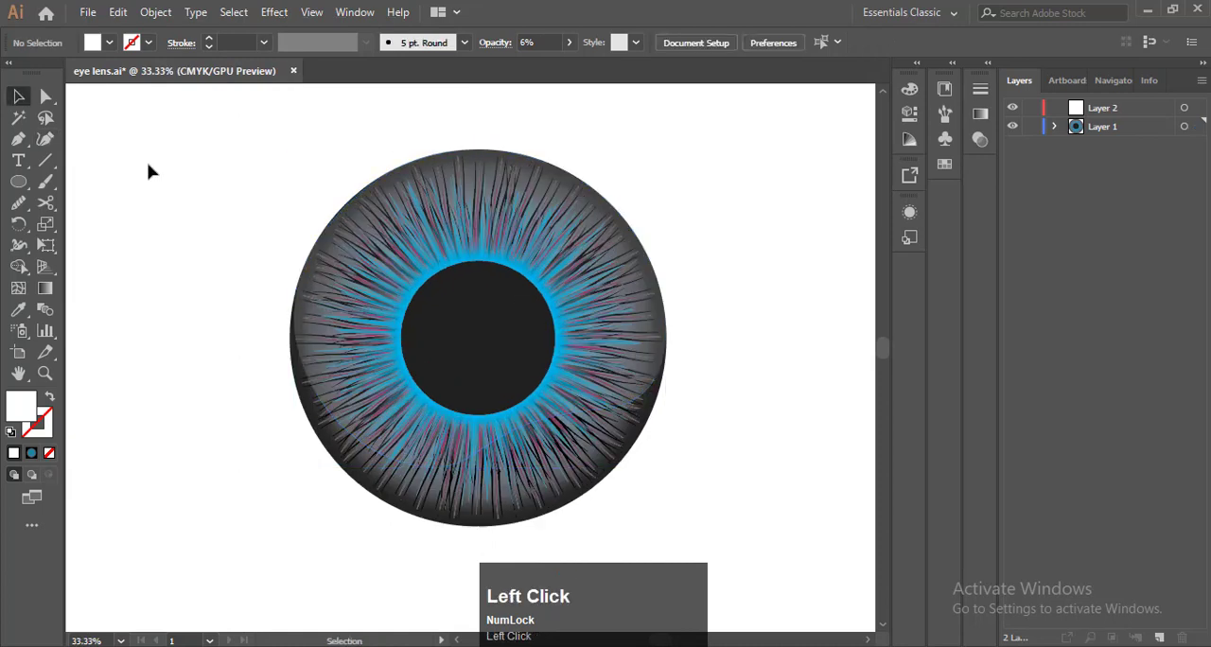
Draw a small gradient-filled circle over the pupil's upper-left edge, about one third of the pupil's diameter
{"action": "key", "text": "F9"}
{"action": "left_click", "coordinate": [17, 182]}
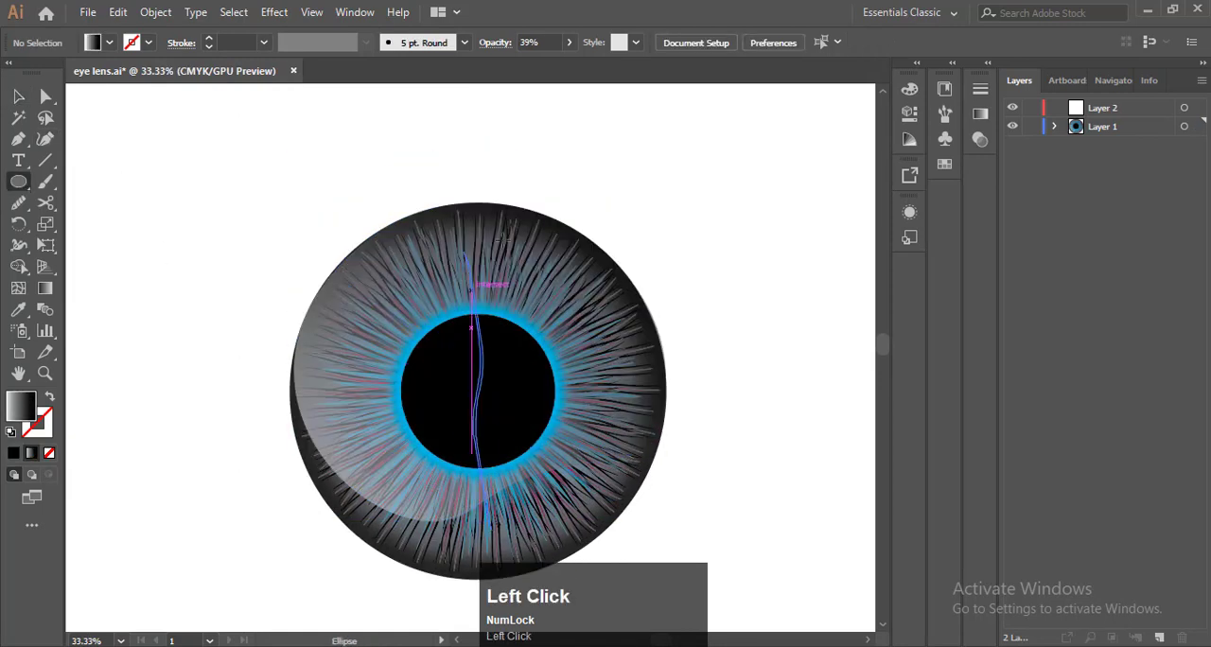
{"action": "left_click_drag", "start_coordinate": [205, 179], "coordinate": [434, 342]}
{"action": "left_click", "coordinate": [18, 96]}
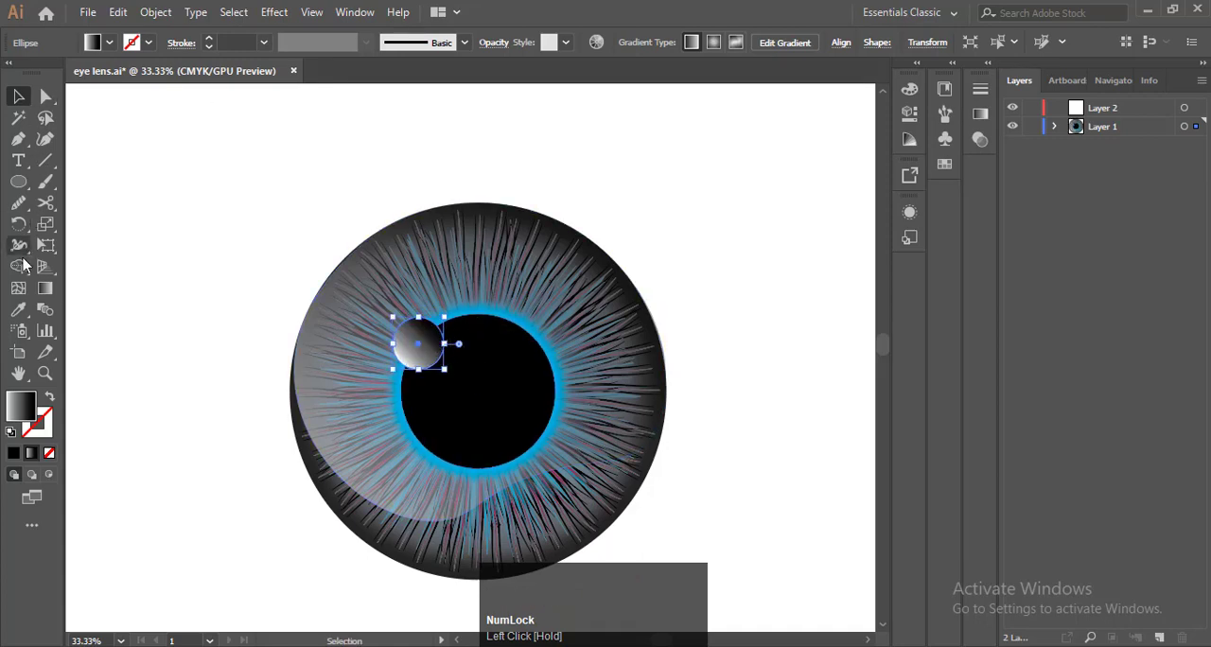
Change the small circle's black gradient stop to white, lower that stop's opacity for a fading highlight, and deselect it
{"action": "key", "text": "g"}
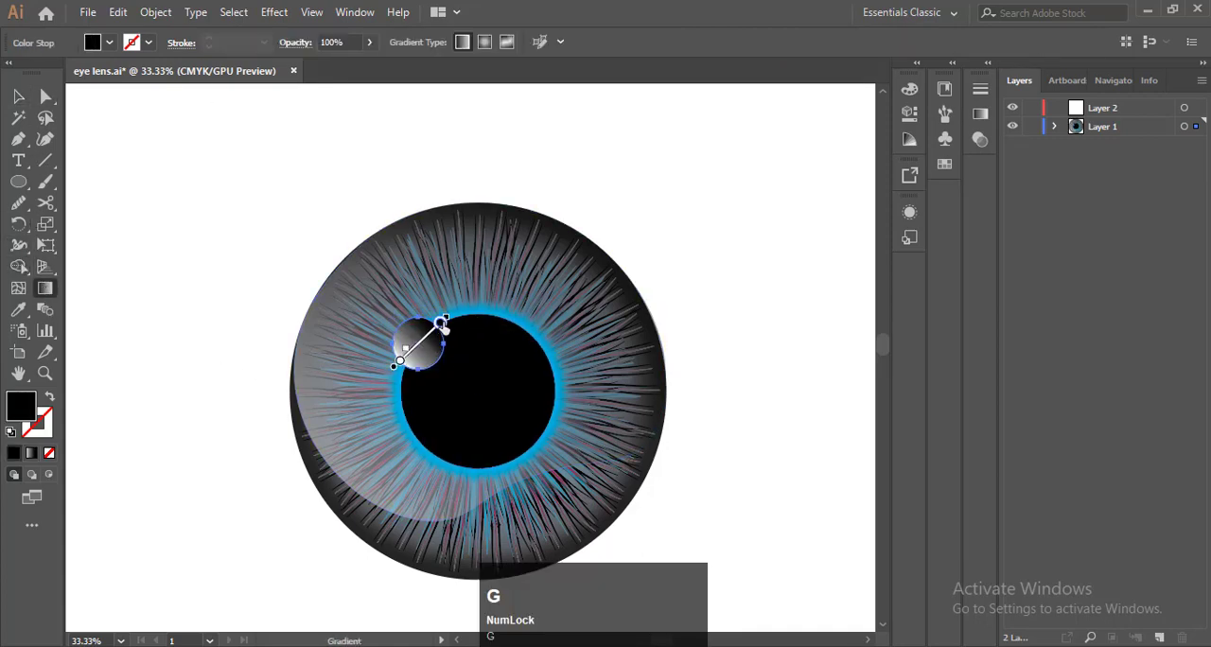
{"action": "double_click", "coordinate": [441, 325]}
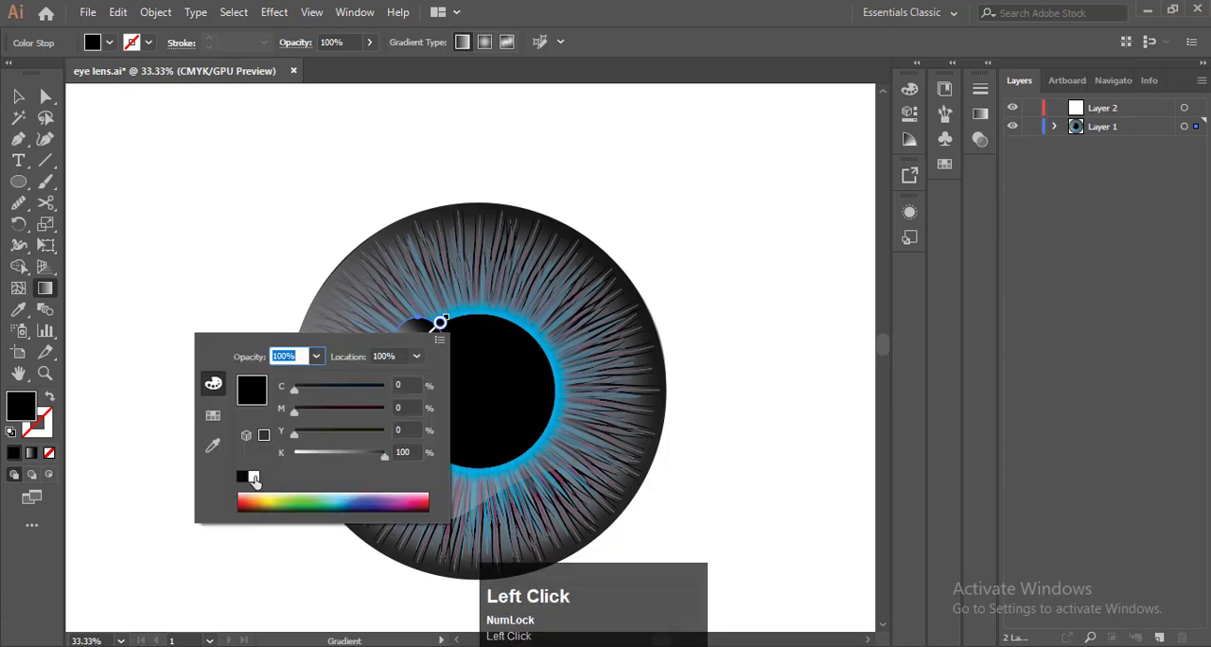
{"action": "left_click", "coordinate": [254, 477]}
{"action": "left_click", "coordinate": [274, 234]}
{"action": "left_click", "coordinate": [370, 44]}
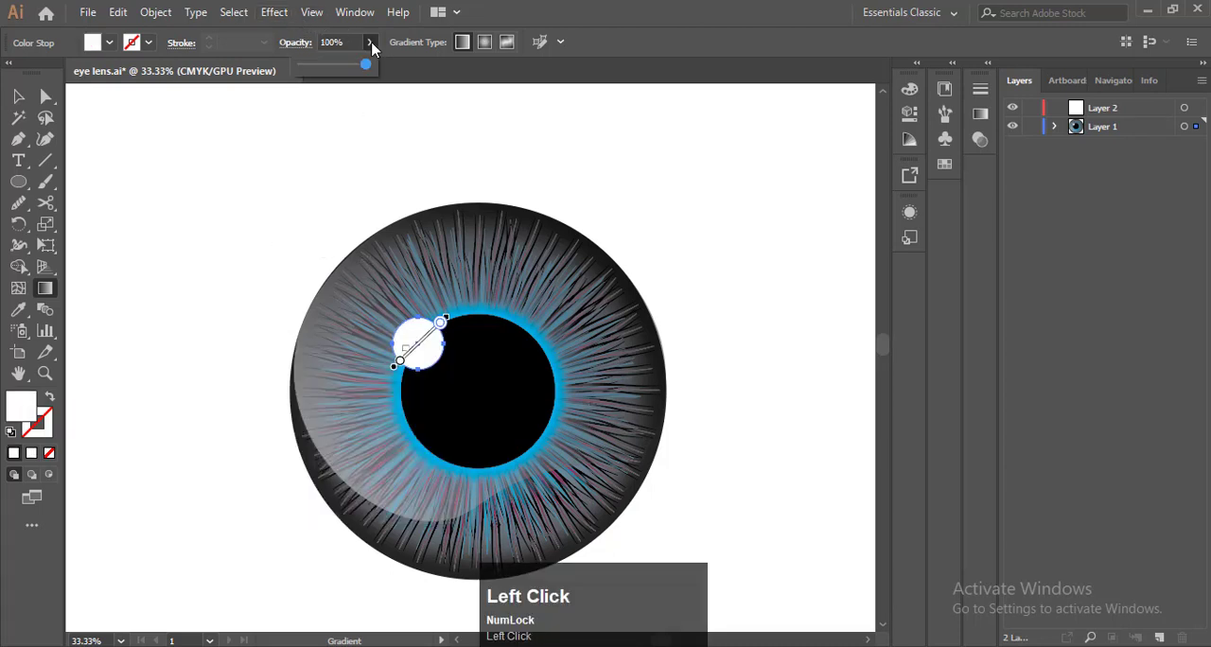
{"action": "mouse_move", "coordinate": [340, 73]}
{"action": "left_mouse_down"}
{"action": "mouse_move", "coordinate": [313, 72]}
{"action": "mouse_move", "coordinate": [327, 76]}
{"action": "left_mouse_up"}
{"action": "left_click", "coordinate": [367, 44]}
{"action": "left_click", "coordinate": [18, 95]}
{"action": "left_click", "coordinate": [221, 207]}
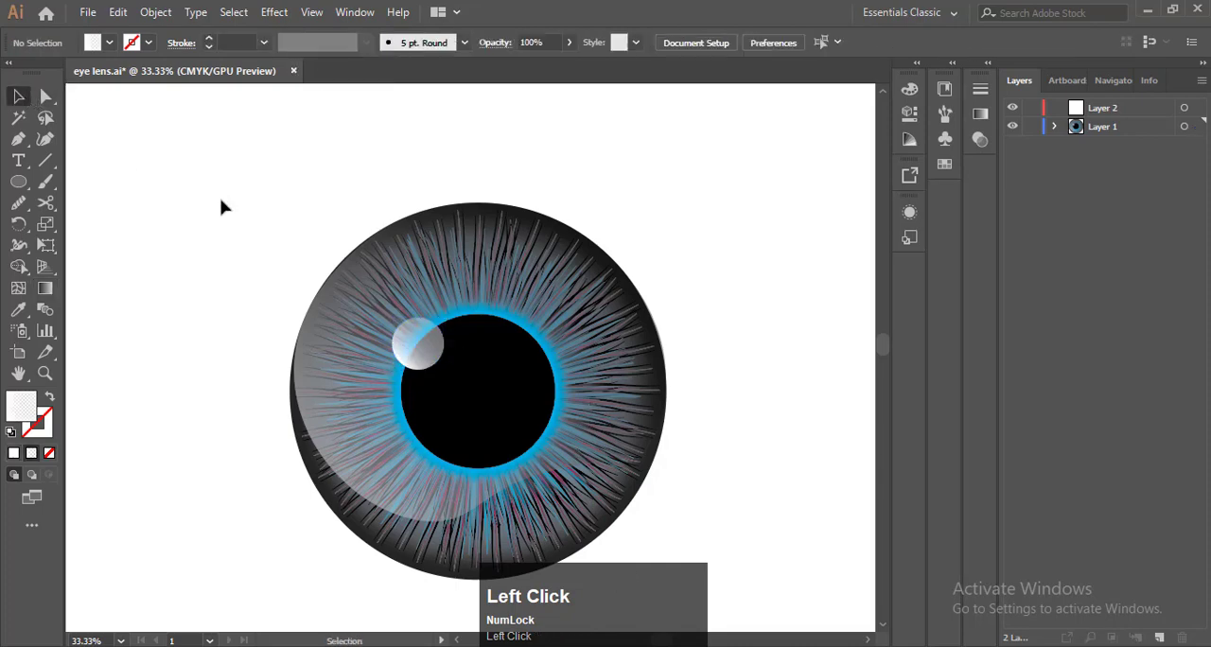
Review the objects stacked inside Layer 1, and examine the eye illustration's iris, reflection and highlight in detail and as a whole
{"action": "key", "text": "F9"}
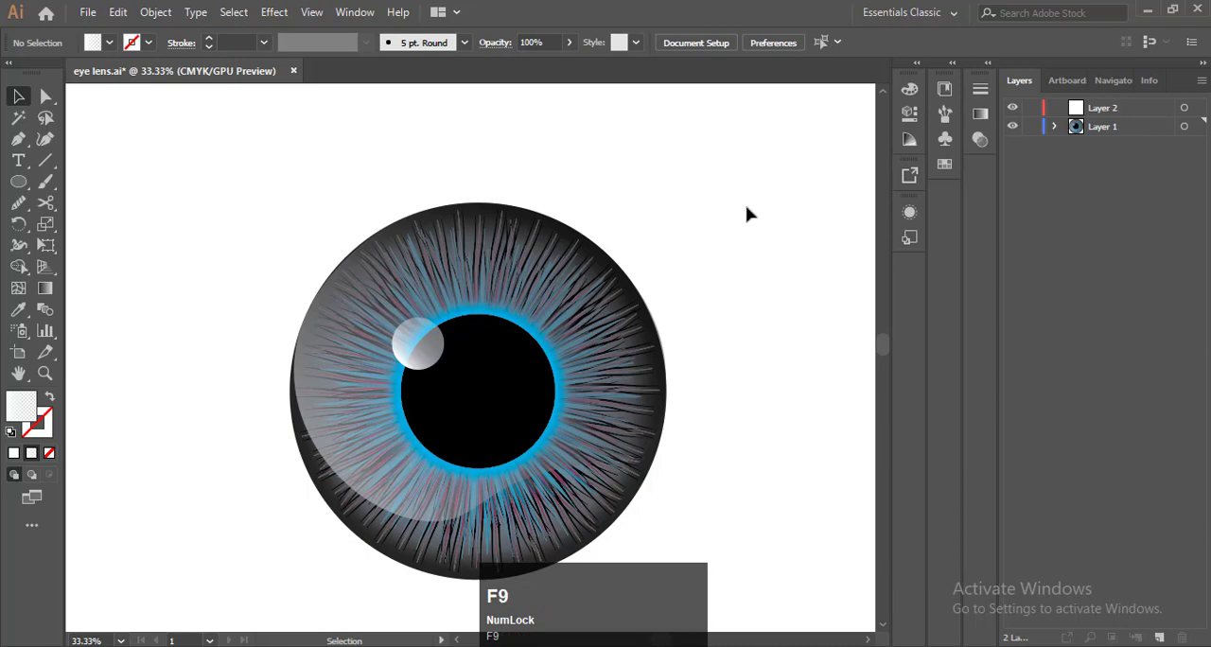
{"action": "left_click", "coordinate": [1055, 126]}
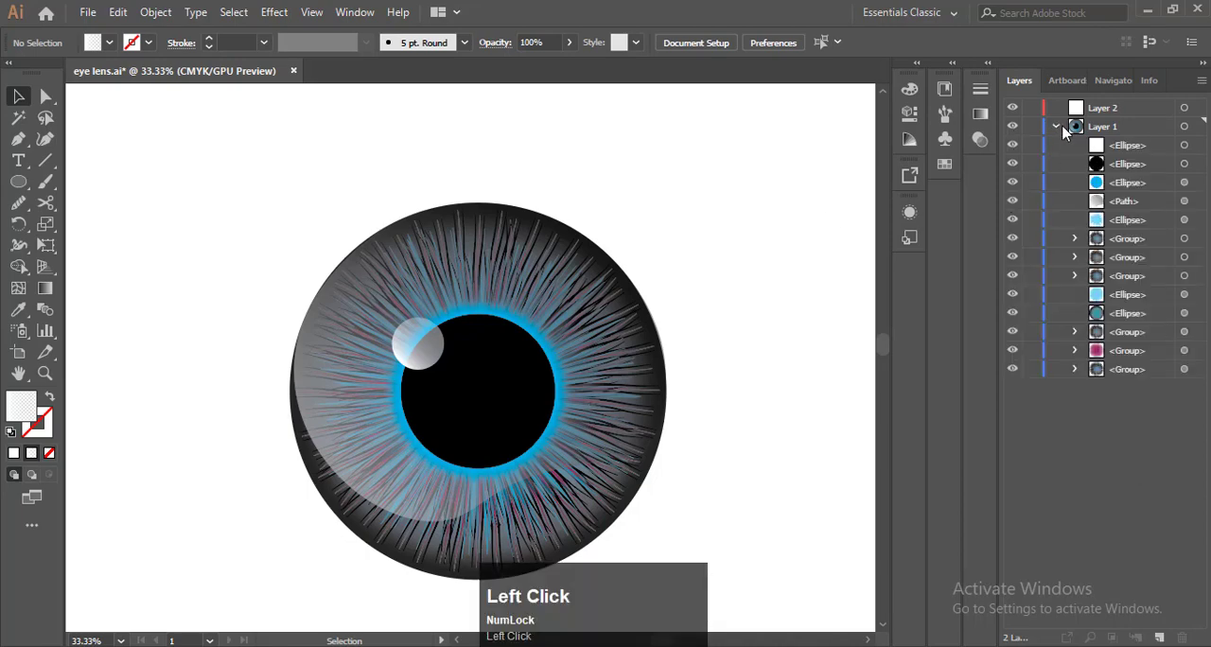
{"action": "left_click", "coordinate": [1056, 126]}
{"action": "scroll", "coordinate": [495, 400], "scroll_direction": "up", "scroll_amount": 1}
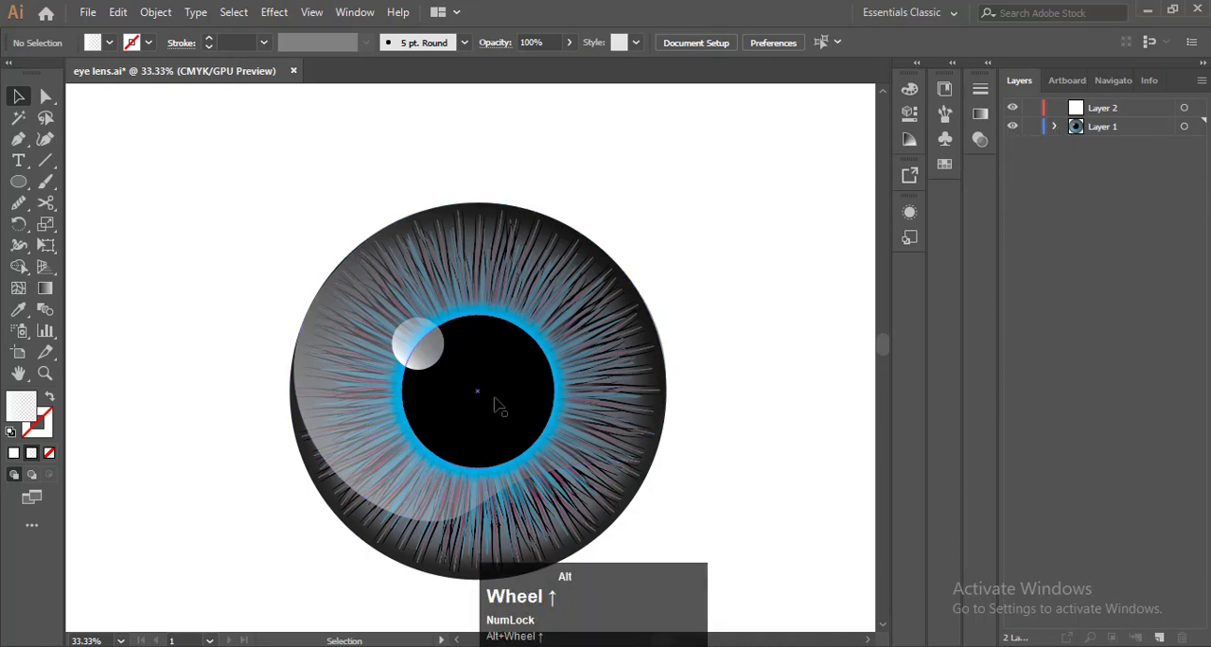
{"action": "scroll", "coordinate": [495, 398], "scroll_direction": "down", "scroll_amount": 2}
{"action": "scroll", "coordinate": [738, 414], "scroll_direction": "up", "scroll_amount": 1}
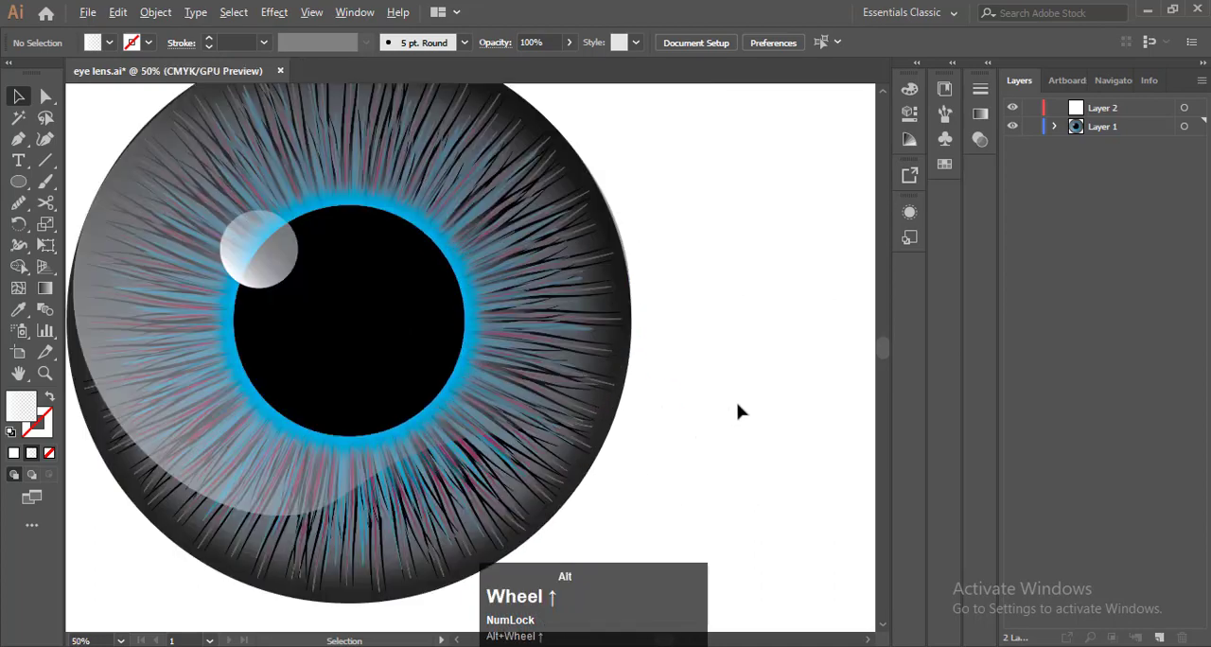
{"action": "scroll", "coordinate": [599, 360], "scroll_direction": "down", "scroll_amount": 1}
{"action": "scroll", "coordinate": [473, 271], "scroll_direction": "up", "scroll_amount": 1}
{"action": "scroll", "coordinate": [598, 284], "scroll_direction": "down", "scroll_amount": 1}
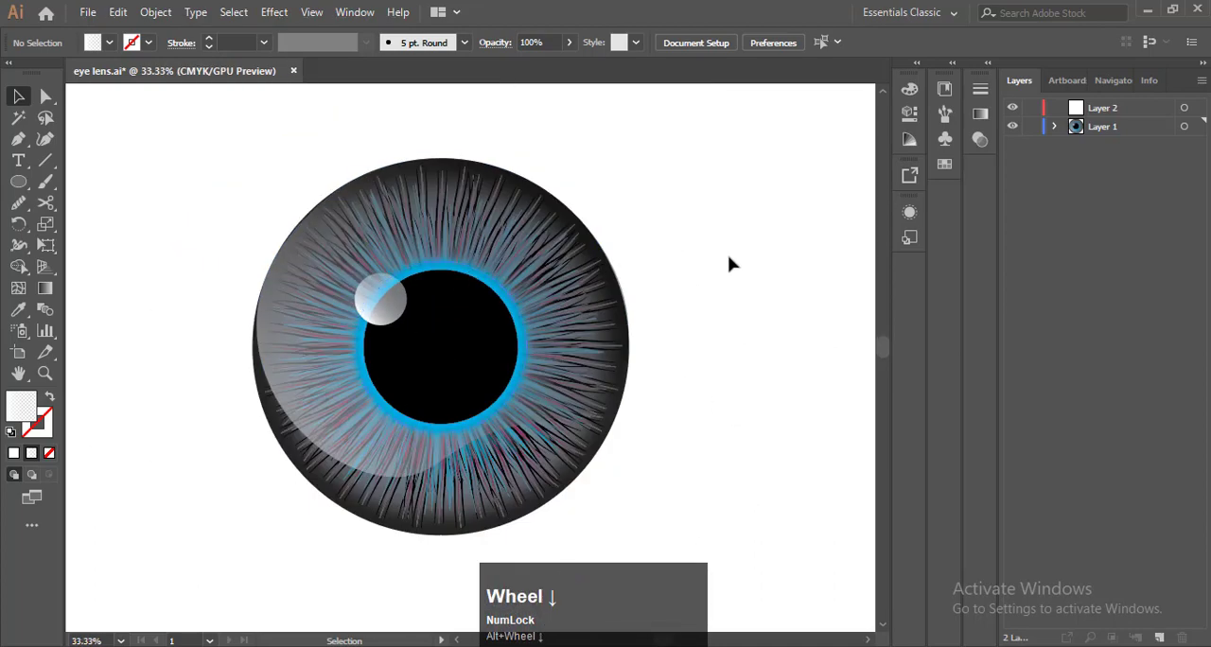
Examine the white "Zaiby Graphics" script lettering in the pupil, in close-up and against the whole eye
{"action": "key", "text": "F9"}
{"action": "scroll", "coordinate": [472, 283], "scroll_direction": "up", "scroll_amount": 7}
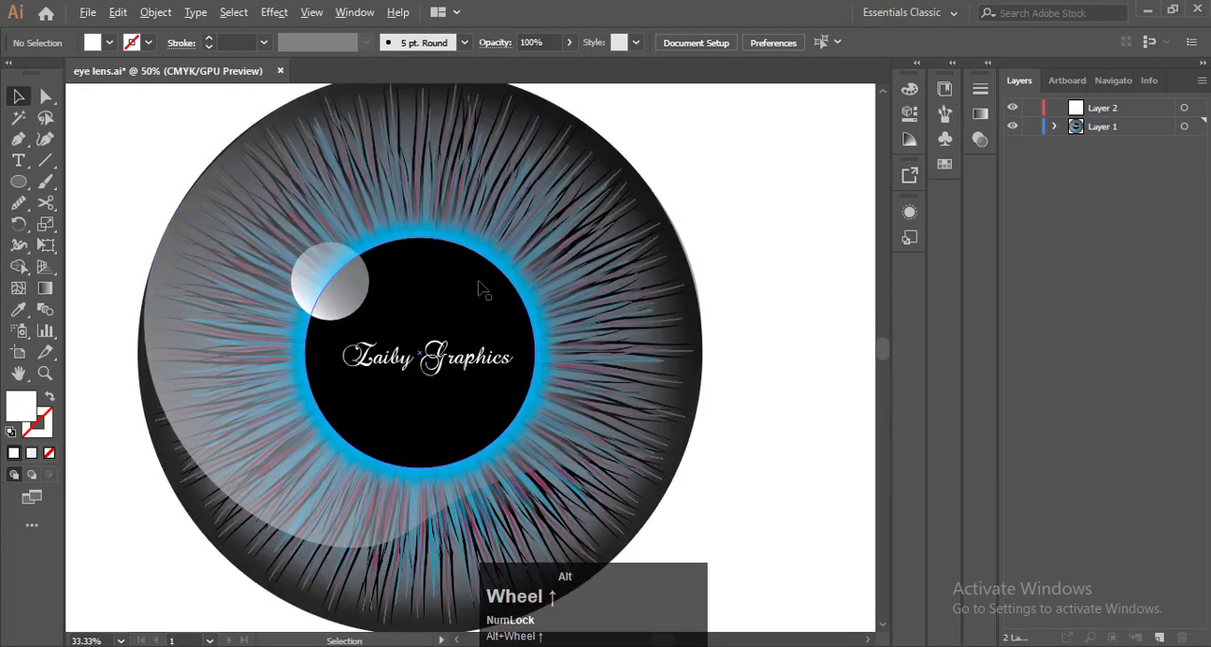
{"action": "scroll", "coordinate": [478, 290], "scroll_direction": "down", "scroll_amount": 5}
{"action": "scroll", "coordinate": [501, 388], "scroll_direction": "up", "scroll_amount": 4}
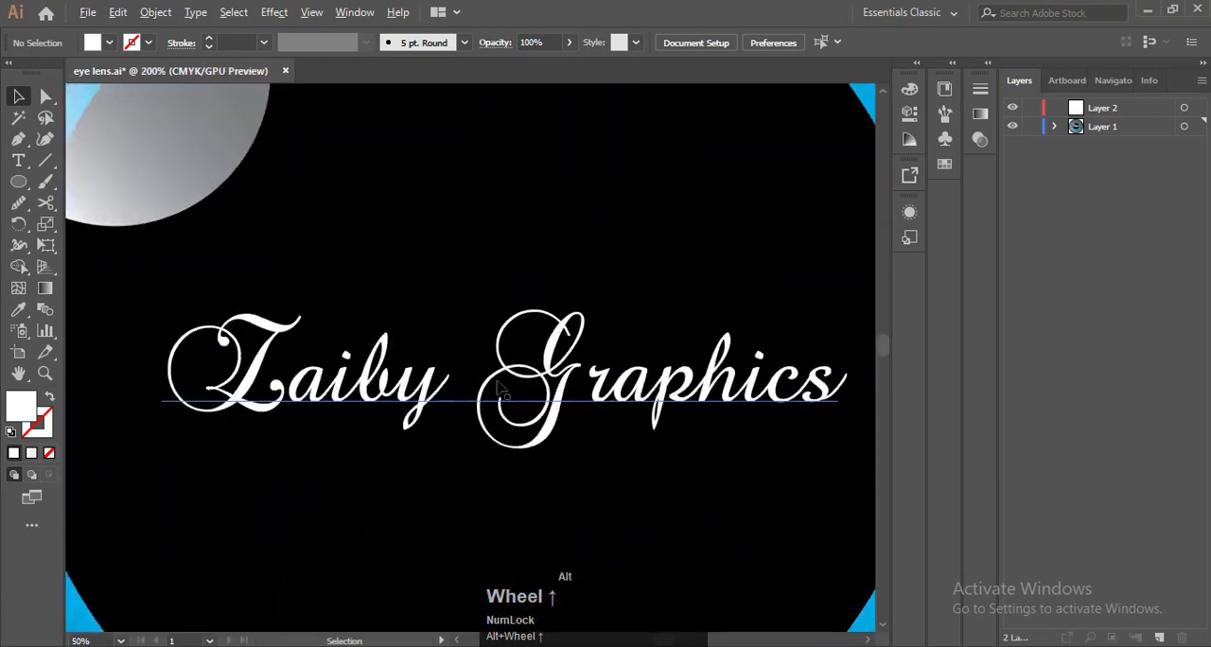
{"action": "scroll", "coordinate": [572, 378], "scroll_direction": "down", "scroll_amount": 4}
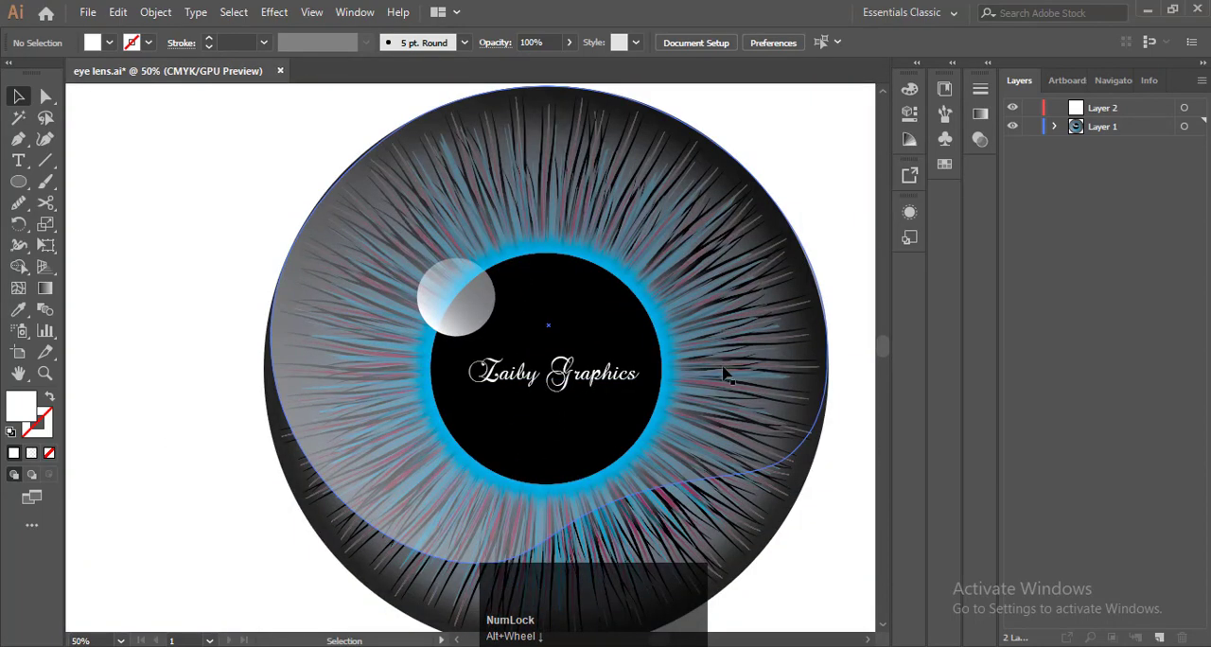